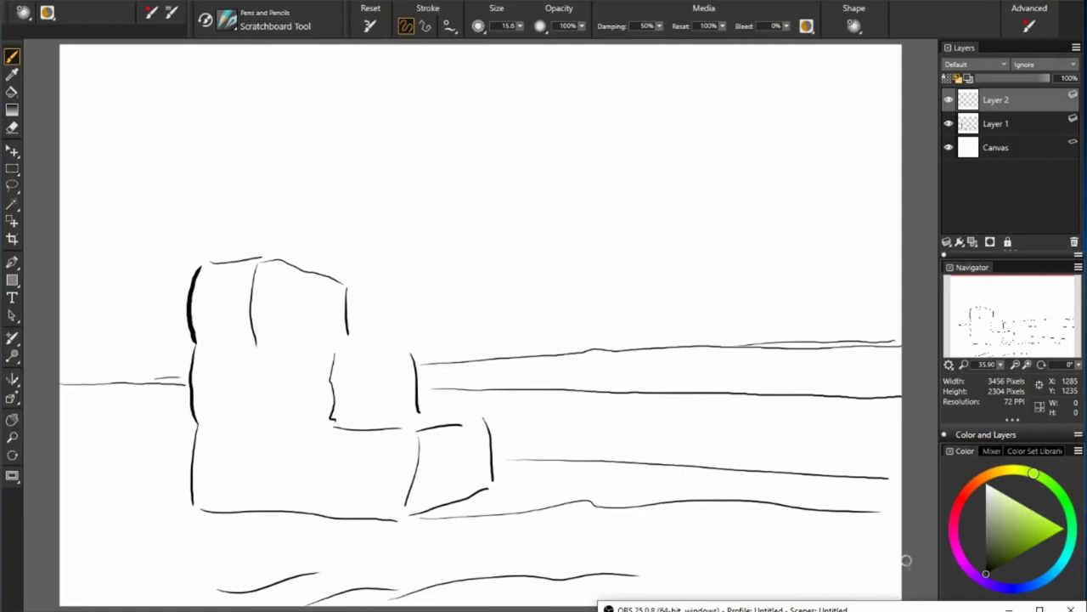
Move the sketch-lines layer above the colour layer and erase the top note and arrow.
key(ctrl+shift+n)
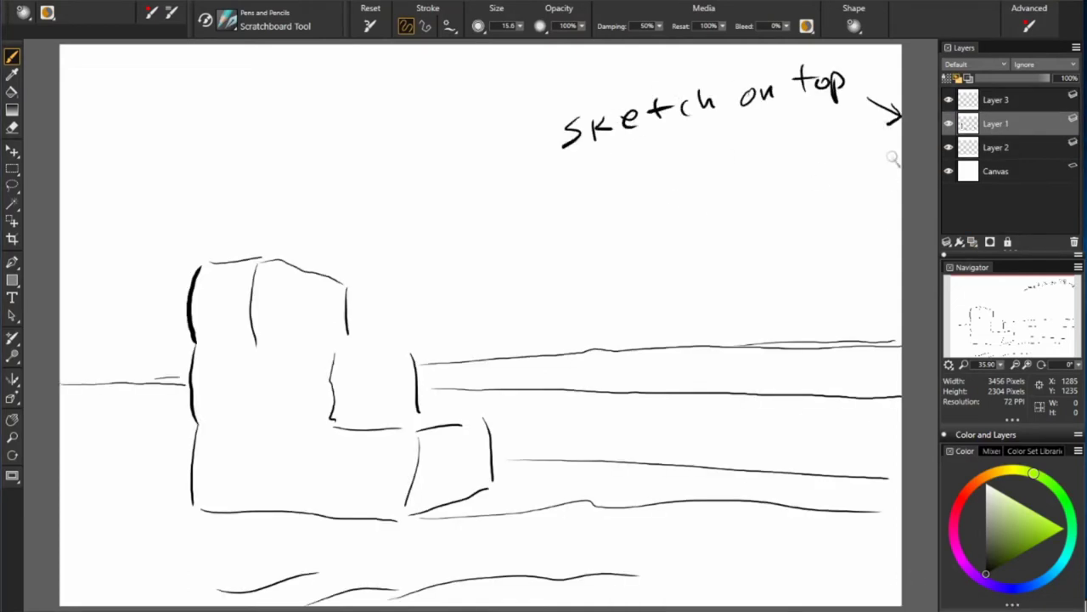
key(n)
mouse_move(767, 114)
mouse_down()
mouse_move(565, 141)
mouse_move(768, 90)
mouse_up()
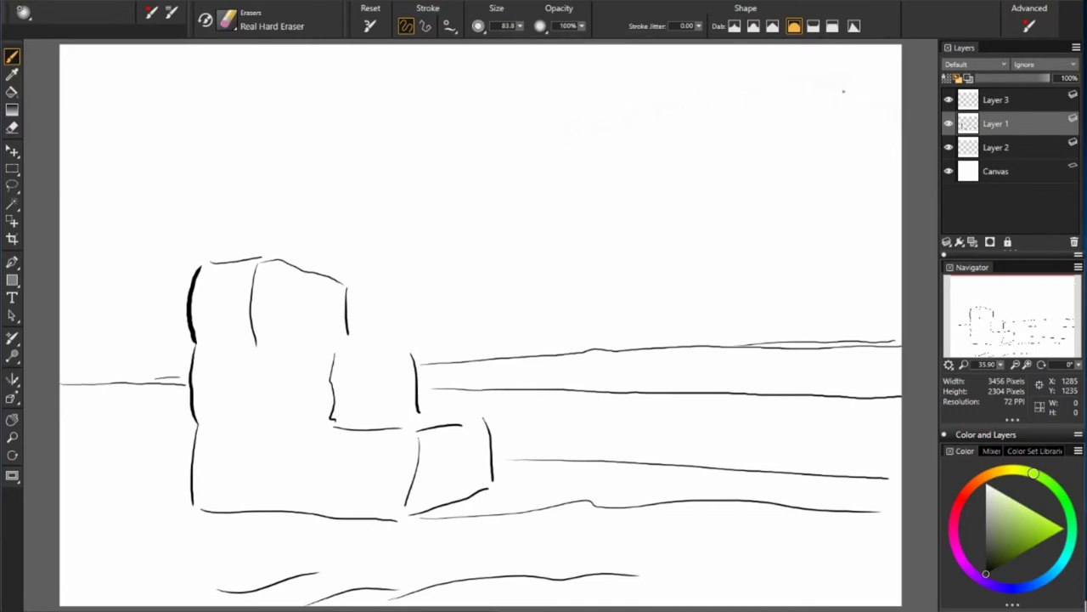
On Layer 2, paint flat orange over the hay block's left side.
click(996, 149)
key(n)
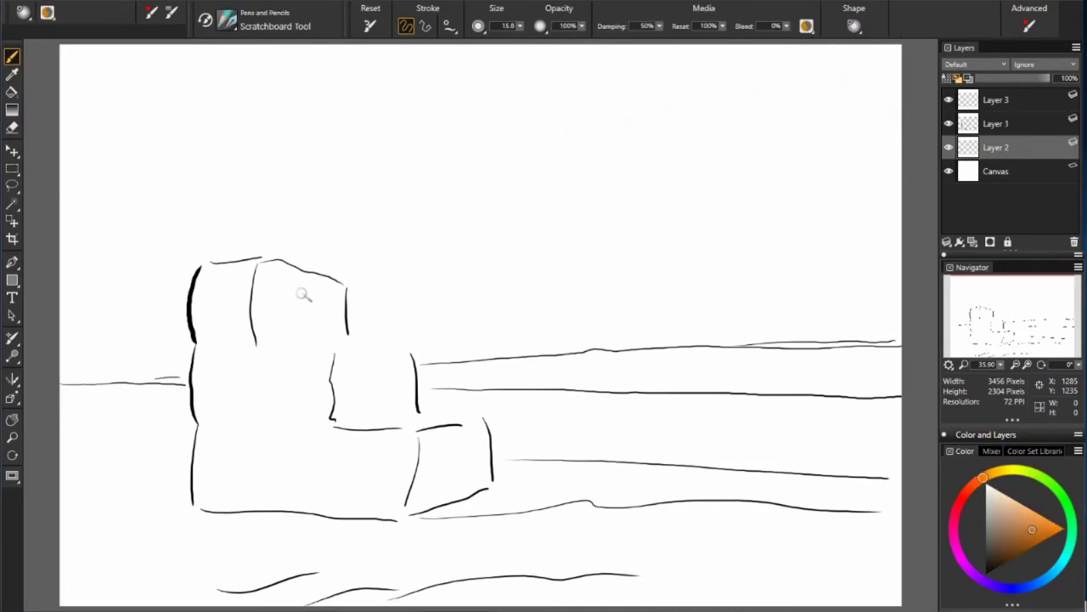
drag(272, 284, 212, 395)
drag(200, 270, 204, 435)
drag(217, 357, 199, 503)
drag(212, 450, 216, 508)
drag(262, 452, 317, 339)
drag(341, 287, 344, 345)
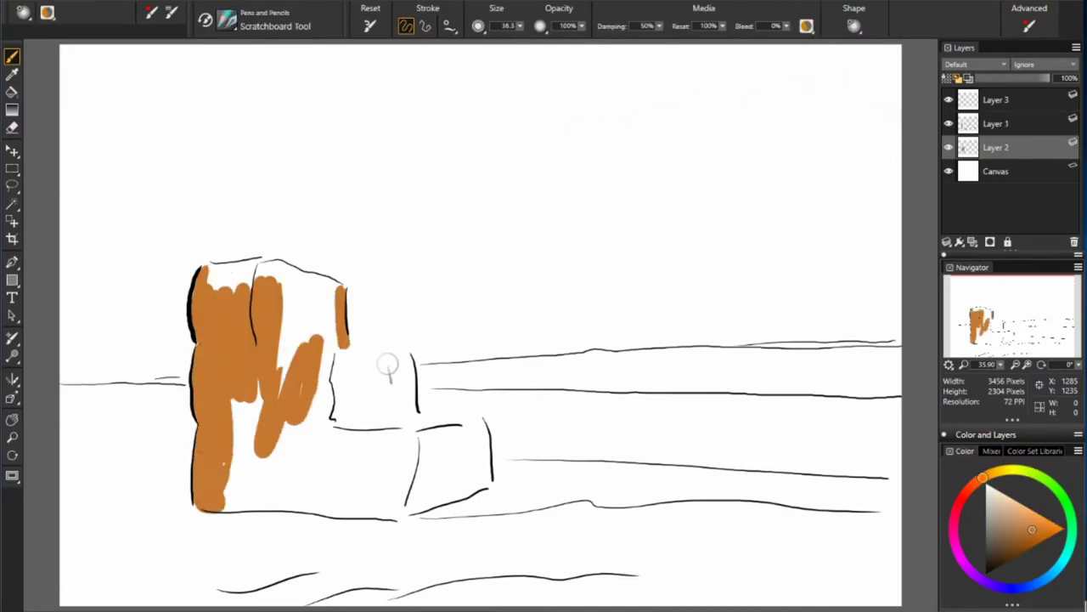
Trace the hay steps in orange and fill the remaining white areas of the block.
mouse_move(406, 357)
mouse_down()
mouse_move(489, 425)
mouse_move(400, 514)
mouse_move(221, 509)
mouse_up()
drag(243, 478, 331, 406)
mouse_move(197, 262)
mouse_down()
mouse_move(255, 264)
mouse_move(346, 293)
mouse_move(306, 476)
mouse_up()
drag(246, 383, 237, 493)
drag(348, 361, 468, 501)
drag(229, 476, 407, 502)
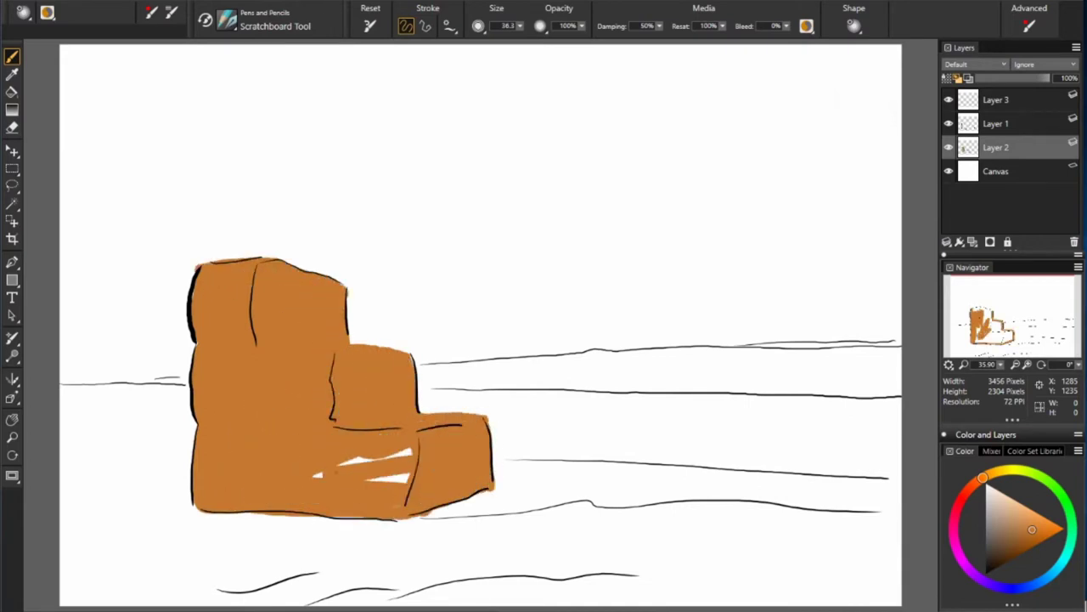
On Layer 3, handwrite the note 'we were driving around' across the top.
click(995, 99)
drag(265, 80, 283, 88)
drag(348, 59, 351, 95)
drag(361, 94, 374, 76)
drag(379, 75, 380, 93)
drag(388, 70, 416, 71)
drag(440, 72, 455, 77)
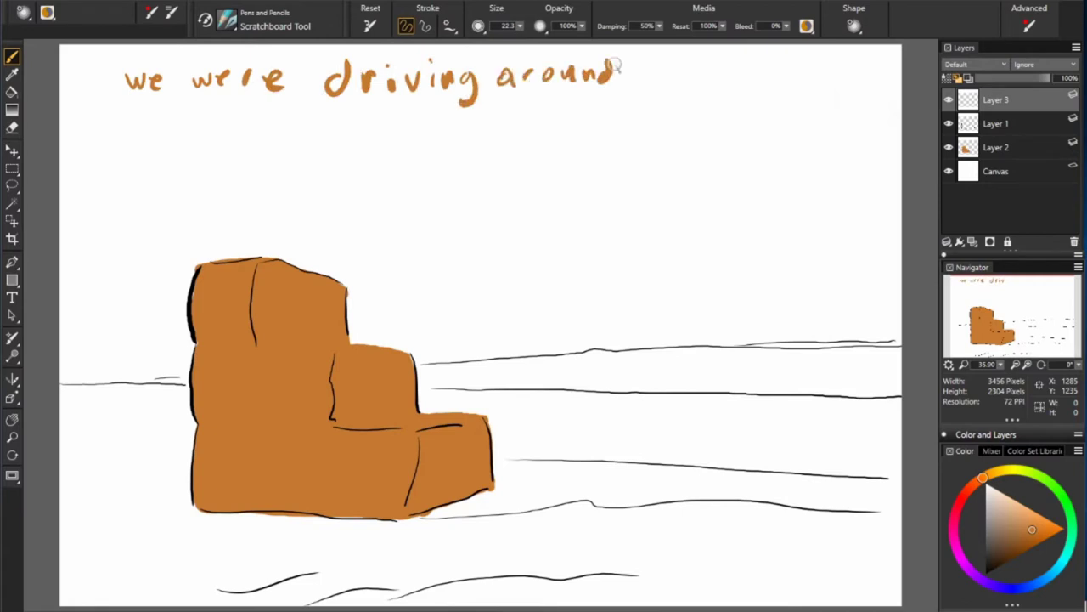
Continue the handwritten note with the town, a year ago.
drag(641, 61, 704, 81)
drag(714, 61, 814, 76)
drag(126, 118, 125, 134)
drag(151, 115, 256, 124)
drag(311, 117, 313, 132)
Write that this stack of hay looked interesting.
drag(418, 119, 490, 96)
mouse_move(525, 101)
mouse_down()
mouse_move(633, 123)
mouse_move(841, 101)
mouse_up()
drag(101, 166, 168, 204)
mouse_move(217, 153)
mouse_down()
mouse_move(374, 166)
mouse_move(576, 153)
mouse_move(593, 170)
mouse_up()
drag(582, 151, 601, 150)
drag(609, 153, 610, 170)
drag(617, 170, 633, 170)
drag(654, 155, 655, 189)
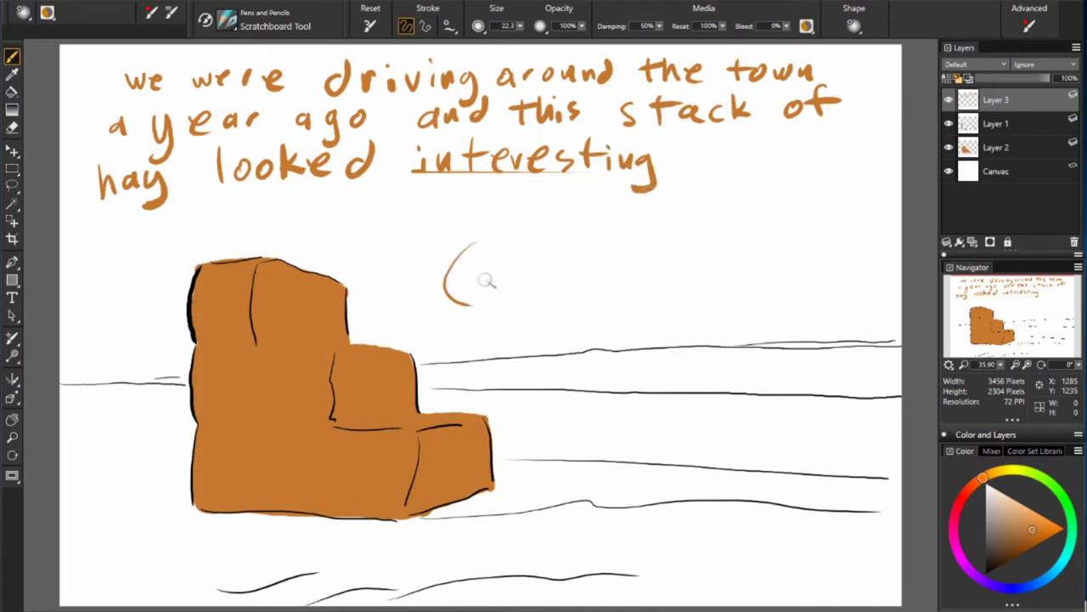
Handwrite a note naming the location, with an arrow and circle at the horizon.
drag(477, 255, 532, 274)
mouse_move(535, 255)
mouse_down()
mouse_move(604, 239)
mouse_move(705, 243)
mouse_up()
drag(710, 240, 820, 238)
mouse_move(508, 316)
mouse_down()
mouse_move(690, 287)
mouse_move(732, 316)
mouse_up()
drag(756, 287, 761, 316)
drag(811, 294, 769, 367)
drag(763, 344, 795, 355)
drag(863, 333, 888, 363)
Clear the notes and handwrite that it looks small but is.
key(Delete)
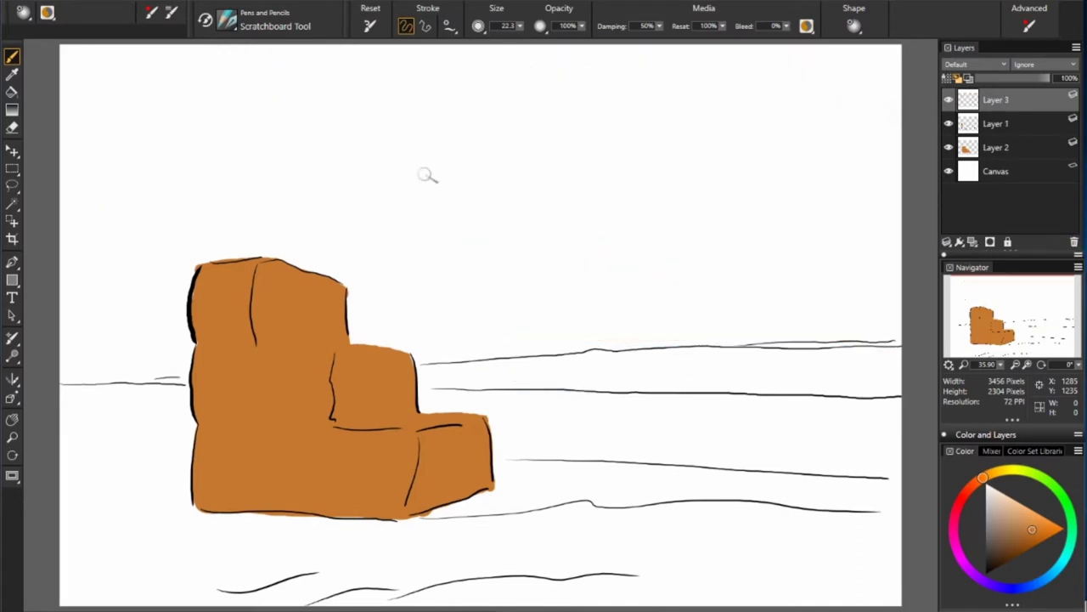
drag(591, 99, 628, 98)
drag(646, 83, 648, 98)
drag(654, 66, 653, 100)
drag(668, 64, 668, 101)
drag(711, 66, 722, 89)
drag(728, 75, 773, 77)
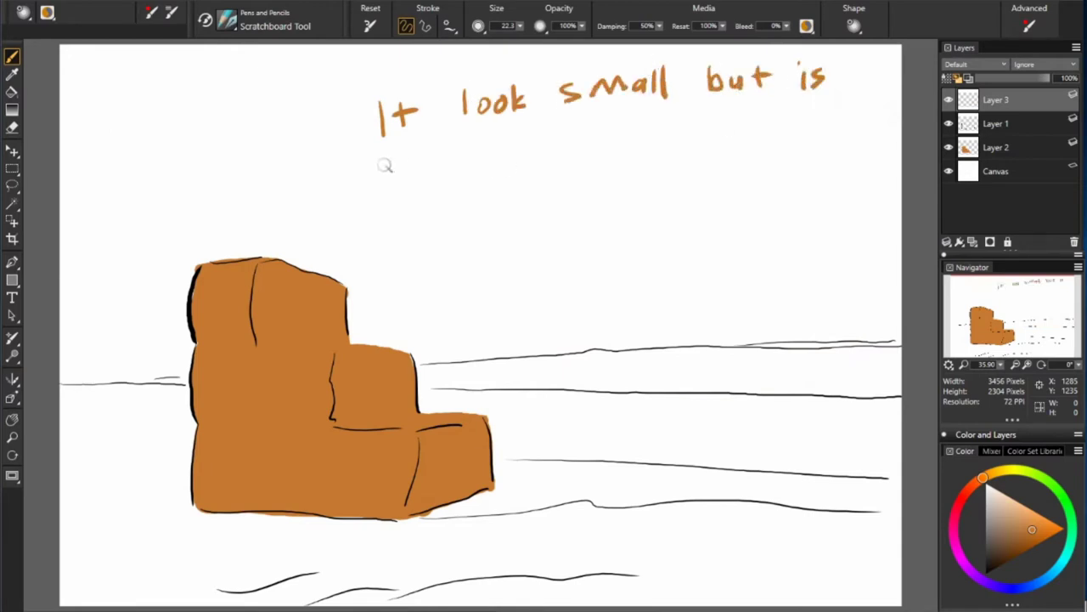
Write the note about the 3–4,000 feet height.
drag(474, 136, 486, 157)
drag(482, 136, 485, 168)
drag(513, 136, 515, 137)
drag(535, 134, 537, 135)
drag(613, 117, 605, 148)
drag(631, 139, 644, 147)
Finish 'higher' with arrows down to the horizon, then clear all notes from the layer.
drag(817, 127, 831, 143)
drag(836, 108, 848, 108)
drag(685, 163, 688, 343)
drag(678, 321, 710, 307)
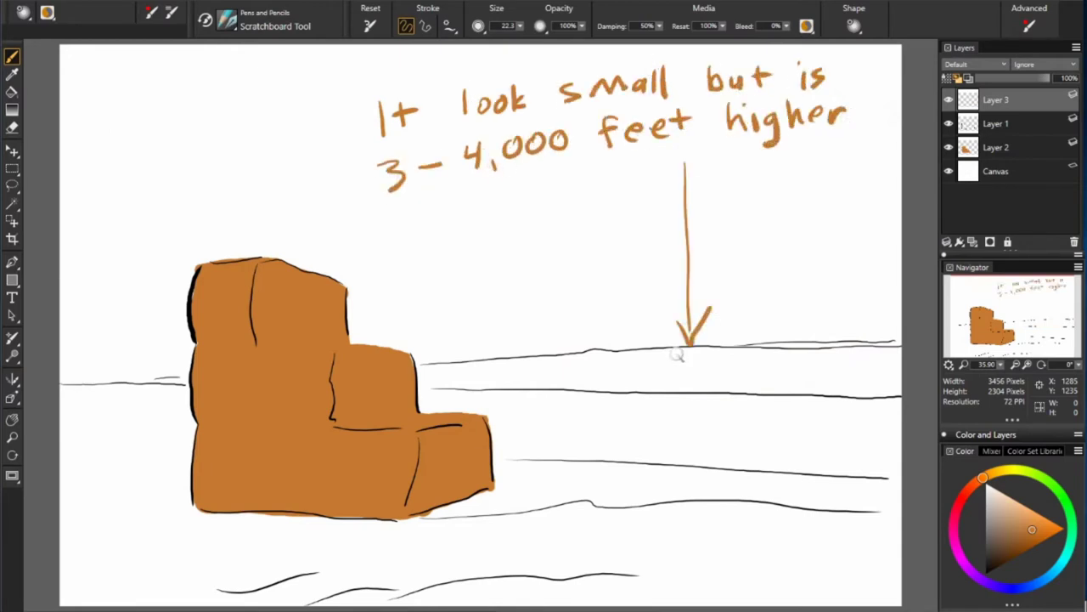
drag(728, 158, 689, 477)
drag(658, 355, 659, 481)
key(ctrl+a)
key(Delete)
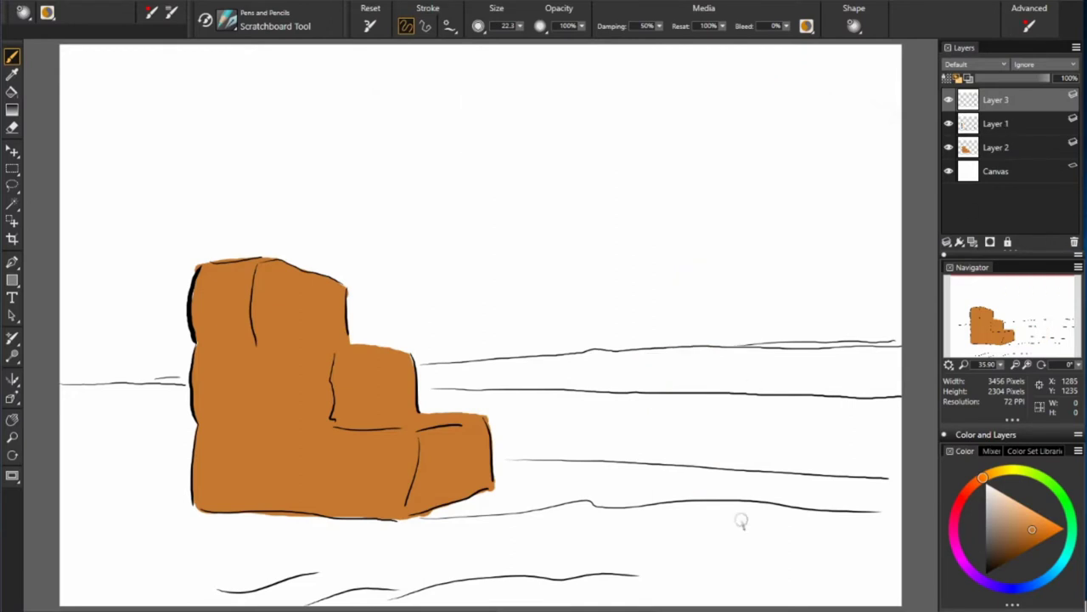
Write that the hay subject gets painted first, then everything else.
drag(196, 75, 197, 105)
mouse_move(251, 88)
mouse_down()
mouse_move(299, 100)
mouse_move(880, 91)
mouse_up()
drag(220, 127, 243, 151)
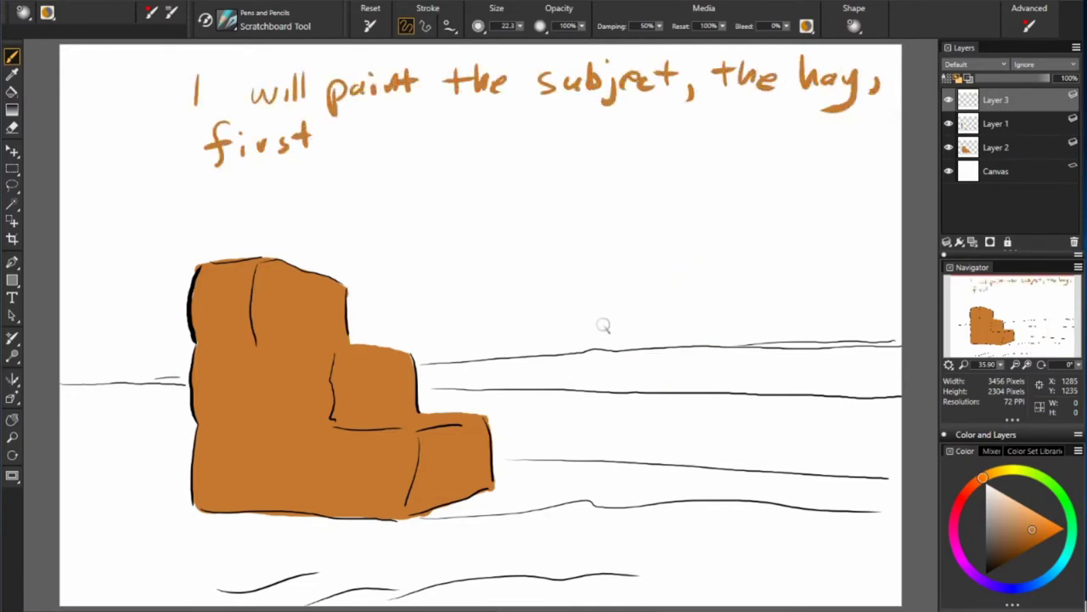
drag(356, 127, 433, 136)
drag(472, 151, 587, 121)
mouse_move(612, 136)
mouse_down()
mouse_move(760, 128)
mouse_move(807, 140)
mouse_up()
drag(271, 187, 360, 189)
Finish the note with 'underneath' and 'on other layers' plus an arrow, then delete the notes layer.
drag(476, 181, 520, 178)
drag(531, 184, 654, 170)
mouse_move(667, 158)
mouse_down()
mouse_move(675, 169)
mouse_move(858, 167)
mouse_up()
drag(197, 208, 333, 223)
drag(340, 231, 892, 167)
click(1073, 242)
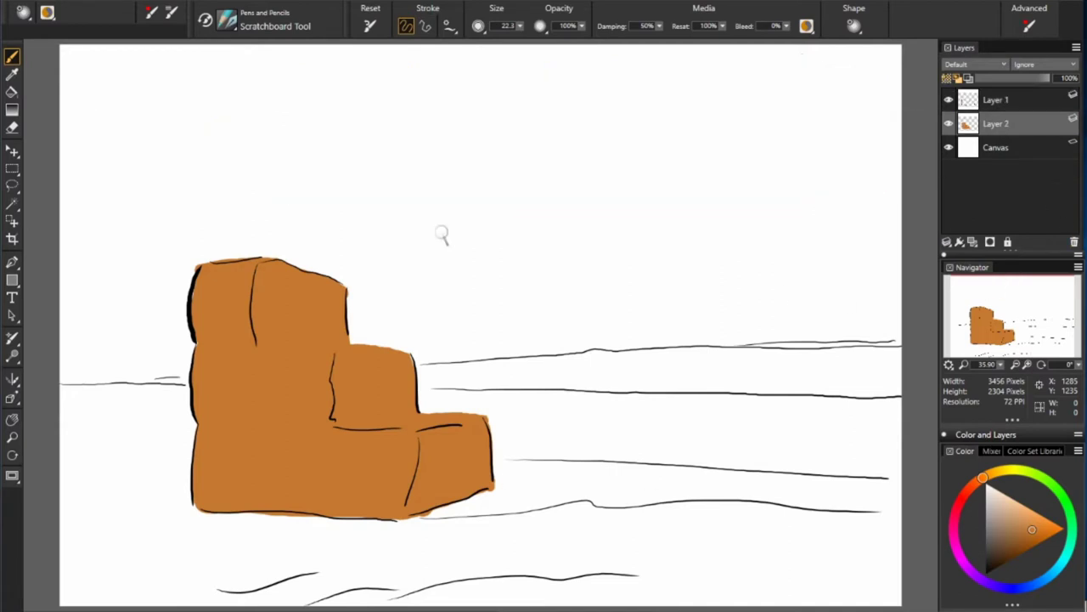
On a new notes layer, write the transparency note with an arrow.
click(949, 78)
drag(664, 88, 875, 75)
drag(863, 64, 865, 90)
mouse_move(141, 95)
mouse_down()
mouse_move(472, 85)
mouse_move(423, 125)
mouse_move(413, 158)
mouse_up()
drag(440, 126, 467, 127)
drag(472, 129, 573, 126)
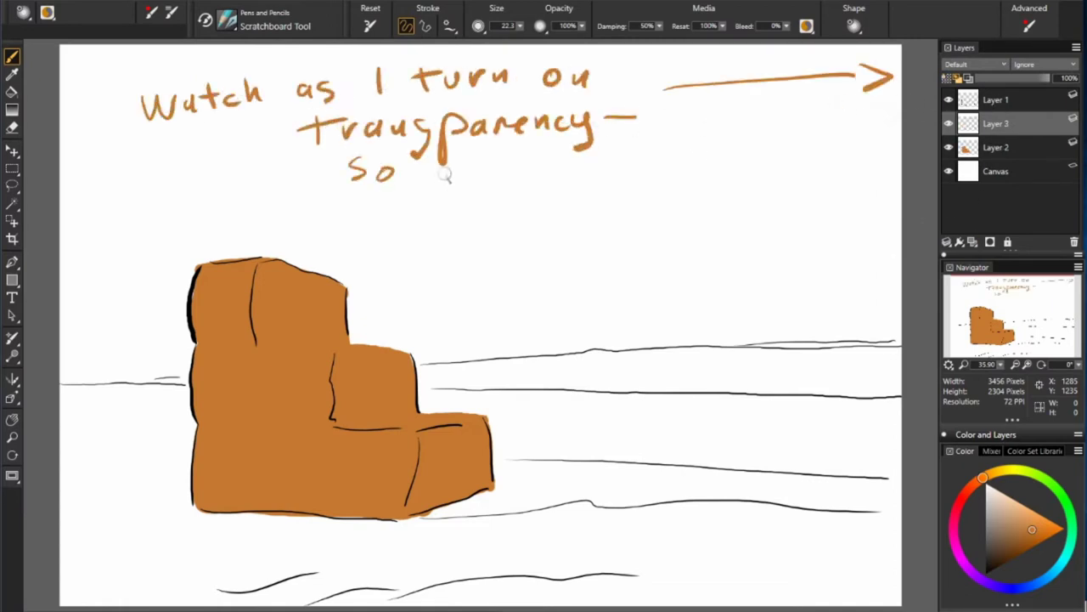
Note that no paint goes outside the subject, then dab dark brown shadow onto the block's left side.
drag(433, 174, 800, 153)
drag(360, 220, 823, 191)
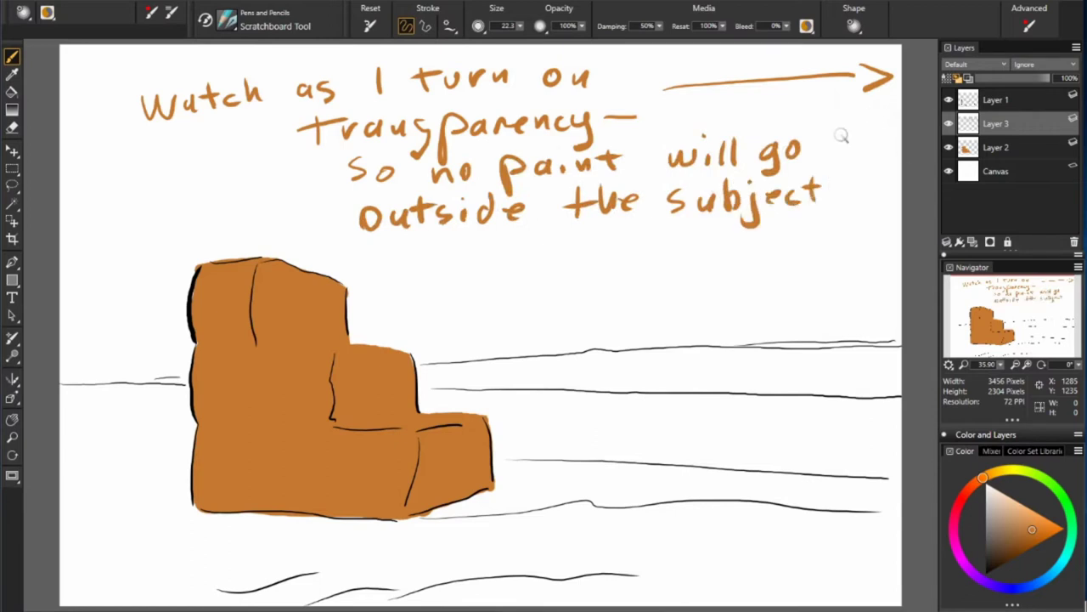
click(1074, 243)
mouse_move(201, 285)
mouse_down()
mouse_move(204, 306)
mouse_move(246, 344)
mouse_move(212, 395)
mouse_up()
mouse_move(255, 356)
mouse_down()
mouse_move(322, 355)
mouse_move(297, 425)
mouse_move(314, 501)
mouse_up()
On a new notes layer, write that you cannot see it on another computer screen.
key(ctrl+shift+n)
drag(218, 68, 346, 62)
drag(408, 64, 449, 74)
drag(489, 66, 491, 74)
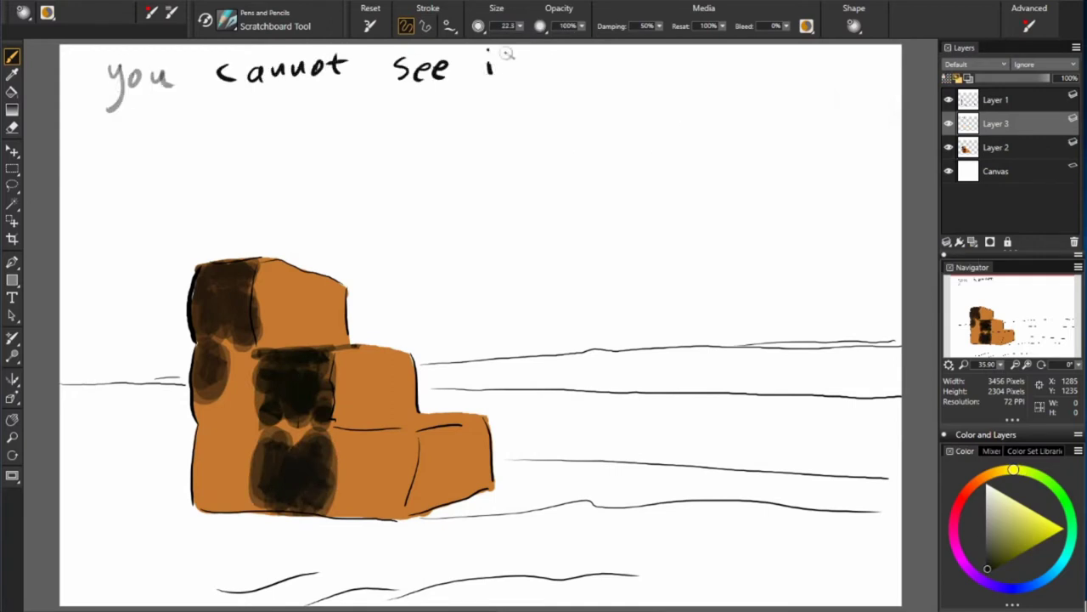
drag(639, 66, 675, 68)
drag(704, 68, 840, 64)
drag(109, 132, 744, 95)
Cross out and rewrite 'photo', then add a dropper note with an arrow and 'looks like this'.
drag(629, 102, 760, 99)
drag(774, 91, 778, 132)
drag(780, 102, 828, 100)
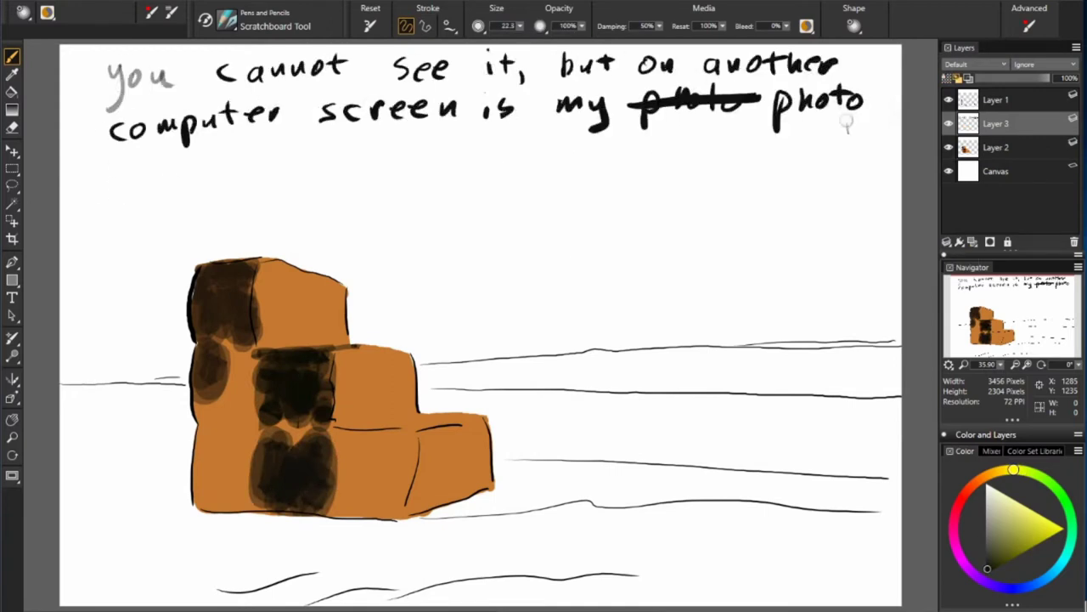
mouse_move(166, 183)
mouse_down()
mouse_move(399, 162)
mouse_move(850, 145)
mouse_move(875, 153)
mouse_up()
mouse_move(111, 310)
mouse_down()
mouse_move(73, 85)
mouse_move(62, 76)
mouse_up()
drag(140, 247, 243, 212)
drag(282, 221, 484, 212)
drag(514, 209, 571, 209)
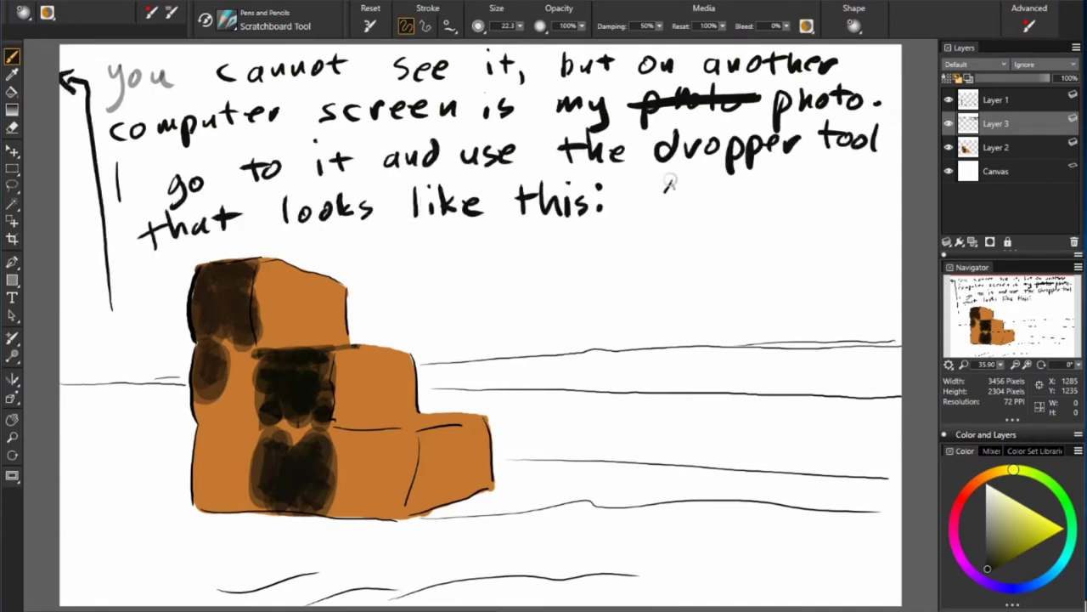
Sketch a circled dropper, clear it, and write a note about sampling colour from the photo.
drag(672, 166, 663, 163)
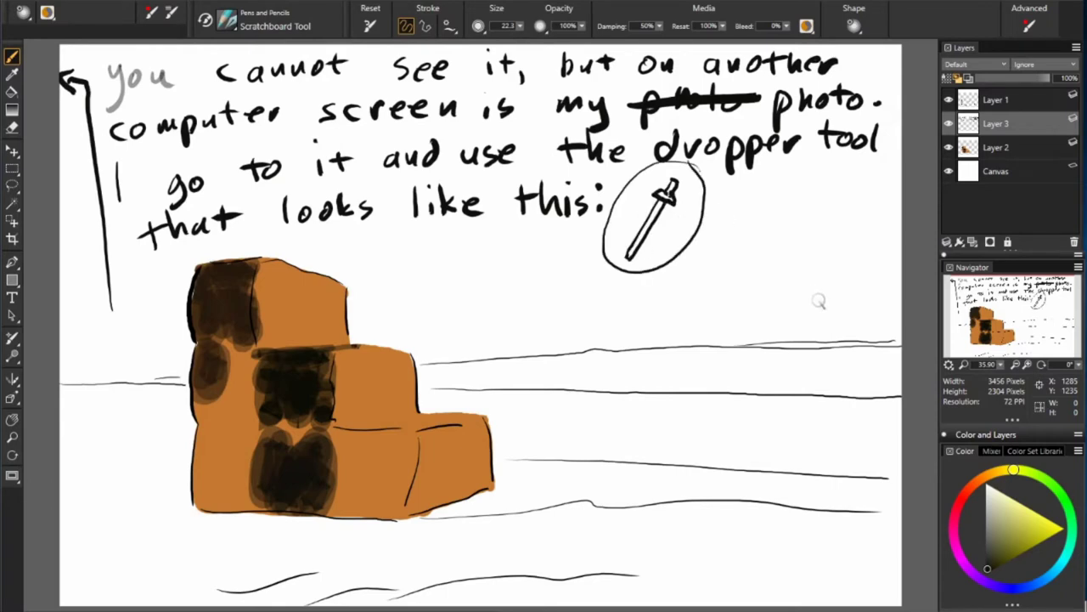
key(Delete)
drag(96, 65, 136, 60)
drag(126, 102, 181, 89)
mouse_move(227, 72)
mouse_down()
mouse_move(231, 95)
mouse_move(451, 76)
mouse_move(748, 75)
mouse_up()
drag(149, 128, 811, 118)
Write 'So I do not' on a new line of the note.
drag(136, 168, 120, 199)
drag(149, 183, 161, 187)
drag(215, 159, 216, 180)
drag(272, 170, 297, 174)
drag(341, 178, 390, 170)
drag(408, 144, 429, 161)
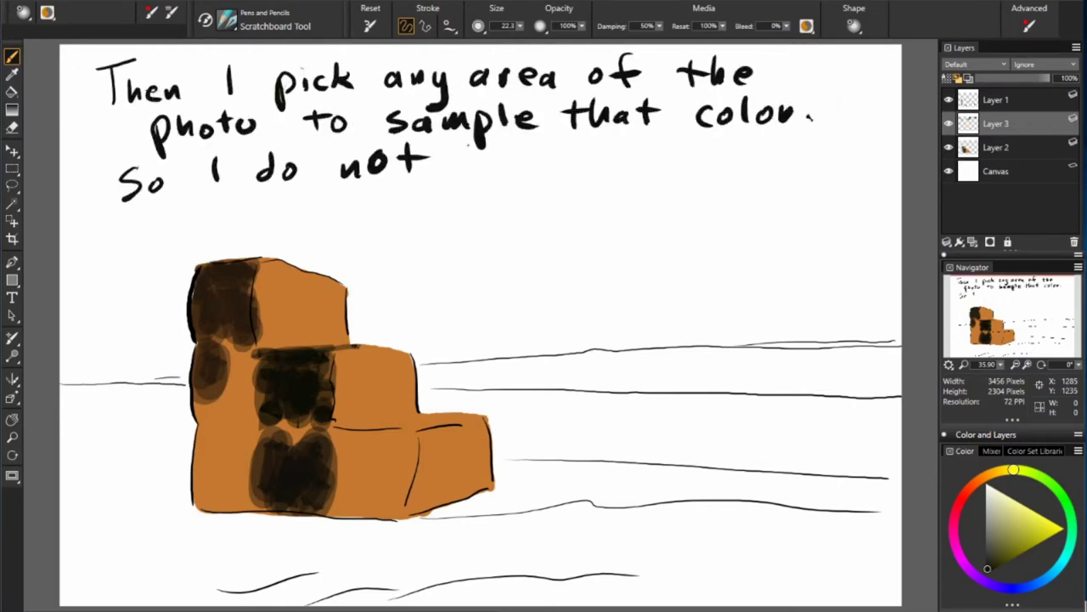
Finish the note about guessing colour from the palette, then clear the notes.
drag(659, 153, 782, 154)
mouse_move(170, 193)
mouse_down()
mouse_move(174, 229)
mouse_move(366, 204)
mouse_up()
mouse_move(399, 182)
mouse_down()
mouse_move(442, 199)
mouse_move(562, 204)
mouse_up()
drag(588, 189, 619, 194)
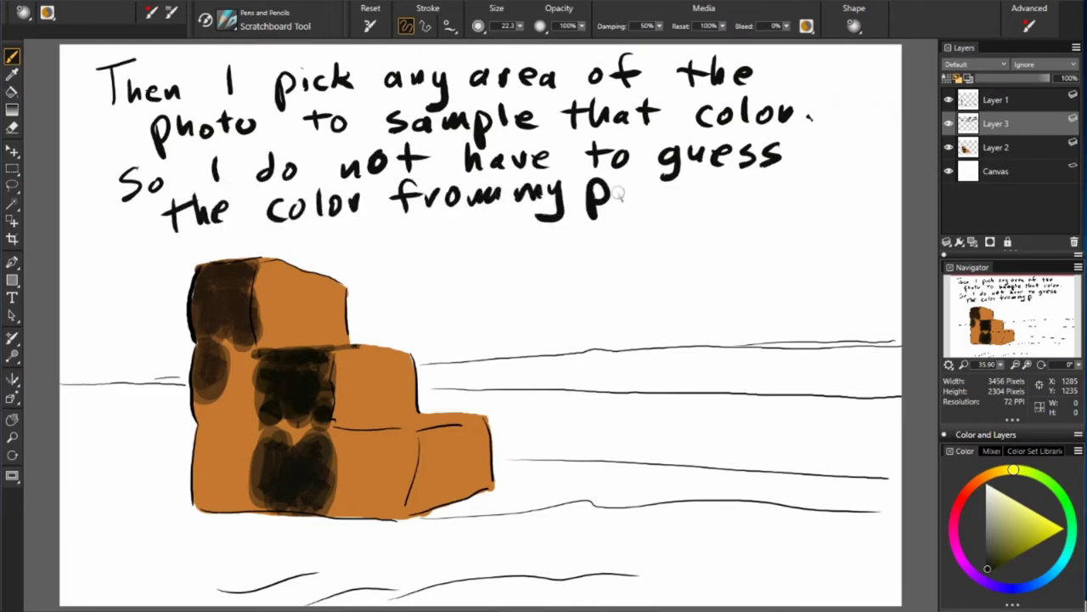
drag(743, 183, 887, 204)
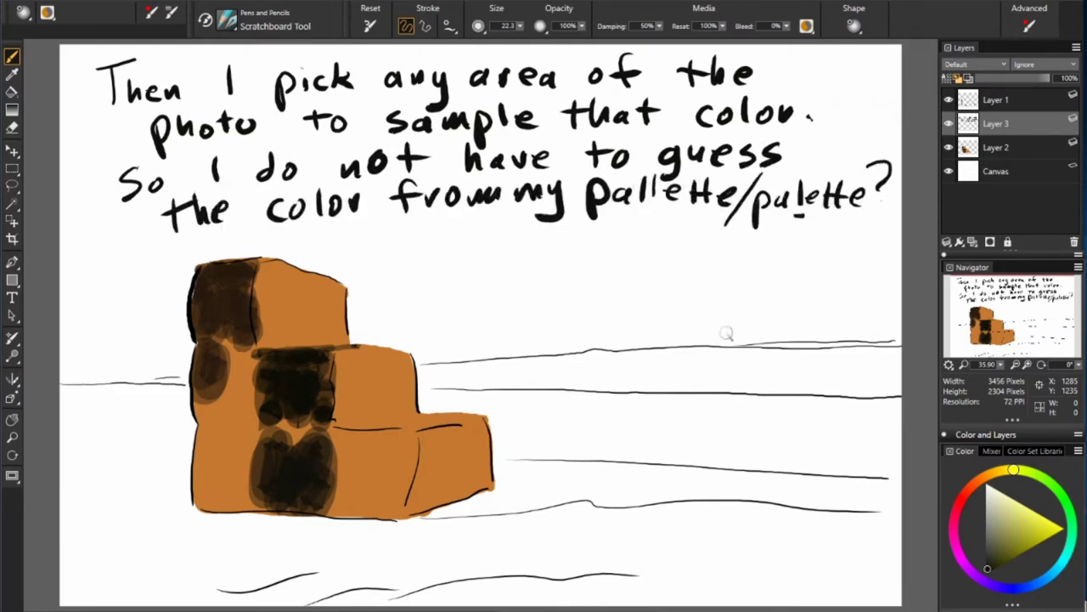
drag(718, 246, 858, 520)
key(Delete)
Write a note that the new colour appears when using the dropper to pick from the photo.
mouse_move(115, 77)
mouse_down()
mouse_move(187, 60)
mouse_move(442, 76)
mouse_move(845, 81)
mouse_up()
drag(175, 157, 294, 149)
drag(350, 136, 871, 127)
drag(162, 208, 841, 174)
drag(381, 255, 819, 231)
mouse_move(396, 316)
mouse_down()
mouse_move(428, 289)
mouse_move(503, 310)
mouse_up()
drag(539, 293, 606, 335)
drag(629, 331, 741, 280)
Sample an orange from the reference photo with the Dropper and draw arrows in sampled colours.
key(d)
click(382, 459)
key(b)
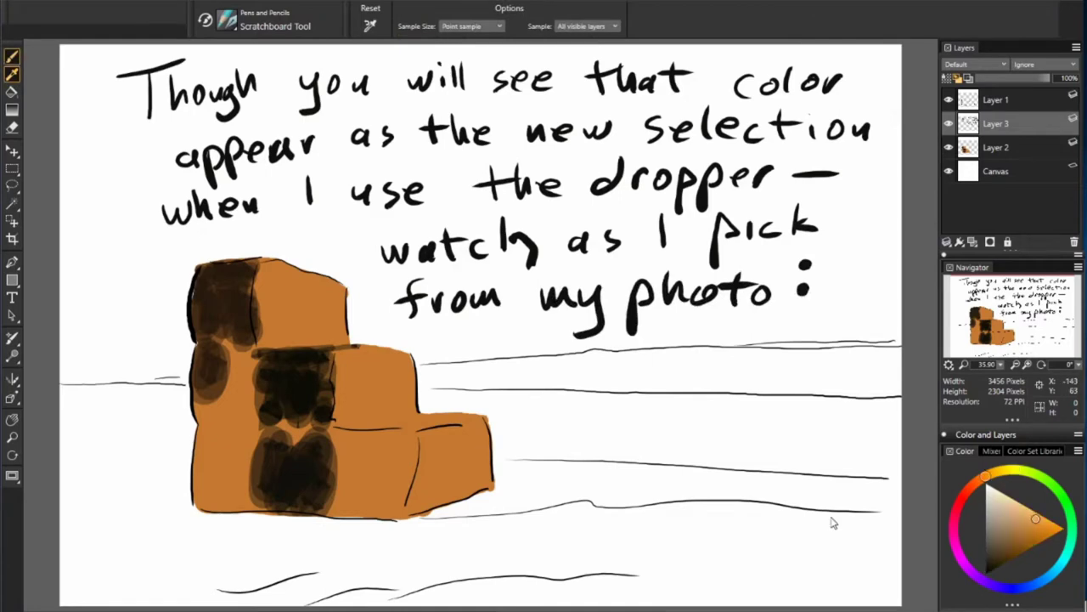
drag(729, 493, 884, 514)
drag(734, 424, 888, 491)
drag(676, 565, 865, 559)
drag(610, 442, 798, 493)
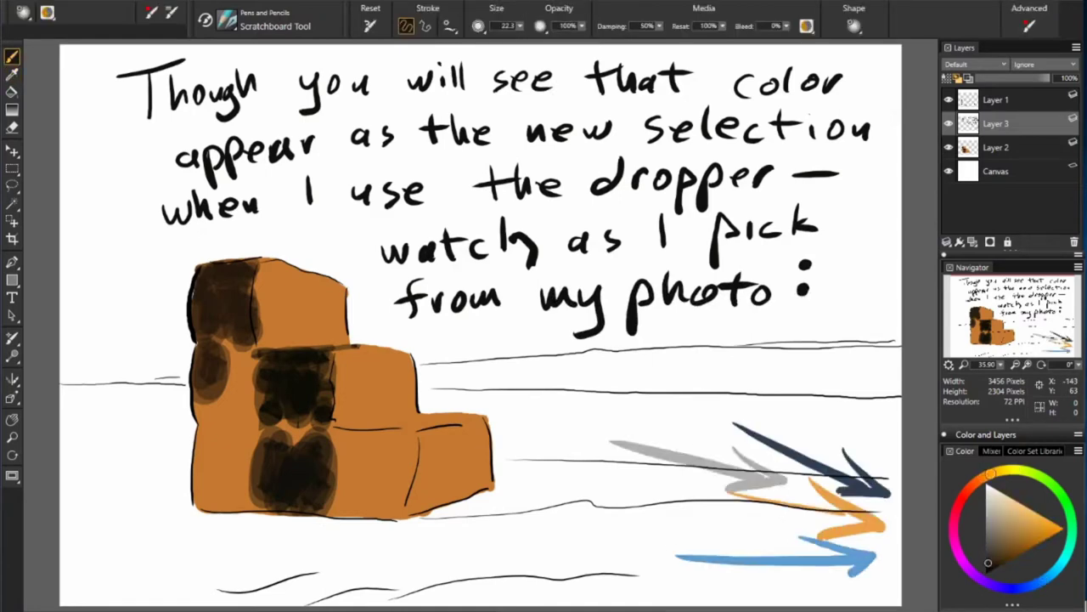
drag(726, 364, 881, 446)
Write 'That is what makes digital painting so fun and much easier', then delete the notes layer.
mouse_move(163, 75)
mouse_down()
mouse_move(251, 102)
mouse_move(667, 88)
mouse_up()
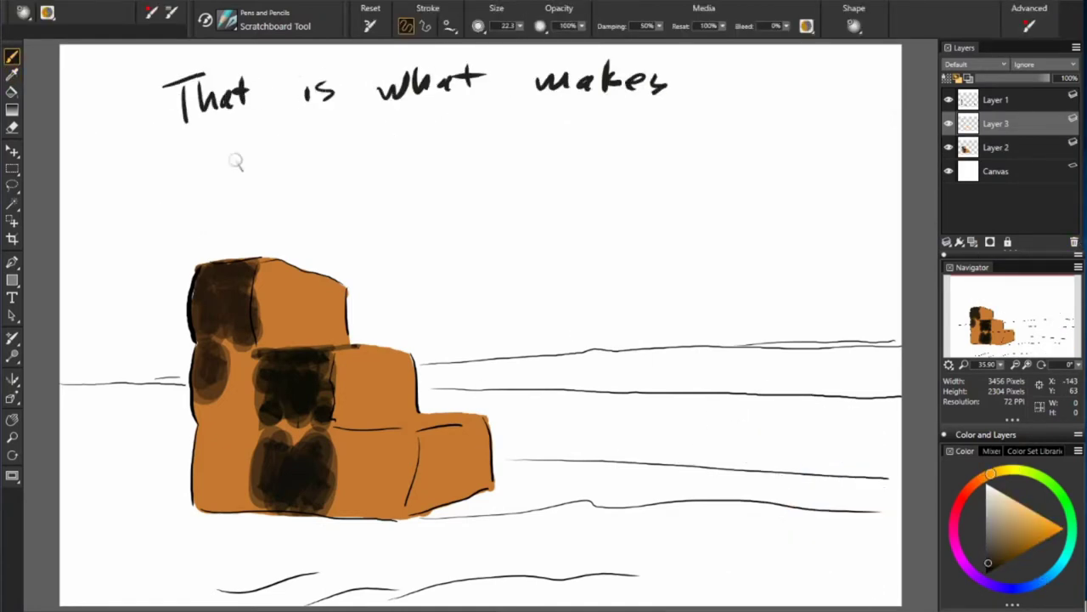
mouse_move(157, 136)
mouse_down()
mouse_move(382, 142)
mouse_move(712, 127)
mouse_up()
drag(166, 195, 255, 200)
drag(272, 199, 463, 204)
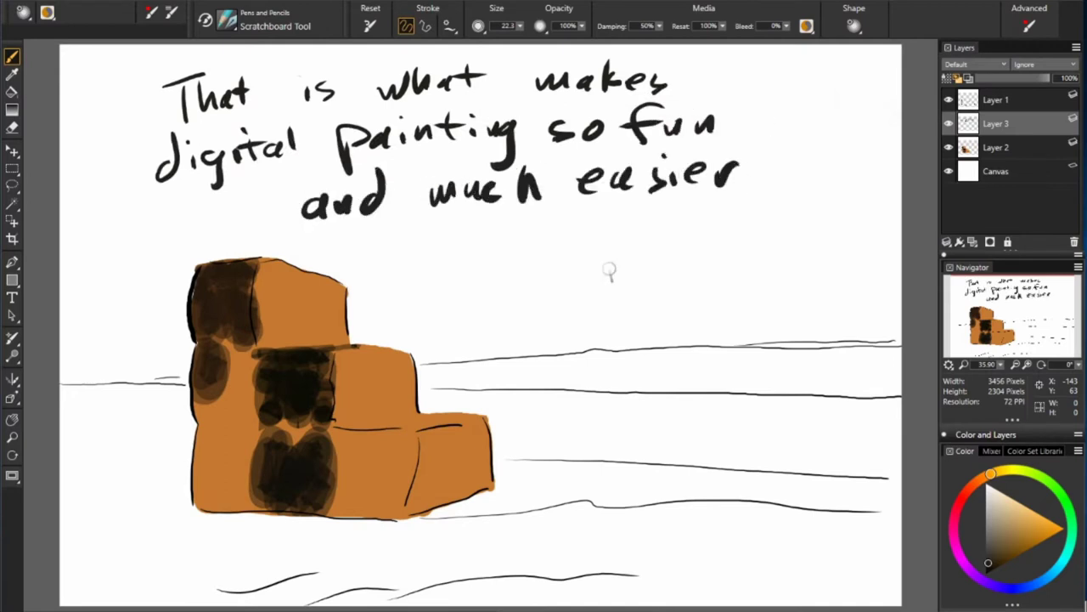
key(Delete)
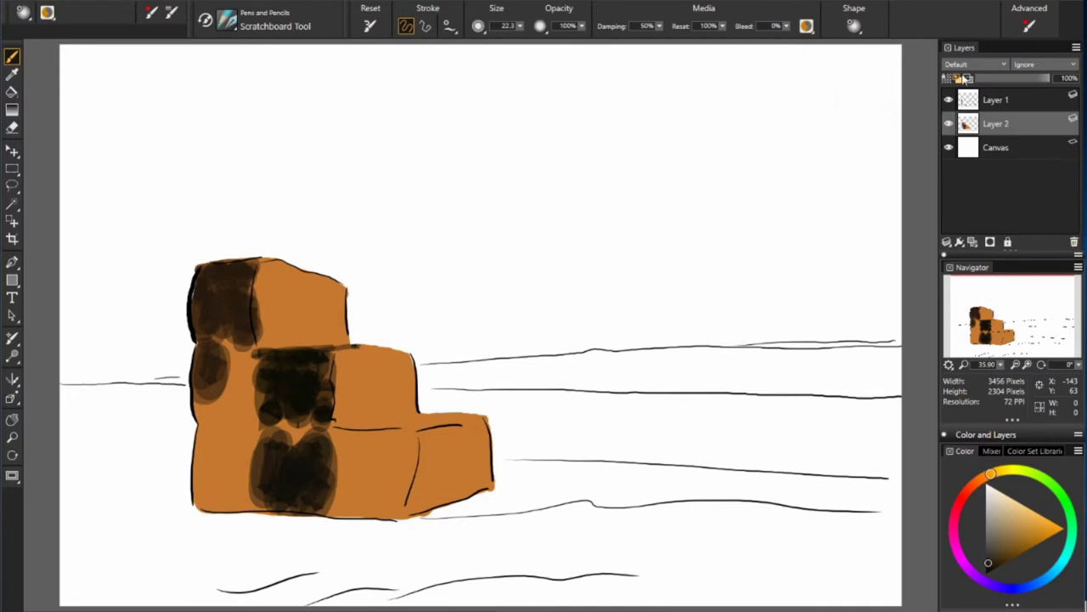
Lower brush opacity and glaze dark brown shadow onto the left and lower front faces.
key(1)
mouse_move(222, 391)
mouse_down()
mouse_move(217, 438)
mouse_move(243, 377)
mouse_move(298, 434)
mouse_up()
drag(255, 467, 263, 510)
drag(204, 425, 230, 502)
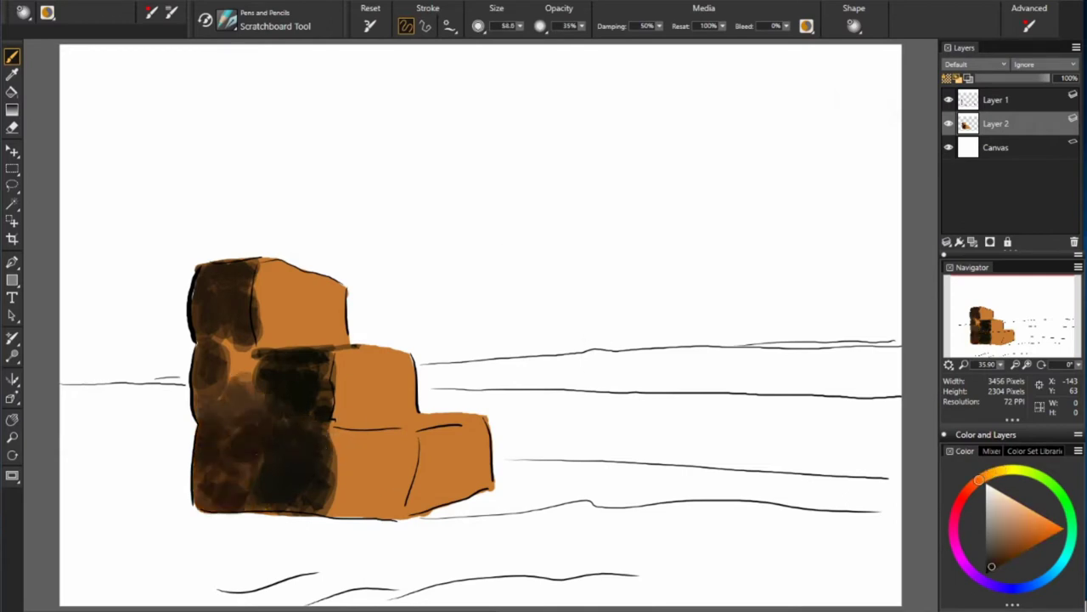
mouse_move(339, 475)
mouse_down()
mouse_move(416, 433)
mouse_move(383, 459)
mouse_up()
mouse_move(332, 510)
mouse_down()
mouse_move(417, 463)
mouse_move(337, 487)
mouse_up()
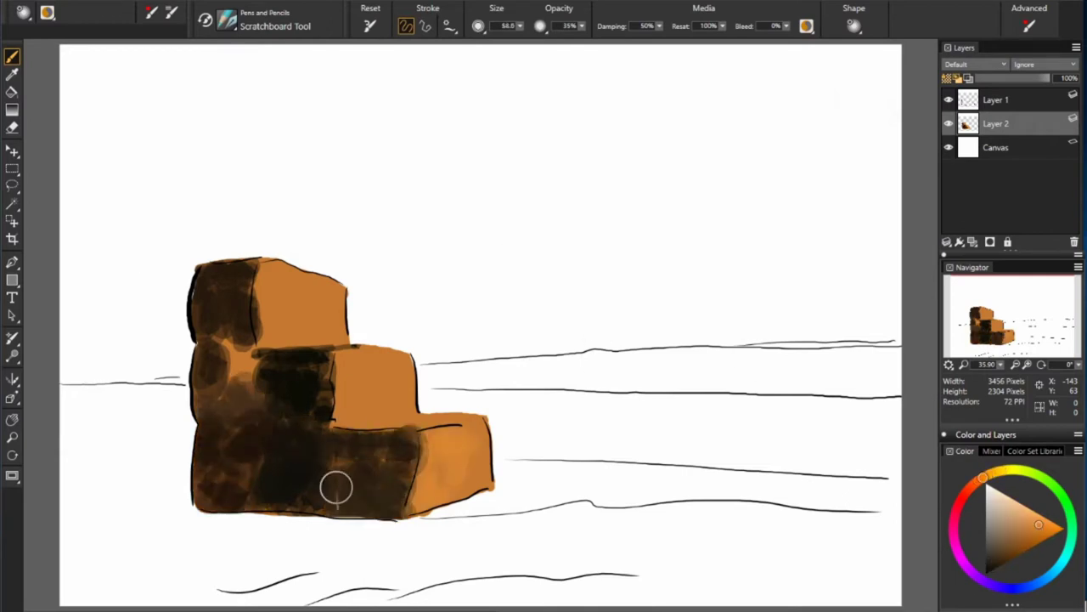
Darken the lower bale's top edge and left face with near-black shadow strokes.
alt+click(337, 487)
drag(350, 425, 488, 417)
mouse_move(222, 335)
mouse_down()
mouse_move(259, 390)
mouse_move(229, 425)
mouse_up()
alt+click(289, 374)
drag(316, 384, 336, 357)
alt+click(336, 357)
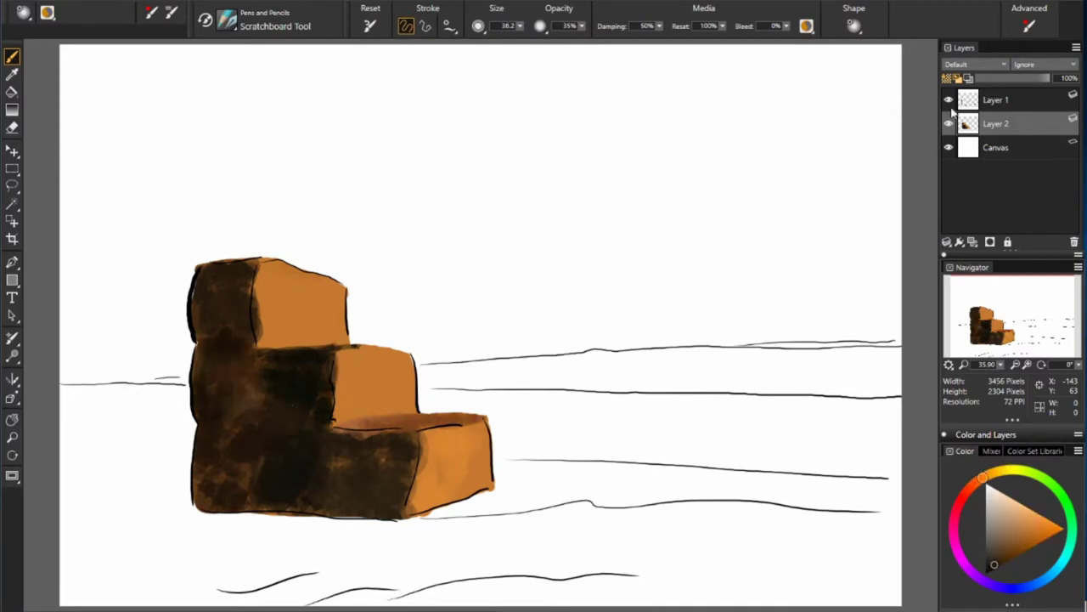
Add a notes layer and write 'watch this tool's opacity'.
click(973, 242)
drag(192, 81, 219, 85)
drag(241, 82, 243, 101)
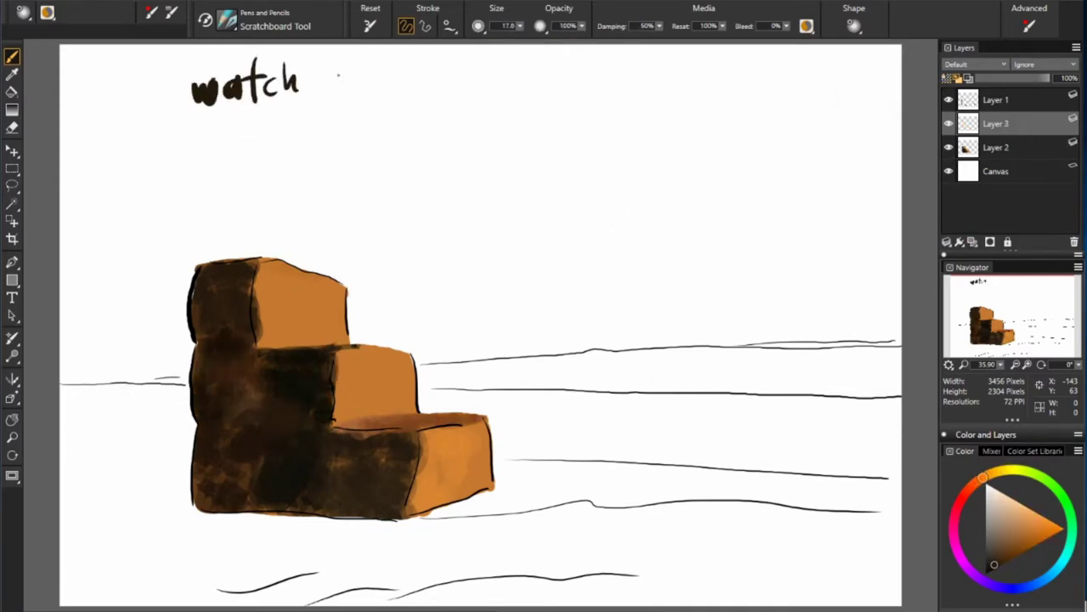
drag(487, 77, 544, 85)
drag(139, 136, 571, 111)
drag(570, 111, 578, 51)
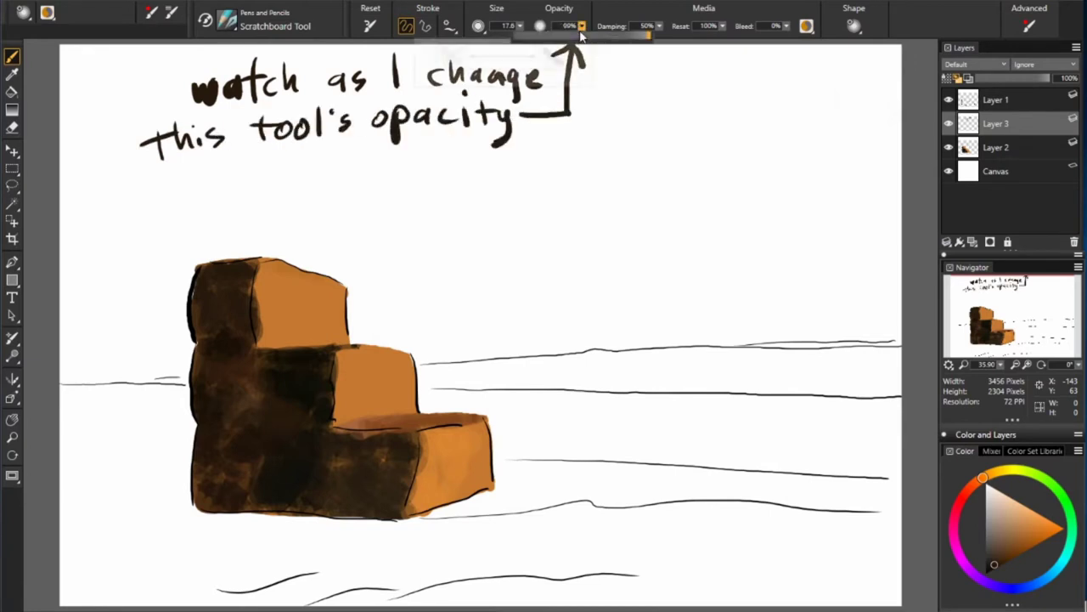
Paint test dabs at 50%, 20%, 100% and 75% opacity and label their percentages.
drag(628, 93, 662, 128)
drag(702, 73, 787, 85)
mouse_move(583, 218)
mouse_down()
mouse_move(683, 207)
mouse_move(794, 217)
mouse_up()
mouse_move(391, 178)
mouse_down()
mouse_move(442, 225)
mouse_move(531, 248)
mouse_up()
click(582, 25)
drag(679, 255, 747, 319)
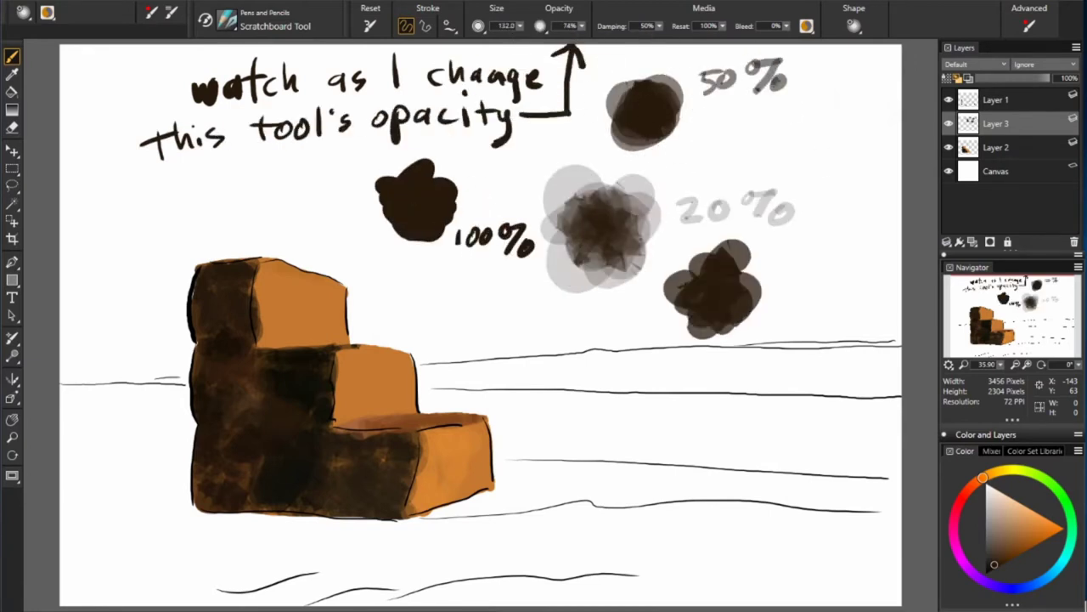
drag(775, 251, 866, 265)
Write the note 'now watch as I use different hand pressures from light to heavy:'.
drag(239, 110, 306, 85)
mouse_move(337, 85)
mouse_down()
mouse_move(456, 68)
mouse_move(685, 68)
mouse_up()
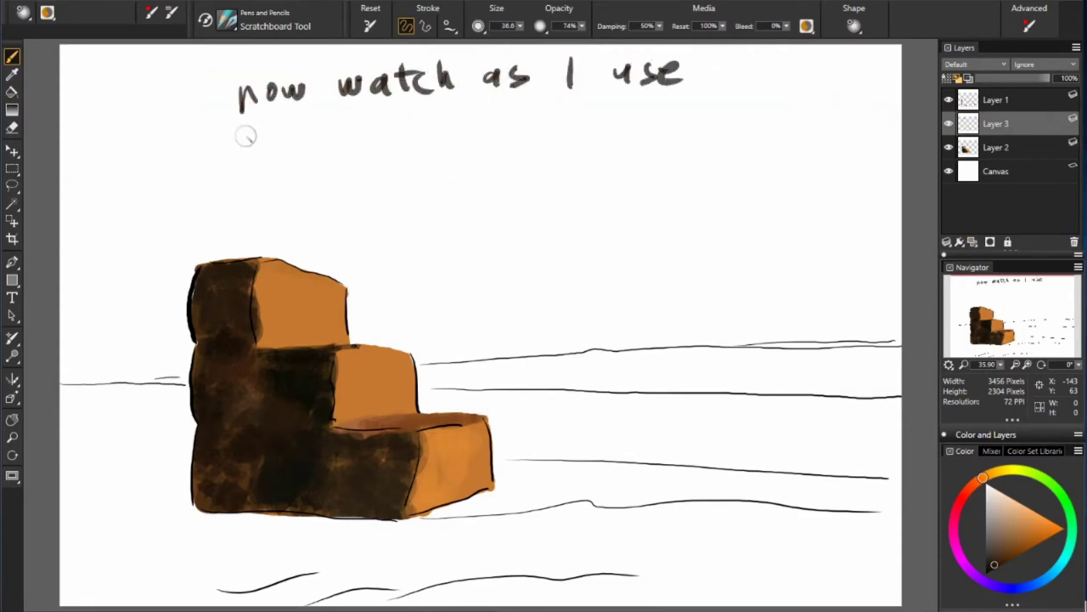
mouse_move(228, 161)
mouse_down()
mouse_move(416, 123)
mouse_move(535, 119)
mouse_up()
mouse_move(271, 208)
mouse_down()
mouse_move(352, 174)
mouse_move(480, 158)
mouse_up()
drag(293, 242, 406, 213)
drag(349, 271, 463, 233)
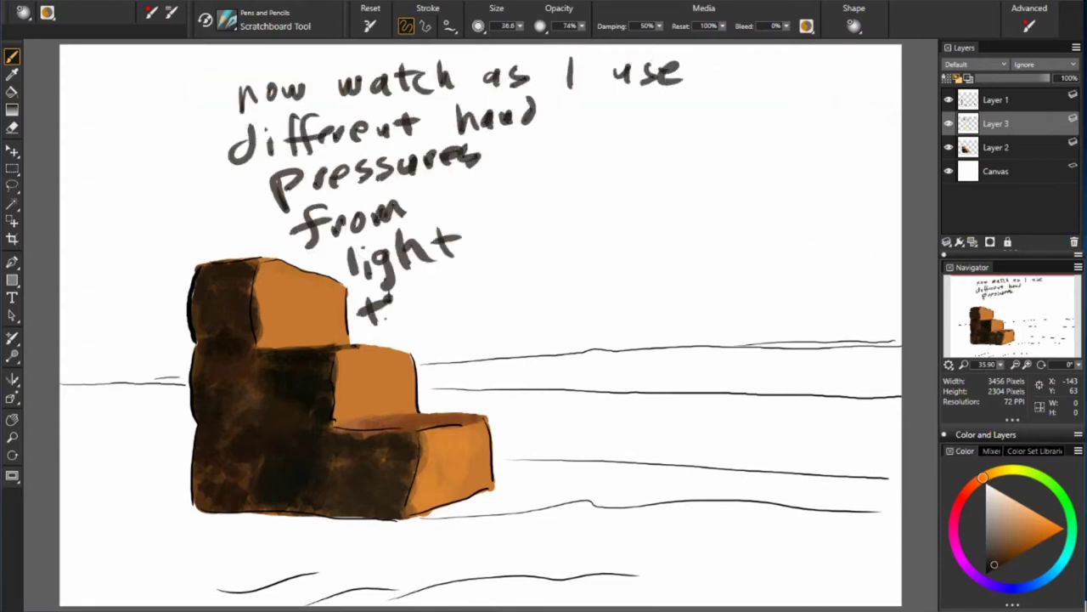
drag(357, 323, 537, 289)
Scribble light-to-heavy pressure test strokes and blobs, then delete the notes layer.
mouse_move(586, 144)
mouse_down()
mouse_move(722, 93)
mouse_move(850, 127)
mouse_up()
mouse_move(594, 255)
mouse_down()
mouse_move(765, 212)
mouse_move(808, 339)
mouse_up()
drag(739, 77, 816, 67)
drag(765, 357, 686, 507)
click(1074, 241)
Dab lighter orange on the middle step, then shade the bales with dark, medium and reddish browns.
mouse_move(340, 357)
mouse_down()
mouse_move(407, 416)
mouse_move(484, 450)
mouse_move(467, 476)
mouse_move(442, 433)
mouse_up()
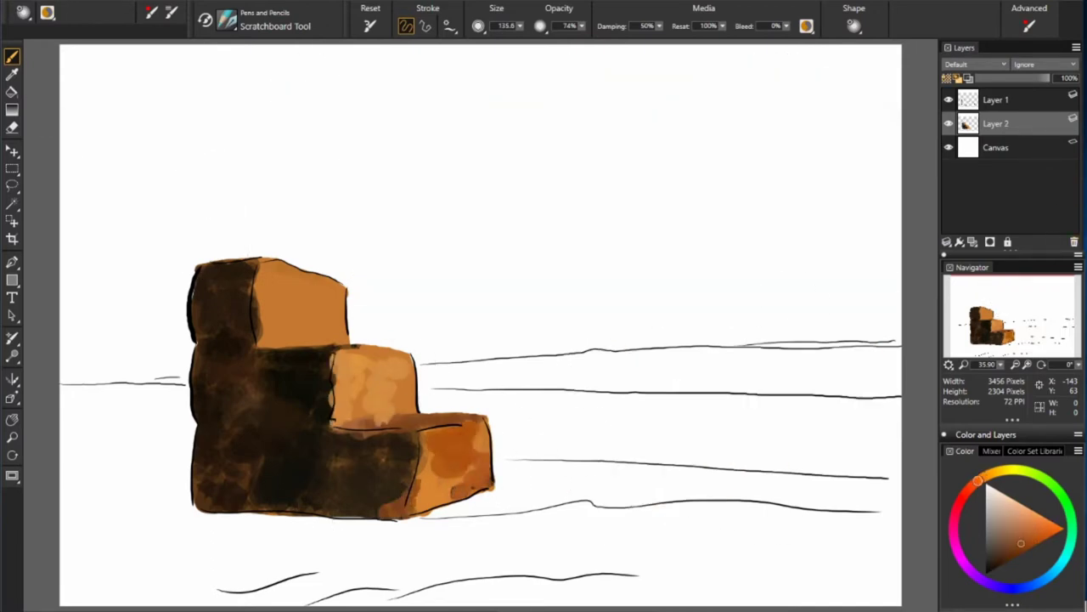
alt+click(351, 484)
drag(350, 484, 391, 437)
drag(255, 506, 340, 501)
alt+click(194, 117)
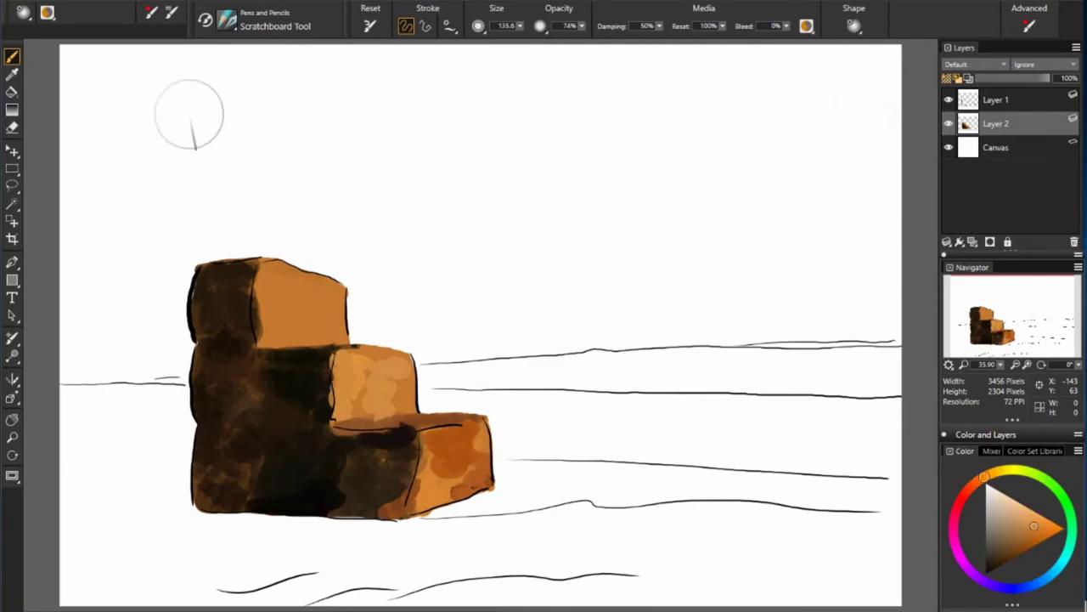
drag(356, 357, 374, 408)
drag(263, 344, 259, 264)
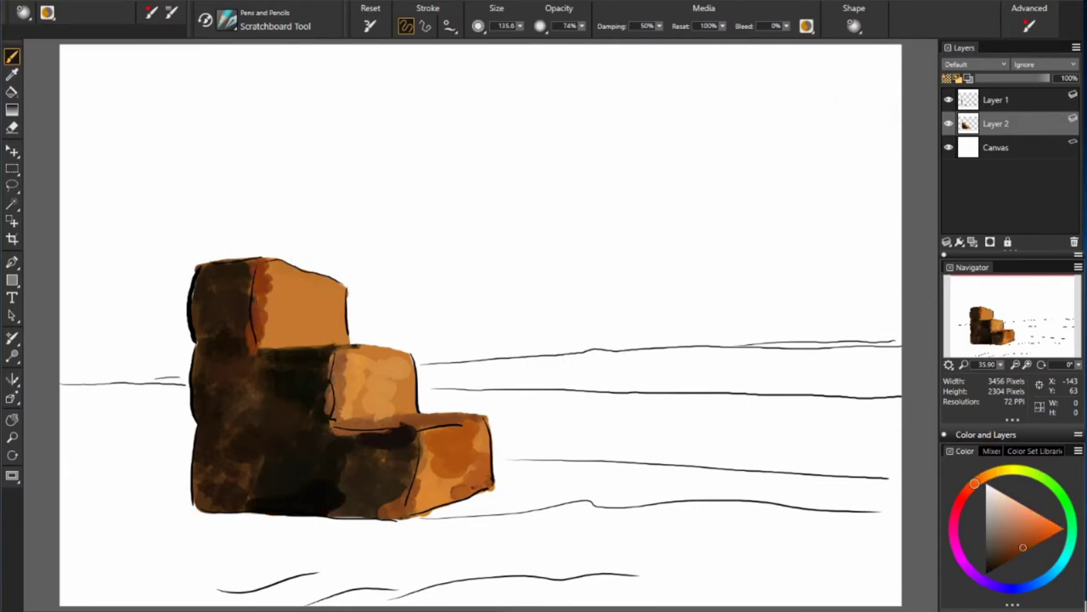
Zoom in to 60% on the bales, add a notes layer, and write 'another great'.
drag(1000, 364, 918, 377)
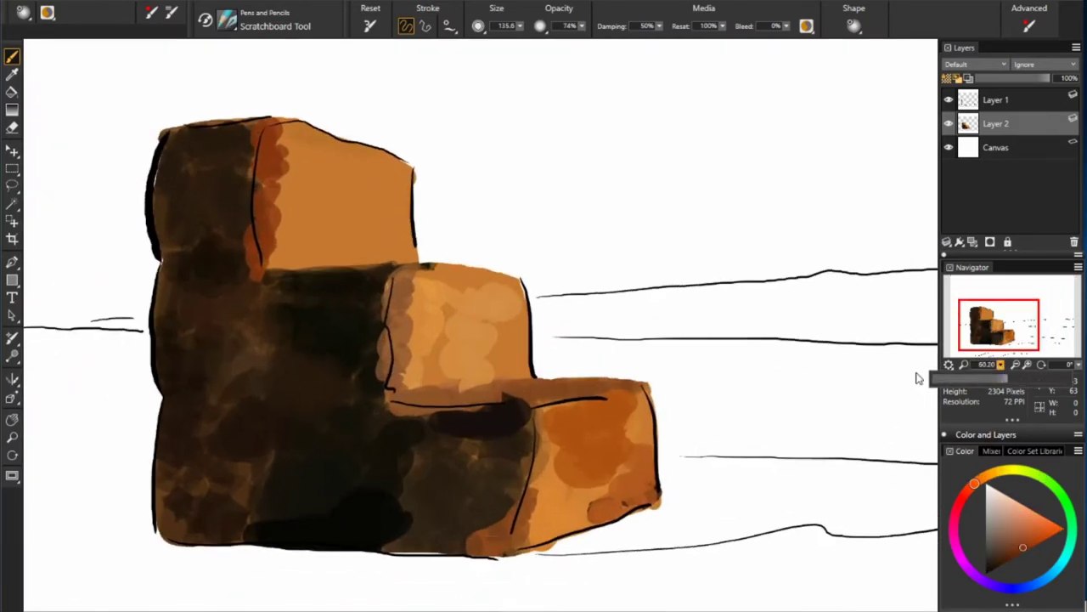
key(ctrl+shift+n)
drag(466, 79, 459, 92)
drag(473, 85, 508, 81)
drag(519, 68, 583, 77)
Continue the note with 'digital function is ZOOM!' and underline ZOOM!
drag(472, 127, 496, 106)
drag(522, 119, 537, 146)
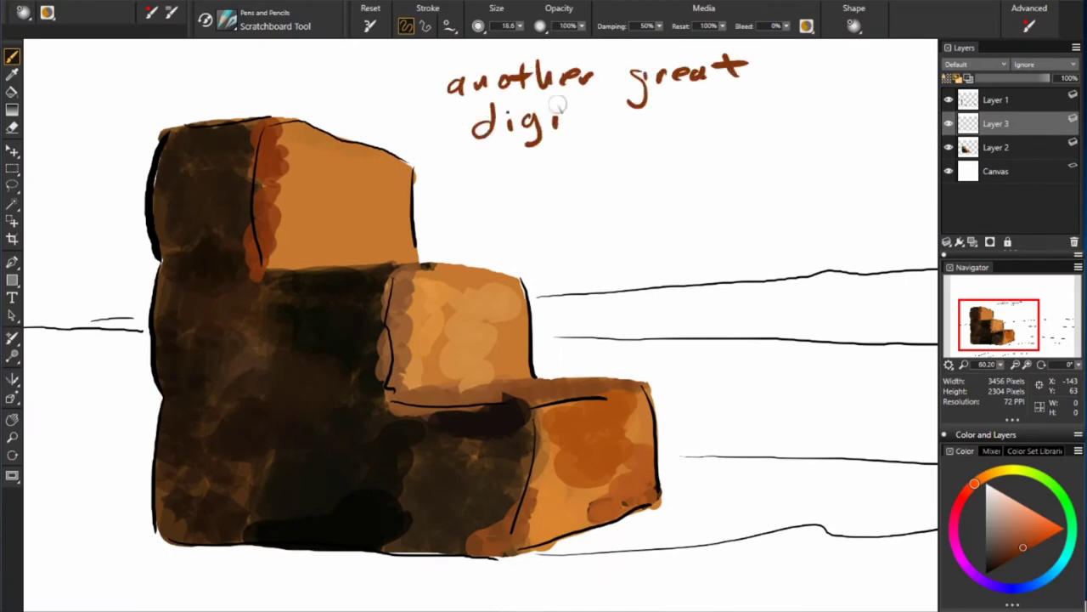
drag(564, 109, 604, 124)
drag(675, 95, 671, 124)
drag(690, 109, 748, 118)
drag(761, 93, 773, 119)
drag(582, 181, 850, 212)
drag(514, 263, 854, 221)
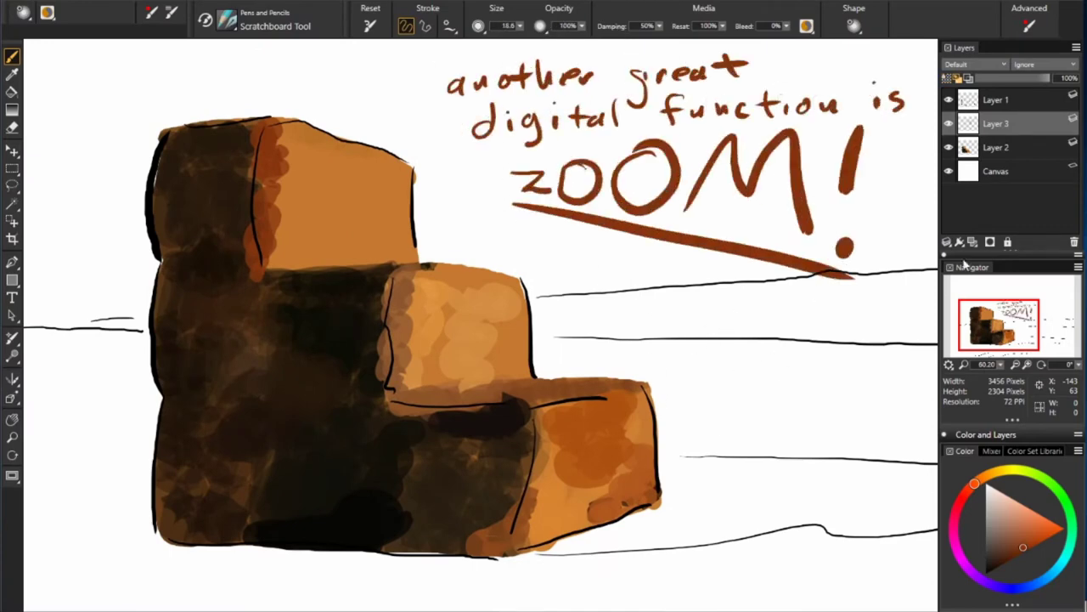
Write 'So we do not have to squint' and underline squint.
drag(523, 76, 493, 107)
drag(571, 76, 621, 89)
drag(663, 77, 824, 72)
mouse_move(533, 119)
mouse_down()
mouse_move(556, 140)
mouse_move(633, 136)
mouse_up()
drag(679, 96, 746, 123)
mouse_move(633, 161)
mouse_down()
mouse_move(605, 196)
mouse_move(689, 187)
mouse_up()
drag(659, 220, 732, 183)
drag(758, 136, 802, 170)
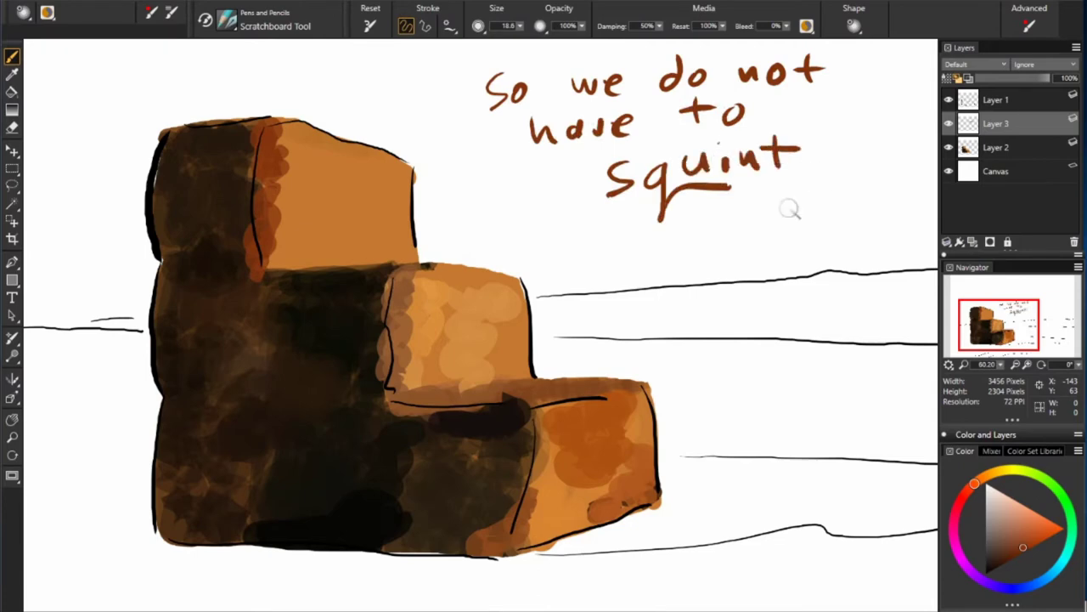
On the painting layer, shade the lower and middle blocks' top edges with browns and near-black.
click(973, 163)
alt+click(484, 417)
drag(425, 392, 556, 388)
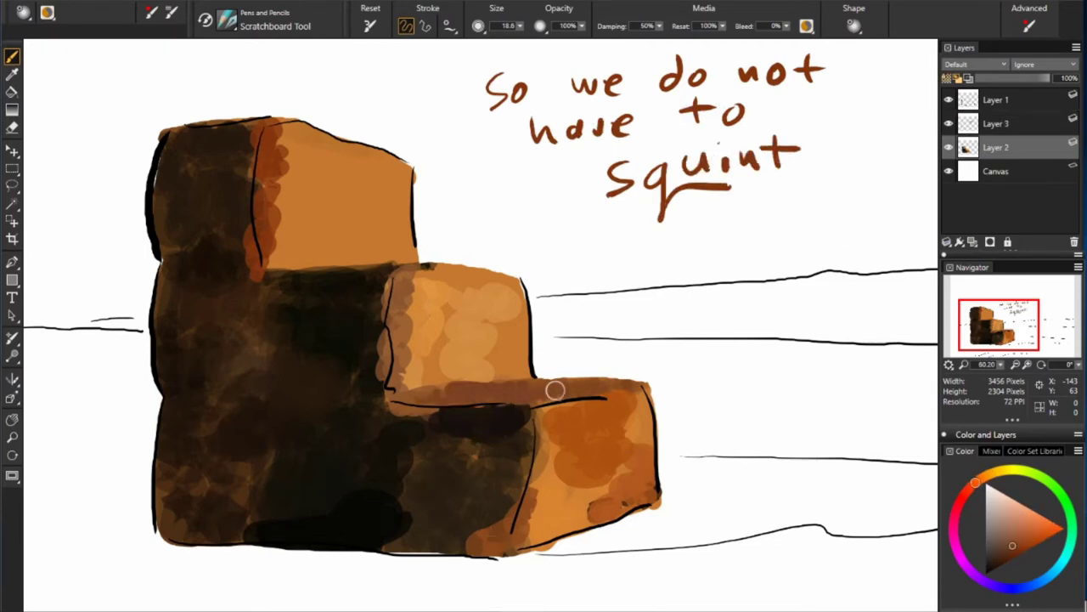
alt+click(501, 340)
drag(485, 287, 522, 280)
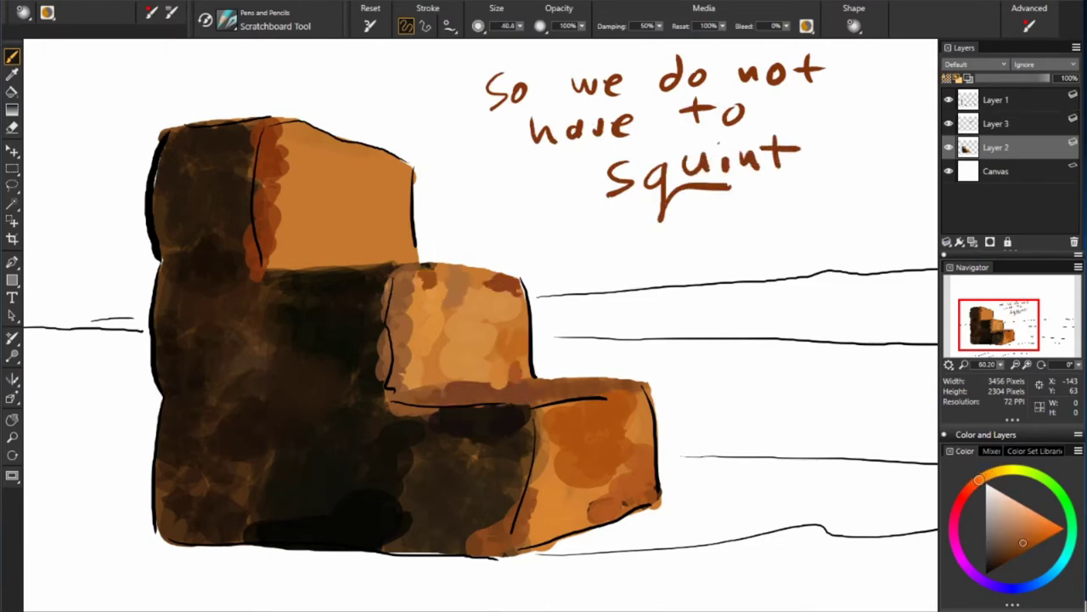
alt+click(374, 306)
drag(399, 281, 384, 292)
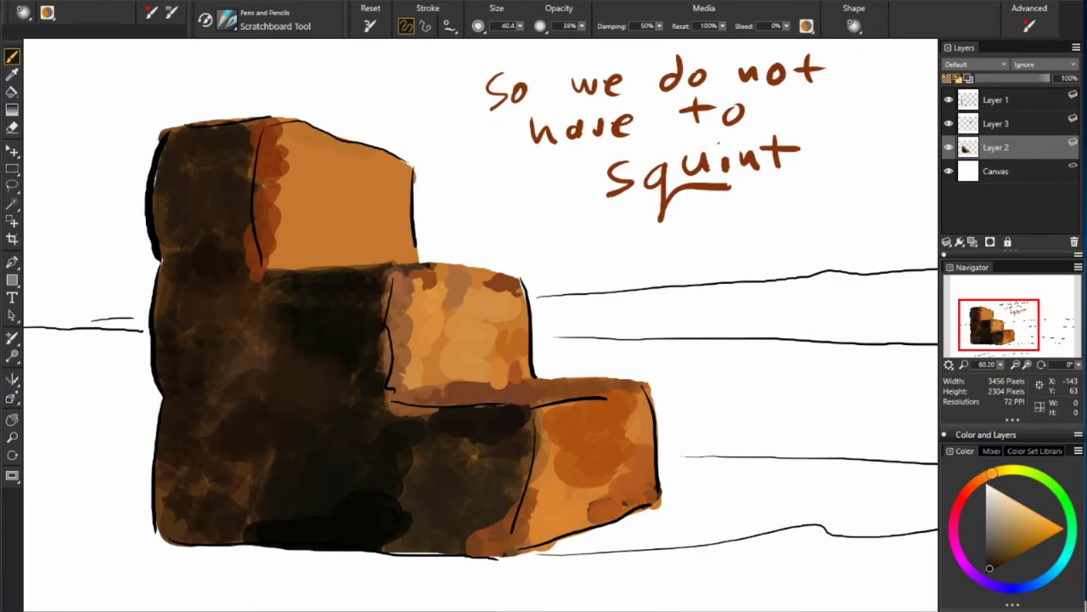
Dab darker brown along the upper block's top edge and lighter orange below and on its left edge.
alt+click(280, 136)
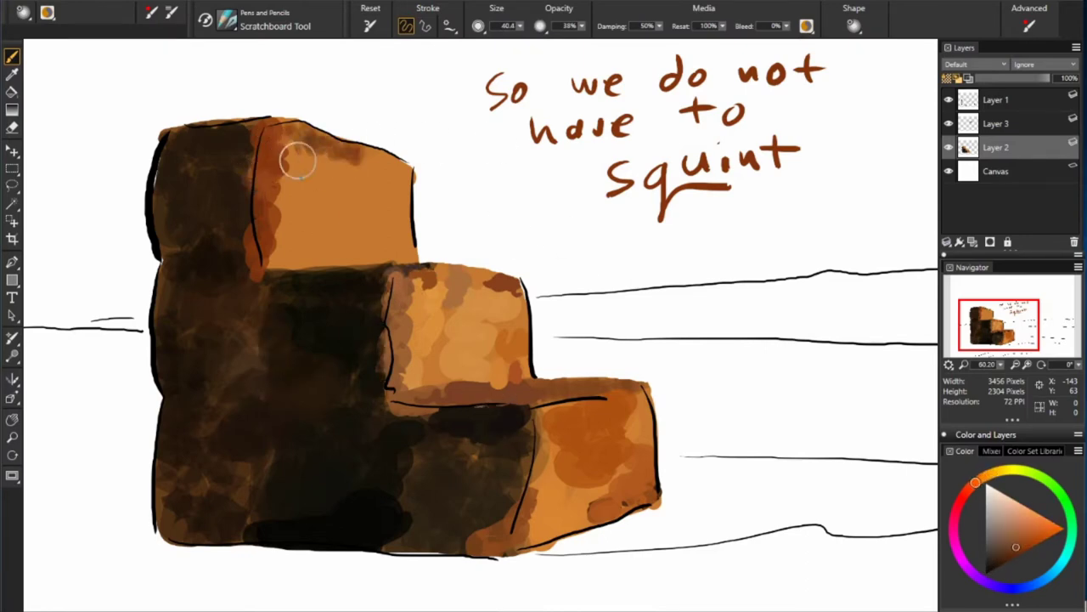
mouse_move(297, 158)
mouse_down()
mouse_move(322, 145)
mouse_move(406, 168)
mouse_up()
alt+click(374, 212)
drag(364, 170, 393, 201)
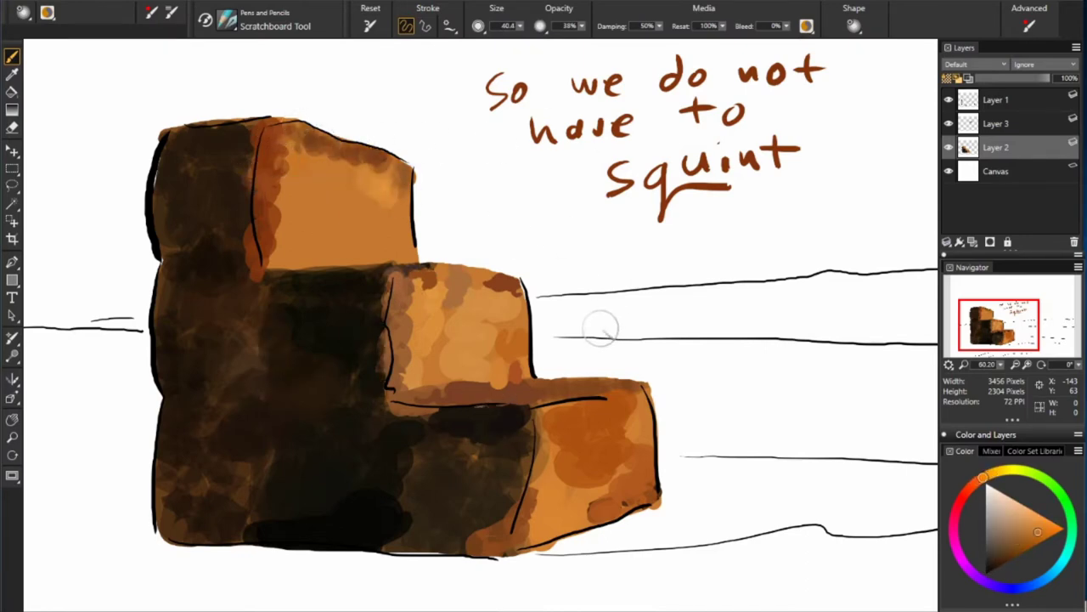
mouse_move(281, 162)
mouse_down()
mouse_move(289, 212)
mouse_move(297, 187)
mouse_move(350, 222)
mouse_up()
alt+click(340, 204)
alt+click(297, 167)
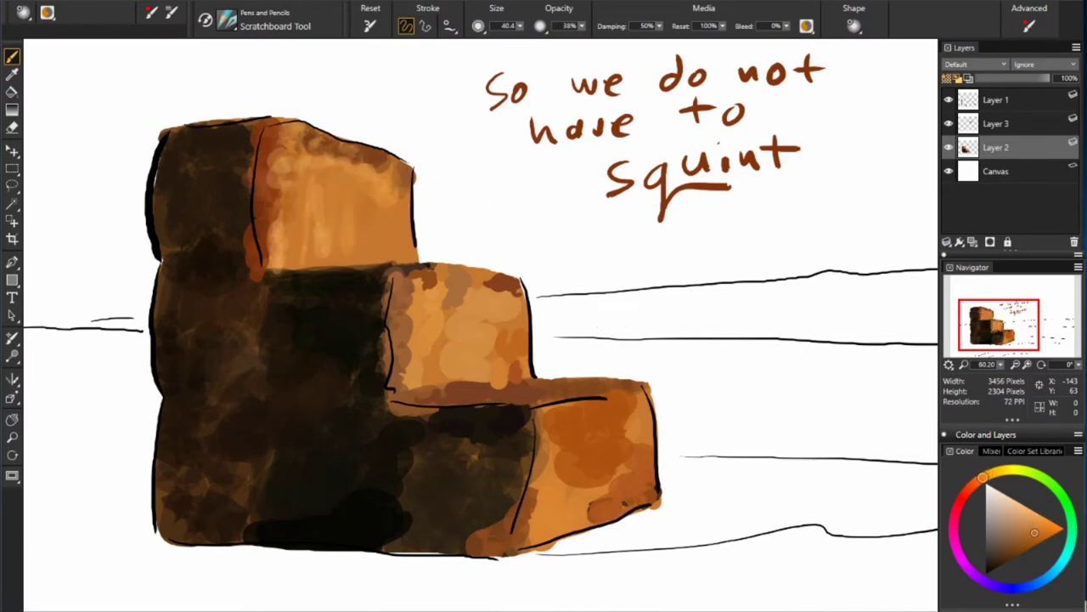
Delete the zoom note layer and darken the middle block's left edge with darker orange.
key(Delete)
alt+click(311, 269)
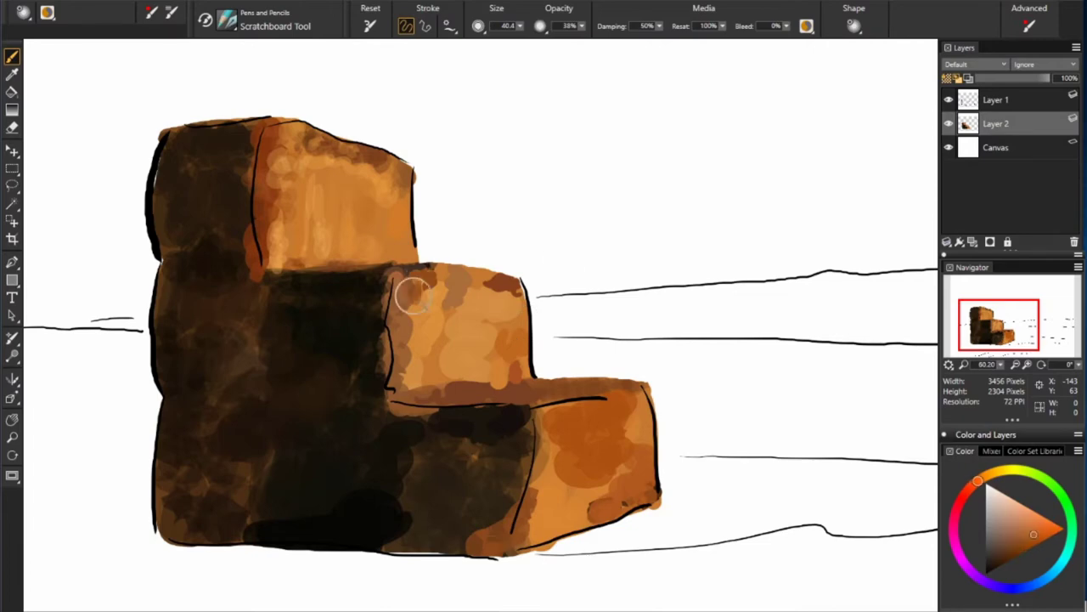
drag(413, 294, 408, 374)
alt+click(329, 311)
Add a new notes layer and write 'usually after this initial under'.
key(ctrl+shift+n)
drag(490, 81, 520, 100)
drag(536, 85, 578, 95)
drag(582, 60, 587, 93)
mouse_move(595, 74)
mouse_down()
mouse_move(581, 143)
mouse_move(631, 127)
mouse_up()
mouse_move(656, 94)
mouse_down()
mouse_move(667, 117)
mouse_move(700, 113)
mouse_up()
drag(712, 90, 743, 133)
Continue with 'painting I would smooth edges but I will skip that as the hay structure'.
mouse_move(768, 92)
mouse_down()
mouse_move(875, 102)
mouse_move(834, 153)
mouse_up()
drag(878, 127, 904, 128)
drag(509, 192, 520, 224)
drag(528, 209, 551, 214)
drag(557, 195, 627, 231)
drag(656, 204, 693, 231)
drag(698, 214, 921, 189)
Finish the note 'is so rough on its surface!' with underlines, then delete the note layer.
drag(550, 268, 576, 273)
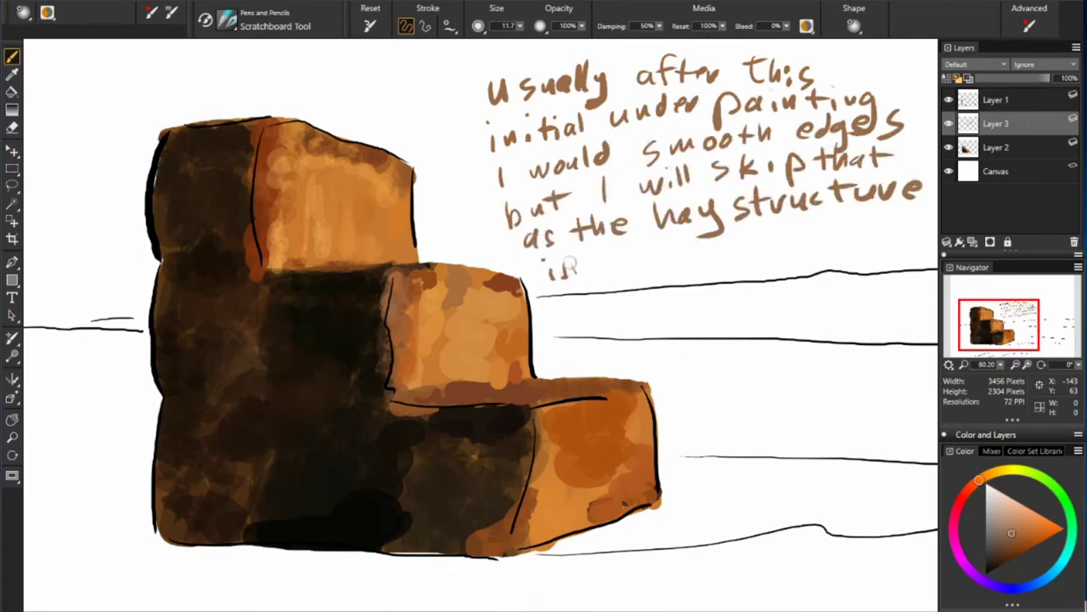
drag(595, 315, 646, 310)
drag(663, 308, 816, 297)
drag(679, 270, 764, 259)
drag(667, 340, 824, 331)
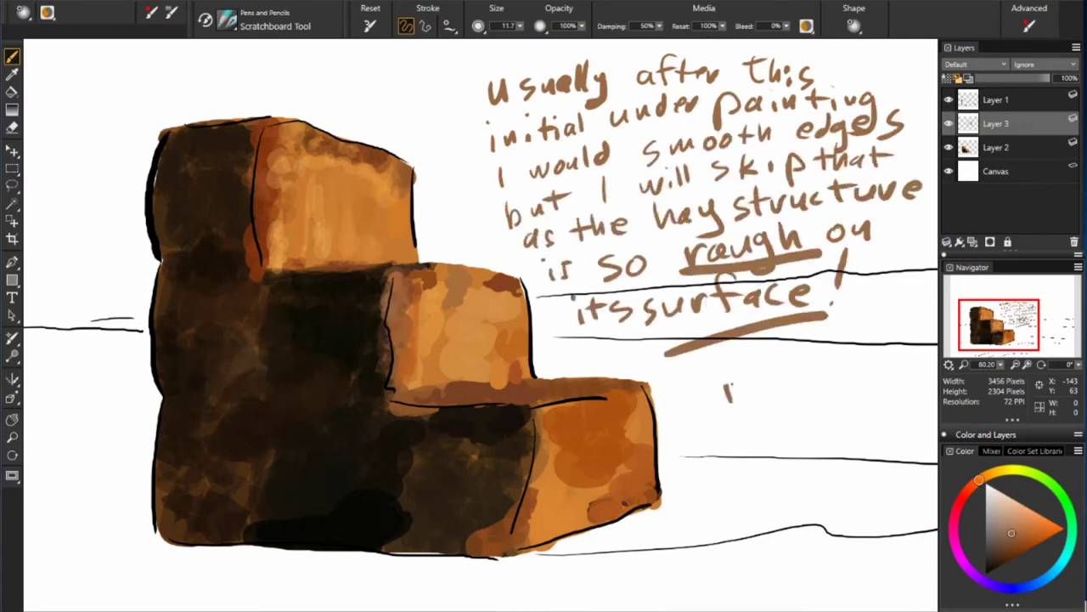
drag(722, 373, 901, 357)
key(Delete)
At brush size 66.3 and 43% opacity, darken the shaded sides of the lower and upper blocks.
drag(463, 441, 498, 468)
drag(476, 518, 463, 548)
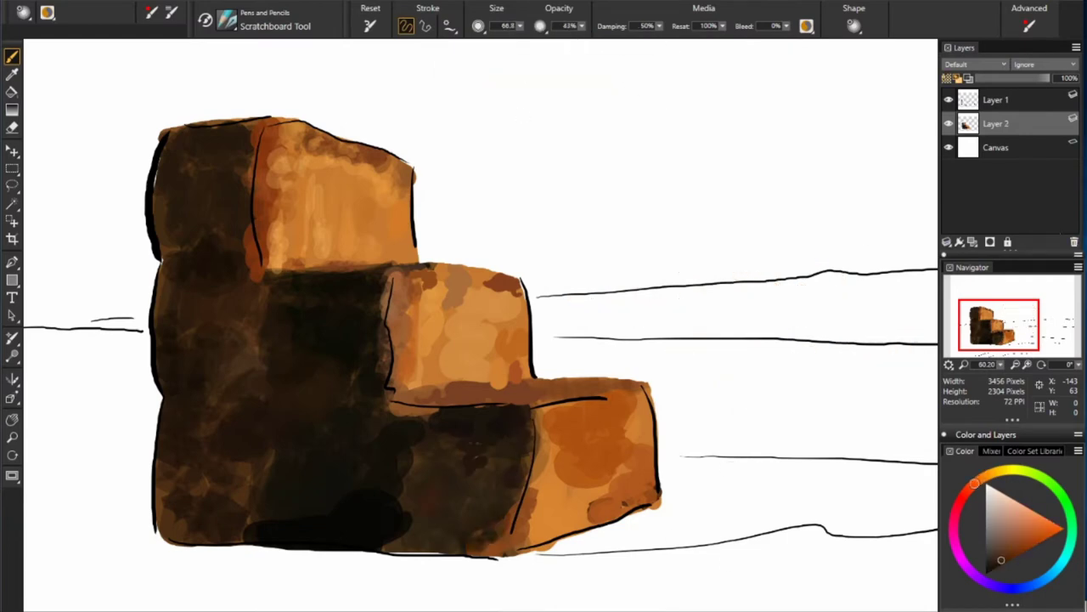
drag(407, 493, 506, 508)
mouse_move(281, 449)
mouse_down()
mouse_move(199, 459)
mouse_move(294, 393)
mouse_up()
alt+click(187, 139)
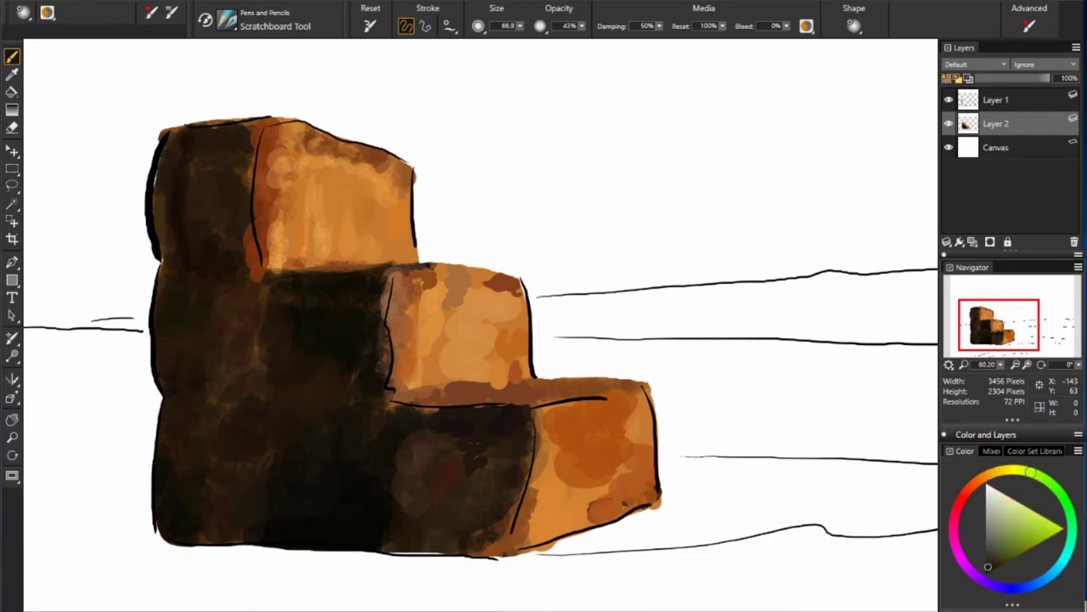
drag(180, 152, 169, 136)
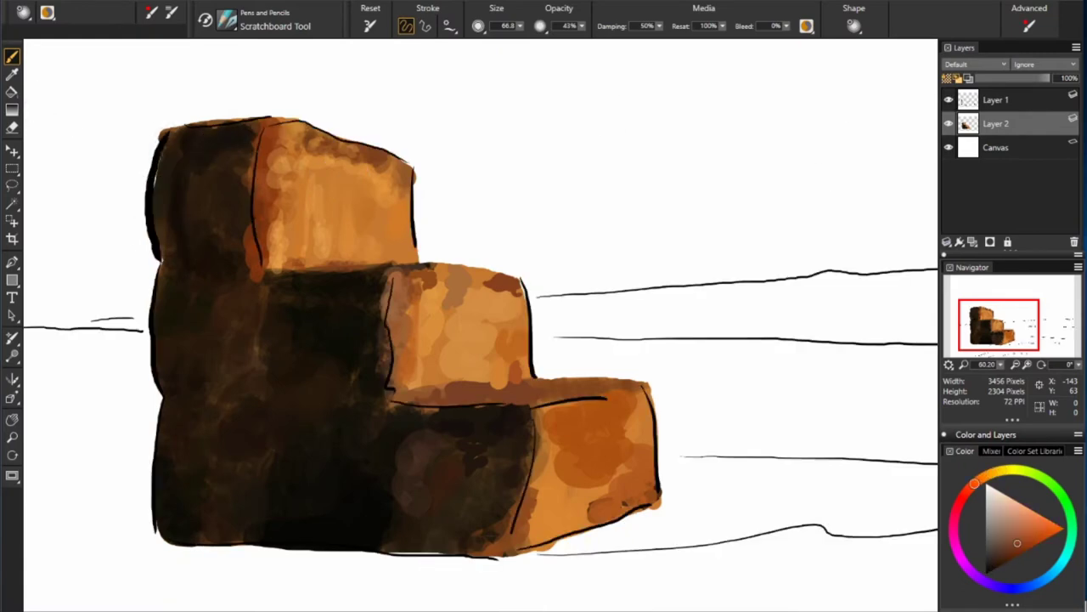
Brighten the lowest bale's front with lighter orange dabs, then add a new layer.
alt+click(265, 276)
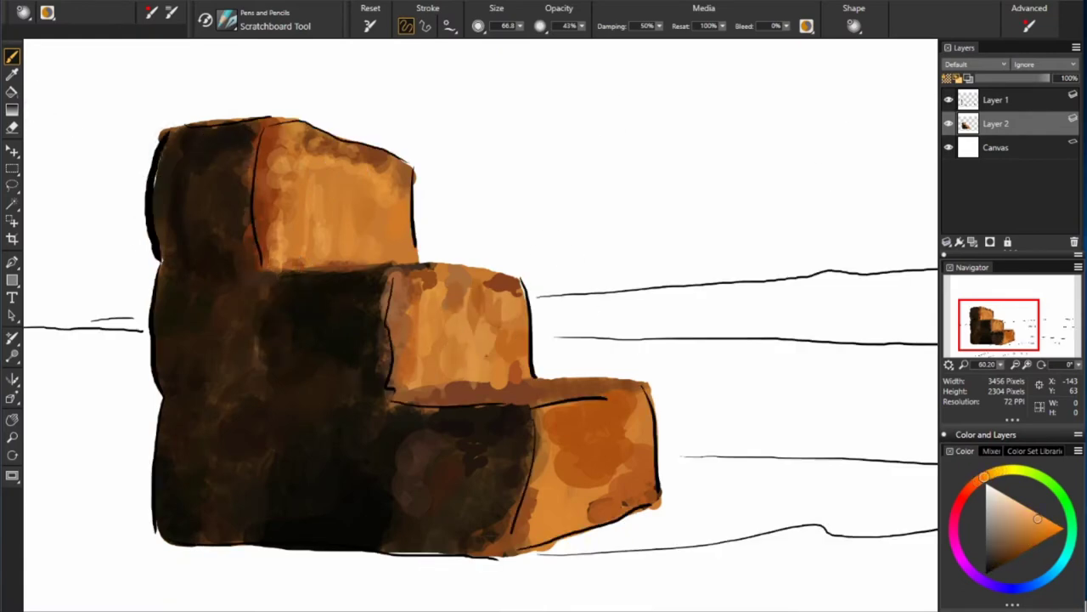
alt+click(405, 357)
alt+click(514, 382)
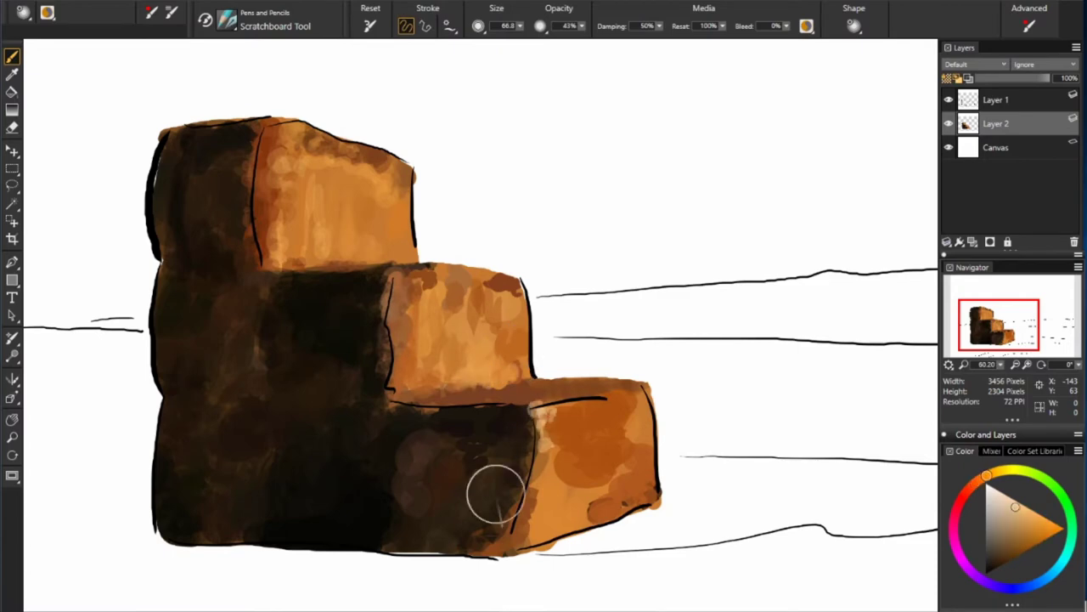
mouse_move(539, 408)
mouse_down()
mouse_move(569, 463)
mouse_move(595, 461)
mouse_move(626, 437)
mouse_move(655, 466)
mouse_move(651, 493)
mouse_up()
alt+click(543, 501)
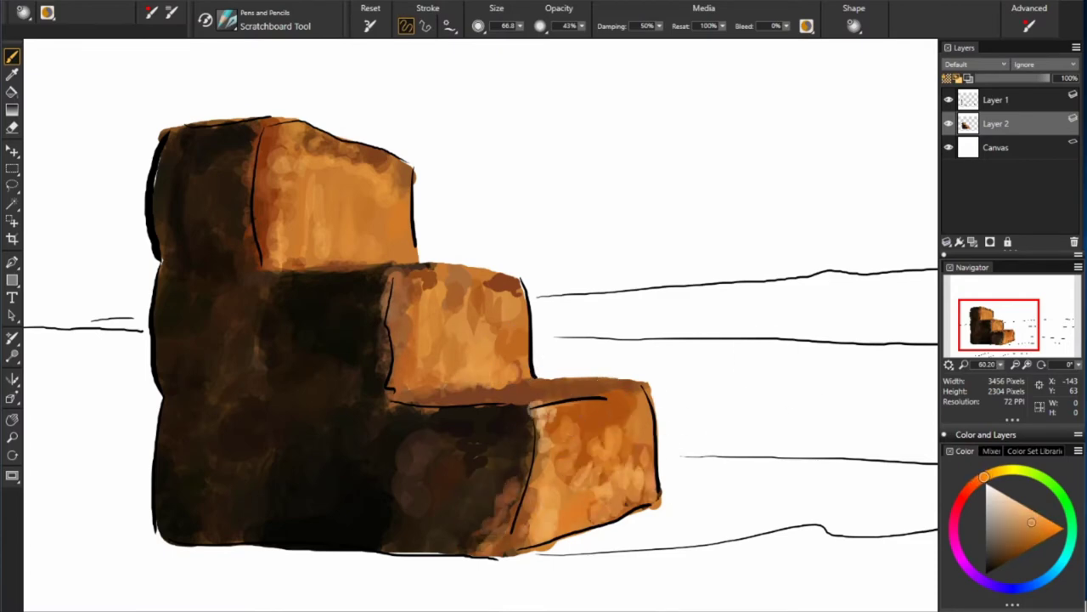
key(ctrl+shift+n)
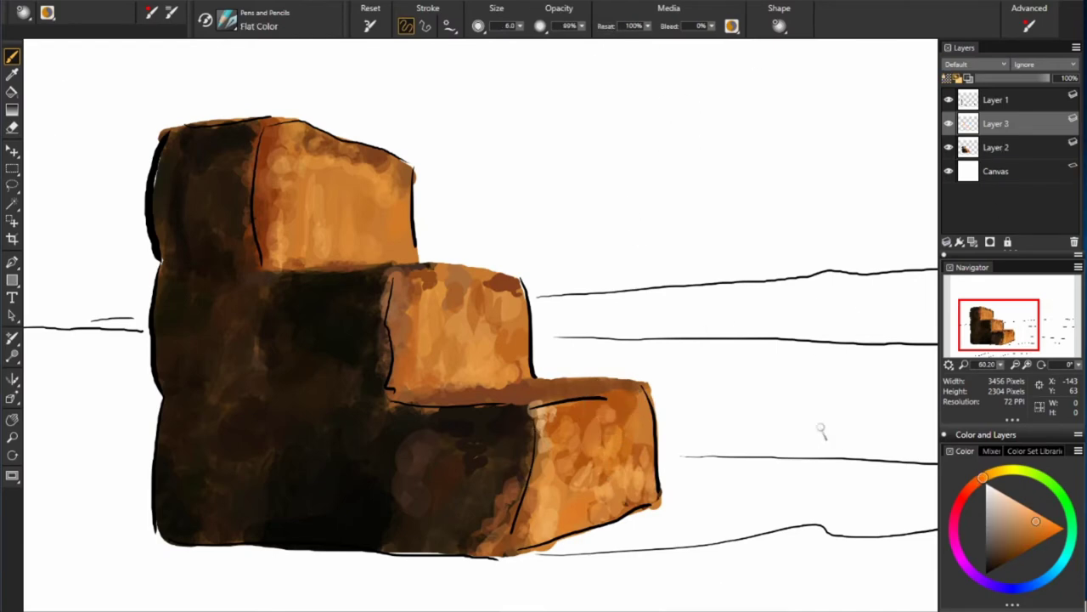
Handwrite 'Notice I switched to Flat Color, which will give me a consistent unchanging diameter brush'.
drag(496, 104, 515, 75)
drag(534, 85, 531, 86)
drag(551, 75, 552, 99)
drag(575, 85, 575, 99)
drag(595, 85, 596, 98)
drag(604, 90, 616, 94)
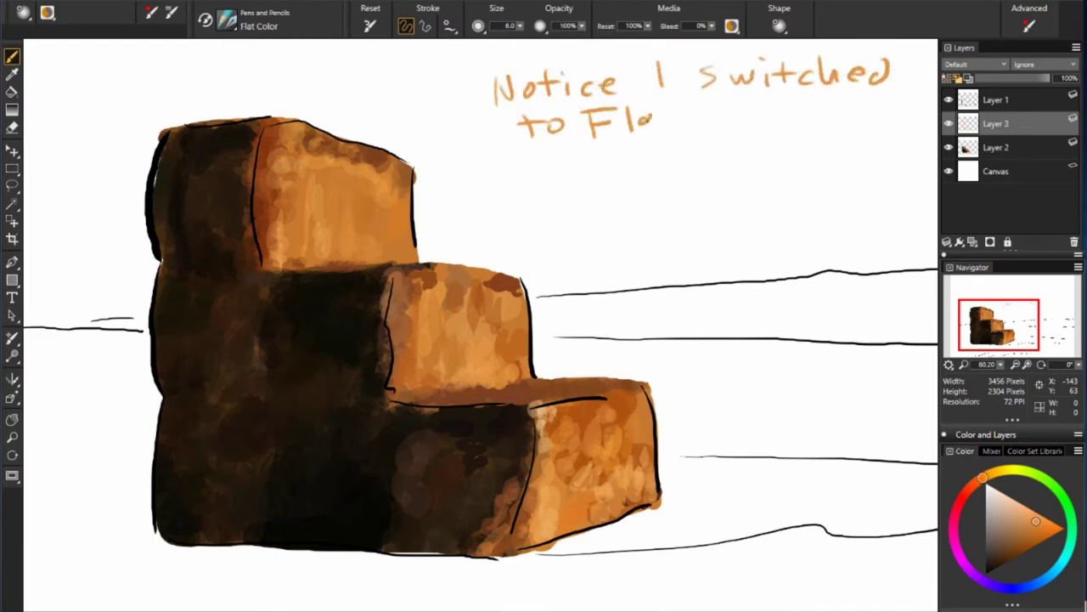
drag(643, 144, 268, 47)
drag(320, 44, 272, 68)
drag(671, 142, 792, 131)
drag(483, 179, 508, 192)
drag(513, 173, 528, 192)
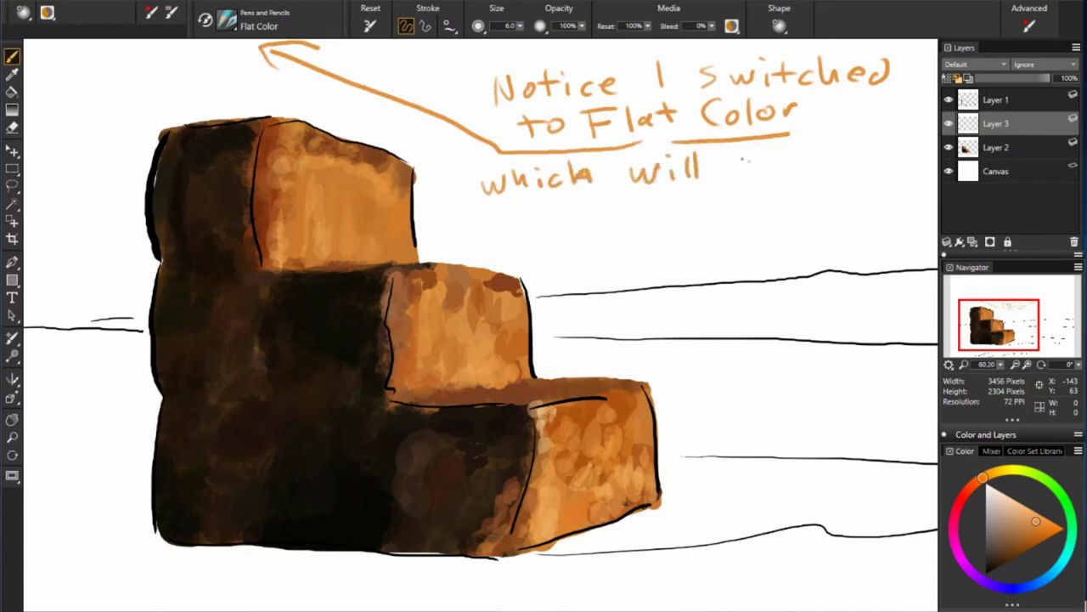
drag(594, 204, 768, 213)
drag(532, 242, 738, 230)
drag(601, 272, 856, 255)
drag(621, 306, 742, 321)
drag(753, 314, 807, 313)
drag(822, 316, 898, 307)
Finish the note with 'for the MANY strands of HAY', underlining MANY.
drag(656, 357, 680, 374)
drag(702, 373, 729, 367)
drag(737, 391, 879, 388)
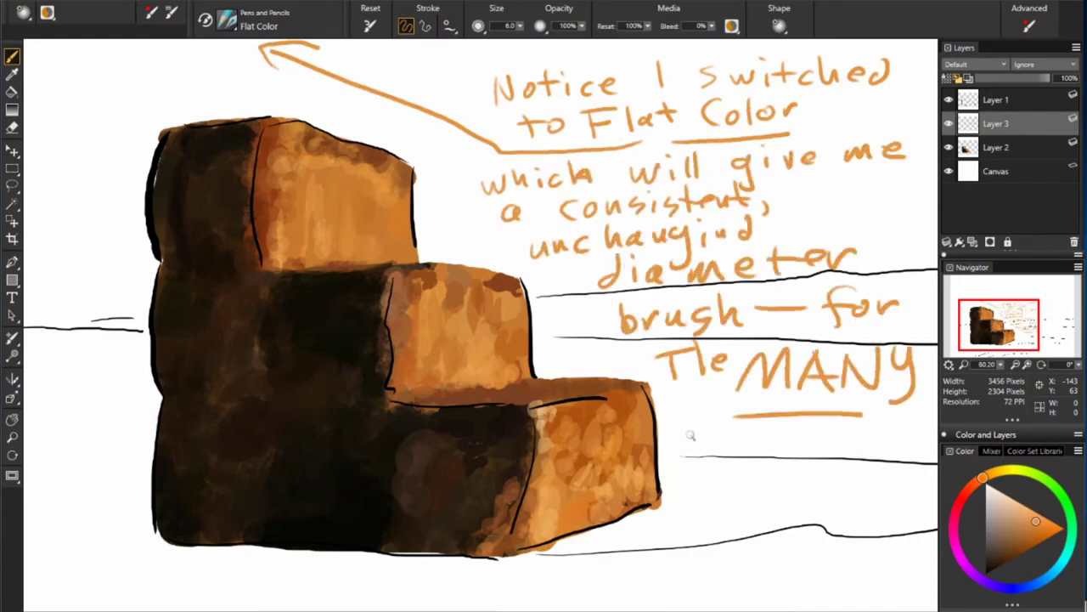
drag(846, 440, 888, 446)
drag(707, 484, 730, 488)
drag(778, 474, 748, 503)
drag(684, 519, 678, 582)
drag(741, 578, 803, 575)
drag(811, 510, 807, 586)
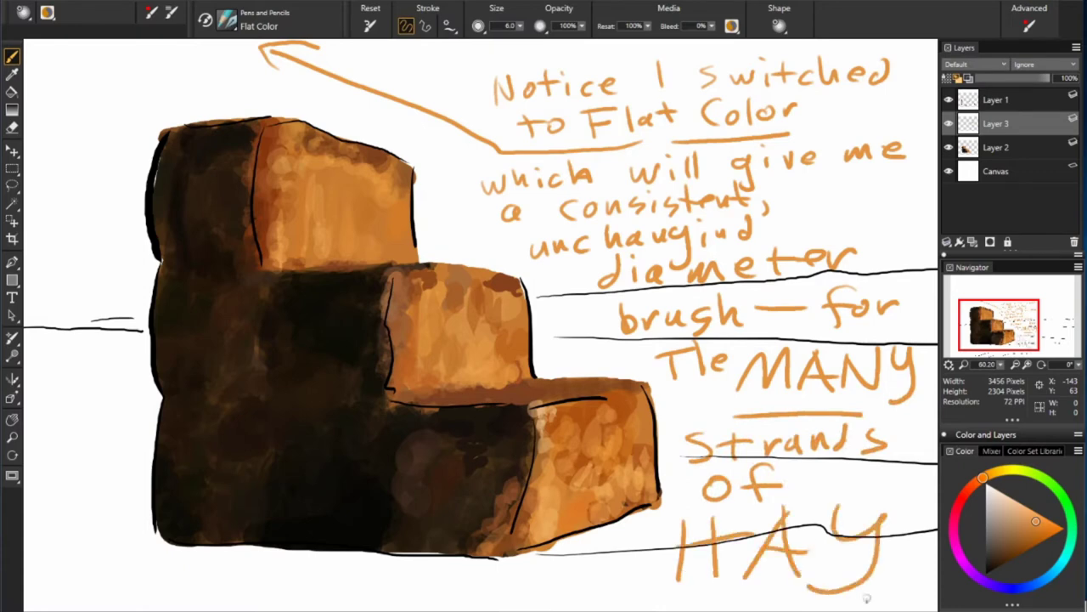
Delete the note layer, pick a near-black brown, and hide Layer 1's black outline drawing.
click(1074, 243)
alt+click(245, 226)
alt+click(273, 206)
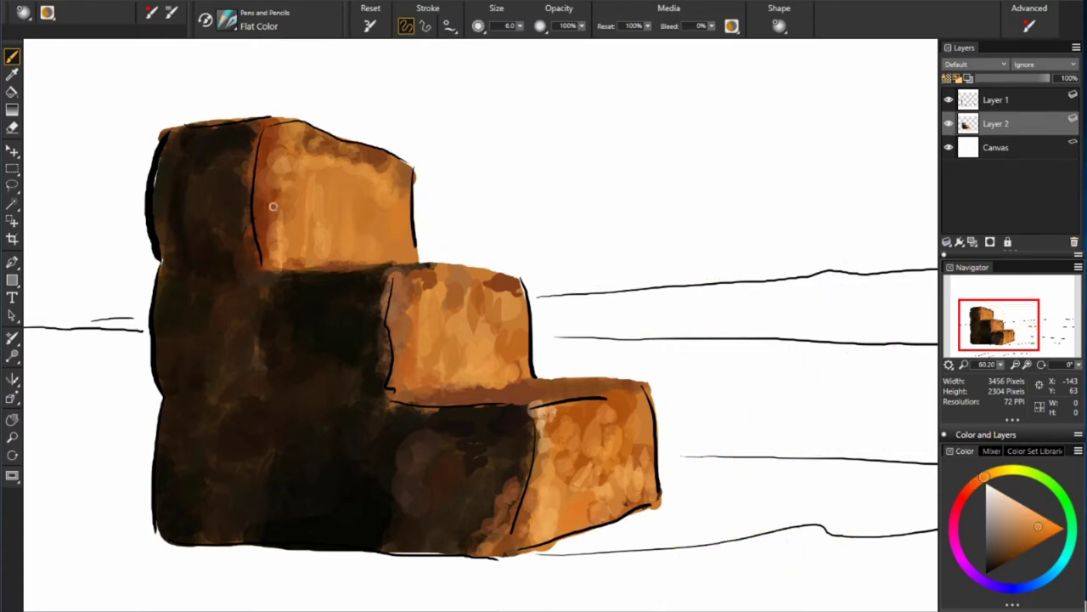
drag(521, 28, 531, 28)
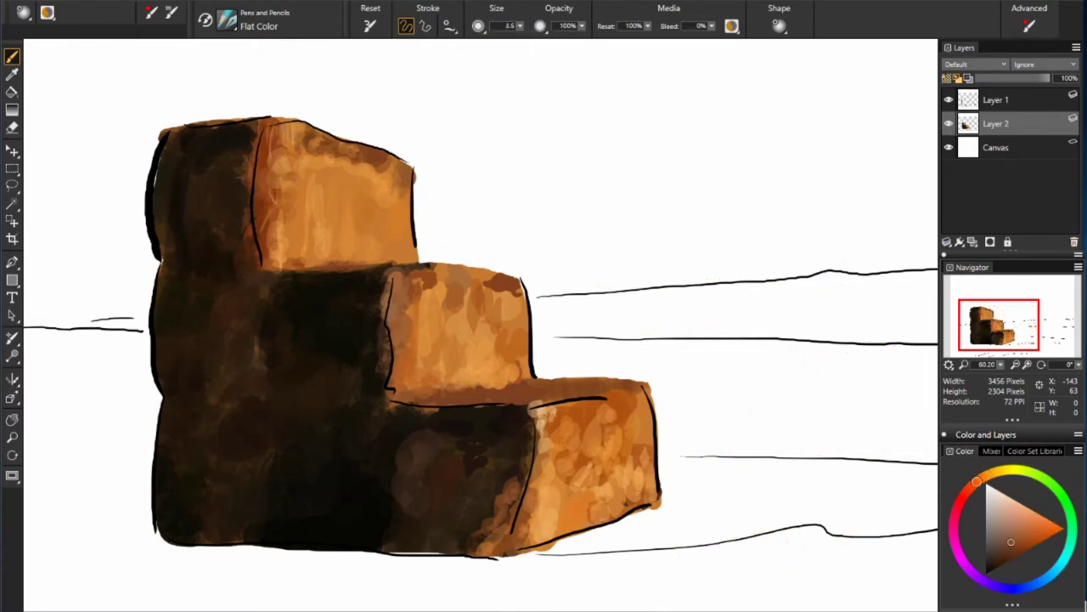
alt+click(230, 153)
alt+click(251, 205)
click(949, 99)
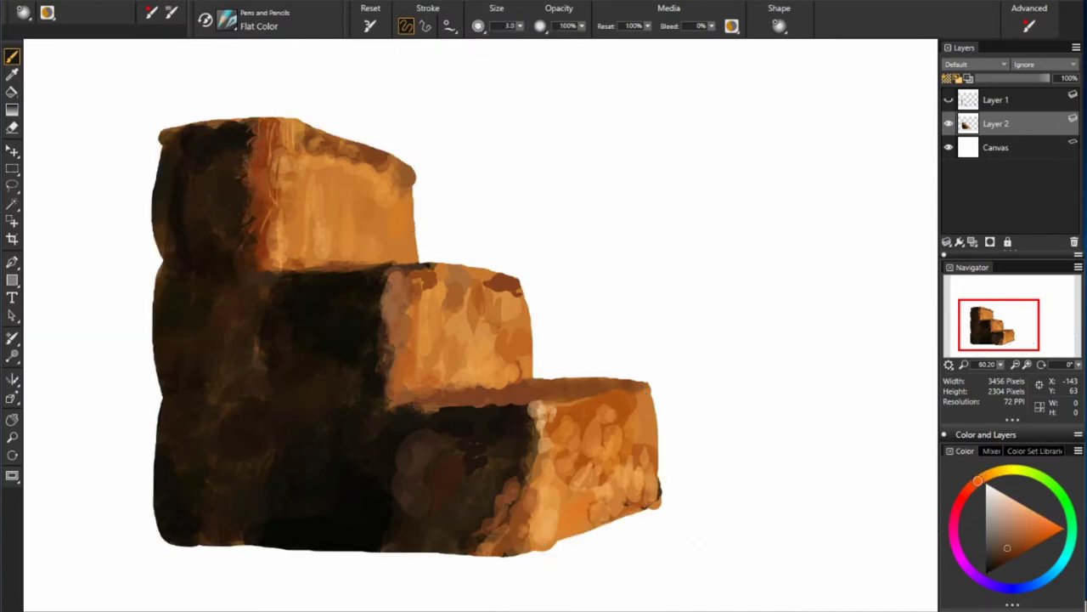
On a new layer, handwrite 'LOTS of tiny pieces… HEY!!! … Please' with a smiley face.
click(973, 242)
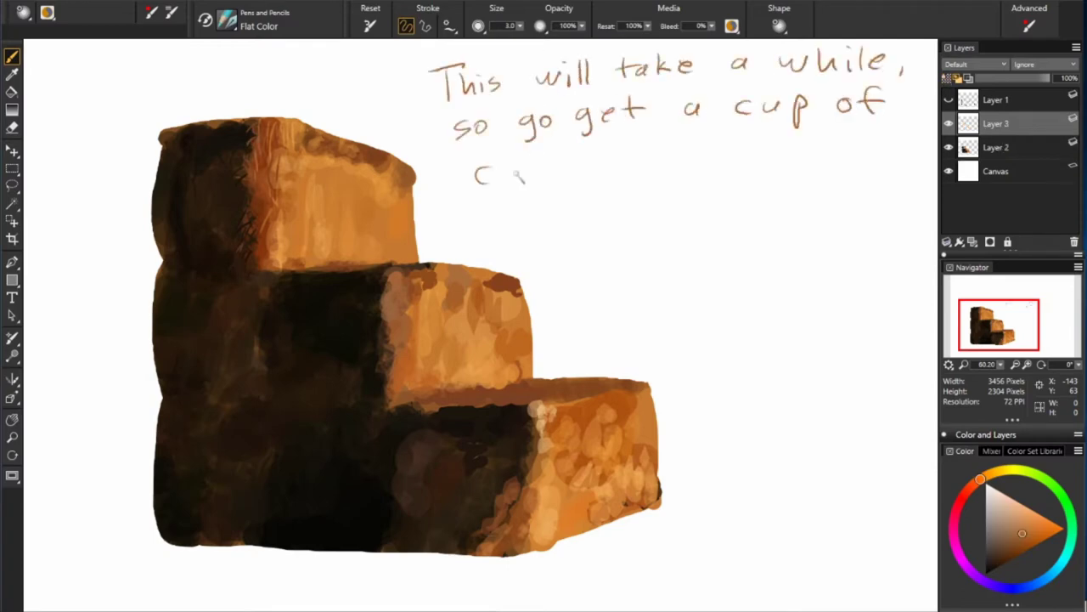
drag(510, 204, 591, 240)
drag(712, 192, 680, 230)
drag(612, 272, 693, 298)
drag(726, 255, 875, 267)
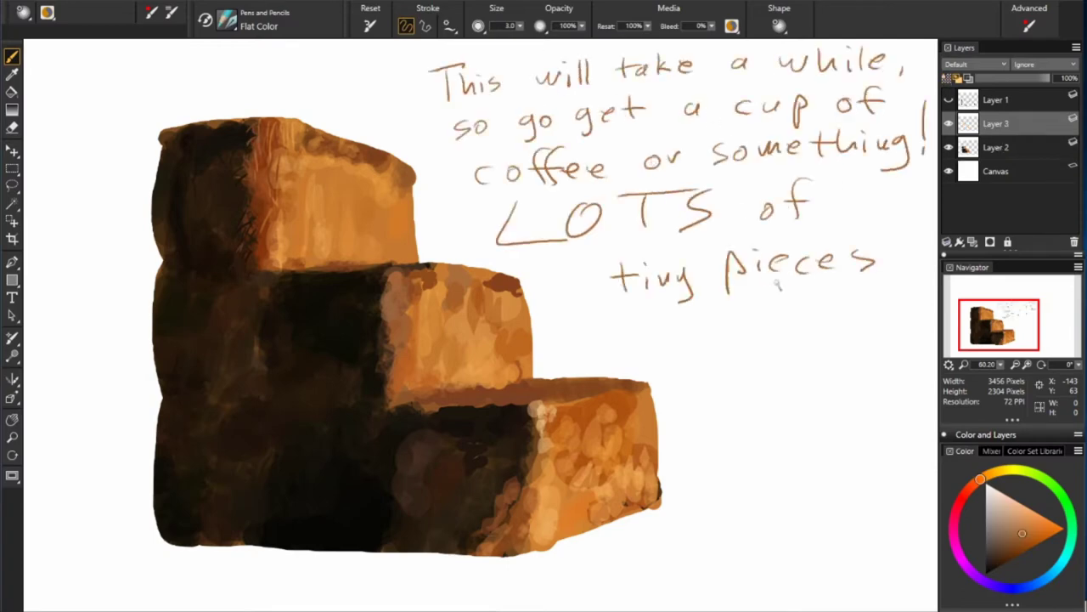
drag(764, 390, 769, 437)
drag(786, 392, 795, 444)
drag(850, 384, 845, 425)
drag(875, 378, 873, 425)
drag(900, 374, 899, 429)
drag(690, 457, 725, 487)
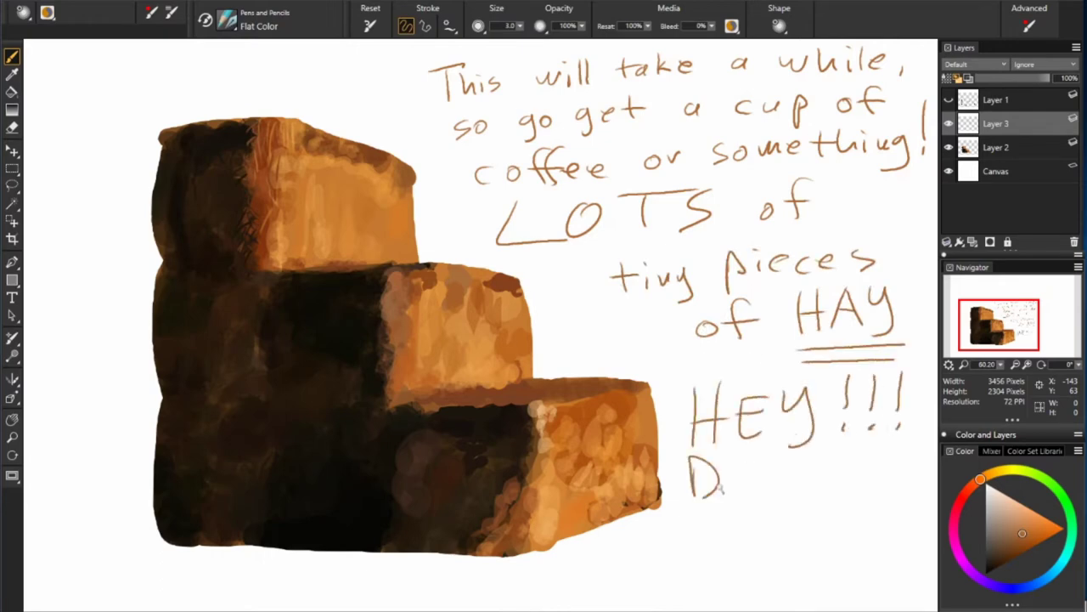
drag(833, 552, 873, 581)
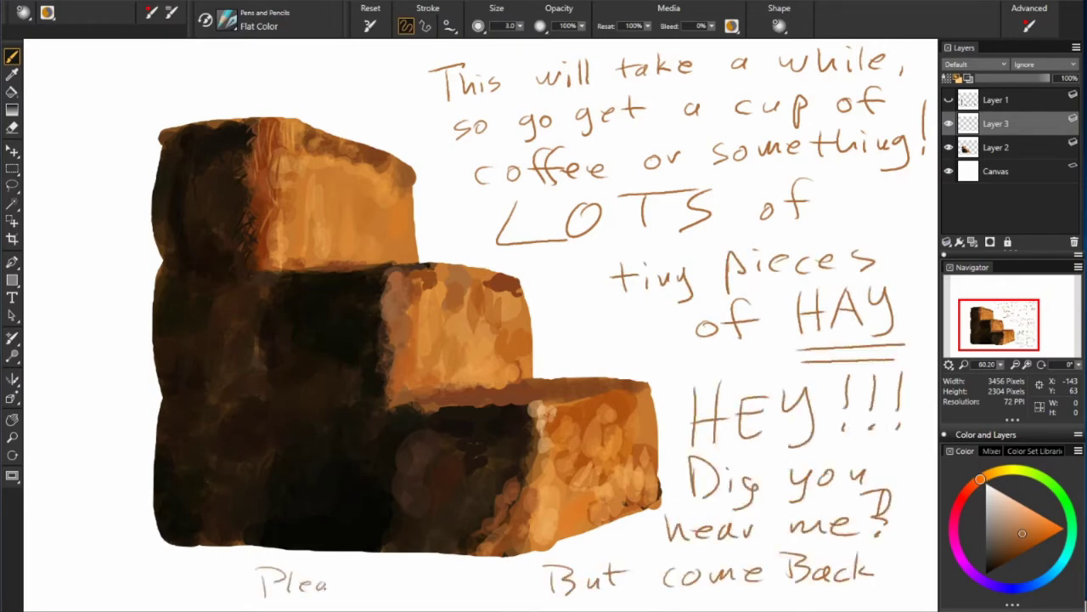
mouse_move(259, 594)
mouse_down()
mouse_move(355, 583)
mouse_move(374, 595)
mouse_up()
Back on the bales layer, hatch dark brown hay strands on the lower bale.
click(996, 147)
click(998, 561)
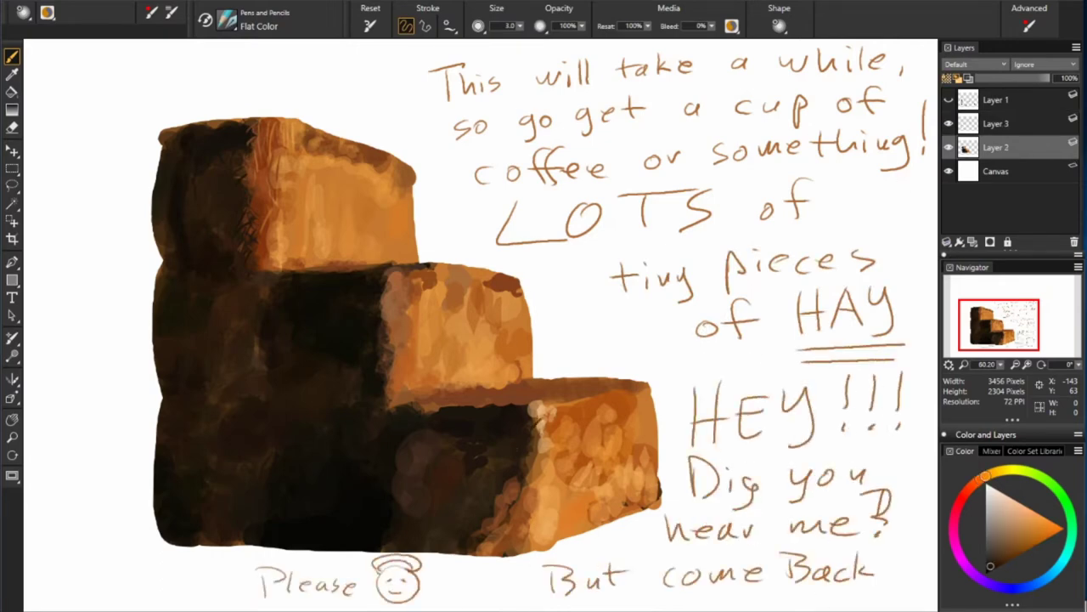
drag(541, 441, 489, 531)
drag(496, 386, 439, 410)
Hatch light orange strands across the lower bale's top and front.
alt+click(527, 389)
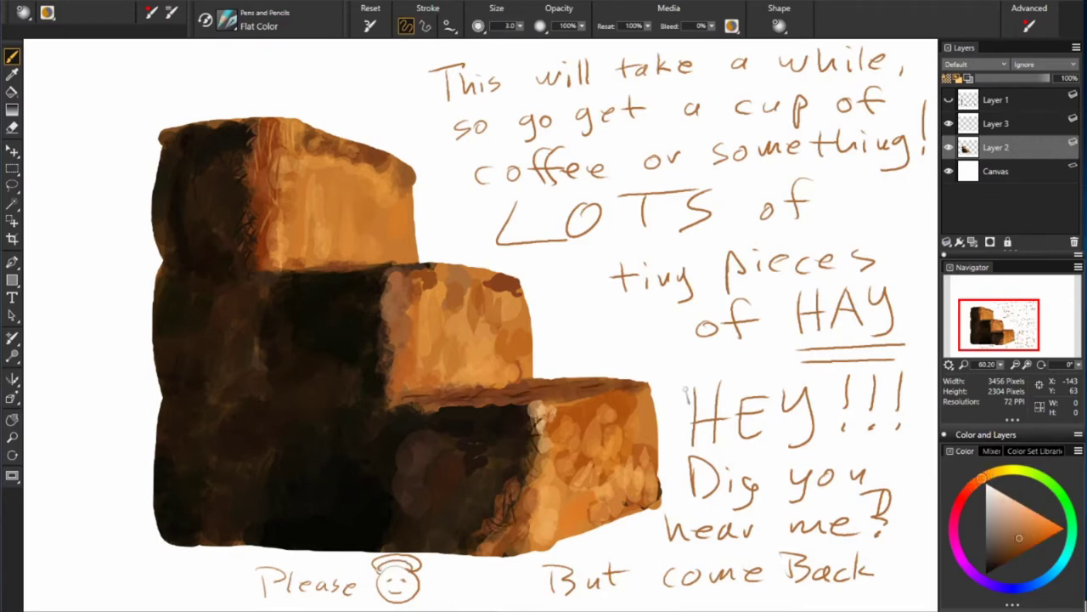
drag(511, 391, 605, 391)
drag(574, 433, 589, 411)
drag(547, 464, 561, 499)
alt+click(565, 442)
drag(561, 446, 568, 514)
drag(578, 463, 590, 508)
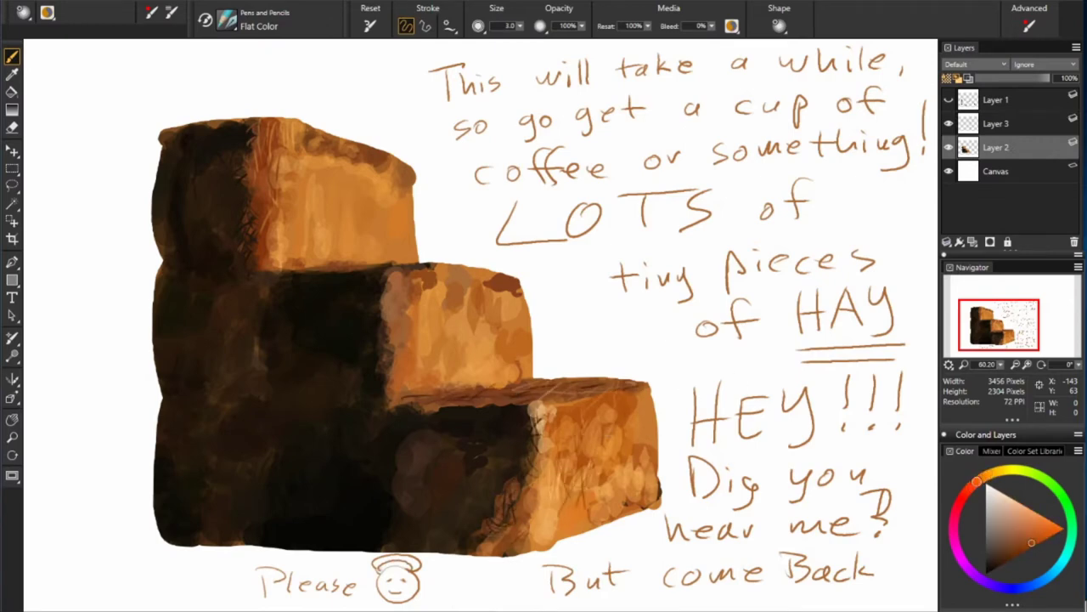
drag(622, 469, 620, 508)
alt+click(628, 425)
drag(638, 411, 637, 425)
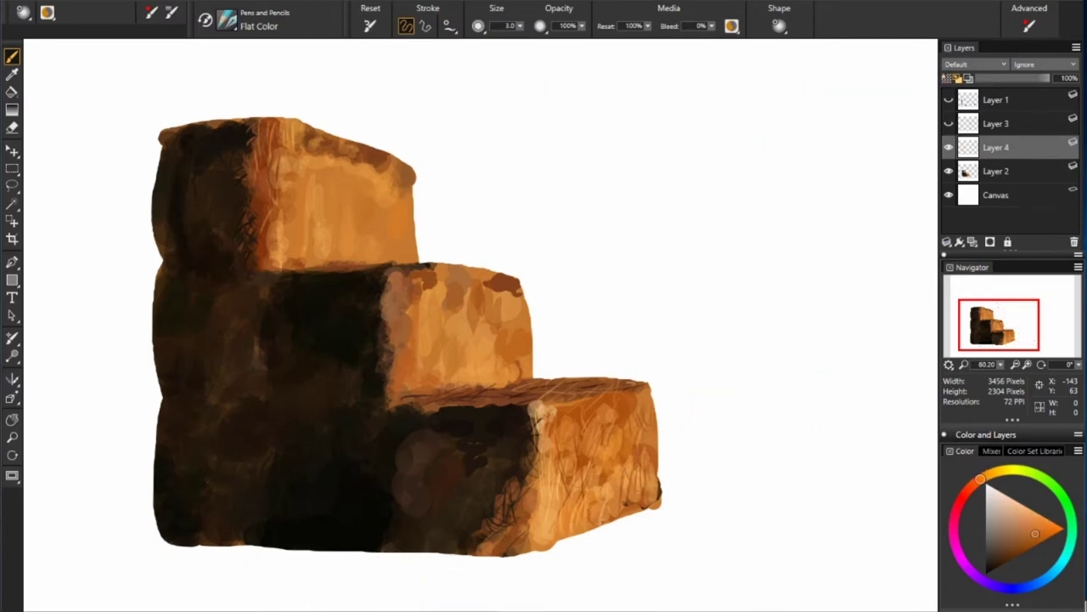
Handwrite 'Of course I am not worried about accuracy on these bales, just creating a similar surface texture'.
mouse_move(457, 94)
mouse_down()
mouse_move(480, 85)
mouse_move(477, 74)
mouse_move(474, 129)
mouse_up()
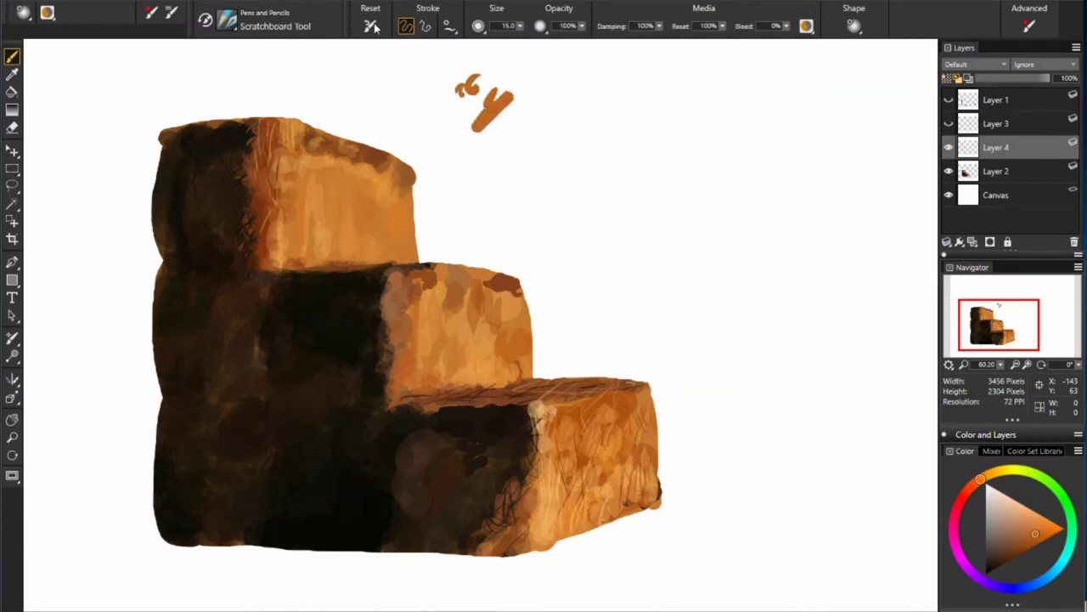
drag(554, 61, 553, 63)
drag(593, 60, 578, 98)
mouse_move(649, 68)
mouse_down()
mouse_move(763, 85)
mouse_move(888, 81)
mouse_up()
drag(518, 132, 815, 102)
mouse_move(527, 174)
mouse_down()
mouse_move(904, 143)
mouse_move(875, 182)
mouse_up()
mouse_move(530, 219)
mouse_down()
mouse_move(819, 203)
mouse_move(922, 219)
mouse_up()
mouse_move(553, 243)
mouse_down()
mouse_move(828, 253)
mouse_move(926, 272)
mouse_up()
mouse_move(587, 293)
mouse_down()
mouse_move(671, 314)
mouse_move(850, 298)
mouse_up()
mouse_move(671, 357)
mouse_down()
mouse_move(727, 365)
mouse_move(773, 425)
mouse_move(896, 417)
mouse_up()
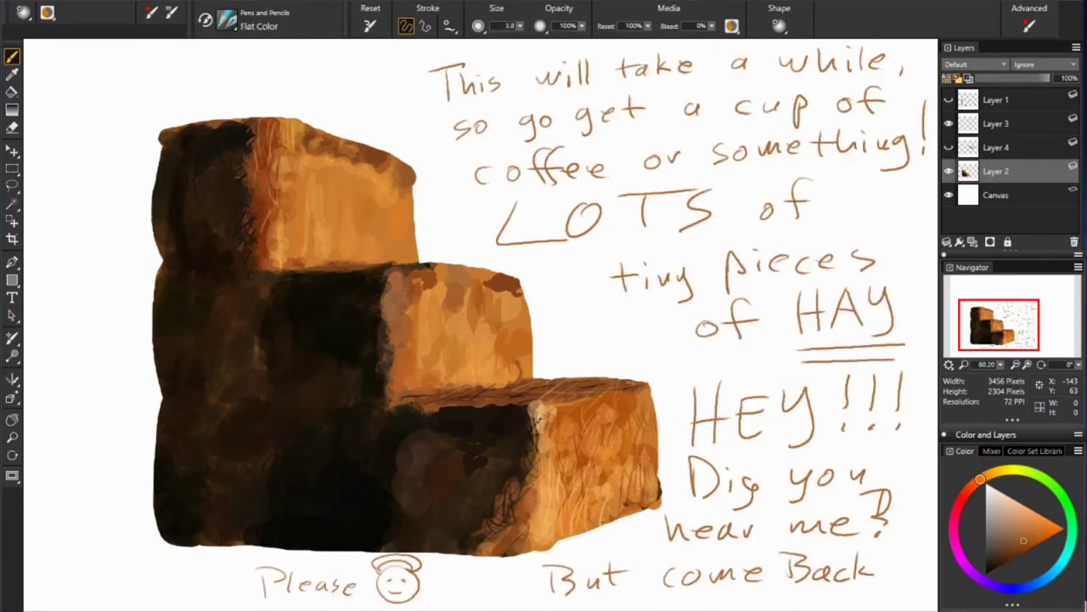
Sample hay colours, thin the brush to size 3.1, and paint light strands on the lower bale.
alt+click(468, 392)
alt+click(602, 384)
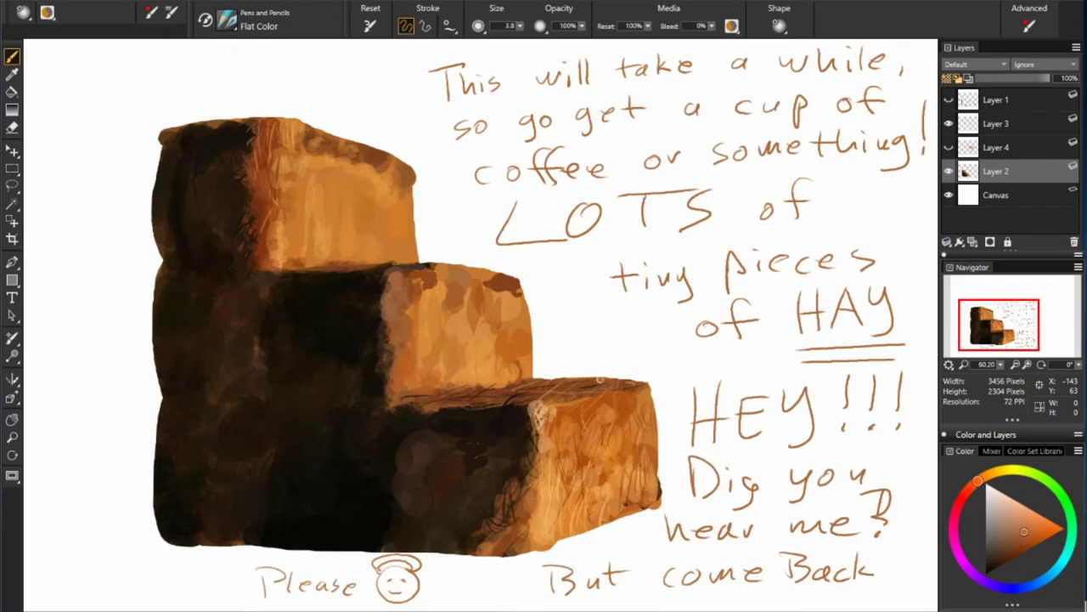
alt+click(616, 387)
alt+click(577, 446)
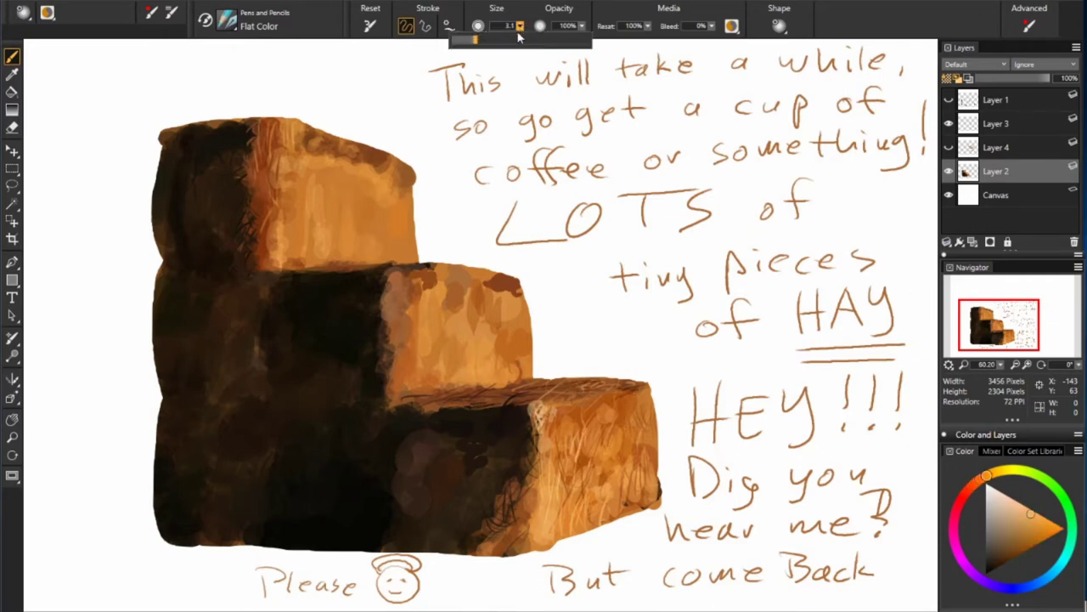
drag(566, 437, 550, 502)
mouse_move(578, 485)
mouse_down()
mouse_move(552, 523)
mouse_move(600, 516)
mouse_up()
mouse_move(549, 488)
mouse_down()
mouse_move(542, 539)
mouse_move(510, 527)
mouse_up()
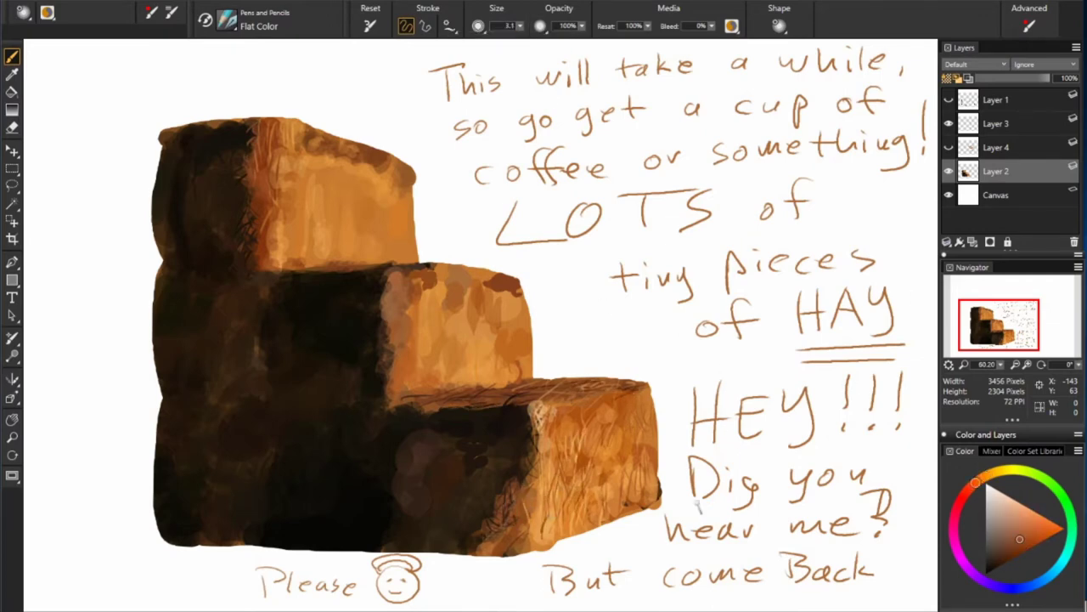
Add dark brown and orange strands along the lower bale's left edge and front.
alt+click(526, 475)
drag(523, 467, 520, 539)
alt+click(544, 459)
mouse_move(535, 409)
mouse_down()
mouse_move(515, 493)
mouse_move(474, 557)
mouse_up()
alt+click(533, 450)
alt+click(514, 496)
alt+click(509, 510)
alt+click(531, 489)
drag(535, 505, 523, 481)
mouse_move(571, 405)
mouse_down()
mouse_move(571, 437)
mouse_move(532, 411)
mouse_up()
Add strands across the lower bale's top and where the middle bale meets it.
alt+click(584, 408)
alt+click(608, 387)
alt+click(605, 408)
mouse_move(597, 405)
mouse_down()
mouse_move(610, 413)
mouse_move(614, 446)
mouse_up()
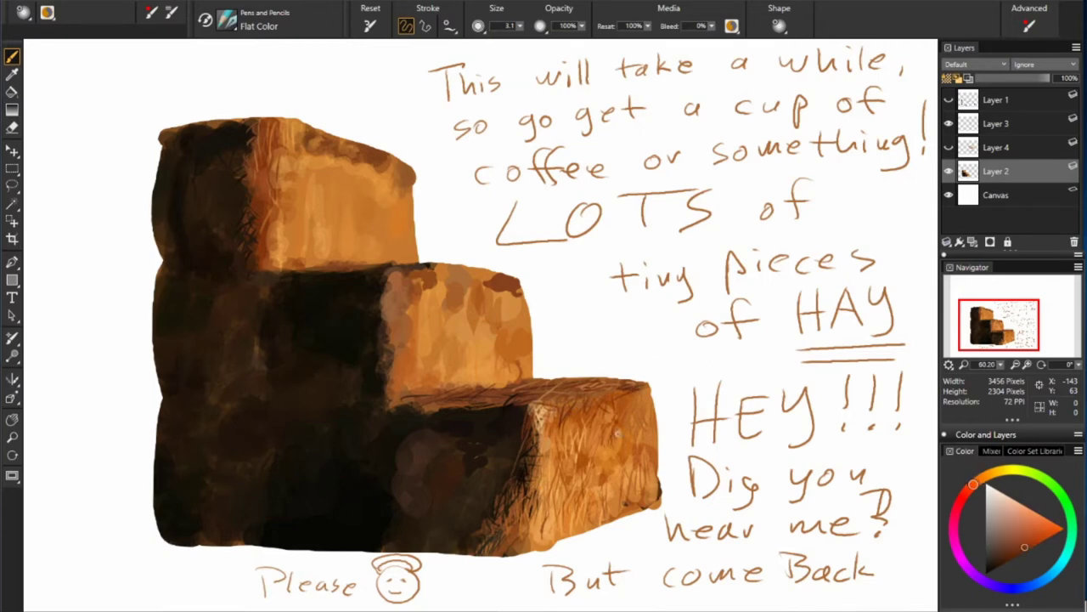
alt+click(584, 458)
drag(635, 404, 649, 455)
alt+click(543, 398)
drag(519, 391, 587, 415)
alt+click(561, 408)
alt+click(519, 361)
drag(521, 381, 520, 327)
Paint light orange strands on the middle bale and darken its top edge with near-black brown.
alt+click(505, 336)
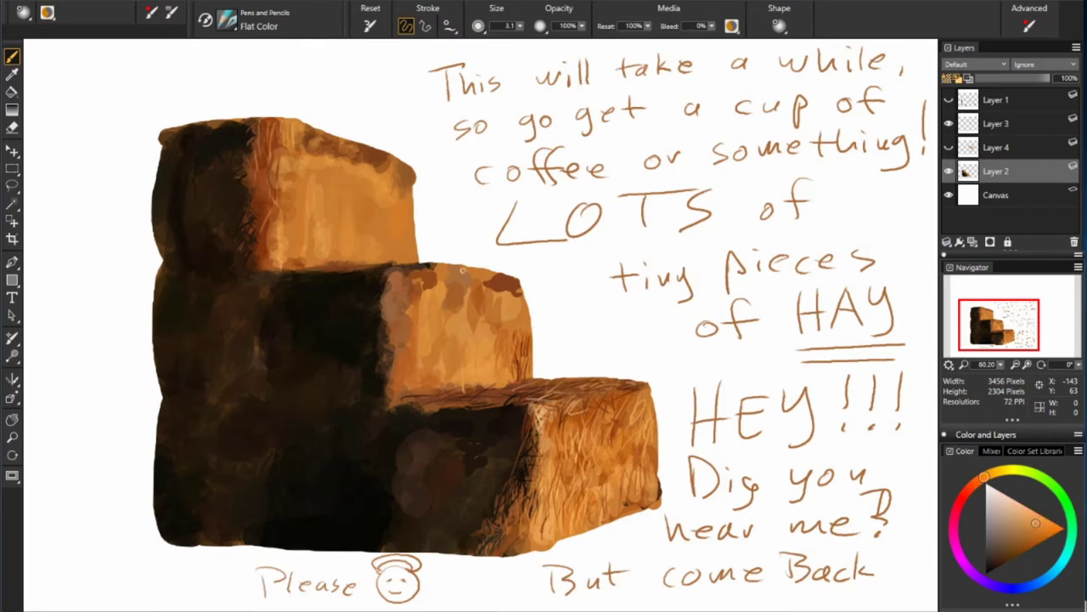
drag(510, 281, 480, 307)
drag(415, 294, 403, 328)
alt+click(366, 298)
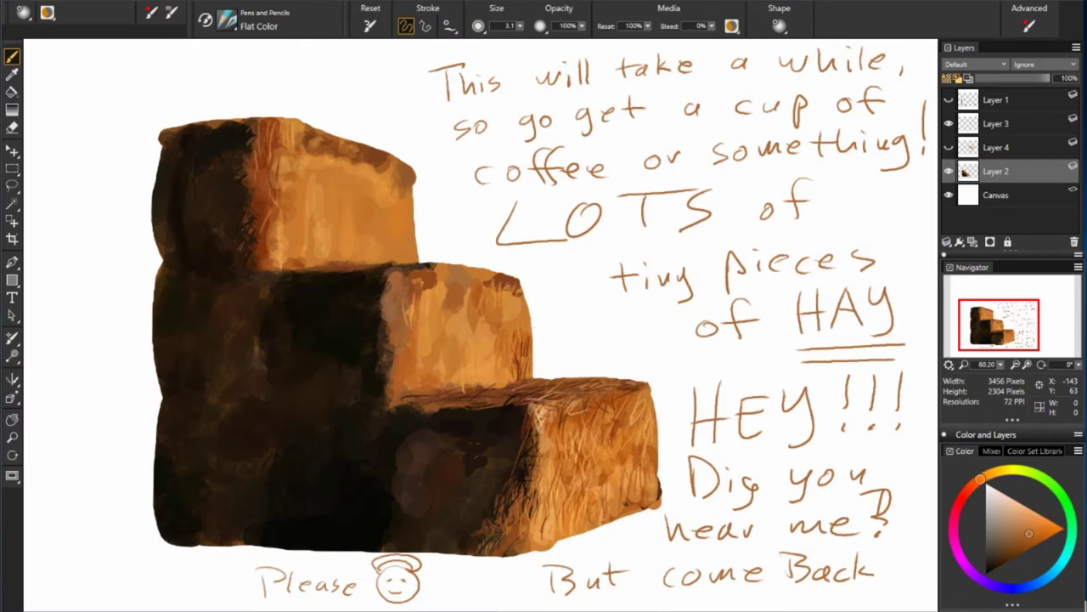
alt+click(374, 289)
mouse_move(388, 277)
mouse_down()
mouse_move(410, 273)
mouse_move(401, 380)
mouse_up()
alt+click(442, 270)
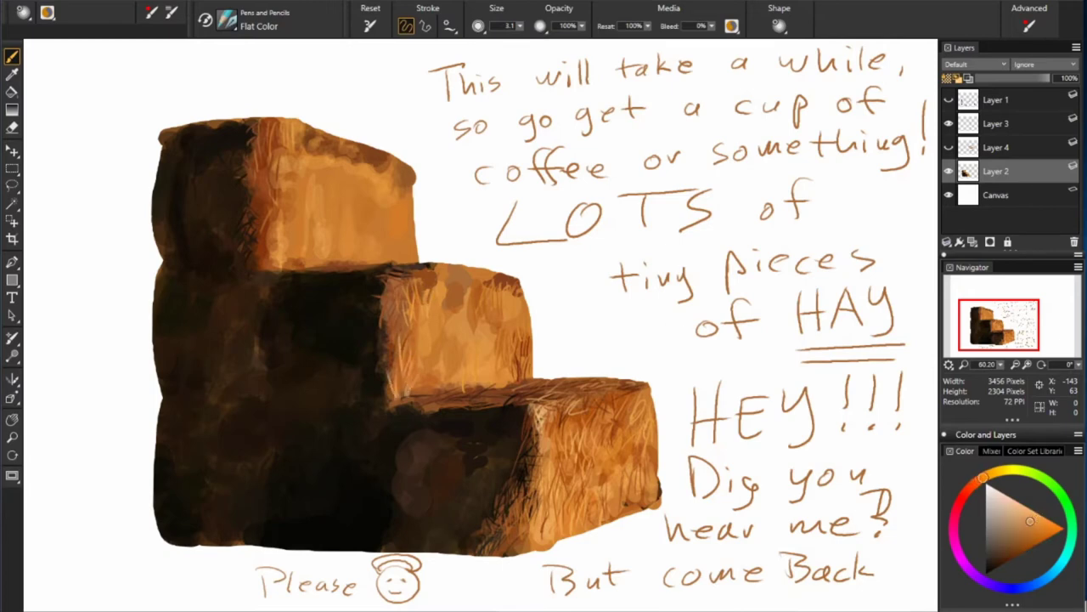
Paint brown and bright orange hay strands on the top bale.
alt+click(429, 365)
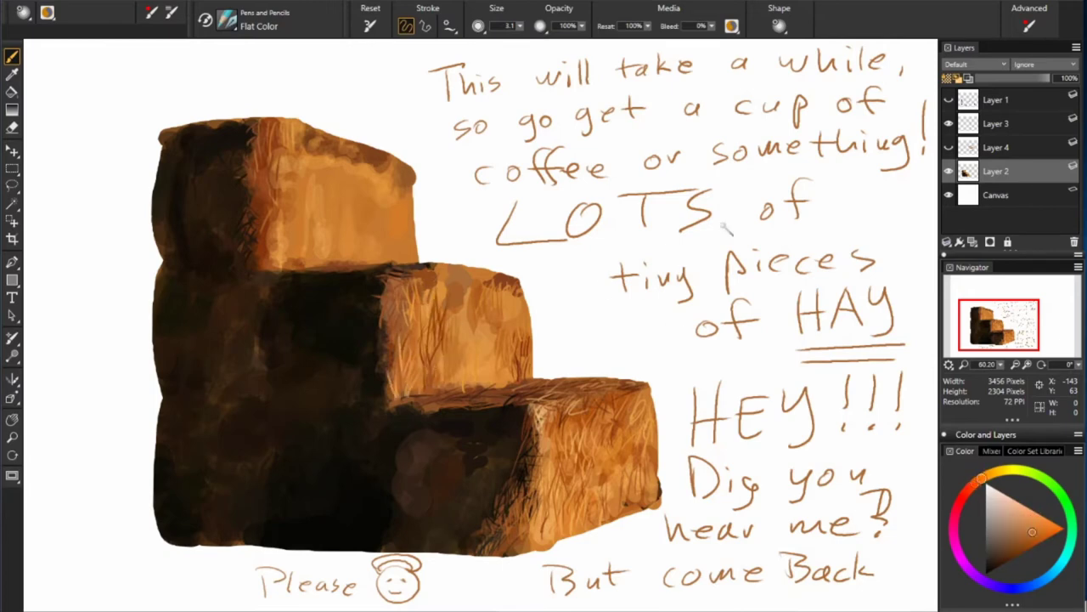
alt+click(349, 348)
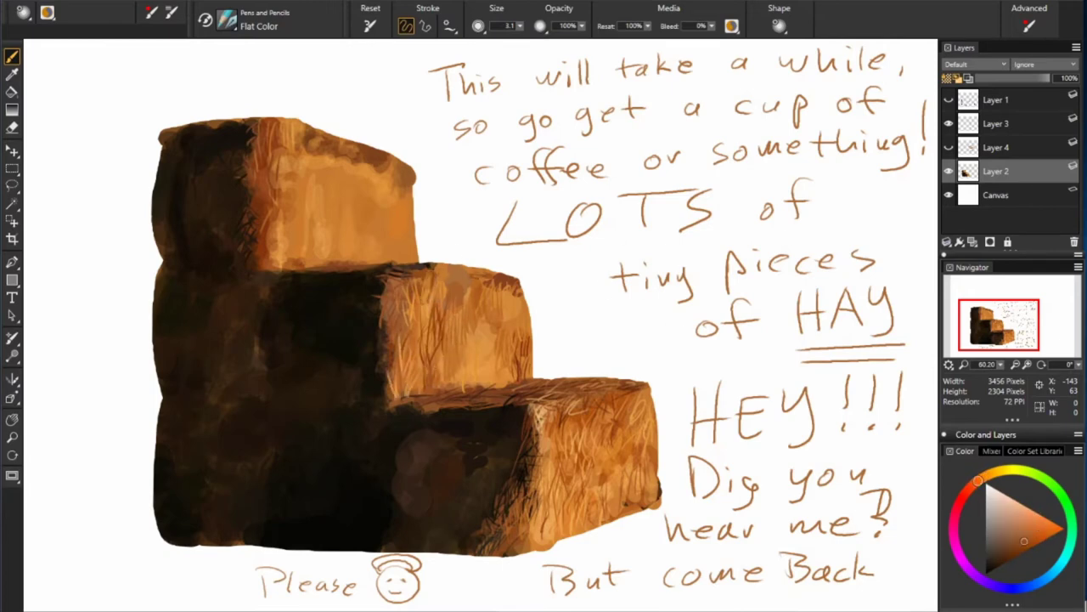
alt+click(502, 302)
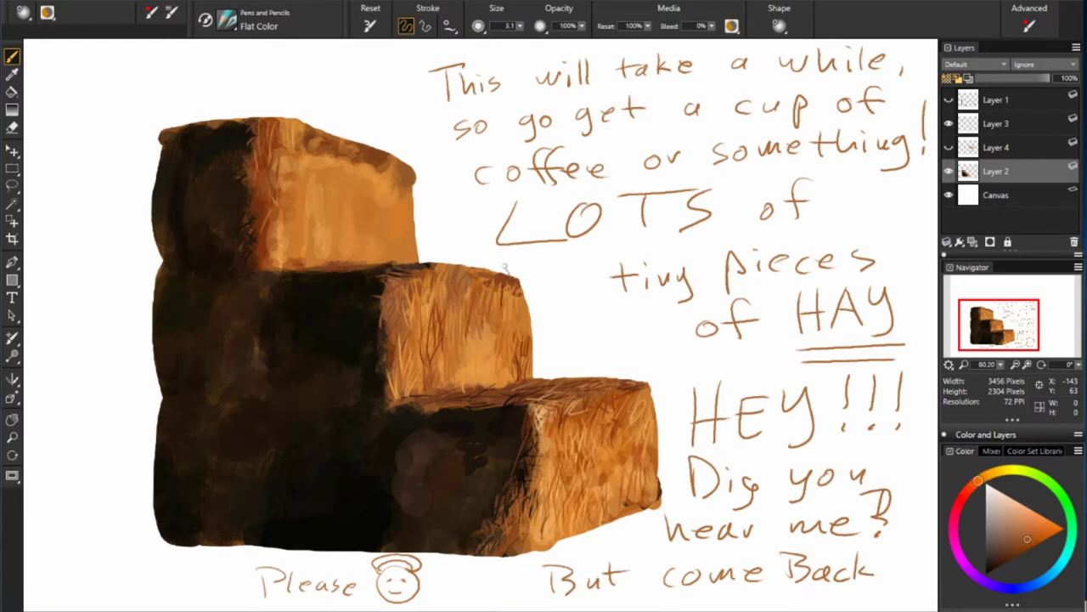
alt+click(447, 312)
drag(495, 361, 497, 380)
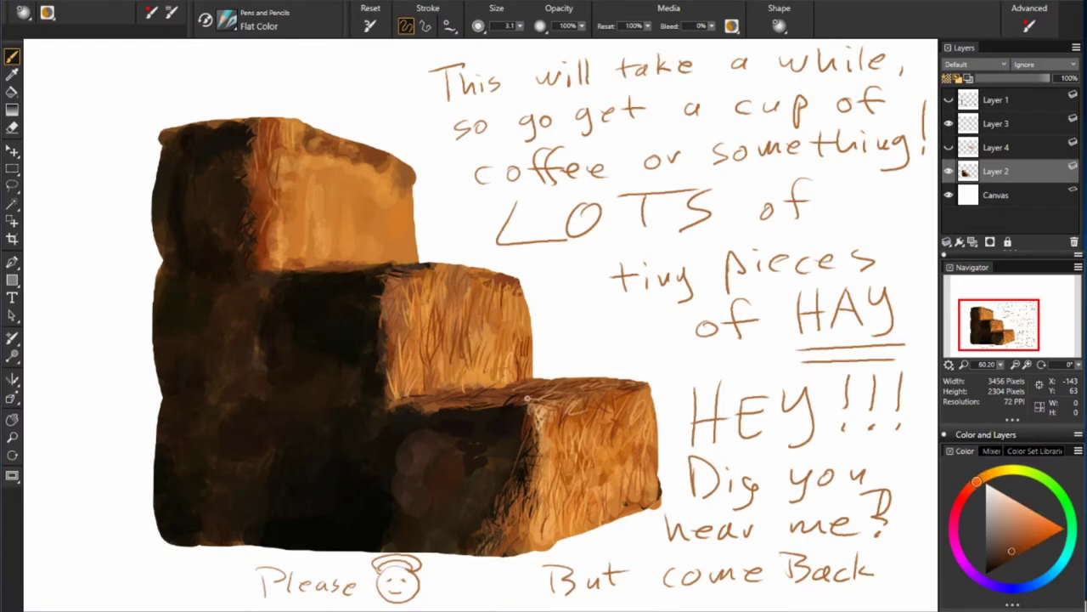
alt+click(365, 170)
mouse_move(360, 160)
mouse_down()
mouse_move(364, 182)
mouse_move(396, 193)
mouse_move(401, 177)
mouse_move(404, 234)
mouse_up()
alt+click(386, 157)
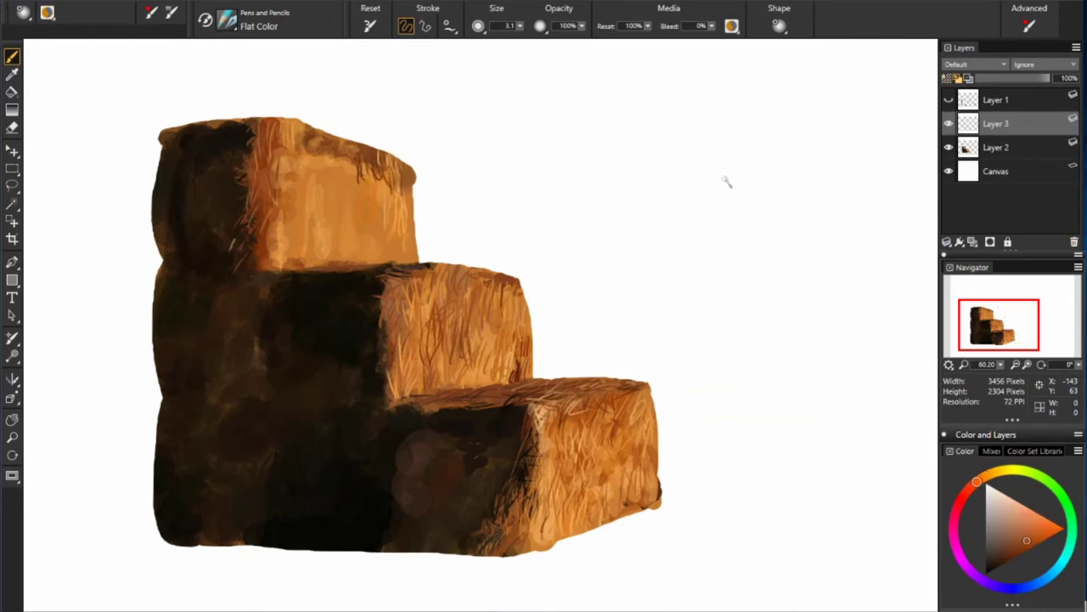
Handwrite a note with arrows about little strands appearing in front of dark shaded areas.
mouse_move(785, 68)
mouse_down()
mouse_move(534, 119)
mouse_move(797, 106)
mouse_up()
mouse_move(481, 170)
mouse_down()
mouse_move(843, 148)
mouse_move(629, 208)
mouse_move(875, 200)
mouse_move(765, 242)
mouse_move(916, 238)
mouse_up()
drag(554, 251, 240, 247)
mouse_move(542, 274)
mouse_down()
mouse_move(367, 335)
mouse_move(450, 344)
mouse_up()
drag(751, 272, 894, 270)
mouse_move(578, 329)
mouse_down()
mouse_move(680, 314)
mouse_move(735, 361)
mouse_move(914, 348)
mouse_up()
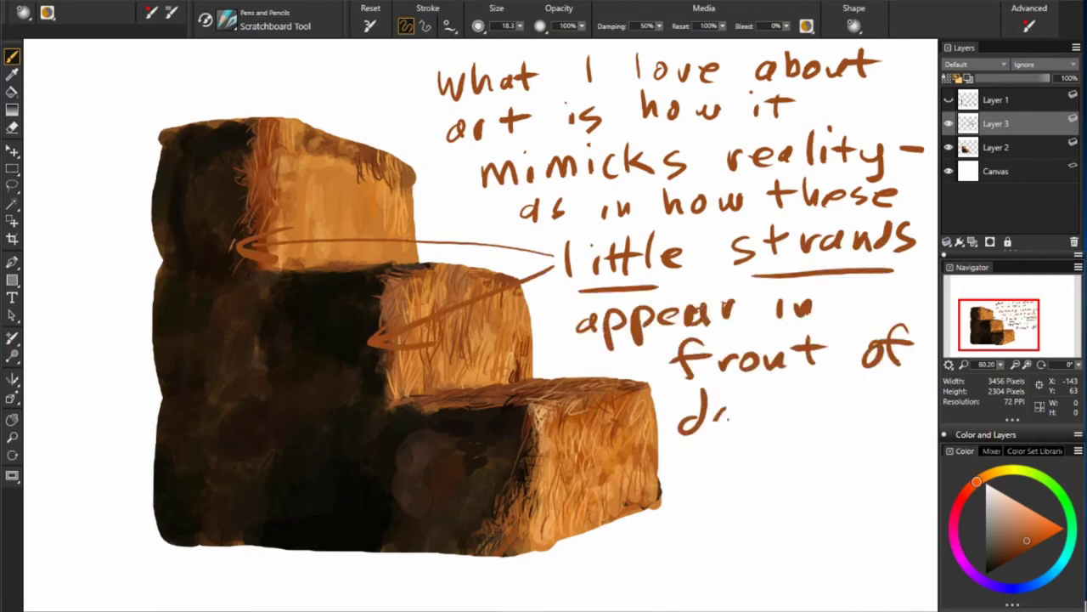
mouse_move(678, 408)
mouse_down()
mouse_move(802, 467)
mouse_move(899, 459)
mouse_up()
drag(693, 510, 890, 503)
On the bales layer, paint light strands along the top bale's dark edge.
click(996, 147)
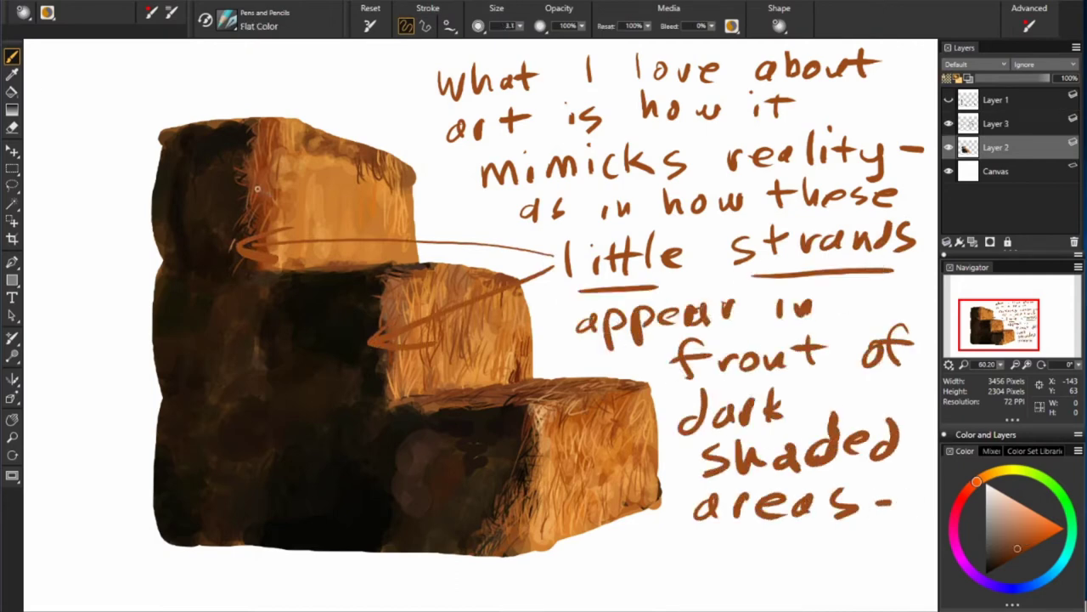
drag(370, 401, 380, 411)
drag(245, 210, 228, 231)
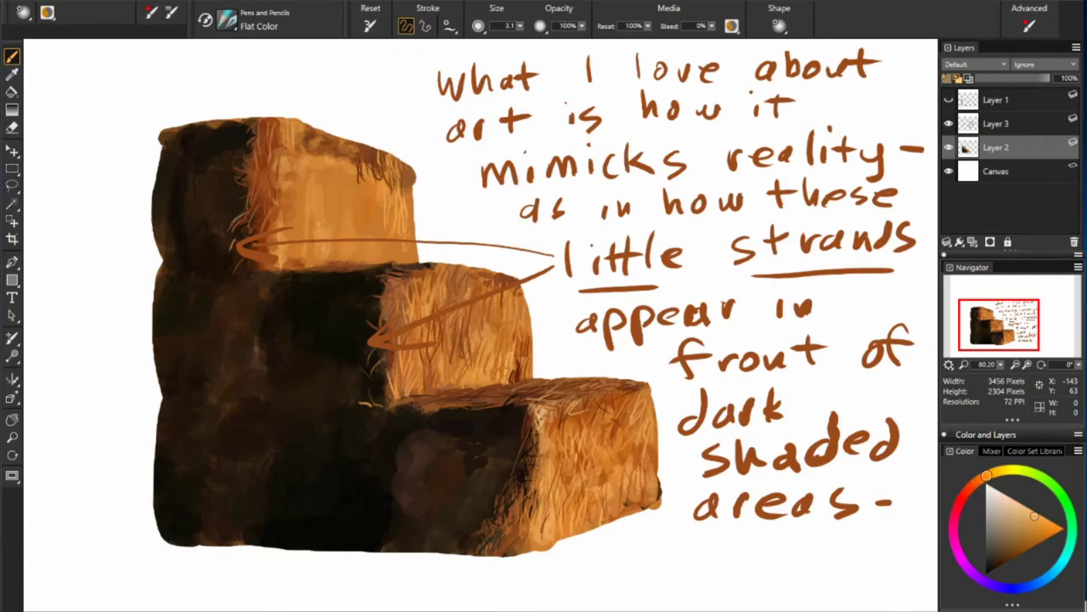
drag(247, 174, 262, 195)
drag(260, 124, 255, 149)
drag(282, 110, 273, 141)
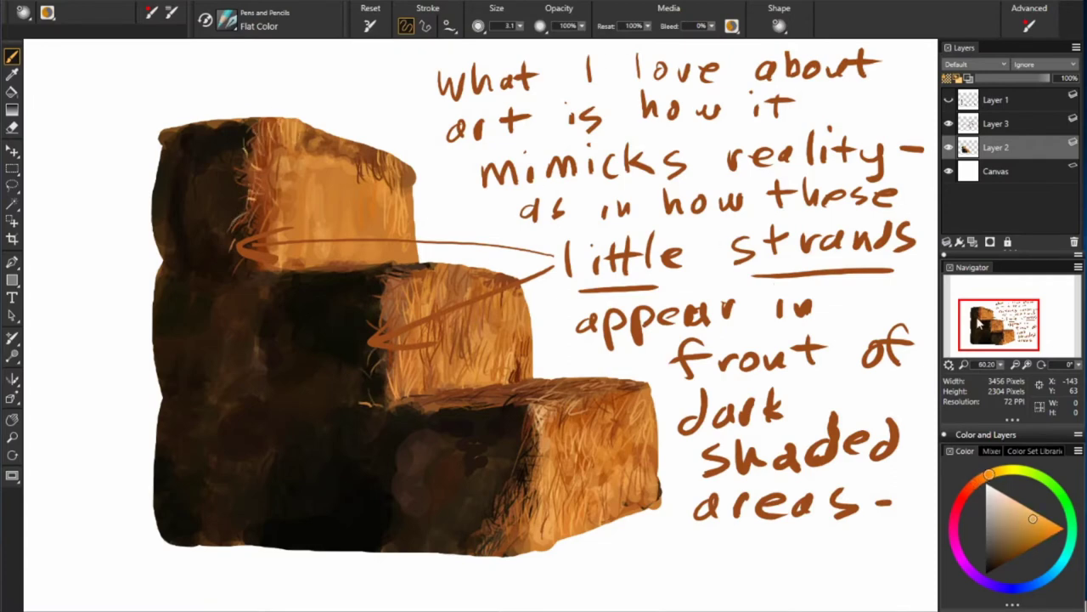
Hide the notes and paint lighter orange hay strands over the top bale.
alt+click(246, 259)
alt+click(256, 188)
alt+click(256, 189)
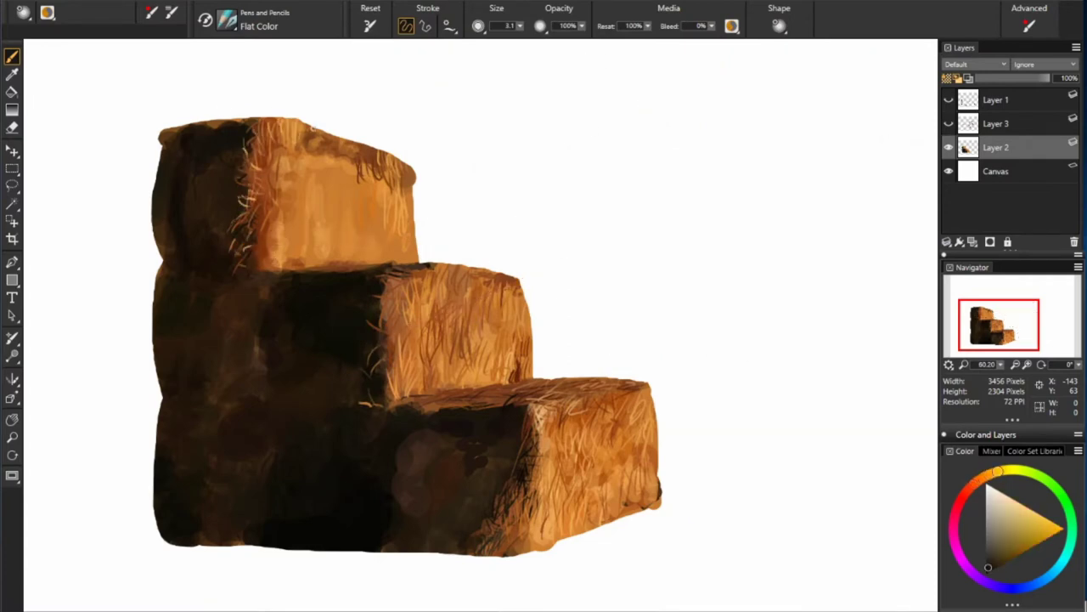
drag(255, 123, 250, 142)
mouse_move(274, 173)
mouse_down()
mouse_move(267, 213)
mouse_move(272, 190)
mouse_up()
mouse_move(283, 203)
mouse_down()
mouse_move(274, 248)
mouse_move(284, 223)
mouse_up()
Sample darker oranges and paint dark hay strands across the top bale's front and right side.
alt+click(287, 234)
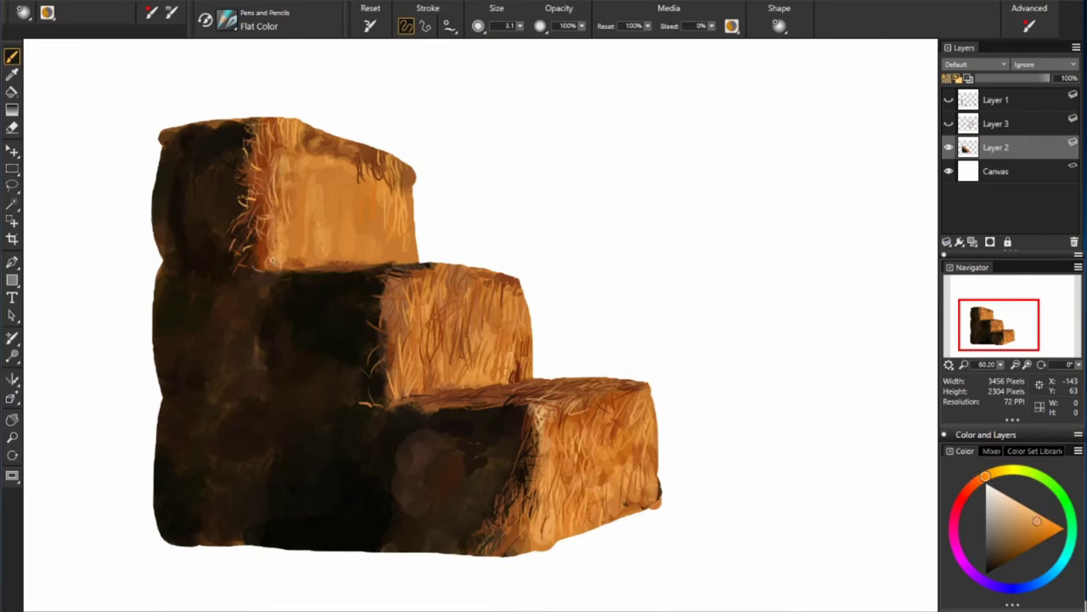
drag(287, 180, 277, 250)
mouse_move(297, 188)
mouse_down()
mouse_move(284, 219)
mouse_move(306, 253)
mouse_up()
alt+click(283, 244)
alt+click(289, 255)
drag(330, 153, 317, 204)
drag(369, 170, 364, 199)
mouse_move(343, 158)
mouse_down()
mouse_move(340, 216)
mouse_move(377, 258)
mouse_up()
drag(399, 223, 395, 256)
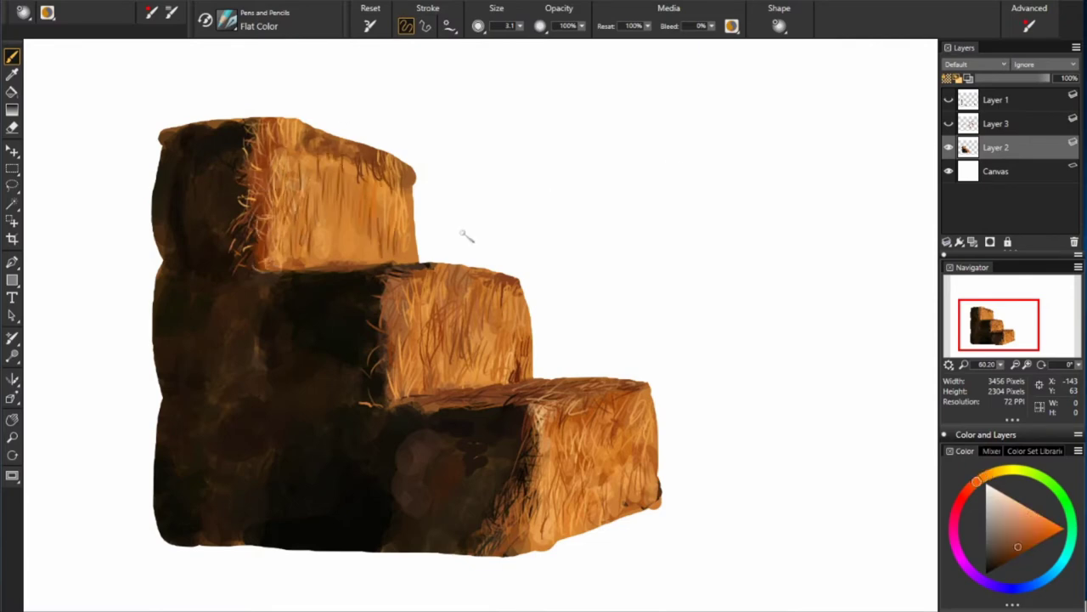
mouse_move(413, 190)
mouse_down()
mouse_move(398, 263)
mouse_move(387, 226)
mouse_up()
Add lighter, faint hay strands over the middle and lower bales using sampled oranges.
alt+click(365, 248)
mouse_move(333, 192)
mouse_down()
mouse_move(321, 204)
mouse_move(359, 245)
mouse_up()
drag(350, 226, 342, 253)
alt+click(374, 247)
drag(399, 316, 391, 350)
drag(403, 277, 415, 352)
drag(448, 360, 443, 385)
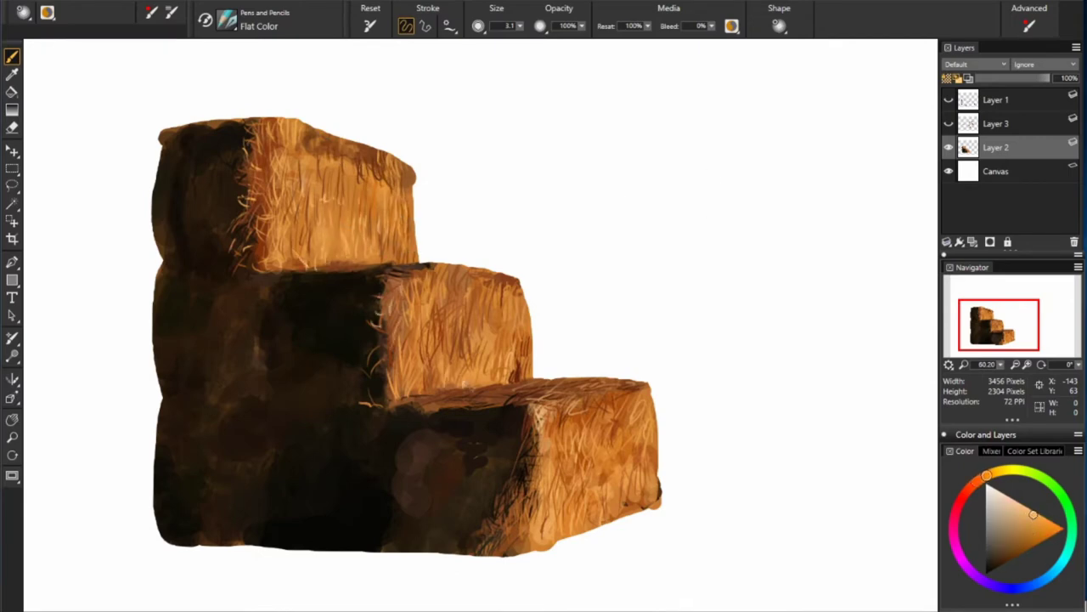
drag(459, 340, 452, 360)
alt+click(459, 357)
drag(551, 401, 549, 412)
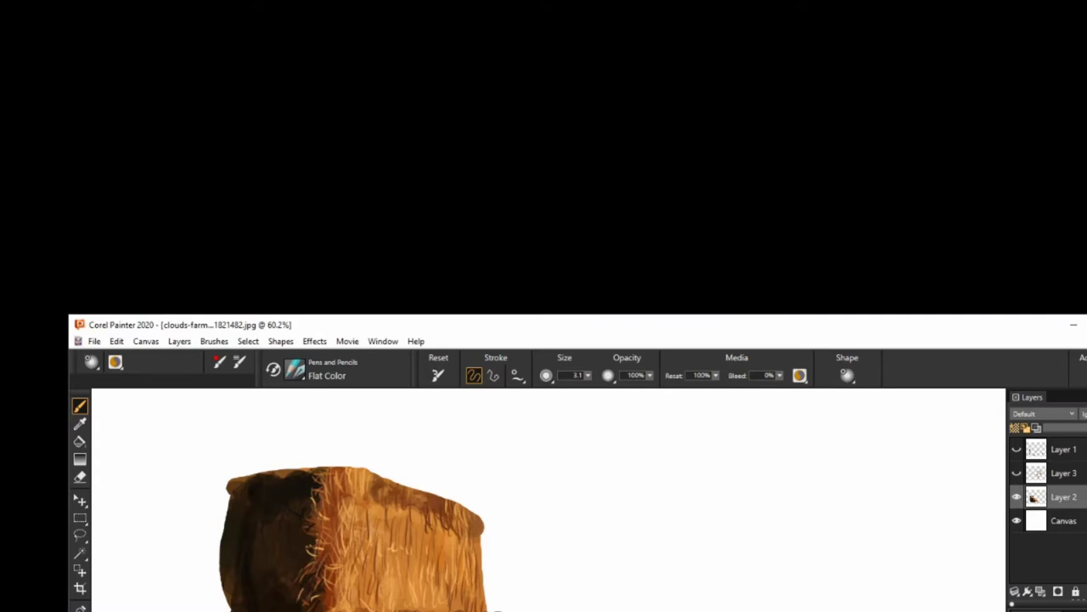
Show Layer 3 and handwrite 'Cross-hatching technique:' beside the bales.
click(1064, 472)
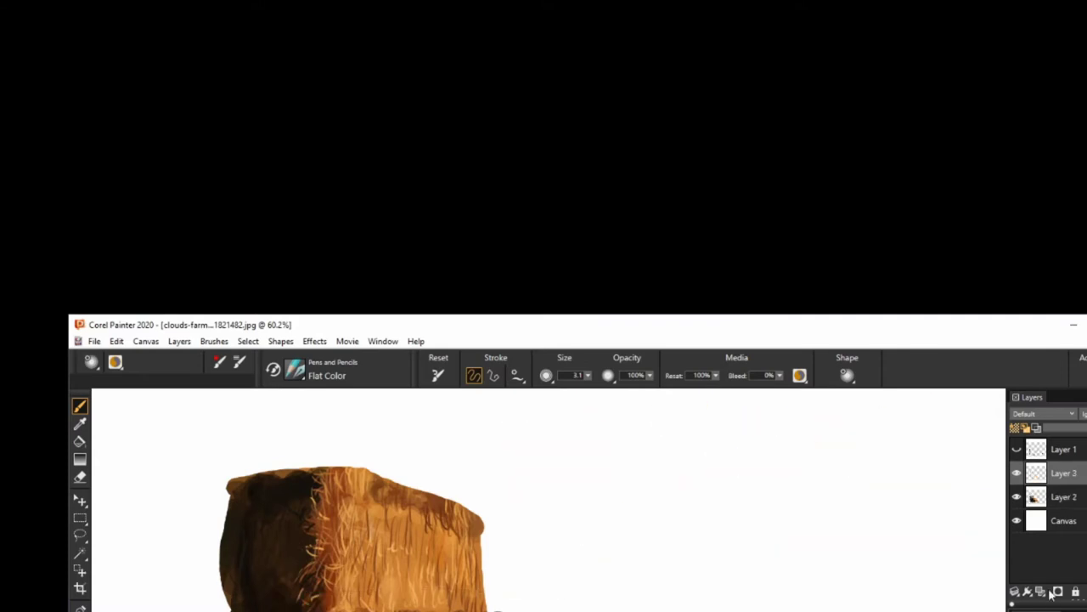
mouse_move(563, 459)
mouse_down()
mouse_move(680, 449)
mouse_move(620, 514)
mouse_move(896, 484)
mouse_up()
click(936, 459)
click(936, 481)
Draw a sample cross-hatch grid below the note, then return to Layer 2 with a smaller brush.
drag(713, 608, 862, 535)
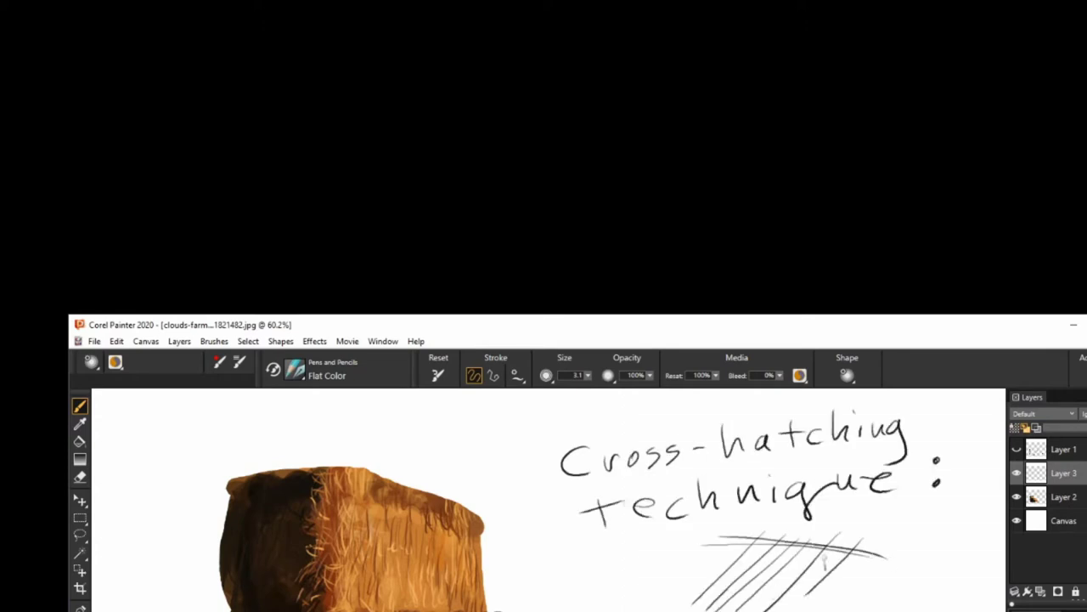
drag(689, 561, 883, 557)
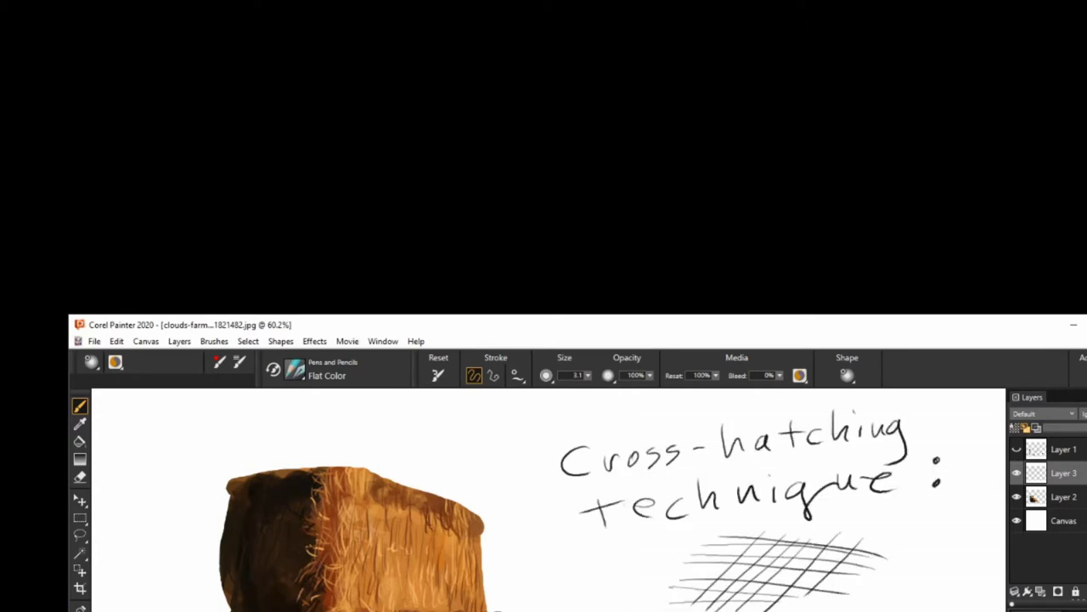
click(1064, 496)
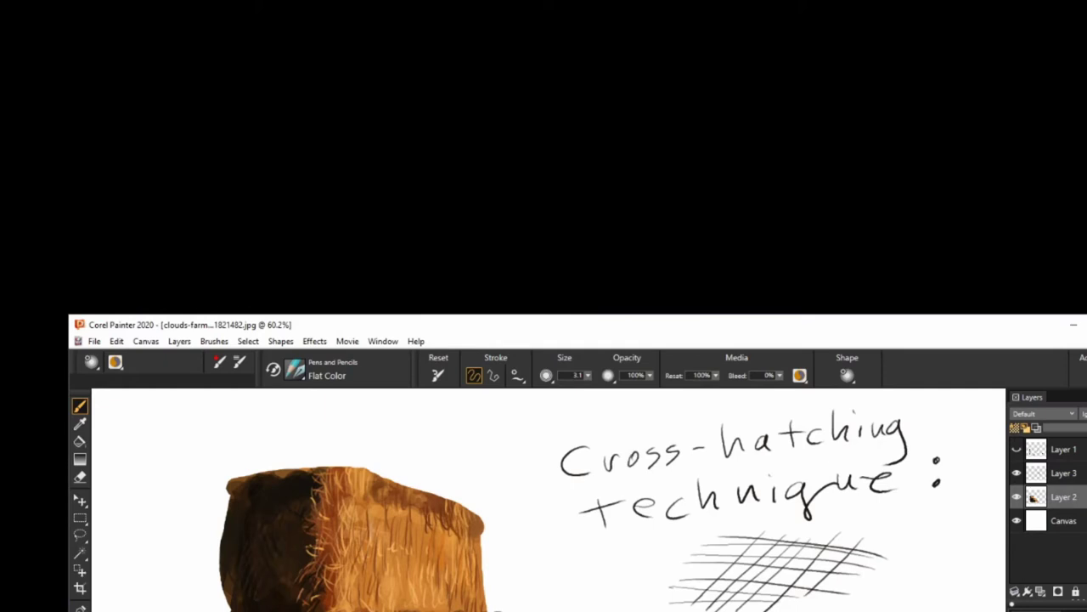
key(bracketleft)
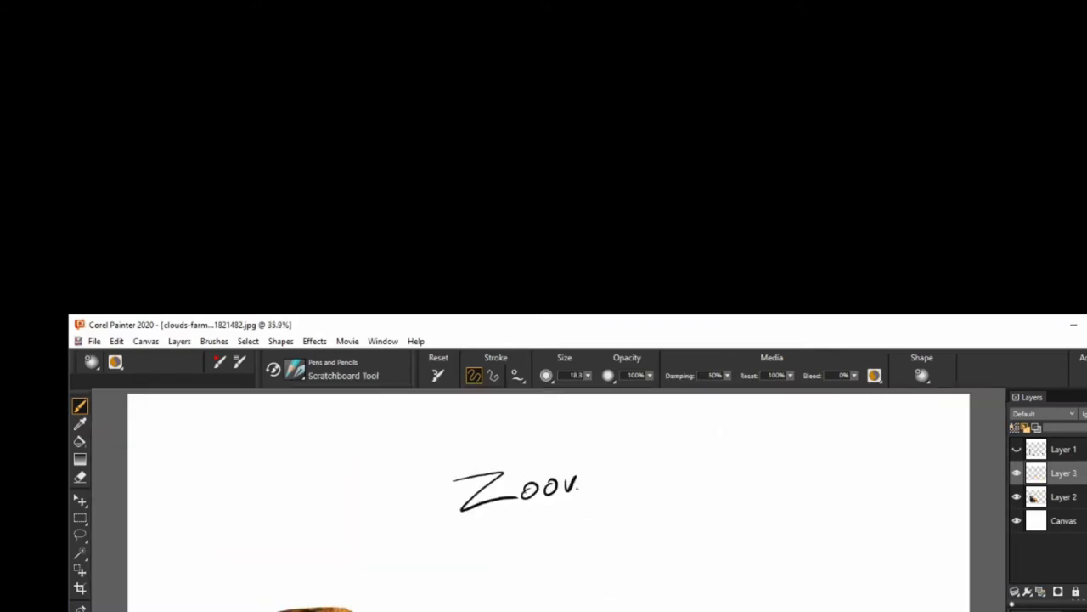
Write the 'Zooming out' note with arrows saying the hay grass stems look small, then return to Layer 2.
mouse_move(579, 484)
mouse_down()
mouse_move(747, 467)
mouse_move(790, 501)
mouse_up()
drag(510, 544, 539, 565)
mouse_move(599, 540)
mouse_down()
mouse_move(862, 523)
mouse_move(910, 537)
mouse_up()
drag(599, 594, 924, 571)
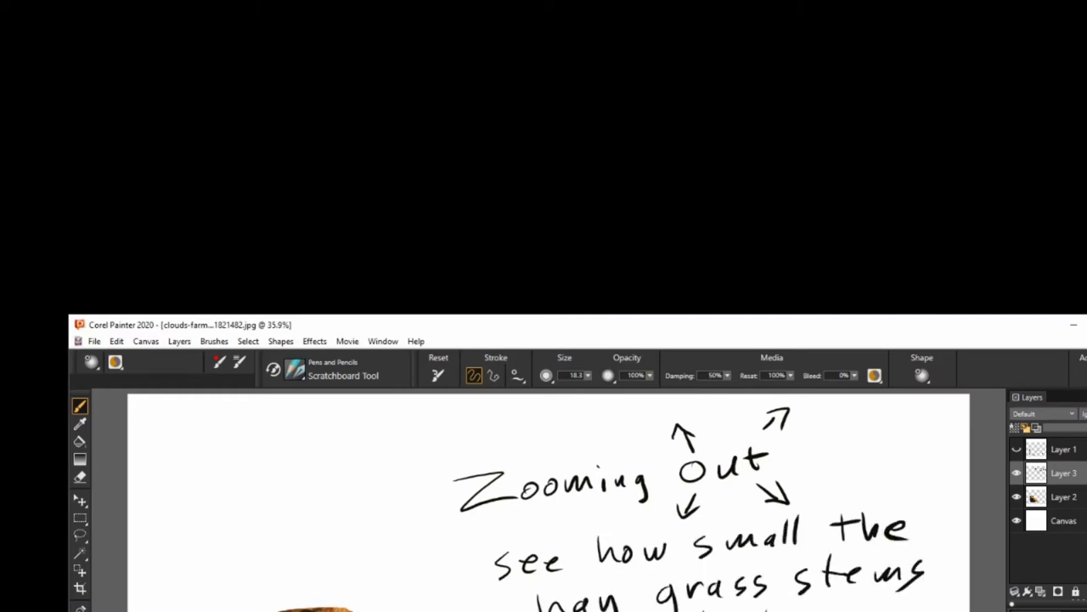
click(1067, 497)
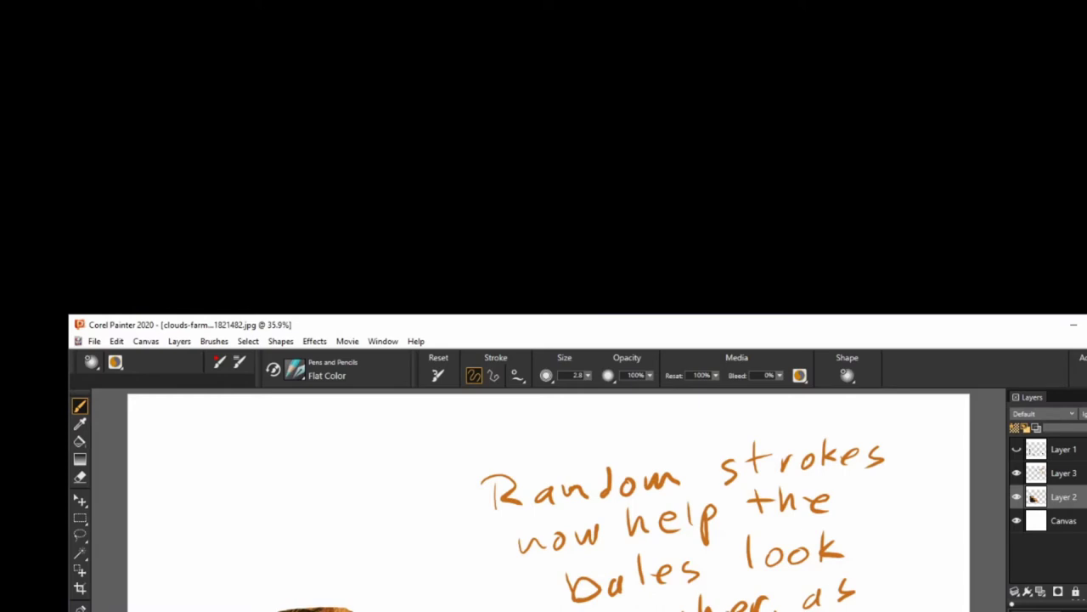
Set the brush size to about 2.9 and add a new layer above the bales with Ctrl+Shift+N.
drag(587, 375, 531, 390)
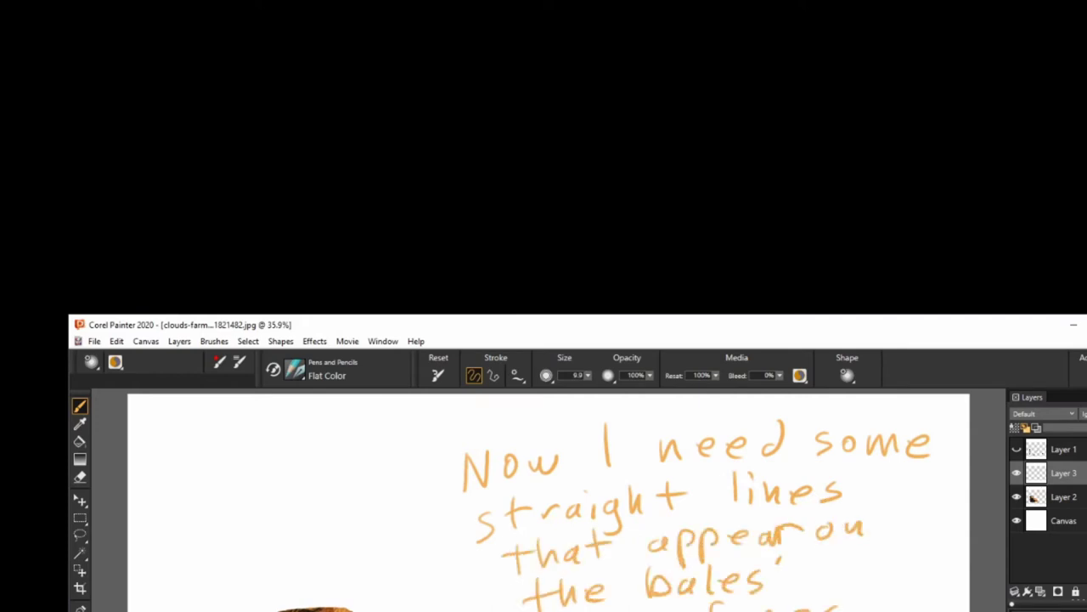
key(ctrl+shift+n)
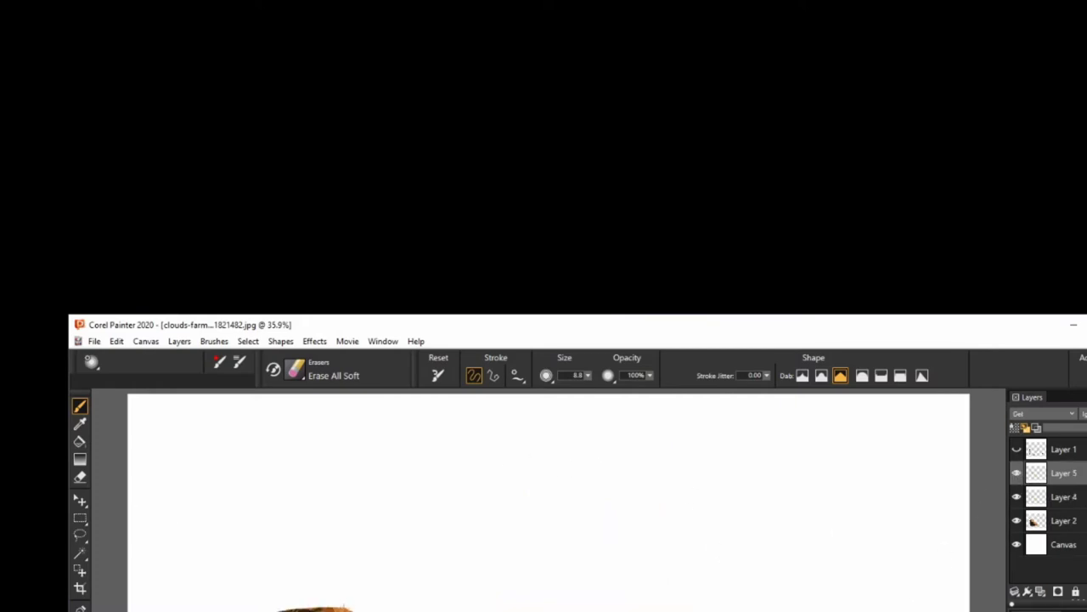
Handwrite a note about the bale edges extending into space.
drag(805, 524, 968, 434)
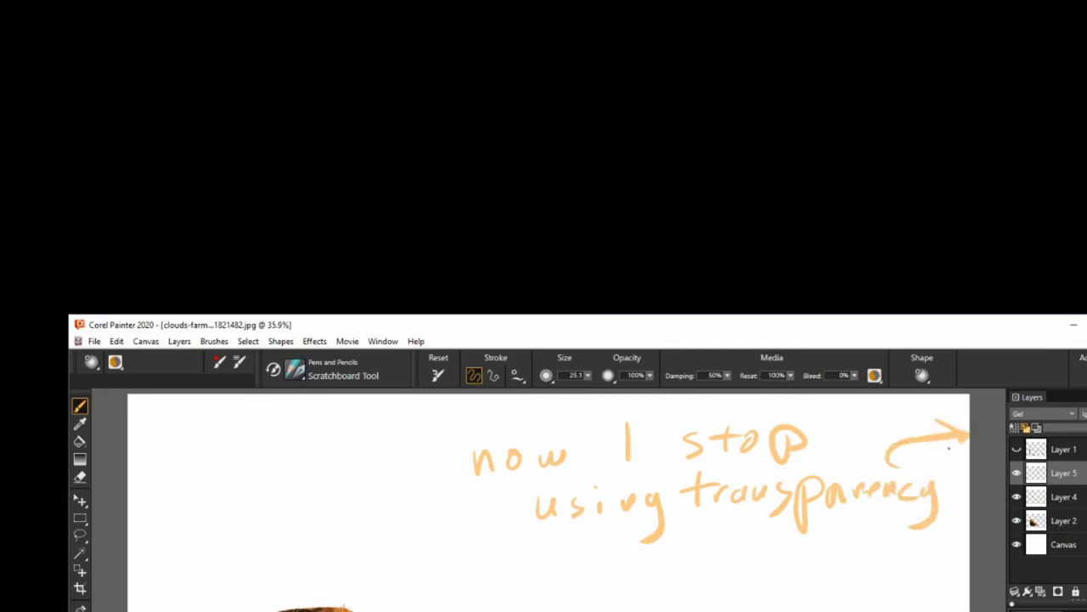
drag(508, 567, 804, 566)
drag(679, 604, 945, 599)
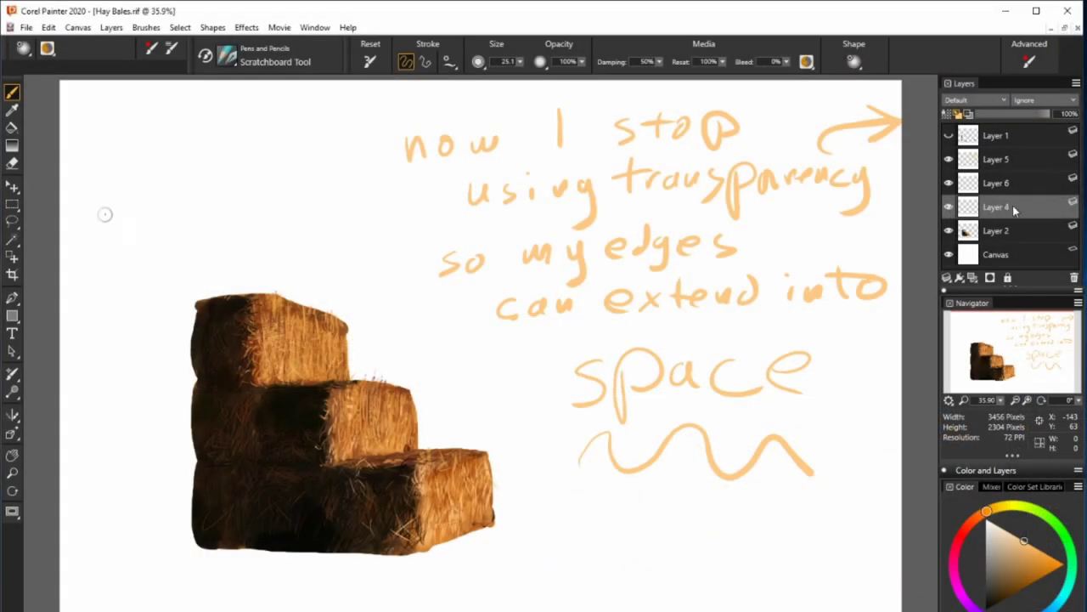
With the Flat Color brush, sample dark brown, near-black and orange hay colours and enlarge the brush to 2.0.
key(b)
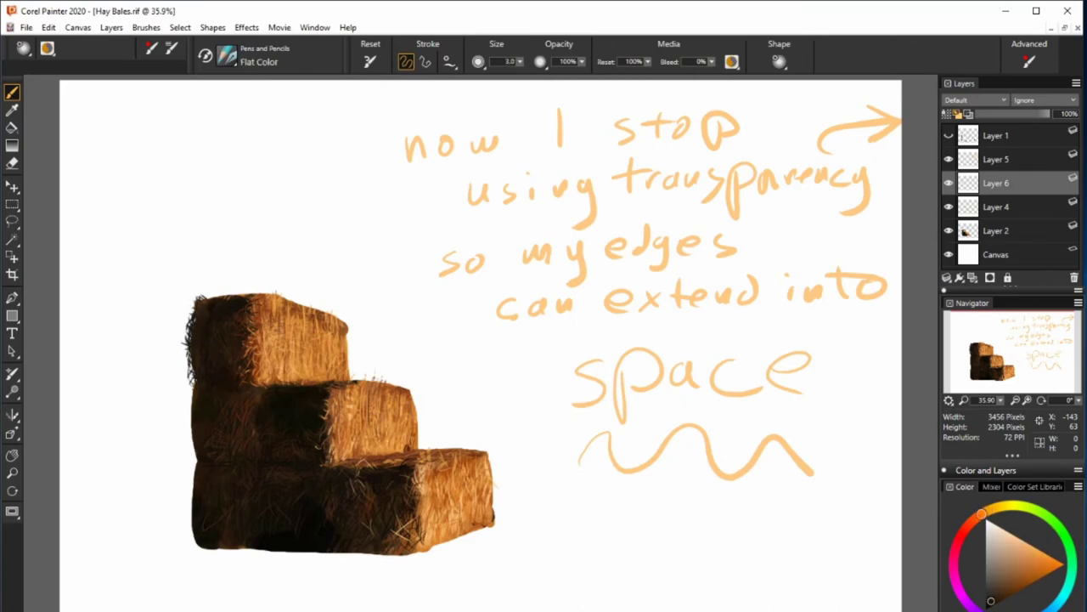
alt+click(194, 407)
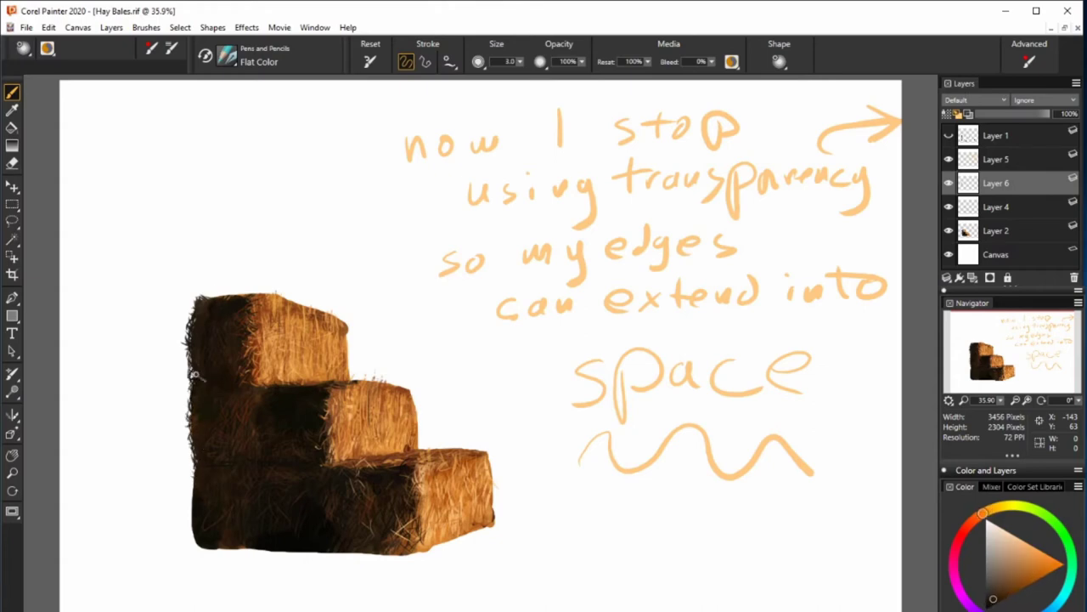
alt+click(196, 477)
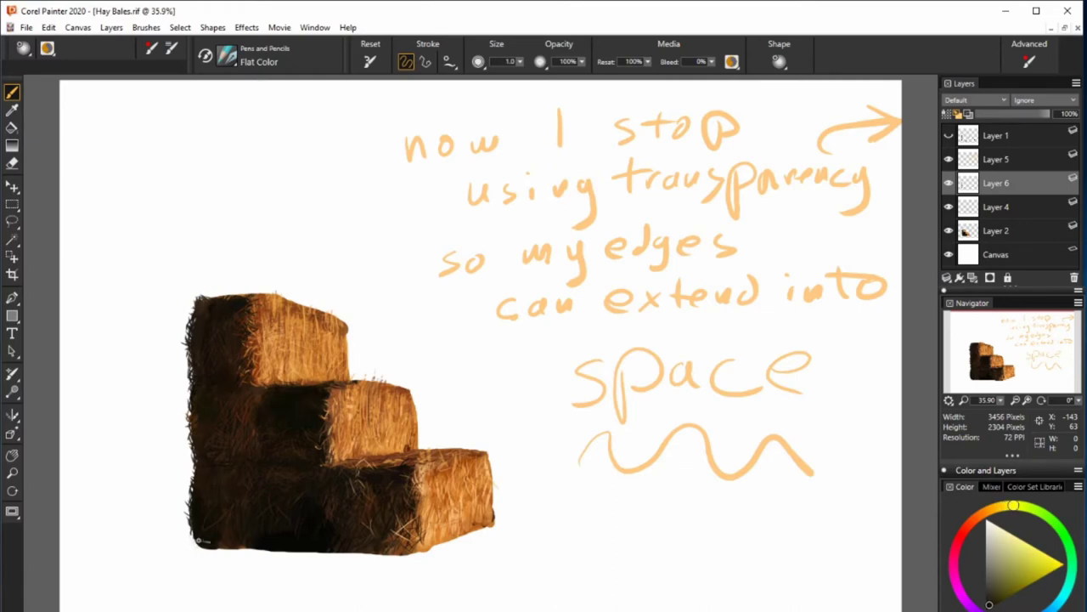
alt+click(199, 539)
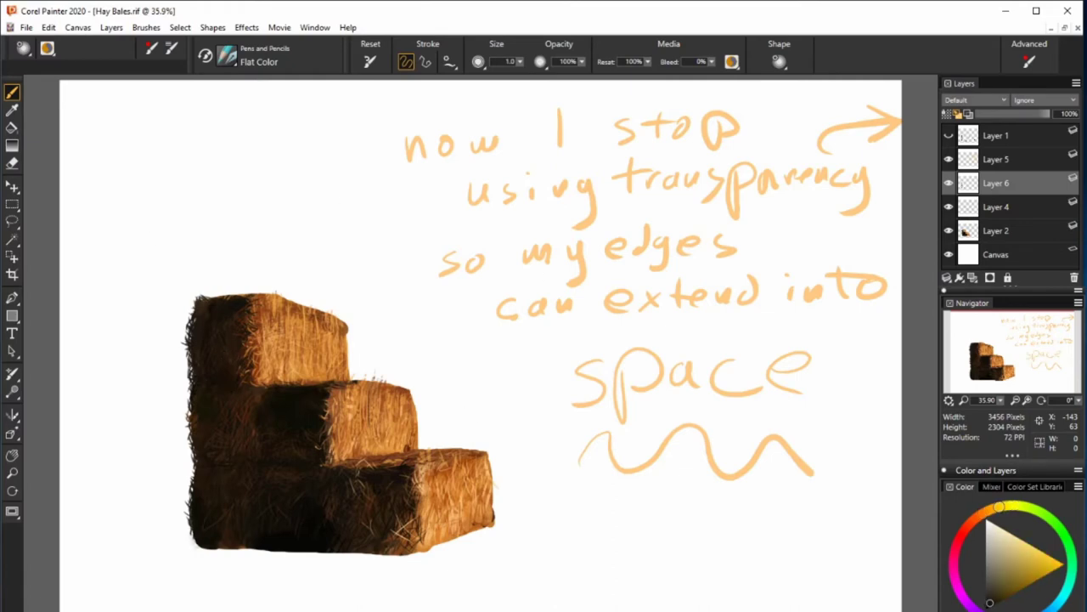
alt+click(247, 362)
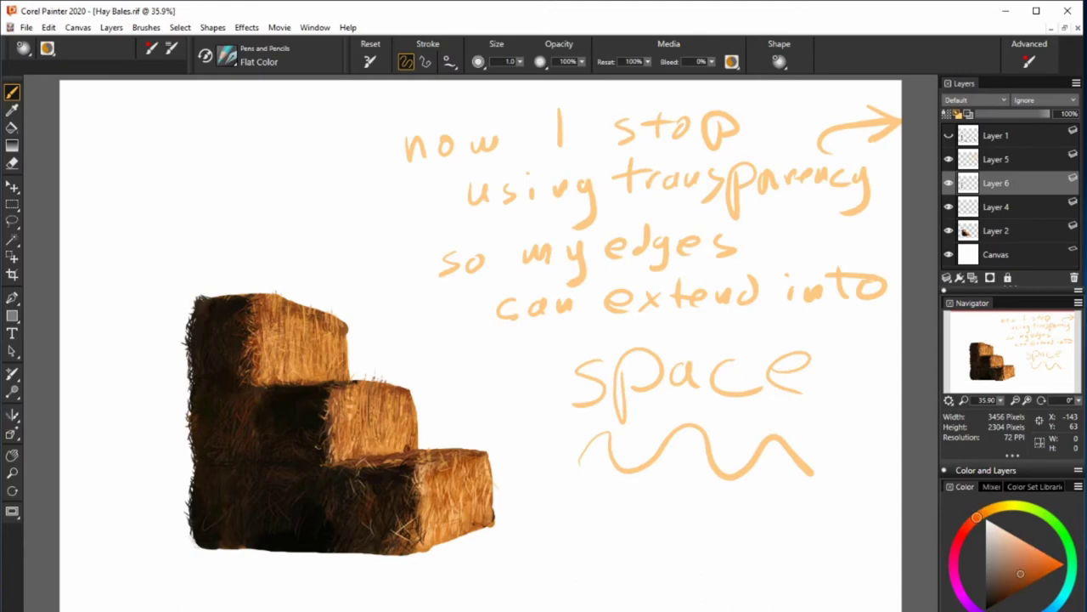
key(bracketright)
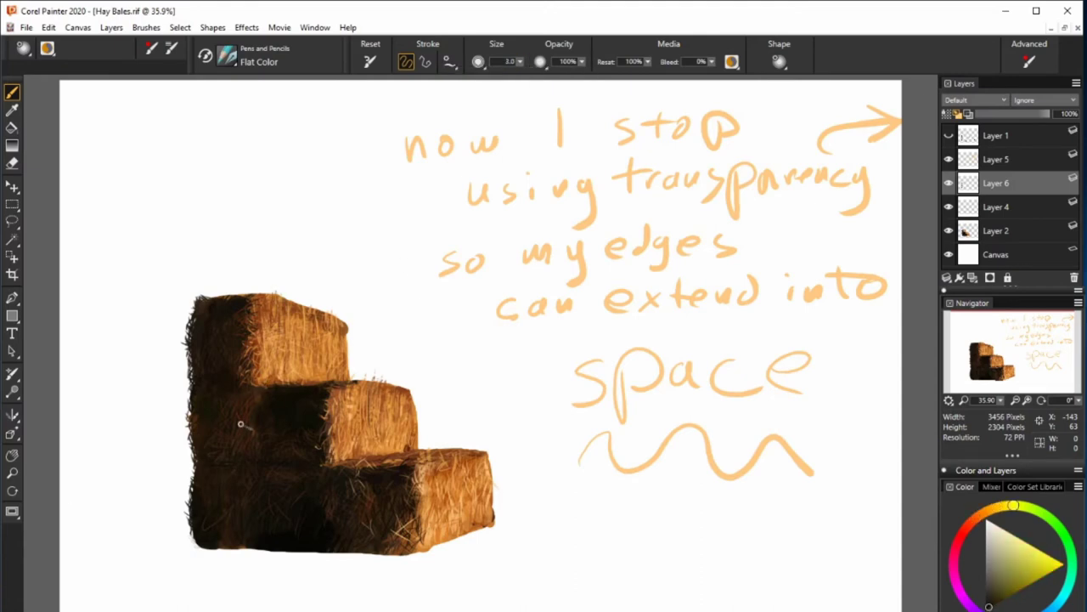
Sample dark brown, bright orange and reddish-brown hay colours, enlarging the brush to 3.2.
alt+click(256, 441)
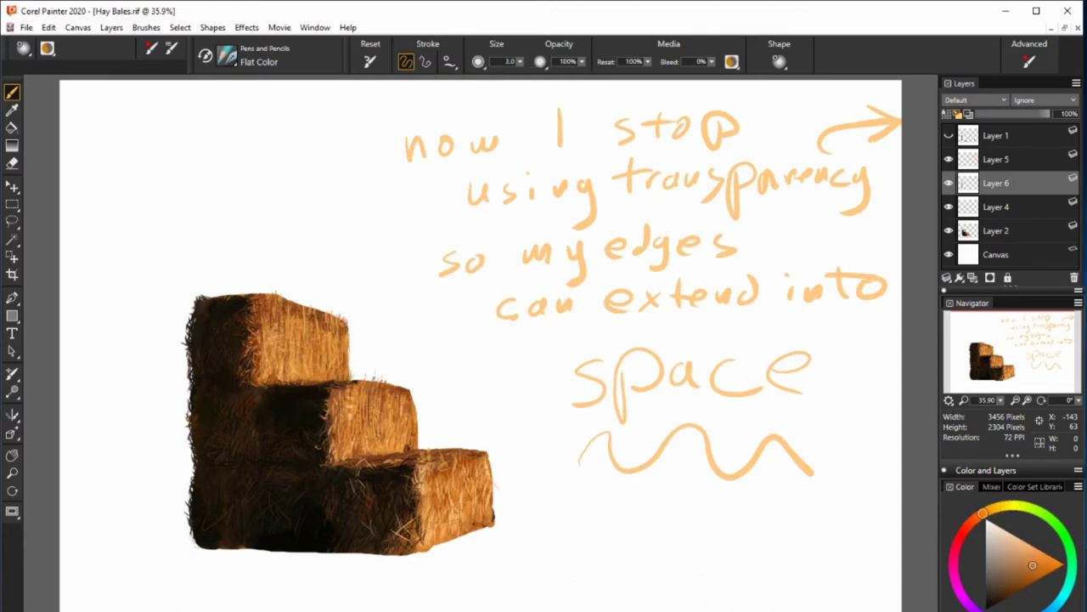
alt+click(299, 305)
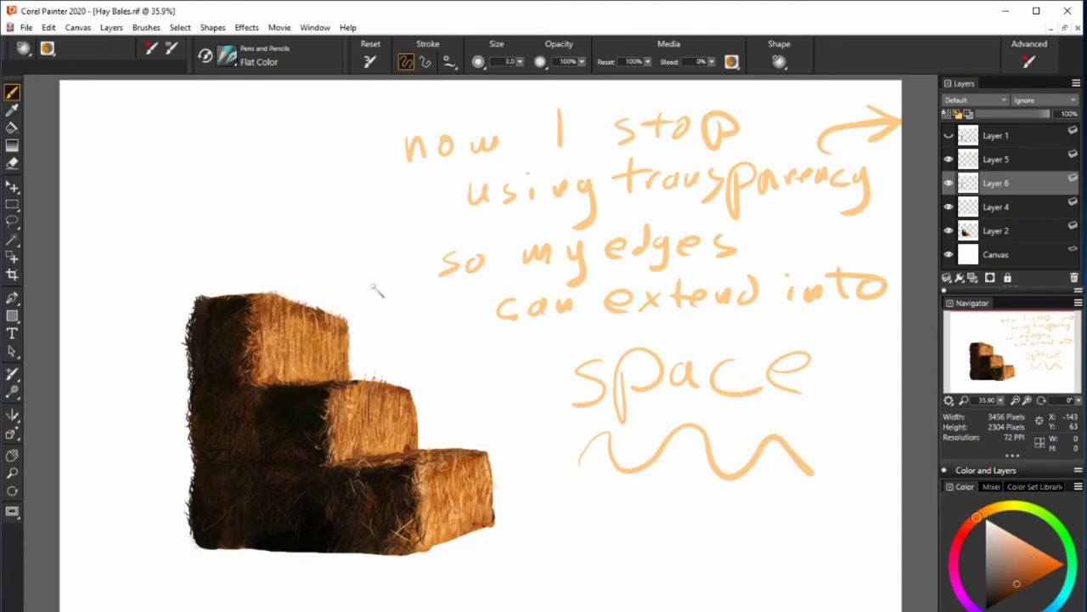
alt+click(518, 89)
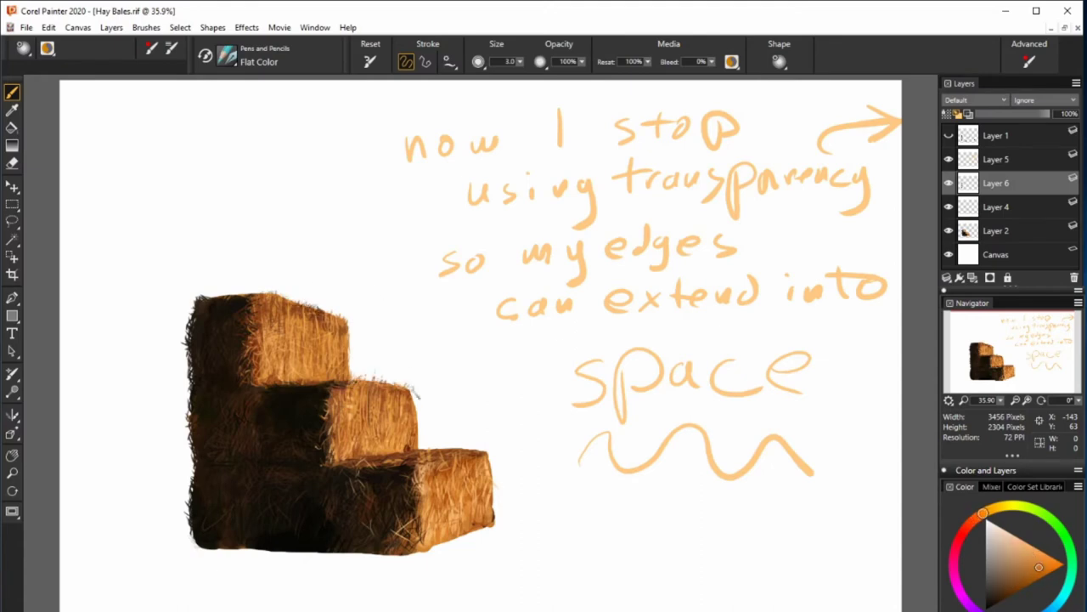
alt+click(418, 433)
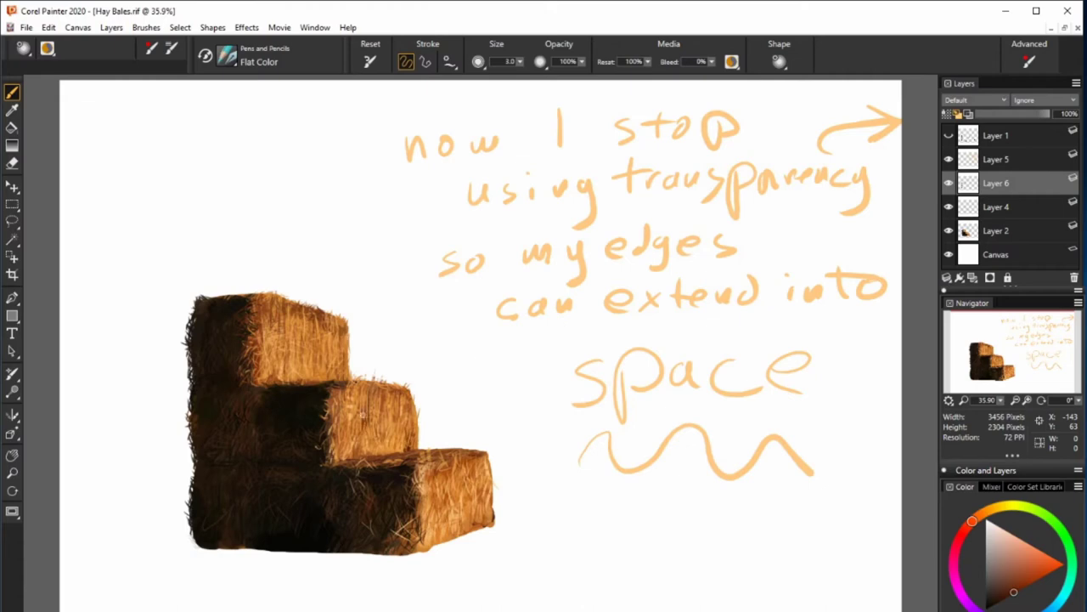
key(])
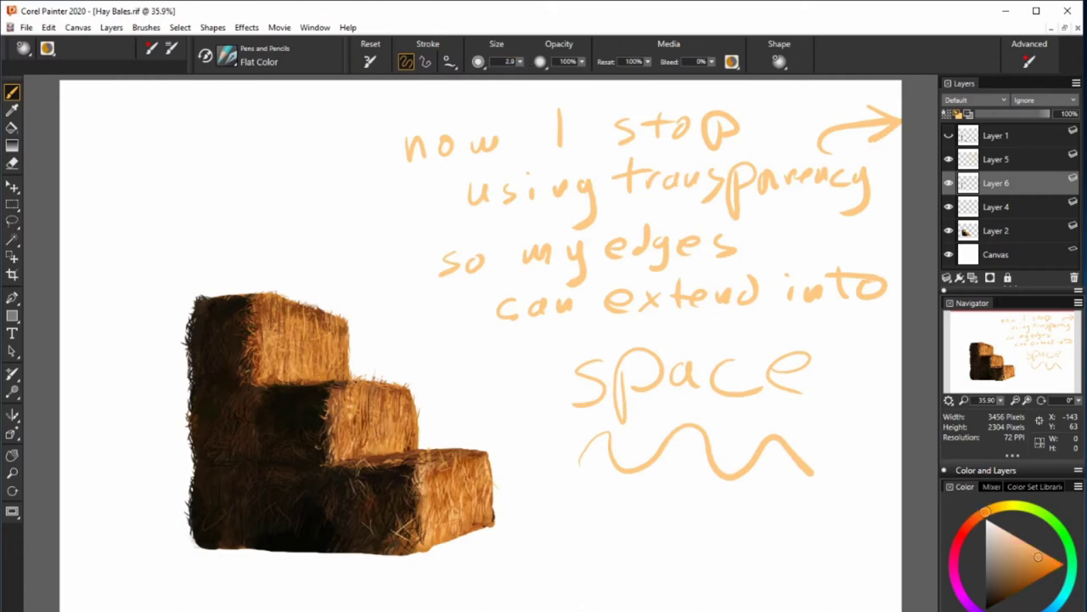
key(])
alt+click(394, 484)
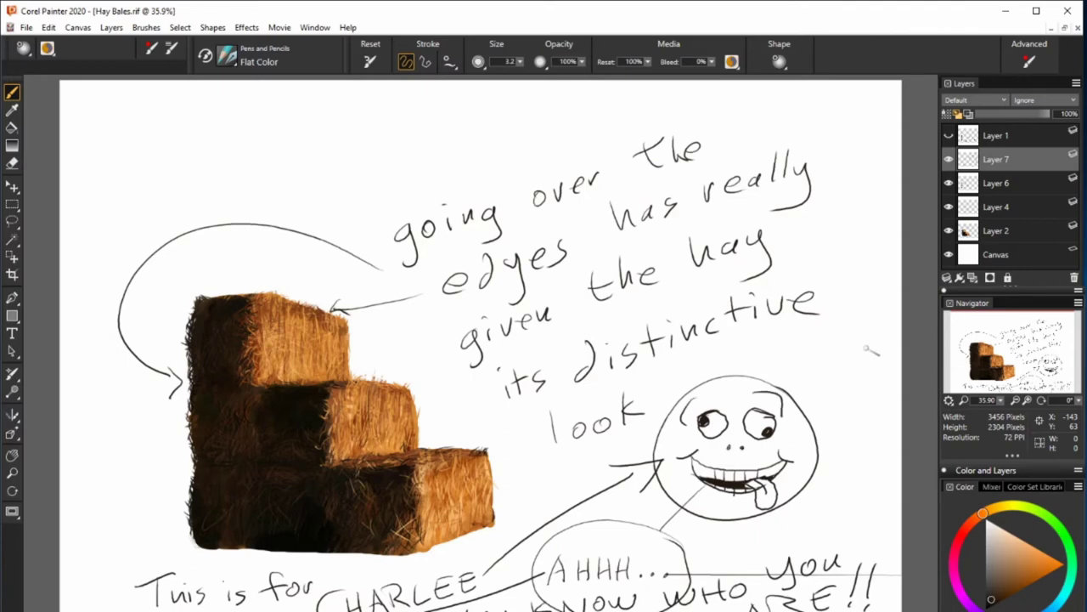
Select Layer 6, choose a dark red-brown colour, and shrink the brush to 3.0.
click(1001, 183)
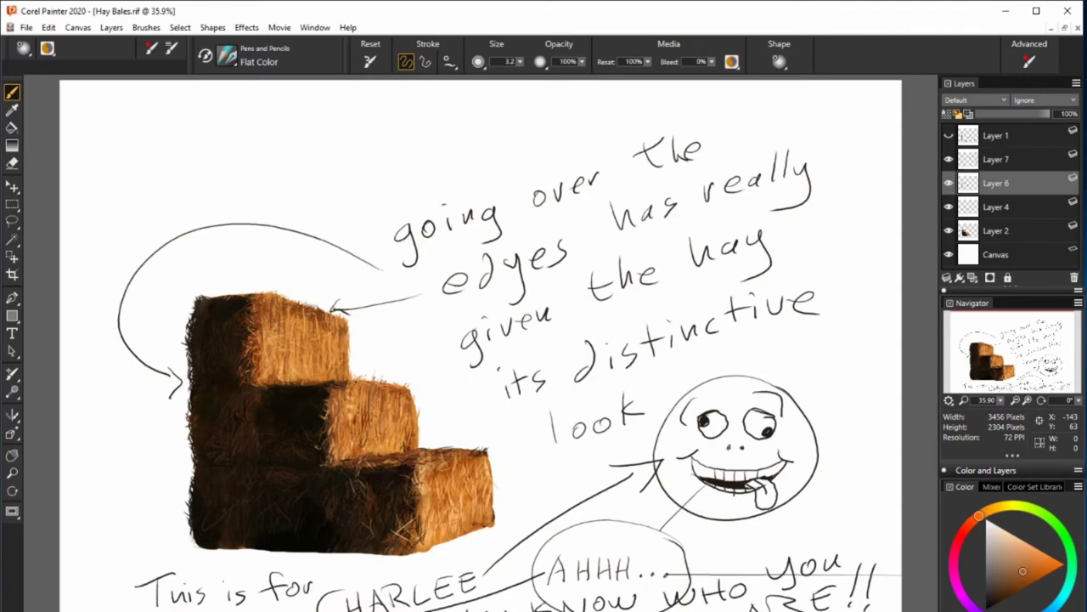
click(988, 604)
drag(1038, 570, 1007, 593)
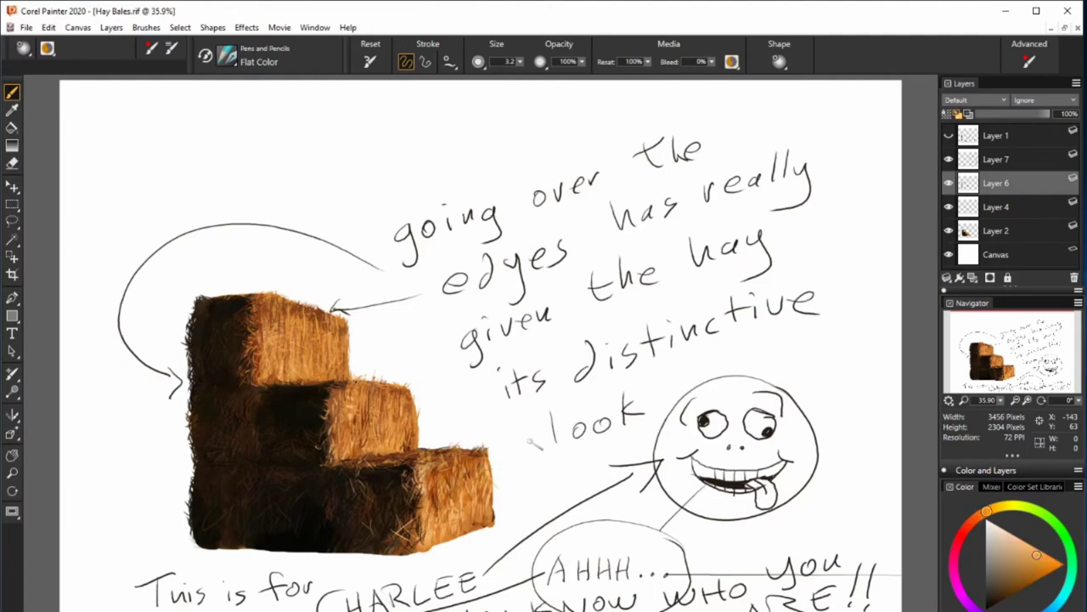
alt+click(387, 440)
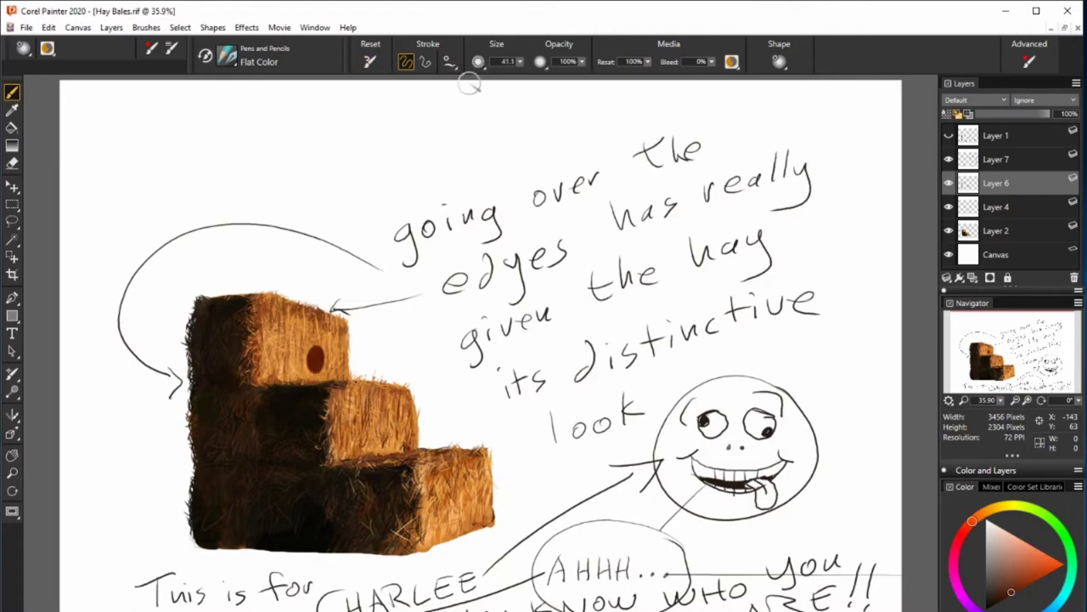
key(bracketleft)
Pick near-black, dark orange-brown and bright orange colours, then delete the handwritten notes layer.
alt+click(318, 392)
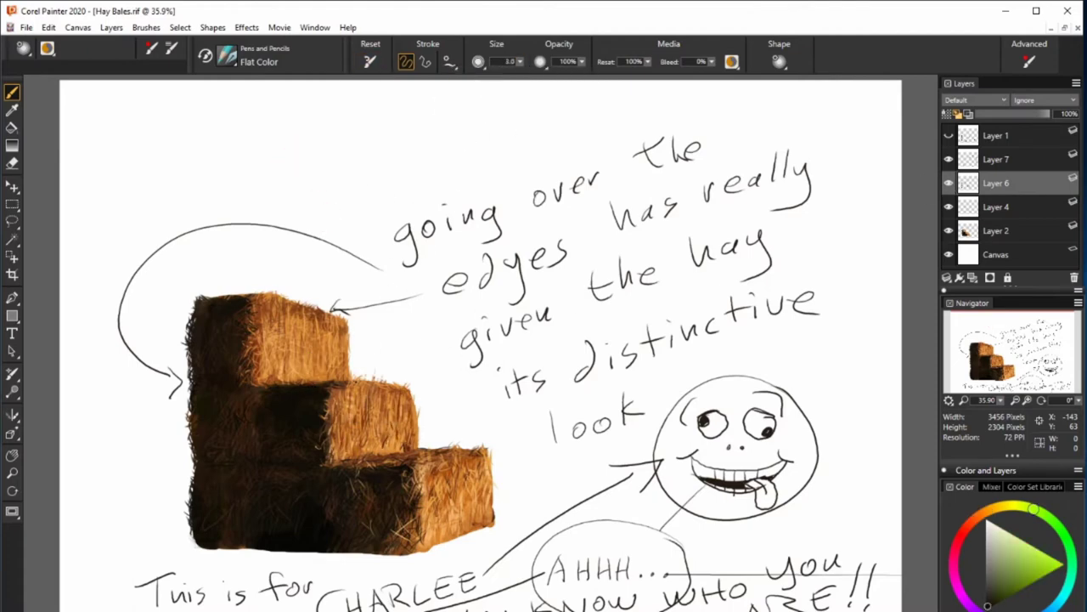
alt+click(318, 362)
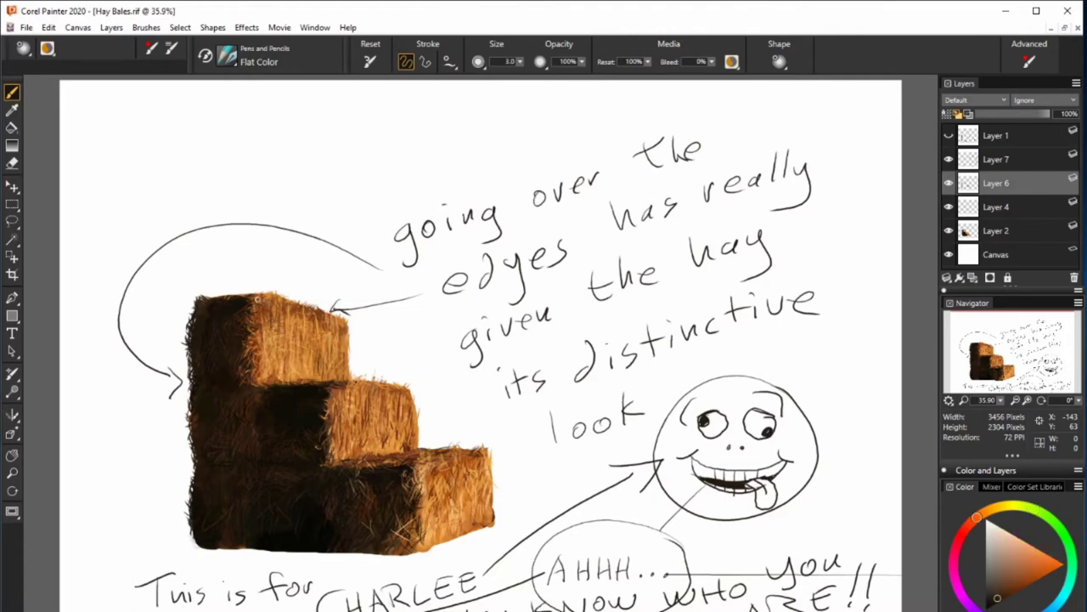
alt+click(254, 314)
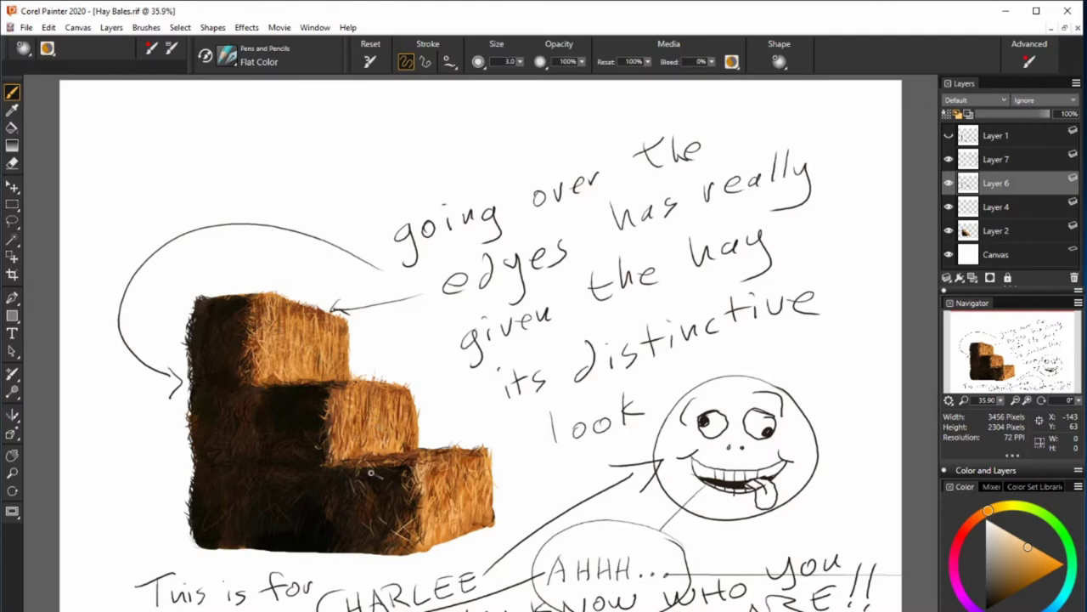
click(996, 159)
key(Delete)
Select the hay layers, add a notes layer, and write an arrowed note about combining them.
shift+click(1000, 183)
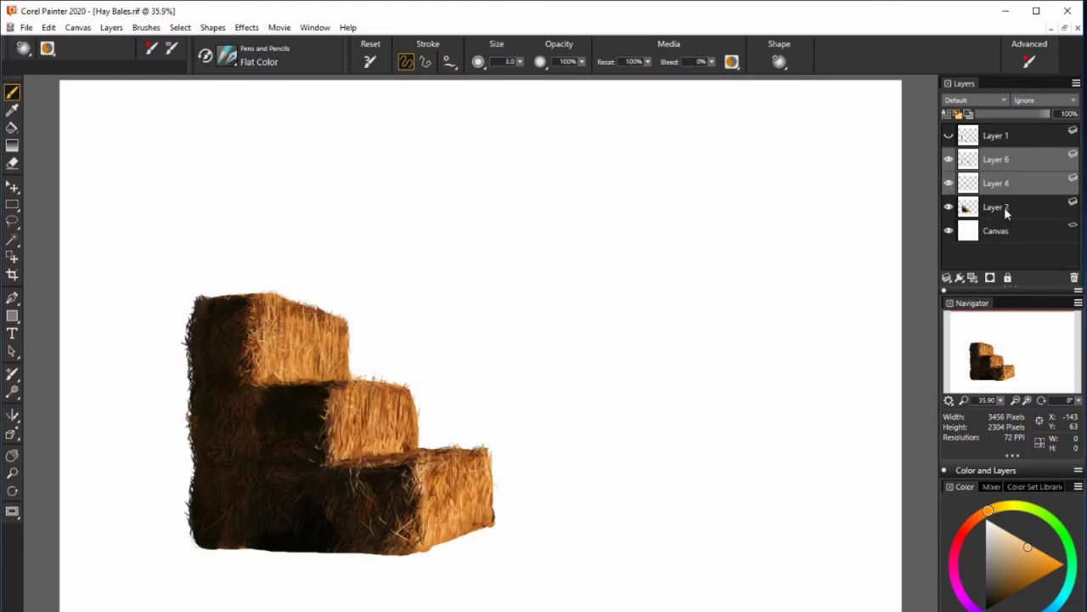
shift+click(1001, 207)
click(973, 277)
drag(430, 204, 722, 162)
mouse_move(465, 254)
mouse_down()
mouse_move(726, 209)
mouse_move(612, 290)
mouse_move(765, 280)
mouse_up()
mouse_move(535, 374)
mouse_down()
mouse_move(731, 366)
mouse_move(764, 459)
mouse_up()
drag(777, 433, 899, 219)
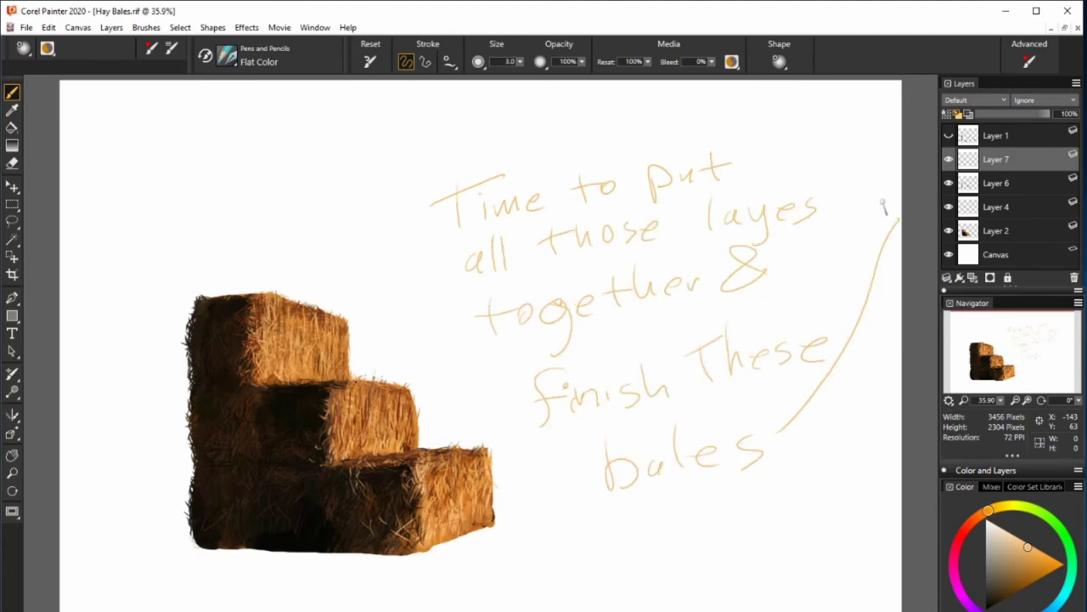
drag(868, 170, 884, 213)
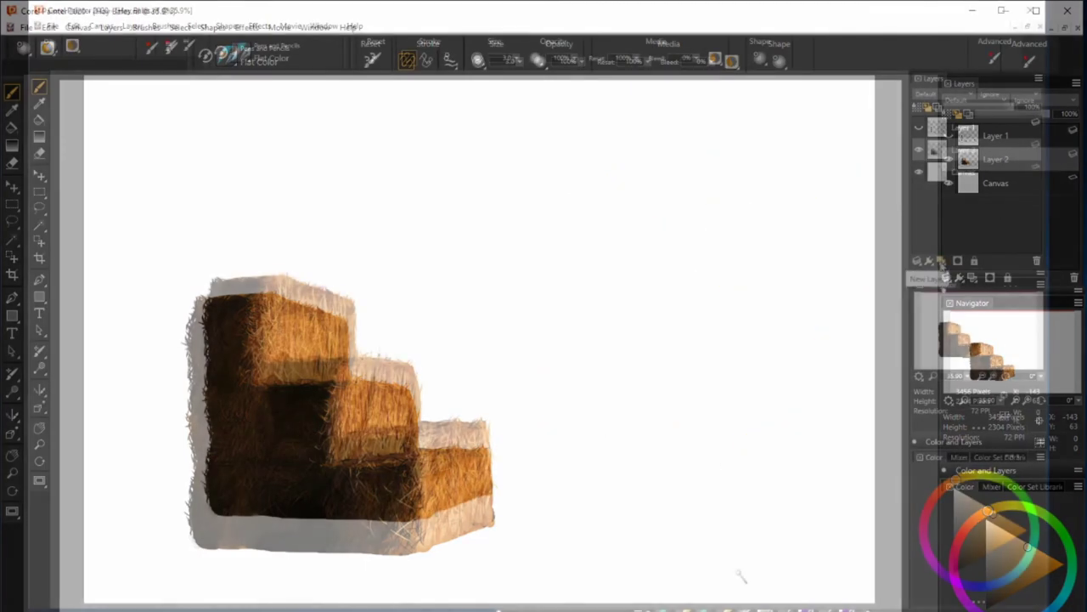
Write 'Let's do the background!' with an arrow and a line about going under the subject.
drag(408, 161, 502, 140)
drag(582, 136, 769, 127)
drag(455, 217, 730, 196)
drag(775, 153, 775, 197)
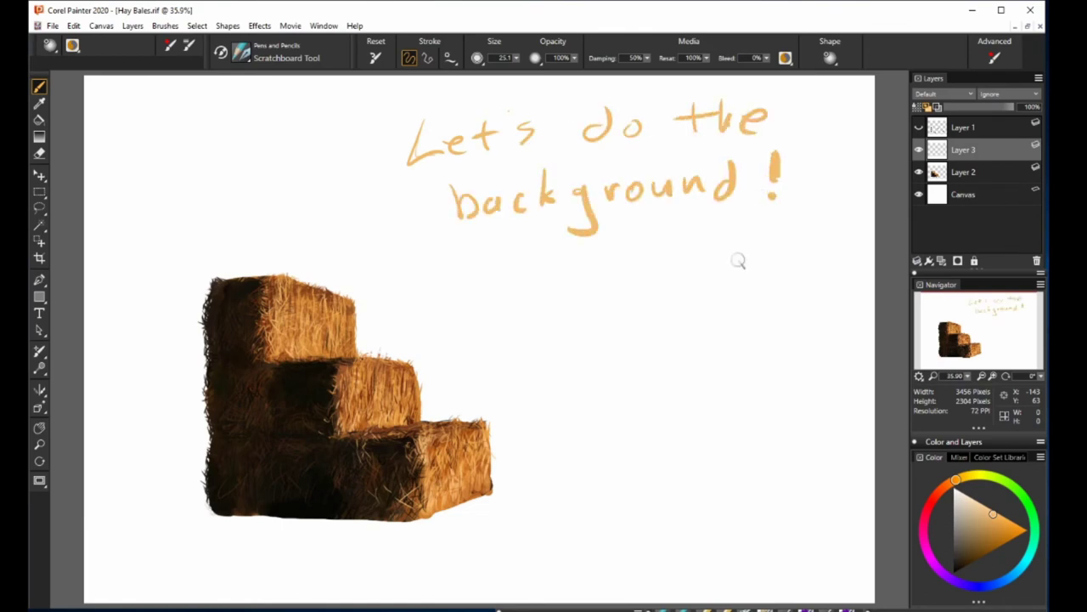
drag(659, 231, 846, 216)
drag(497, 319, 650, 276)
drag(514, 366, 603, 327)
drag(633, 344, 837, 293)
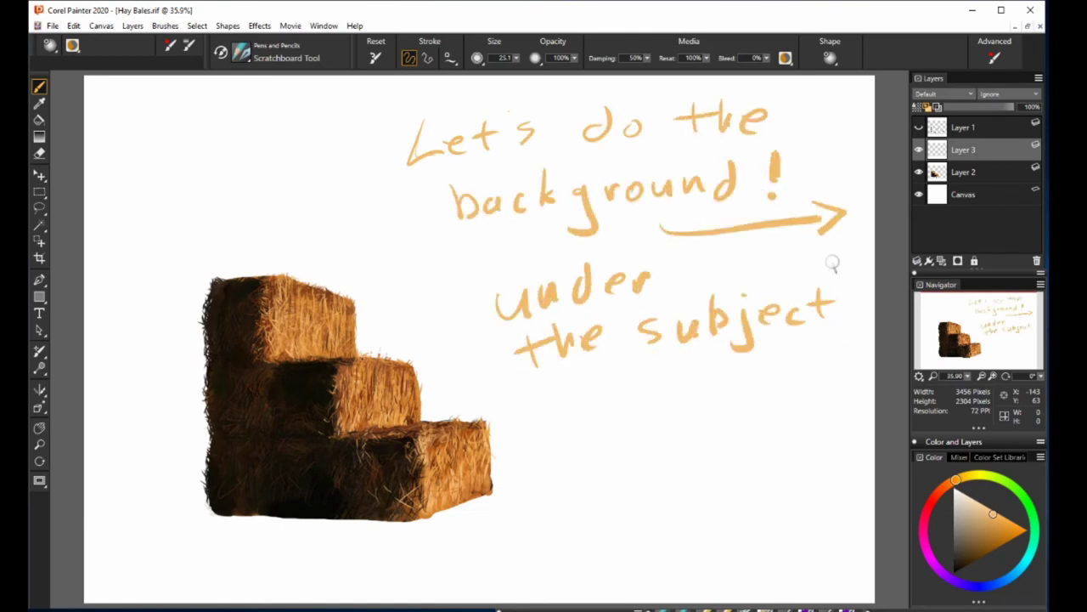
Select the Canvas layer, sketch a sample shadow beside the bales, and note 'see how it will not bother the HAY'.
click(963, 194)
drag(645, 409, 493, 468)
drag(594, 446, 497, 484)
drag(476, 502, 306, 552)
drag(556, 399, 633, 387)
drag(667, 386, 828, 365)
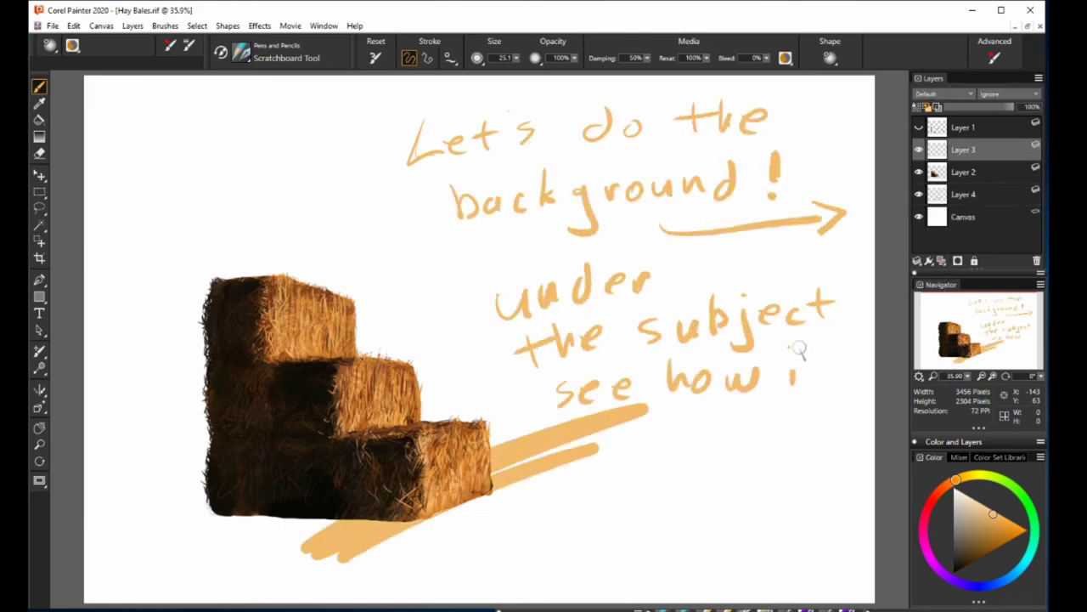
drag(586, 506, 671, 480)
drag(442, 548, 611, 523)
drag(628, 535, 705, 522)
drag(737, 531, 764, 493)
drag(773, 527, 807, 485)
drag(820, 480, 803, 556)
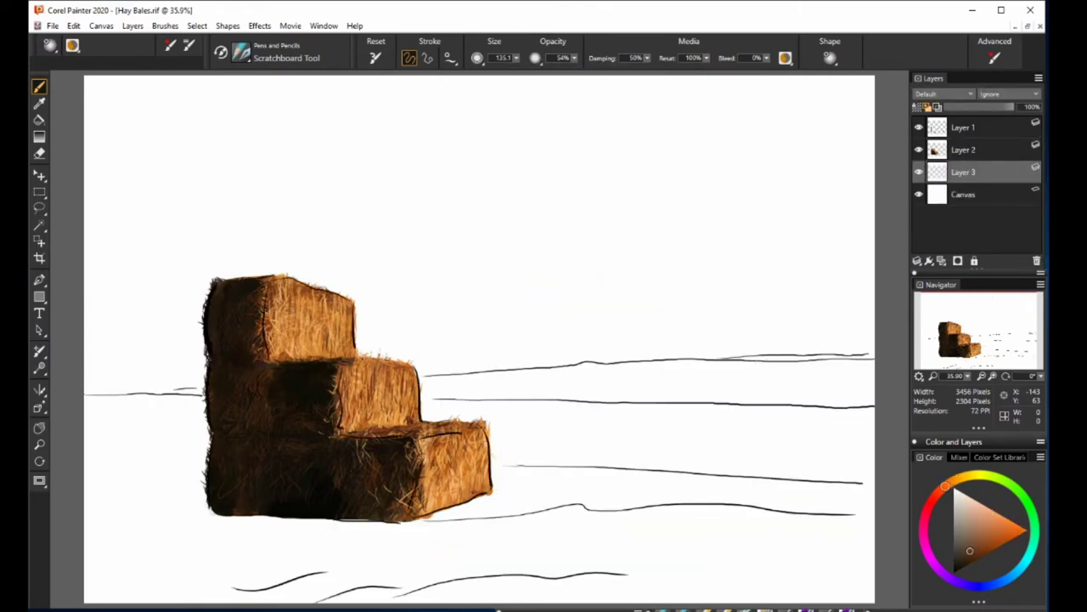
Paint long brown shadows to the right and left of the hay bales.
drag(510, 489, 871, 495)
drag(586, 501, 871, 497)
drag(425, 514, 714, 476)
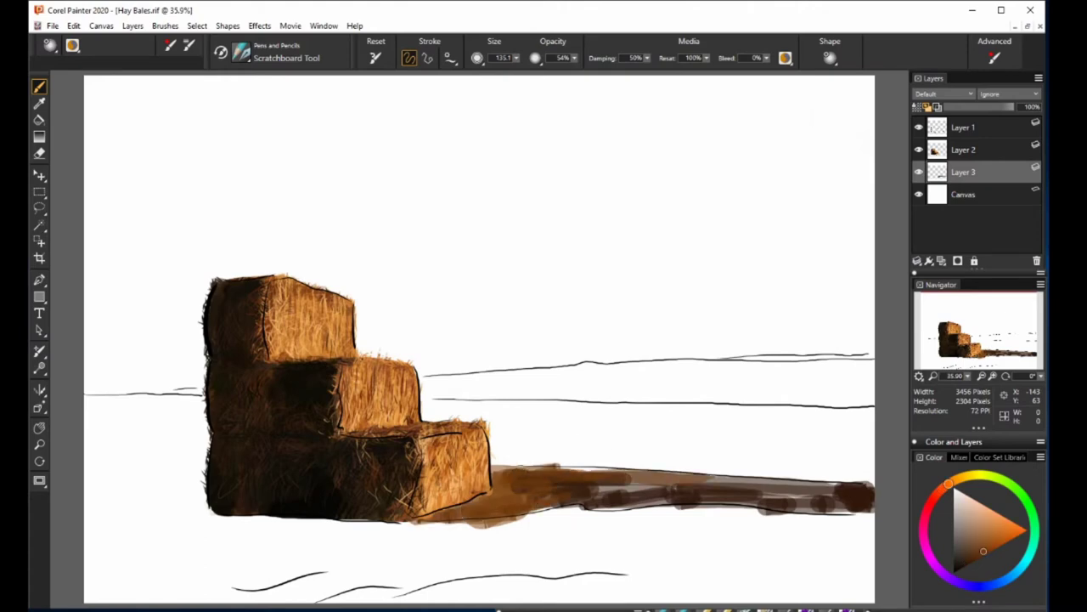
mouse_move(85, 498)
mouse_down()
mouse_move(204, 488)
mouse_move(85, 510)
mouse_up()
drag(85, 450, 243, 449)
drag(85, 476, 204, 476)
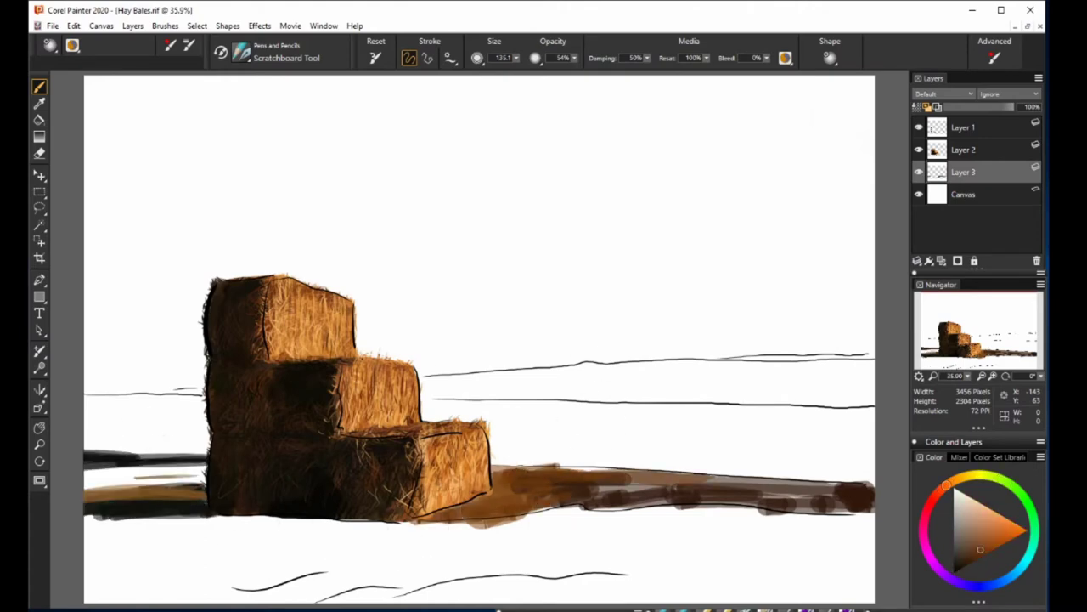
mouse_move(85, 442)
mouse_down()
mouse_move(208, 442)
mouse_move(208, 425)
mouse_up()
Paint the tan field band across the middle and scribble a sketch-outline note with arrow.
drag(420, 414, 871, 412)
drag(425, 446, 870, 450)
drag(565, 438, 871, 438)
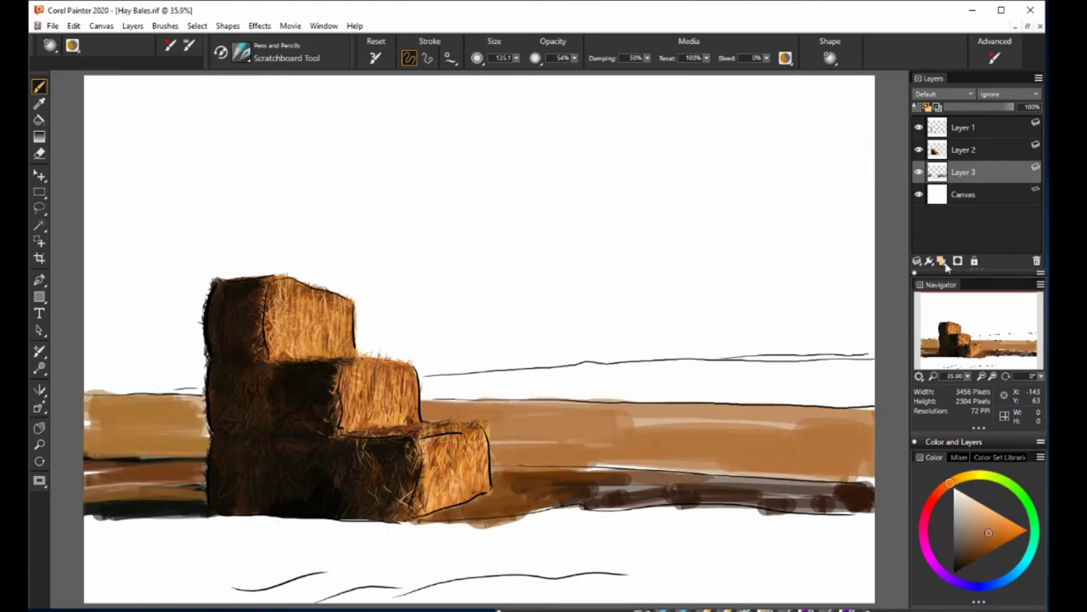
mouse_move(352, 127)
mouse_down()
mouse_move(619, 105)
mouse_move(280, 174)
mouse_move(611, 153)
mouse_move(438, 197)
mouse_up()
drag(557, 211, 871, 141)
drag(595, 238, 625, 231)
On the background layer, paint a dark blue hill band along the horizon.
click(964, 194)
click(1003, 580)
mouse_move(688, 391)
mouse_down()
mouse_move(871, 387)
mouse_move(425, 378)
mouse_move(641, 374)
mouse_up()
drag(421, 391, 710, 390)
drag(544, 382, 710, 378)
click(967, 544)
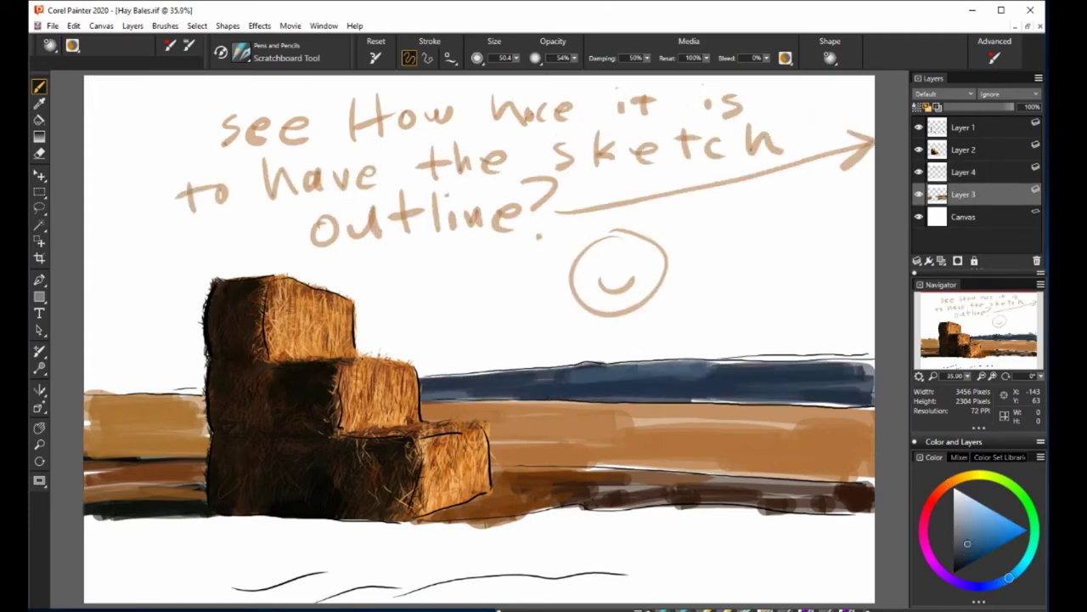
drag(626, 365, 871, 361)
mouse_move(769, 408)
mouse_down()
mouse_move(871, 374)
mouse_move(424, 395)
mouse_move(714, 389)
mouse_up()
click(1003, 581)
drag(421, 378, 871, 350)
drag(85, 393, 204, 387)
Cover the ground below the field with light warm grey snow and bluish-grey shadow.
click(951, 482)
click(961, 501)
mouse_move(543, 522)
mouse_down()
mouse_move(790, 518)
mouse_move(502, 533)
mouse_up()
drag(871, 520, 450, 526)
drag(314, 544, 599, 557)
drag(425, 556, 871, 544)
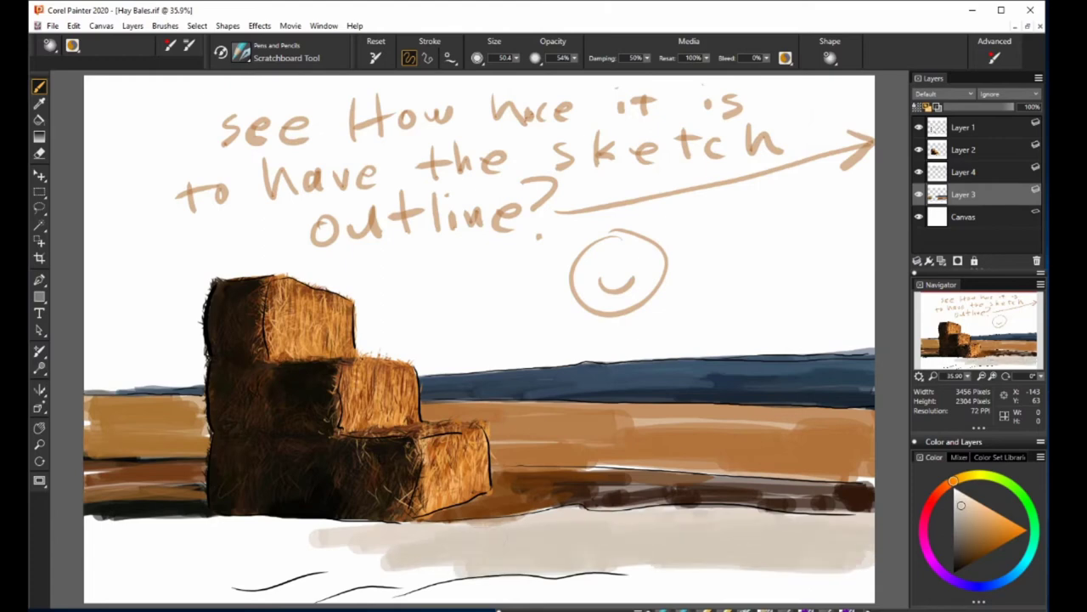
mouse_move(361, 548)
mouse_down()
mouse_move(85, 548)
mouse_move(263, 520)
mouse_move(331, 522)
mouse_up()
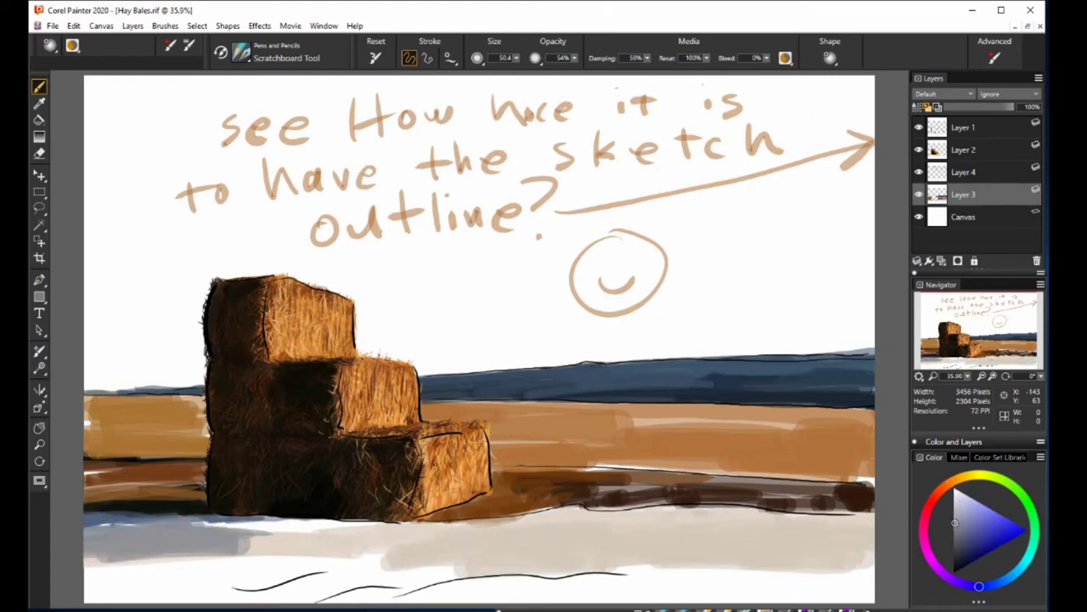
click(958, 494)
drag(85, 548, 340, 531)
drag(85, 569, 424, 544)
Paint dark brown furrow streaks along the bottom of the field.
click(966, 558)
drag(391, 593, 662, 567)
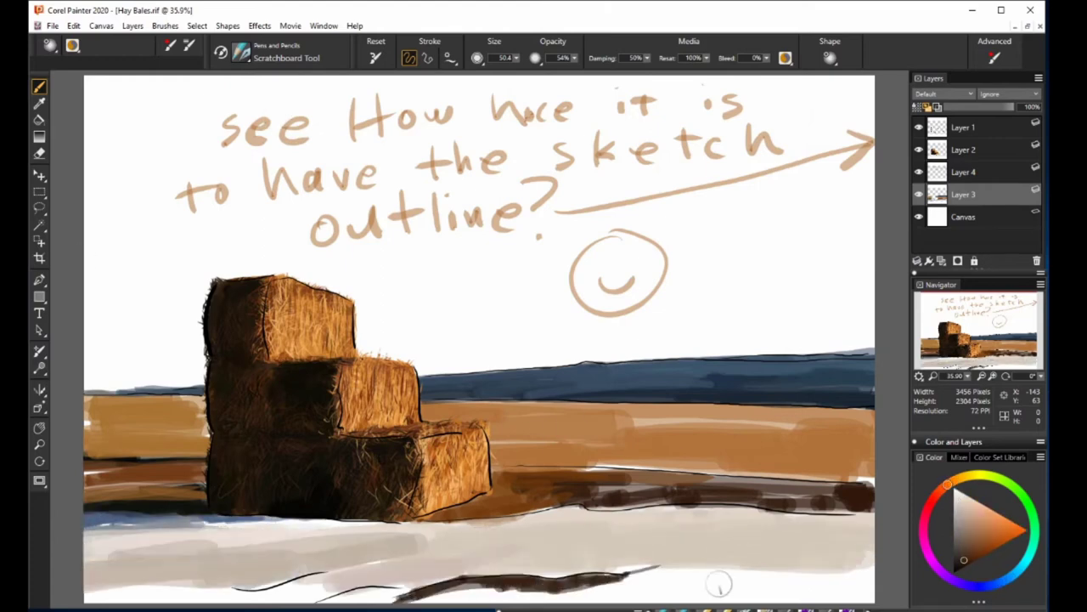
drag(604, 595, 714, 591)
drag(692, 578, 850, 583)
Add blue-grey snow shadows right of the bales and along the lower left.
click(959, 508)
drag(709, 510, 849, 519)
drag(544, 515, 667, 527)
mouse_move(701, 533)
mouse_down()
mouse_move(786, 537)
mouse_move(829, 552)
mouse_up()
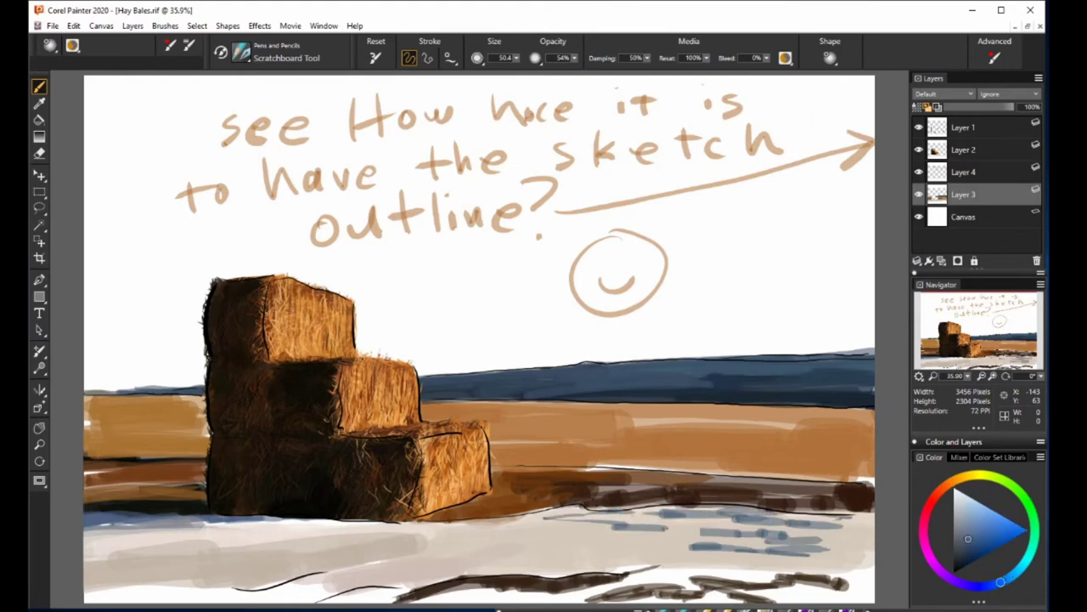
click(1001, 582)
drag(85, 586, 319, 578)
drag(155, 595, 391, 586)
Clear the old notes and handwrite a note that shaded snow reflects the blue sky.
click(963, 171)
key(Delete)
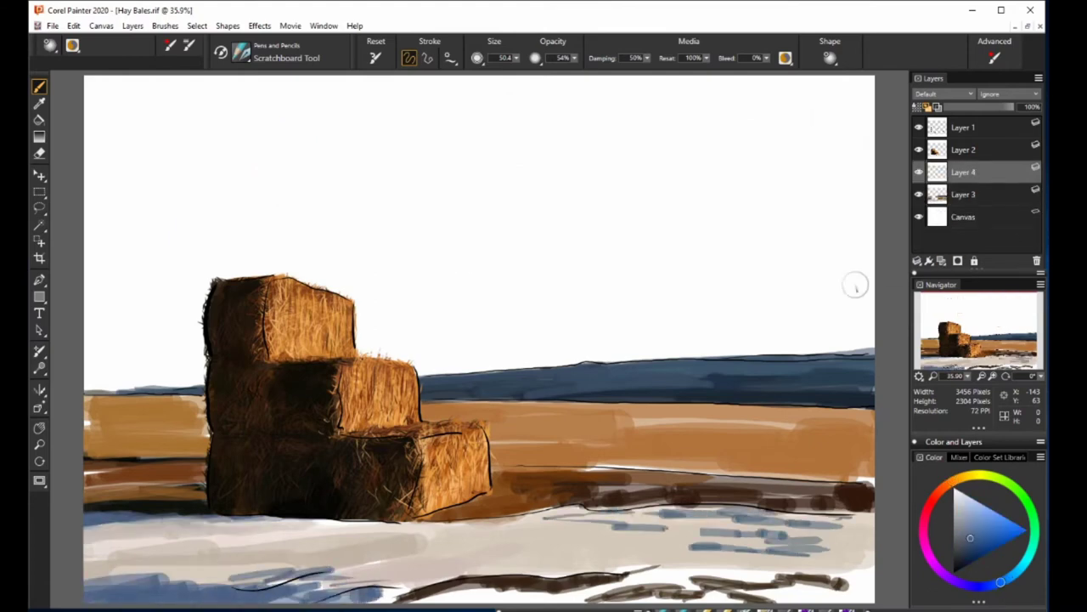
drag(158, 119, 160, 140)
mouse_move(316, 114)
mouse_down()
mouse_move(393, 100)
mouse_move(452, 112)
mouse_up()
drag(721, 106, 758, 114)
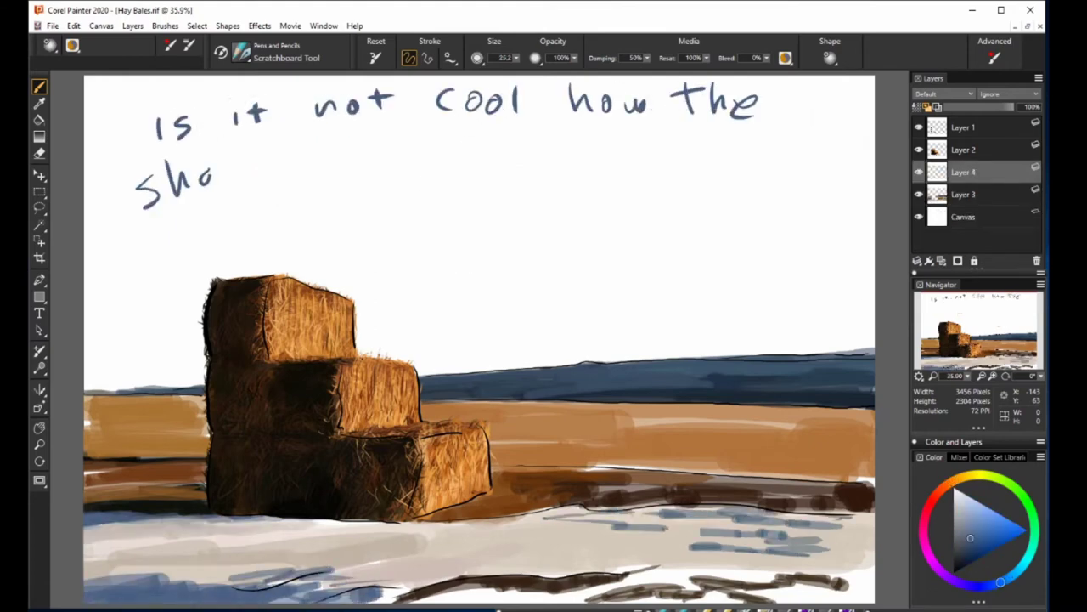
drag(136, 161, 192, 199)
mouse_move(339, 144)
mouse_down()
mouse_move(701, 149)
mouse_move(840, 167)
mouse_up()
drag(149, 229, 435, 195)
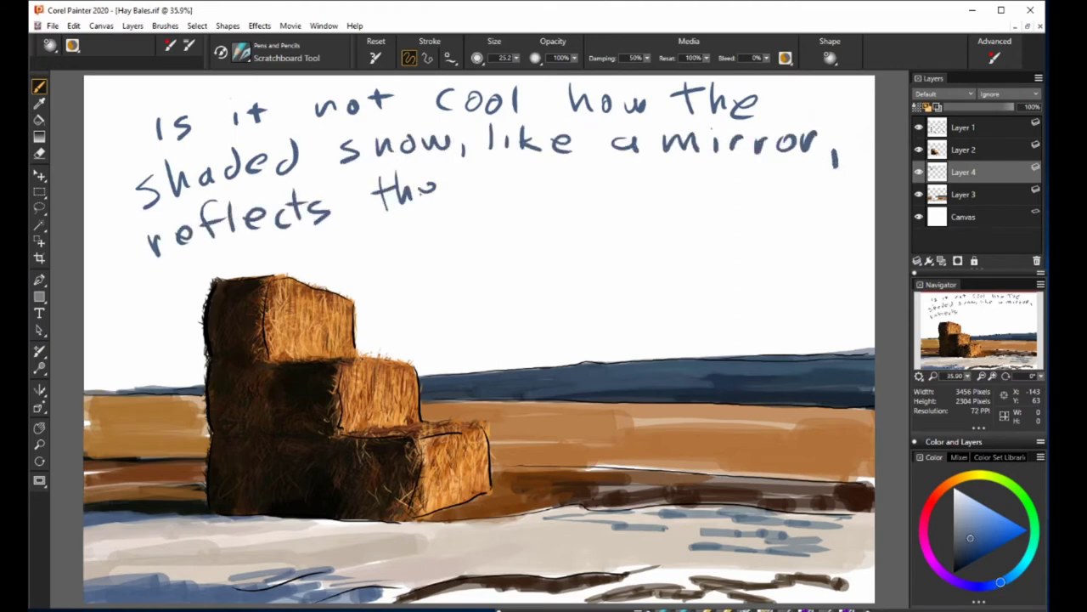
mouse_move(484, 170)
mouse_down()
mouse_move(635, 195)
mouse_move(731, 196)
mouse_up()
Finish the note about exposed snow and the sun-filled sky.
drag(504, 226, 382, 359)
drag(374, 230, 340, 272)
drag(393, 247, 472, 246)
drag(506, 242, 852, 242)
mouse_move(406, 295)
mouse_down()
mouse_move(485, 302)
mouse_move(811, 265)
mouse_up()
mouse_move(446, 327)
mouse_down()
mouse_move(553, 344)
mouse_move(714, 323)
mouse_up()
Draw a pointer down to the lower snow, then delete the notes layer.
drag(739, 319, 535, 552)
click(1036, 261)
click(949, 484)
Glaze warm orange over the field and darken the field edge and lower snow with brown.
drag(594, 446, 748, 424)
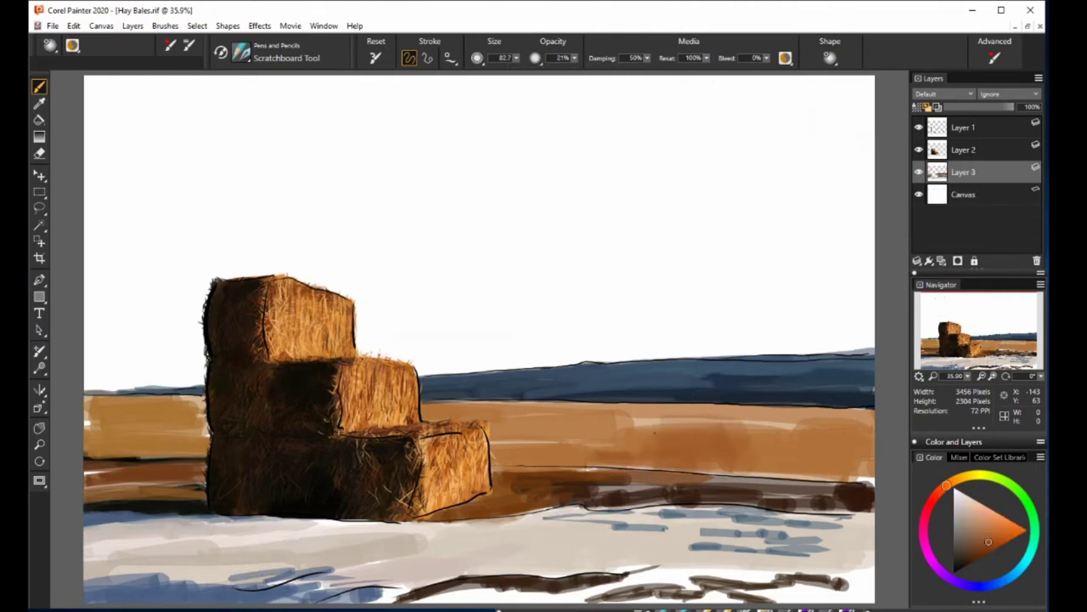
drag(510, 429, 767, 431)
alt+click(193, 425)
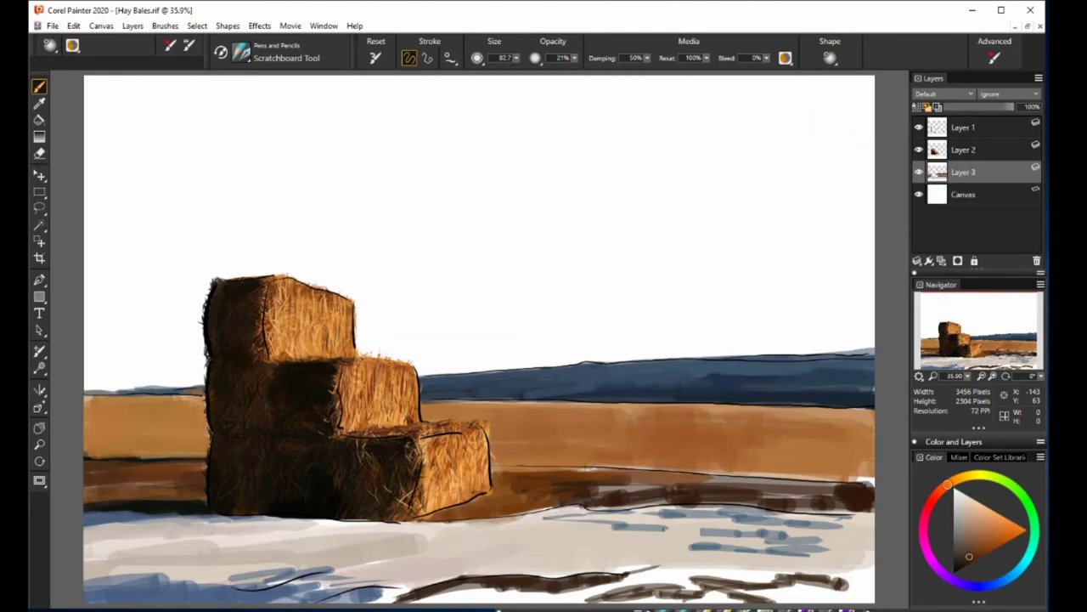
mouse_move(89, 476)
mouse_down()
mouse_move(760, 484)
mouse_move(510, 510)
mouse_up()
alt+click(760, 484)
drag(705, 471, 858, 463)
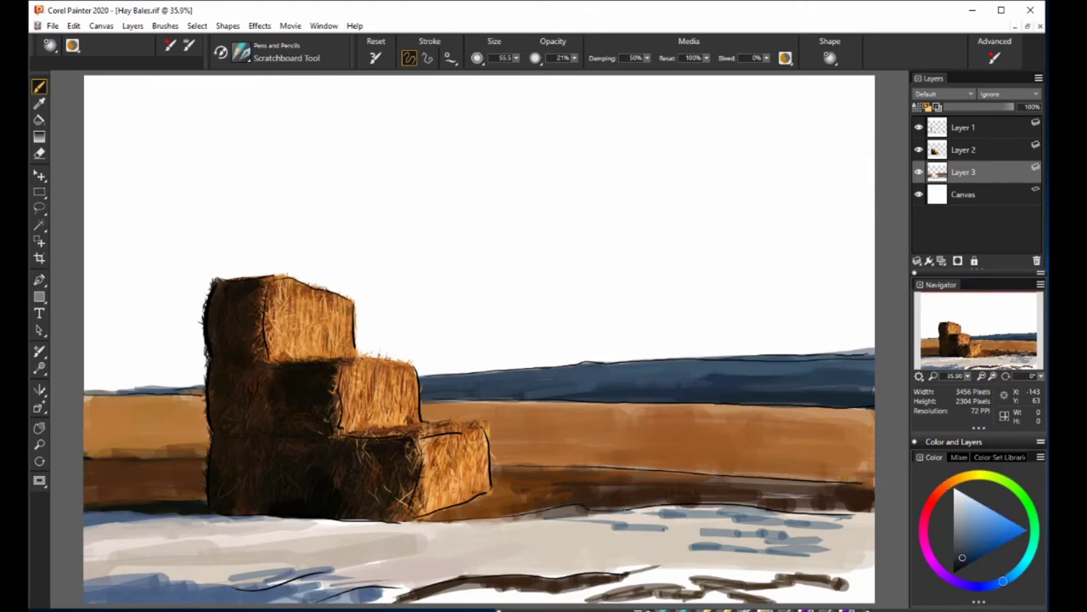
drag(238, 587, 697, 577)
drag(621, 586, 291, 510)
Hide the sketch line art and soften the field edge with light yellow and orange strokes.
click(918, 126)
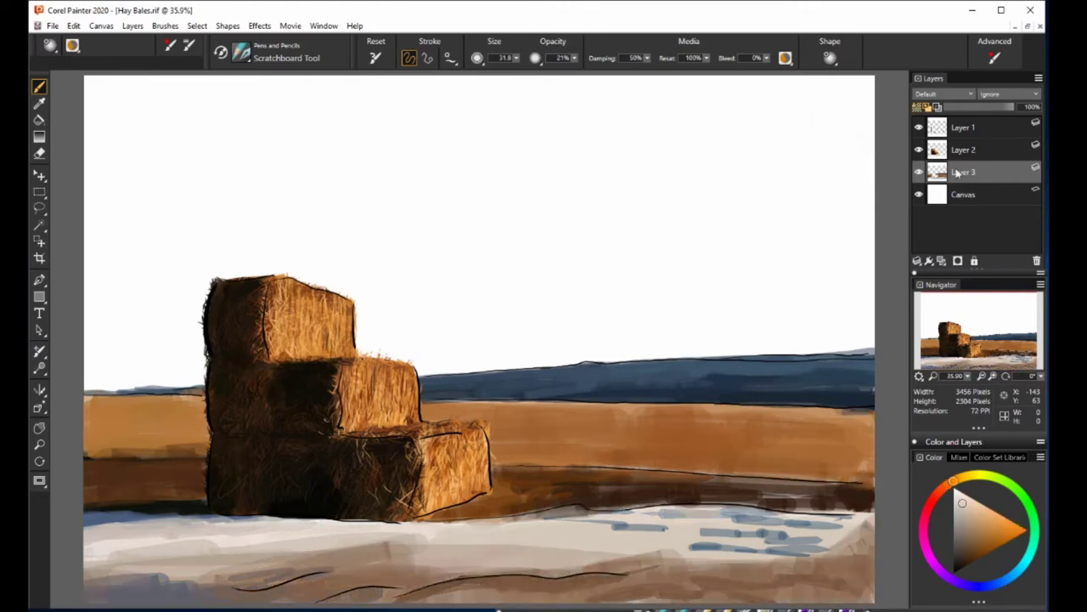
click(954, 520)
drag(577, 527, 672, 527)
alt+click(668, 461)
drag(535, 467, 702, 479)
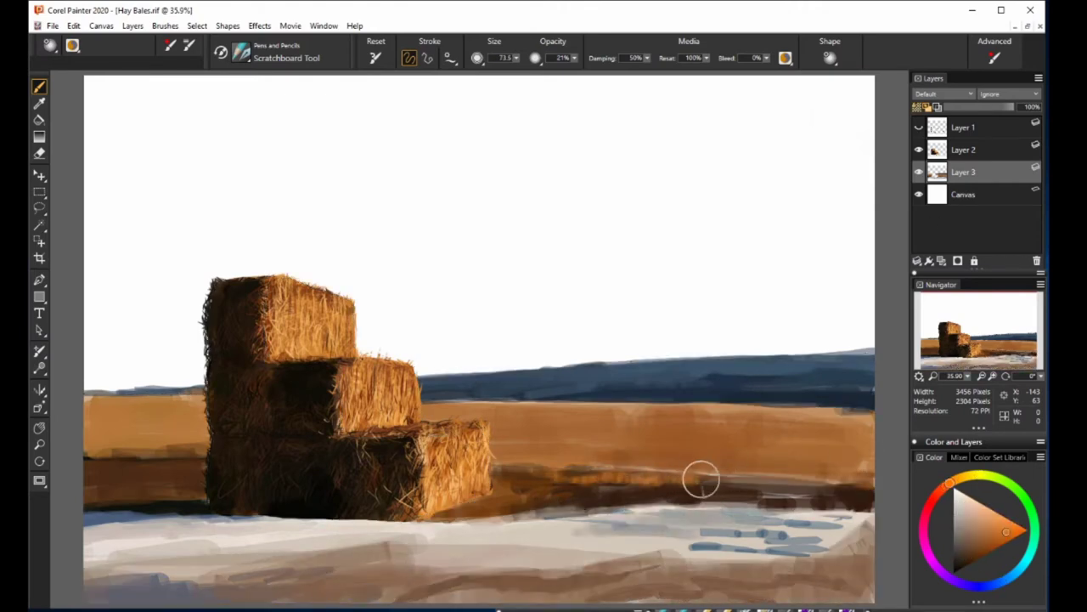
alt+click(702, 479)
Sample darker hill blues at higher opacity, rework the hilltops, and sample new colours.
alt+click(799, 374)
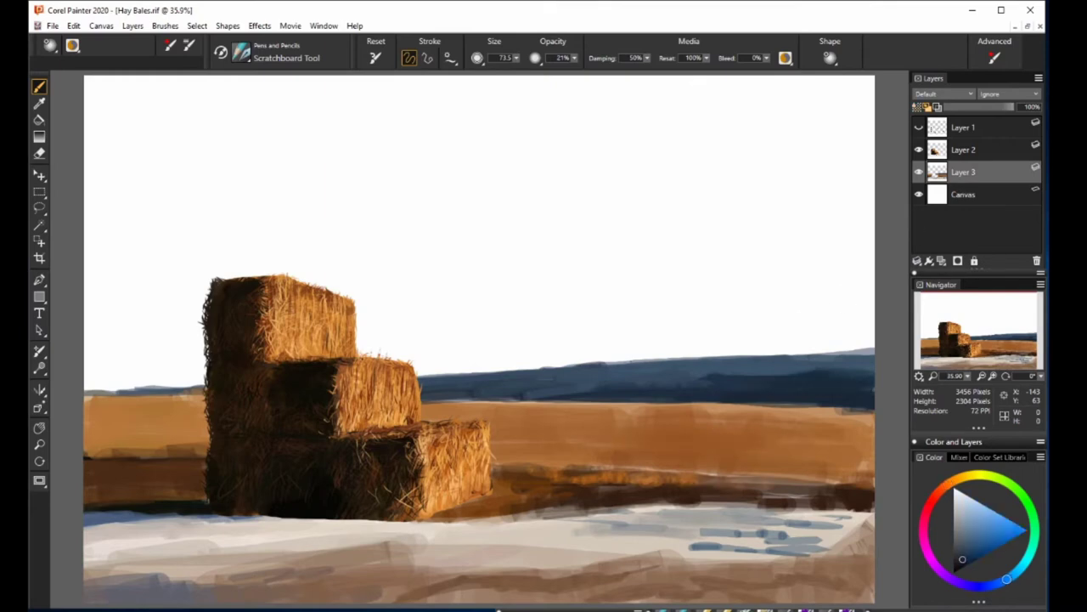
alt+click(414, 348)
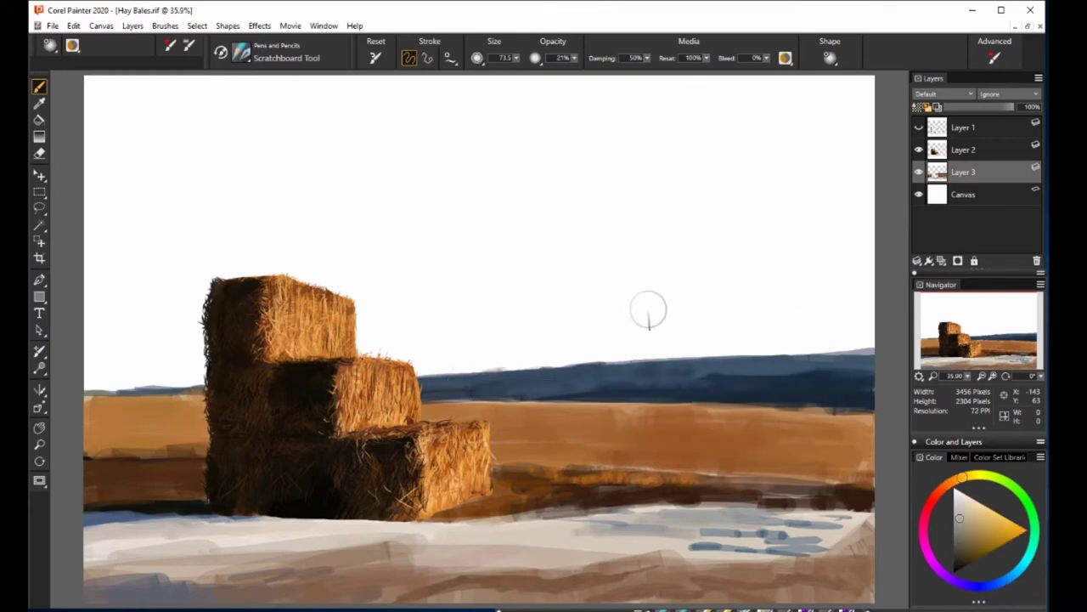
alt+click(513, 376)
alt+click(514, 381)
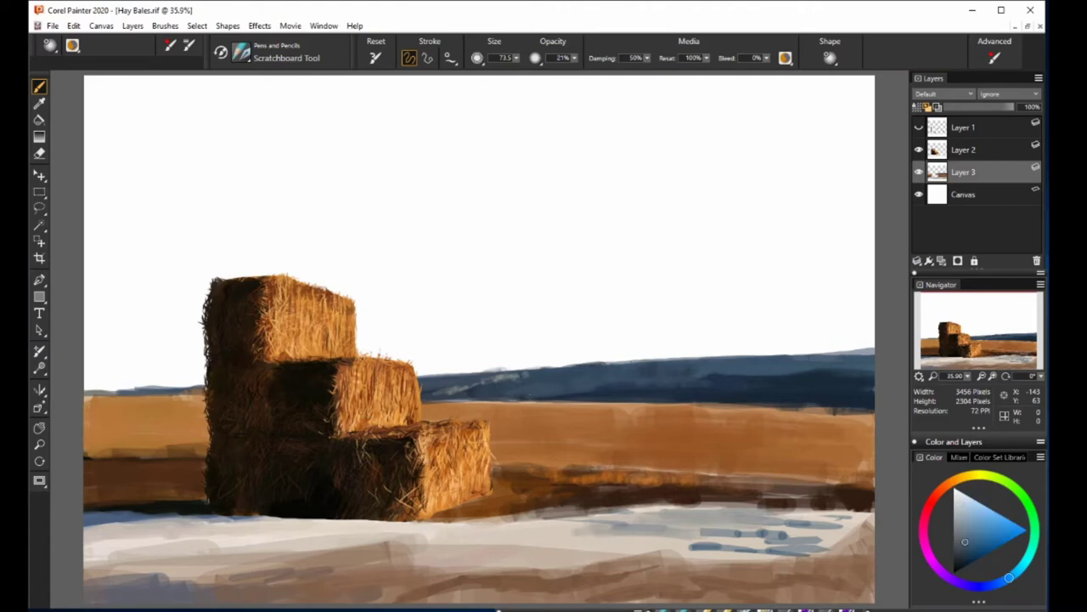
alt+click(516, 376)
alt+click(679, 358)
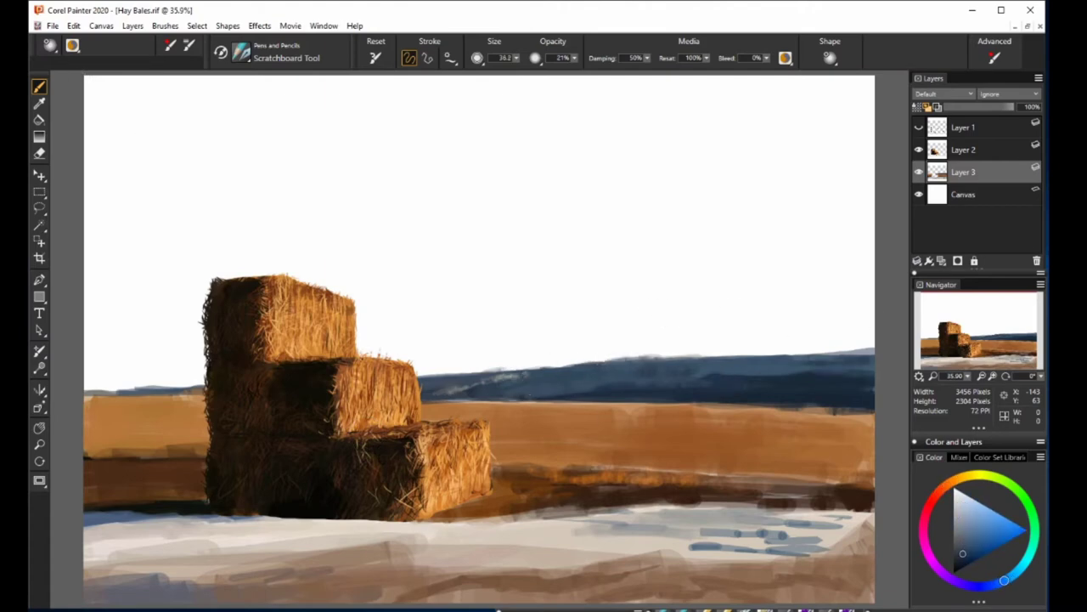
alt+click(757, 367)
alt+click(748, 369)
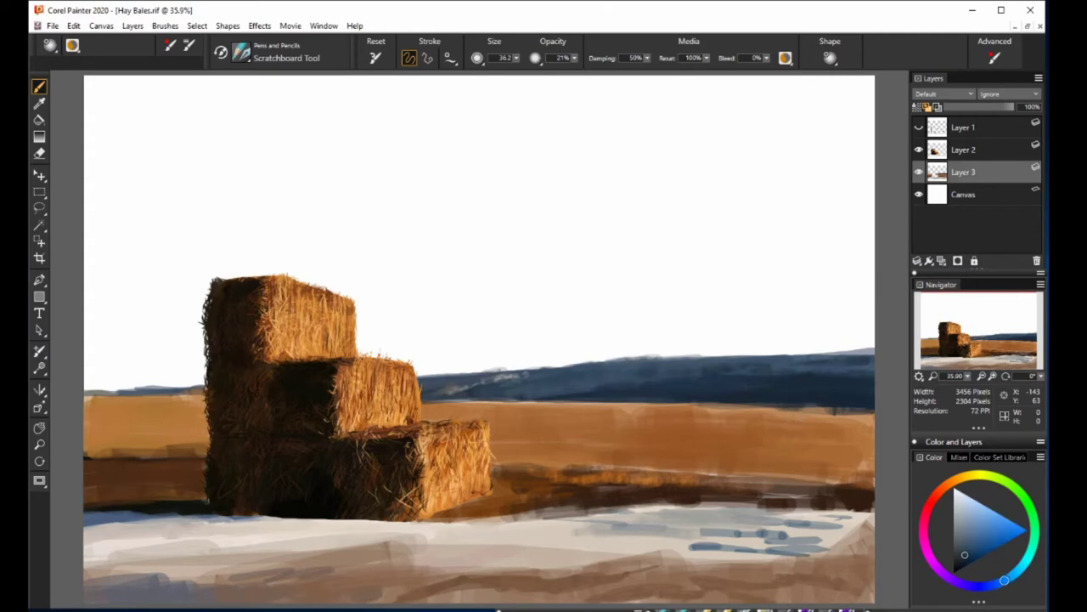
alt+click(559, 380)
drag(574, 58, 575, 59)
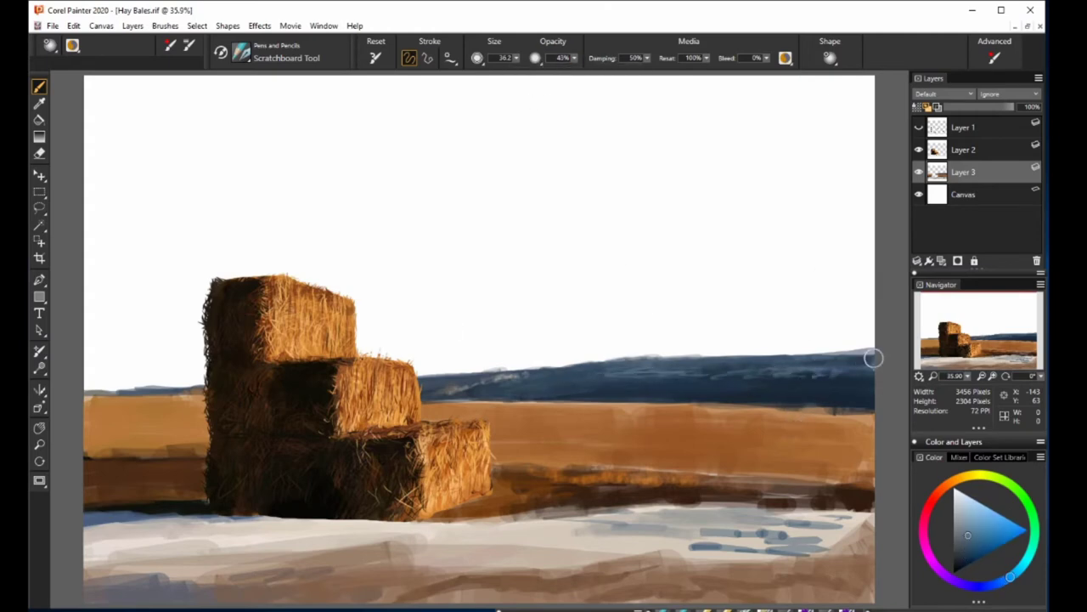
alt+click(540, 385)
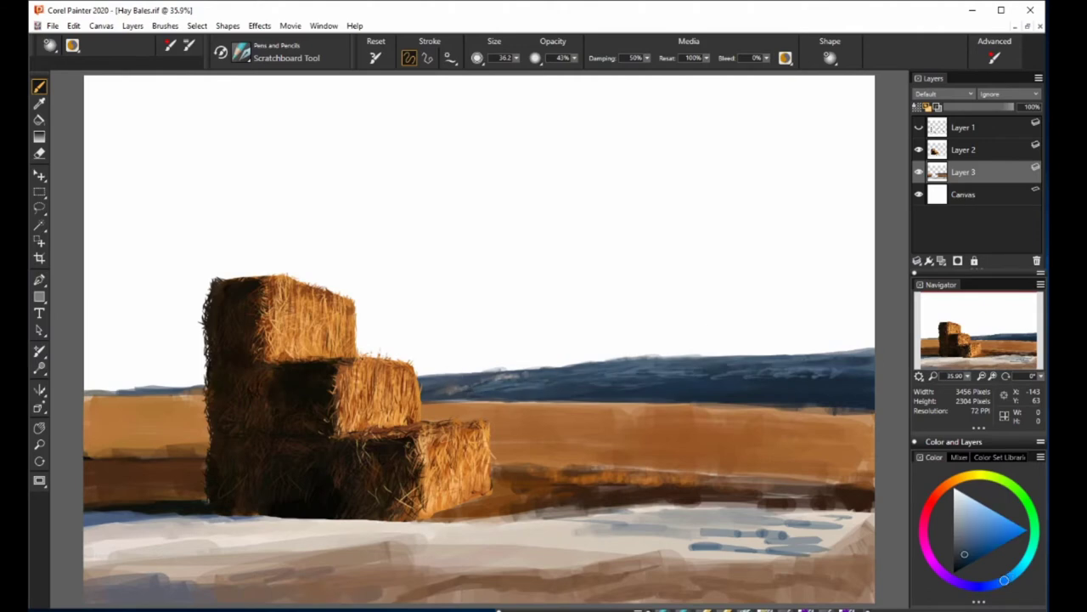
alt+click(723, 376)
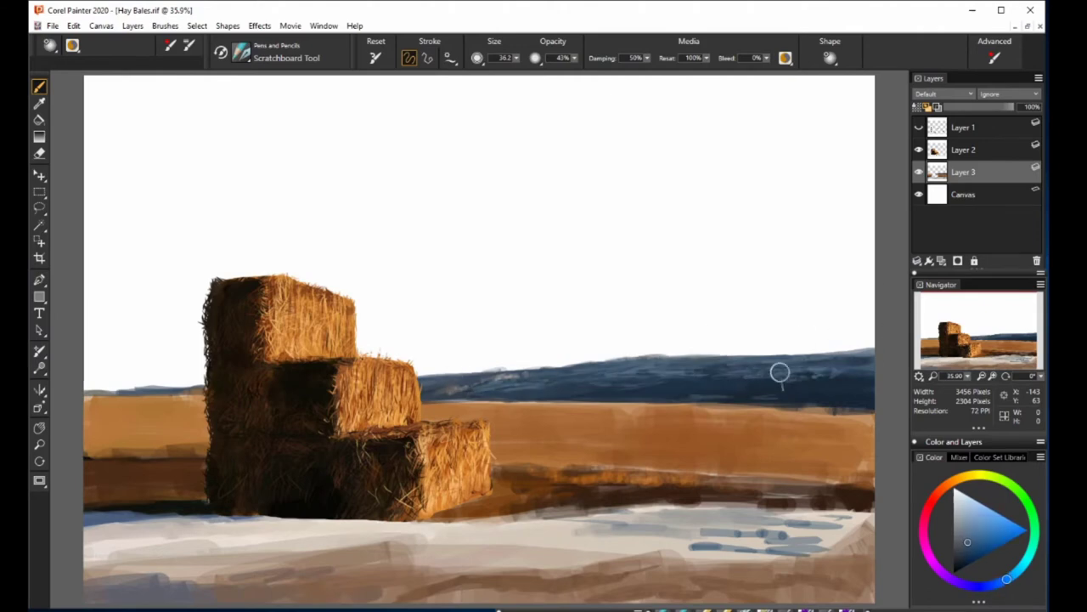
Sample oranges, yellows and browns from the field and paint small dark trees on the horizon.
alt+click(499, 387)
alt+click(501, 389)
alt+click(506, 391)
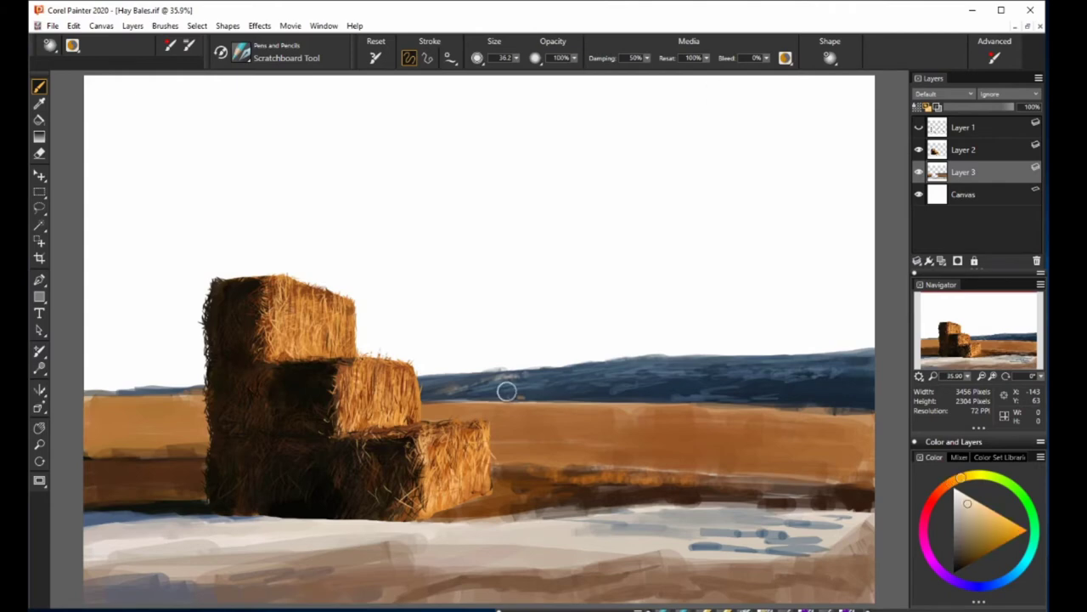
alt+click(434, 396)
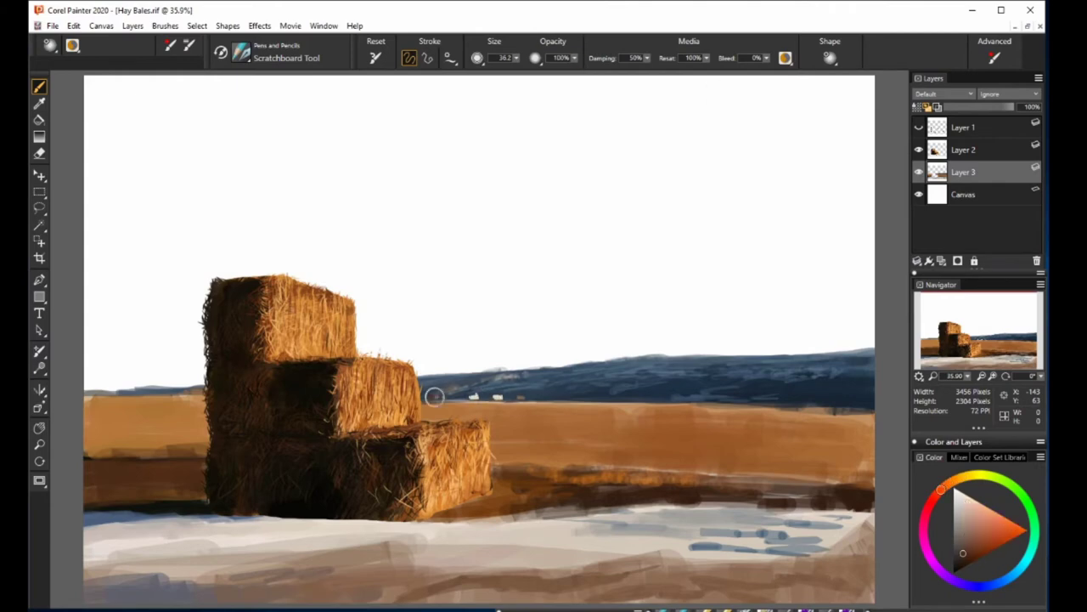
alt+click(508, 393)
alt+click(501, 395)
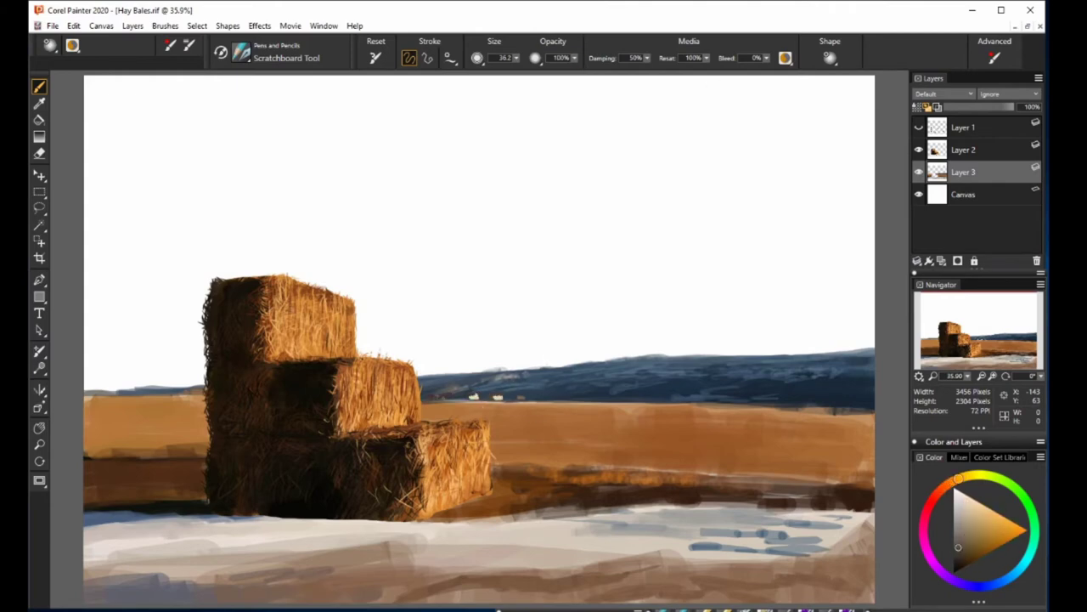
alt+click(497, 393)
alt+click(522, 395)
alt+click(524, 395)
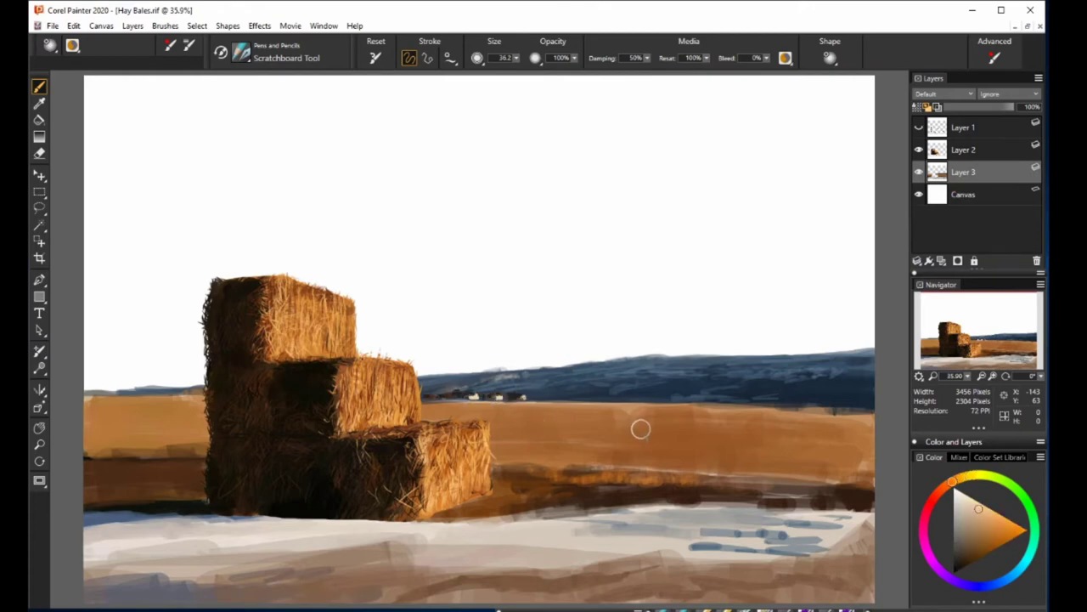
alt+click(563, 394)
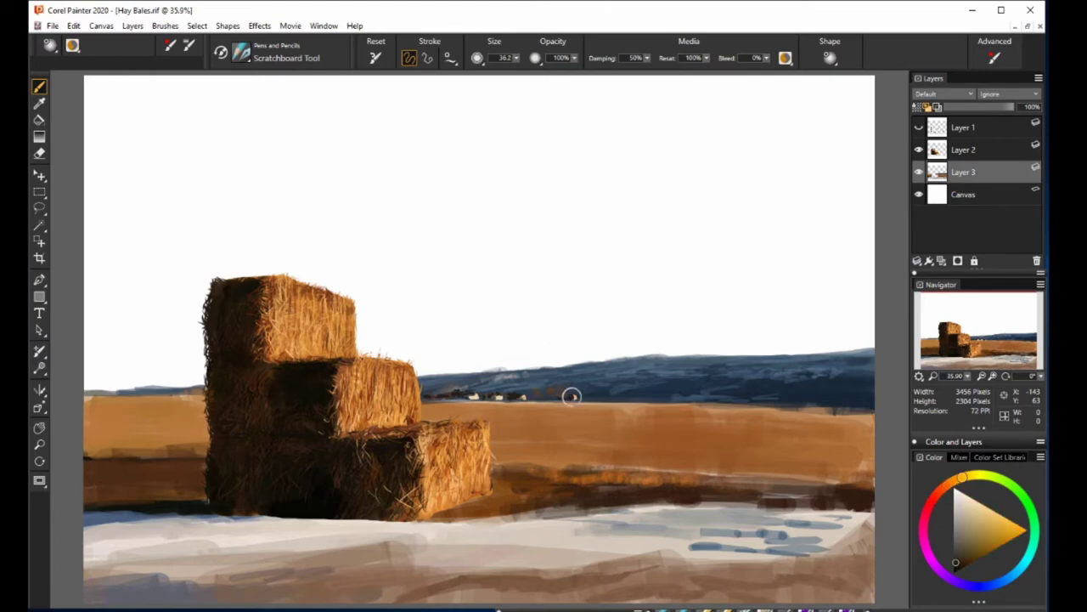
drag(557, 395, 573, 396)
Sample red-browns, oranges and hill blue to add more small marks along the horizon.
alt+click(546, 389)
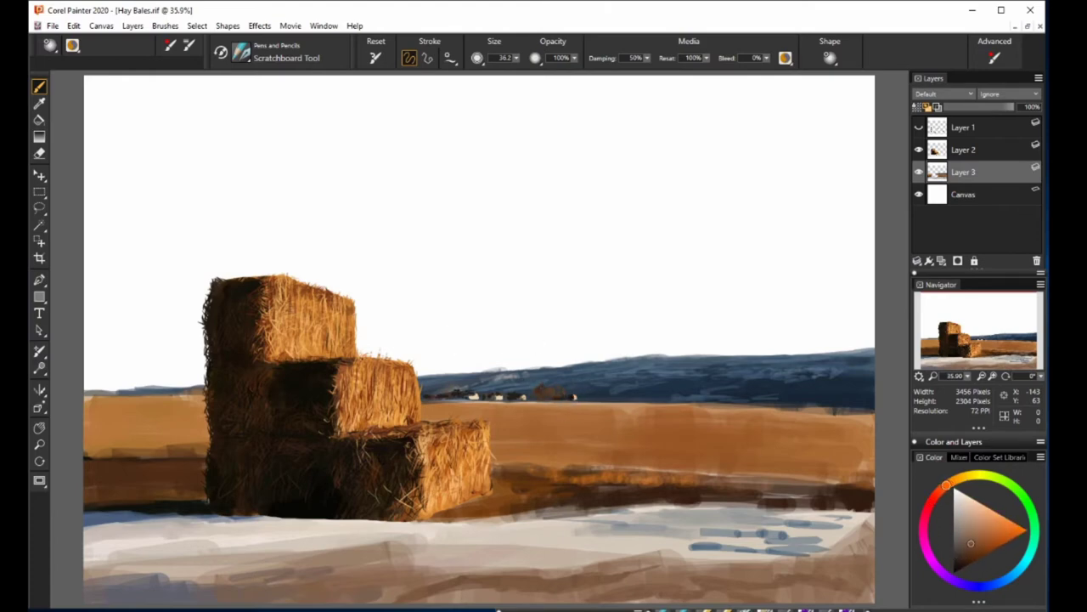
alt+click(495, 463)
alt+click(545, 421)
alt+click(573, 388)
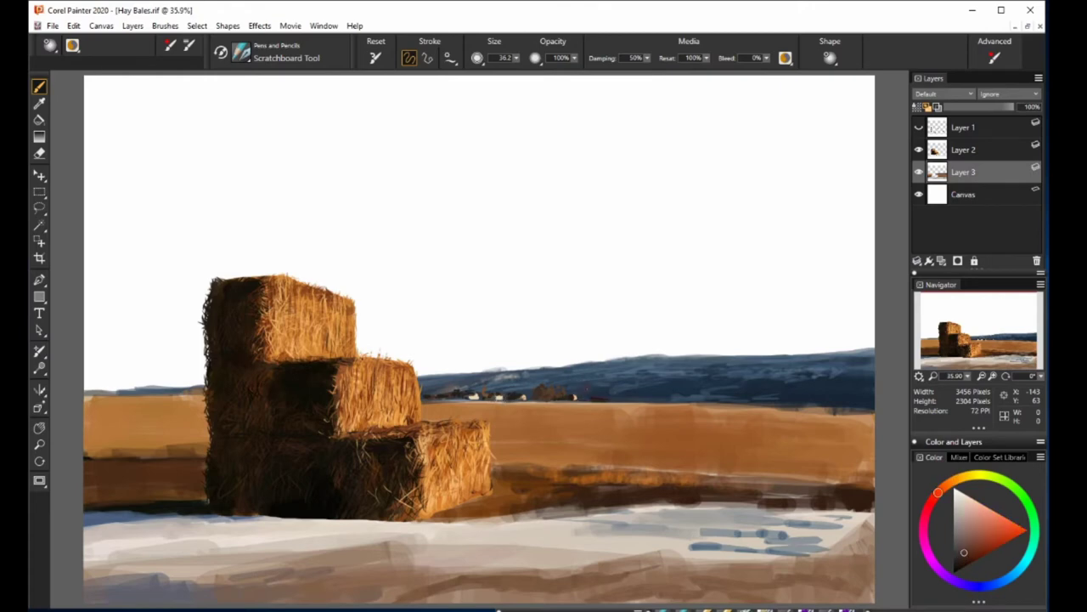
alt+click(593, 399)
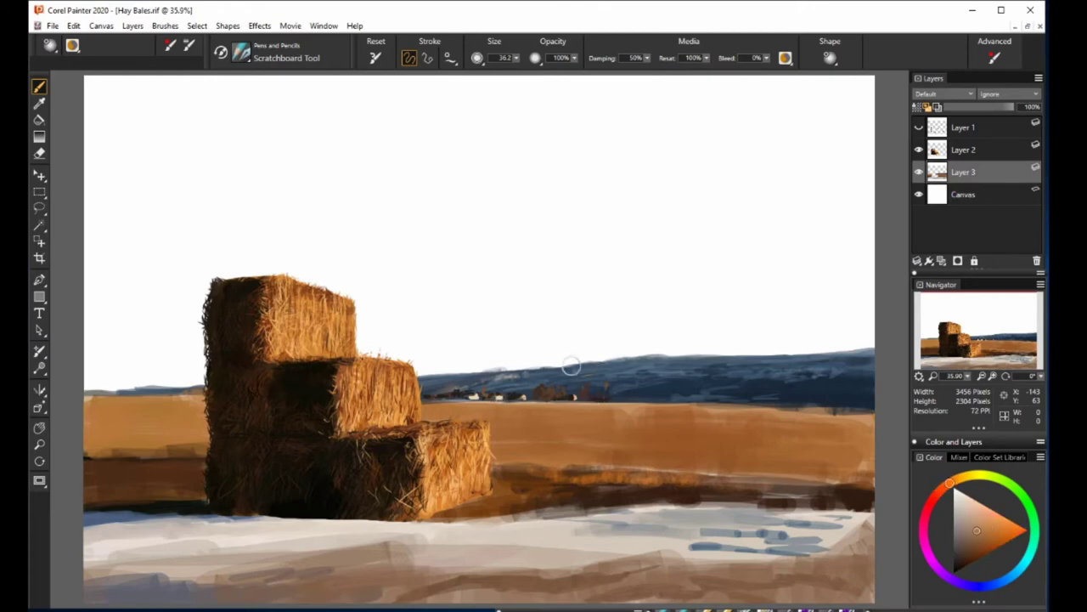
alt+click(719, 405)
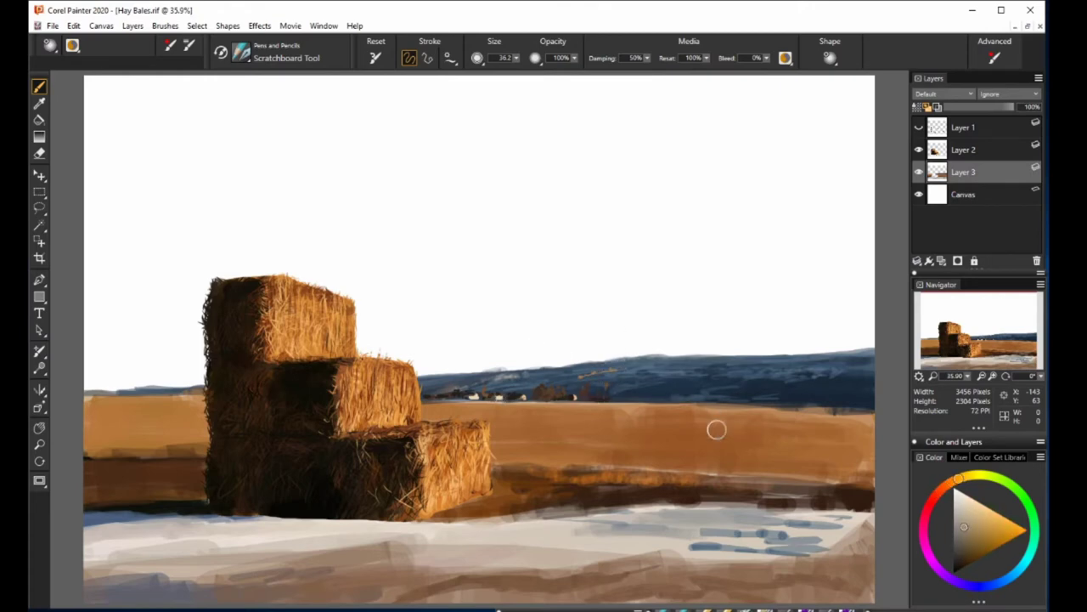
alt+click(725, 371)
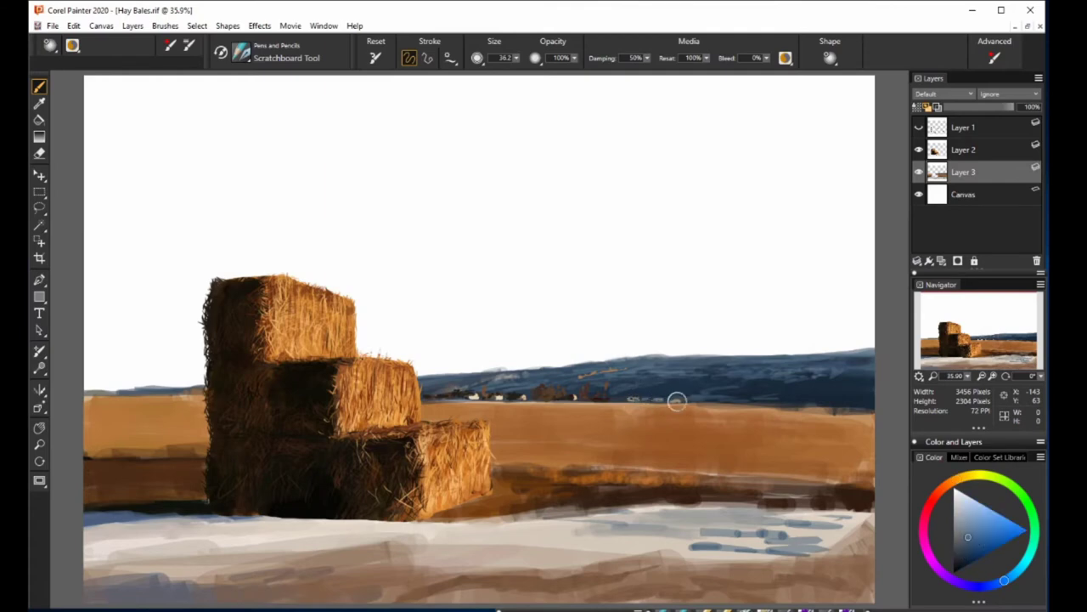
alt+click(837, 483)
alt+click(658, 402)
alt+click(631, 396)
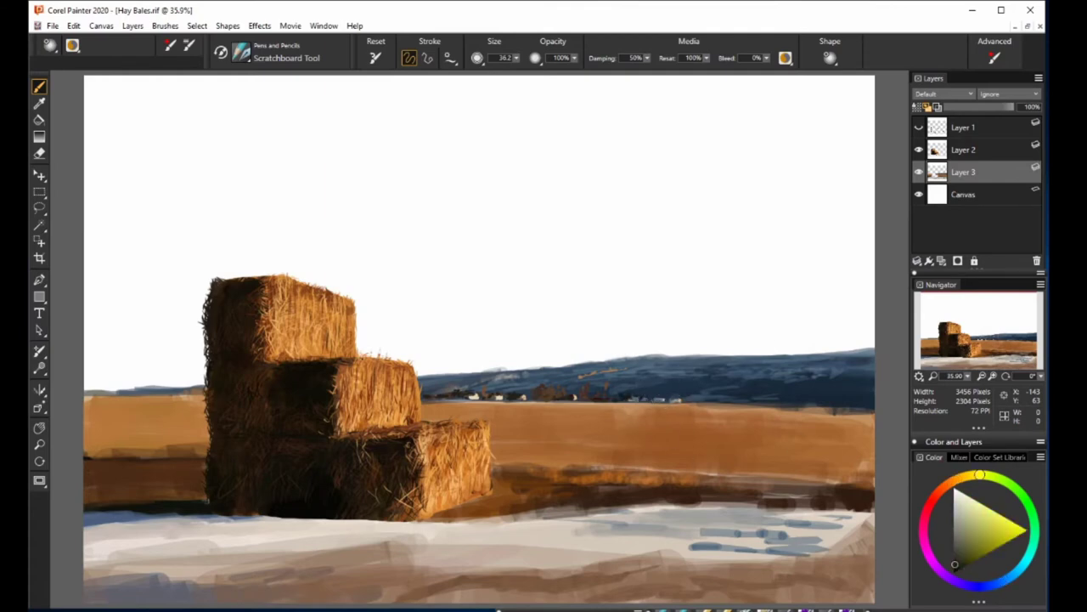
Add lower-opacity orange and greyish touches to the distant horizon, then create a new empty layer.
alt+click(485, 485)
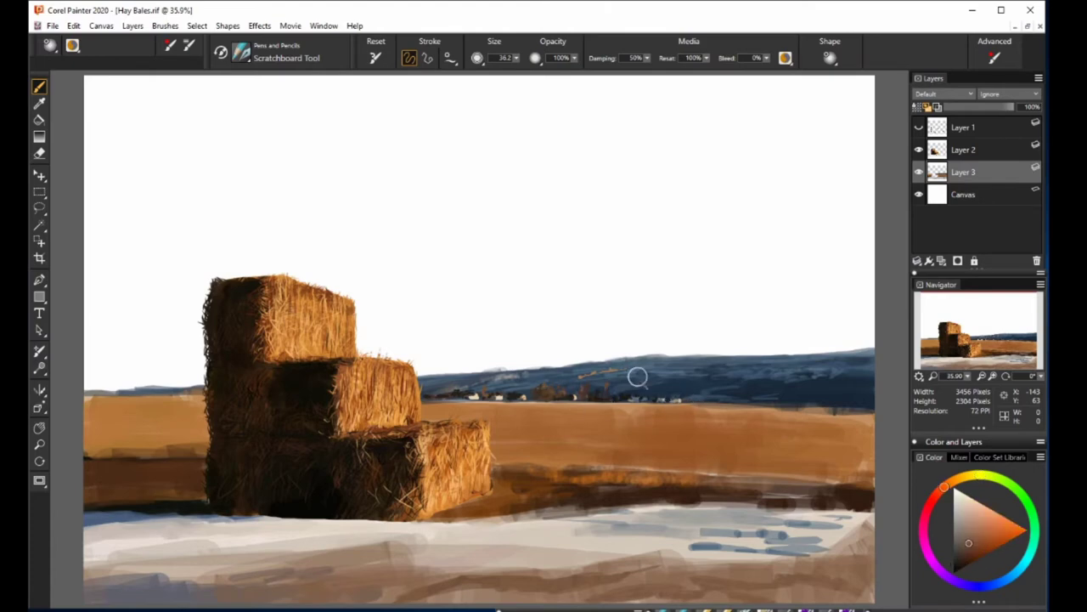
alt+click(661, 395)
alt+click(698, 398)
alt+click(672, 388)
alt+click(768, 384)
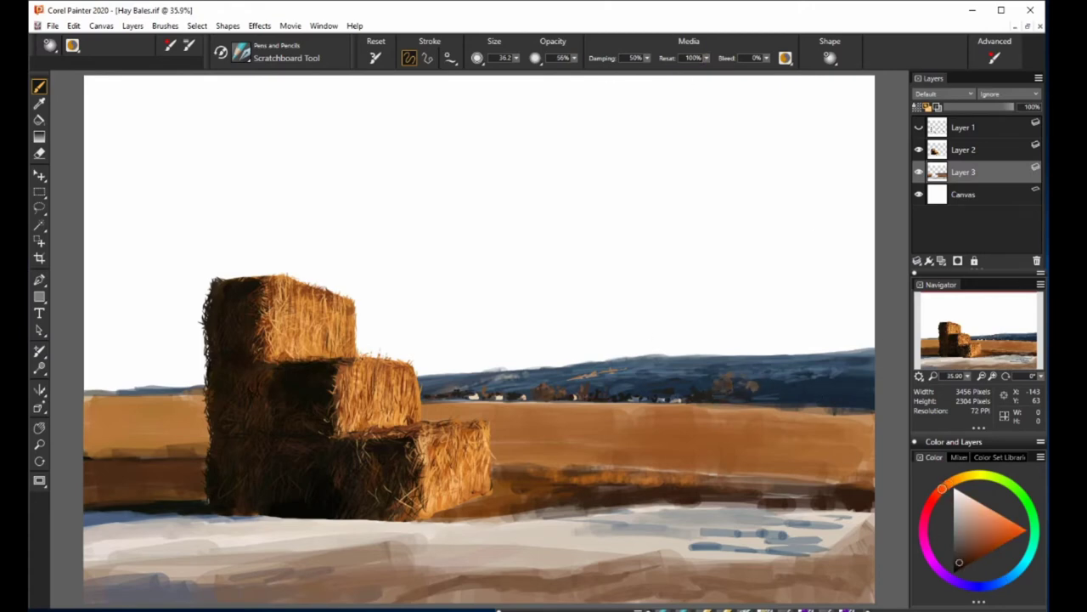
alt+click(781, 398)
alt+click(560, 404)
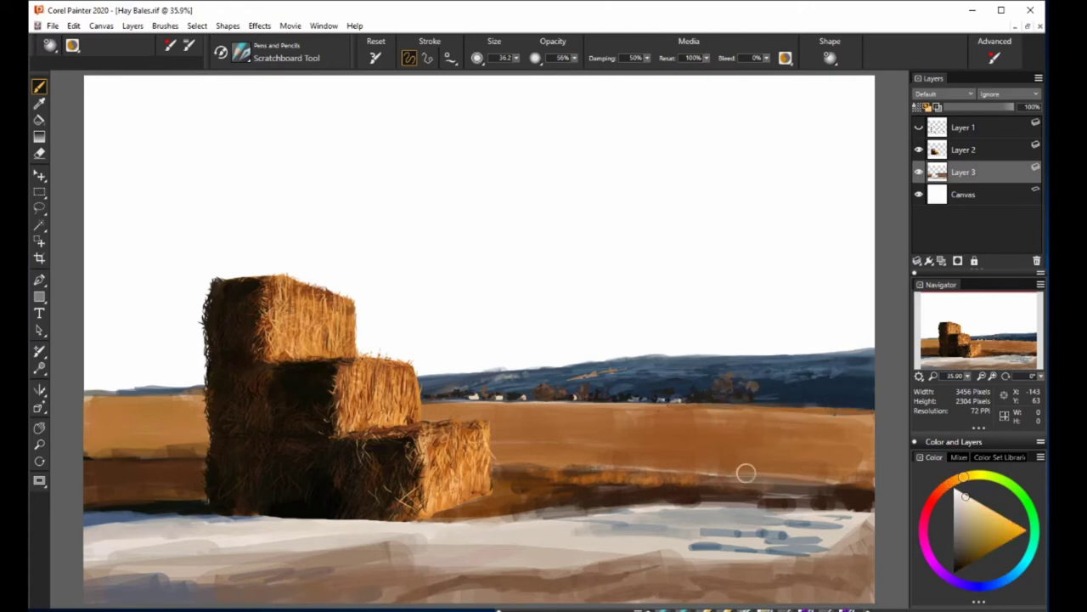
alt+click(747, 473)
key(ctrl+shift+n)
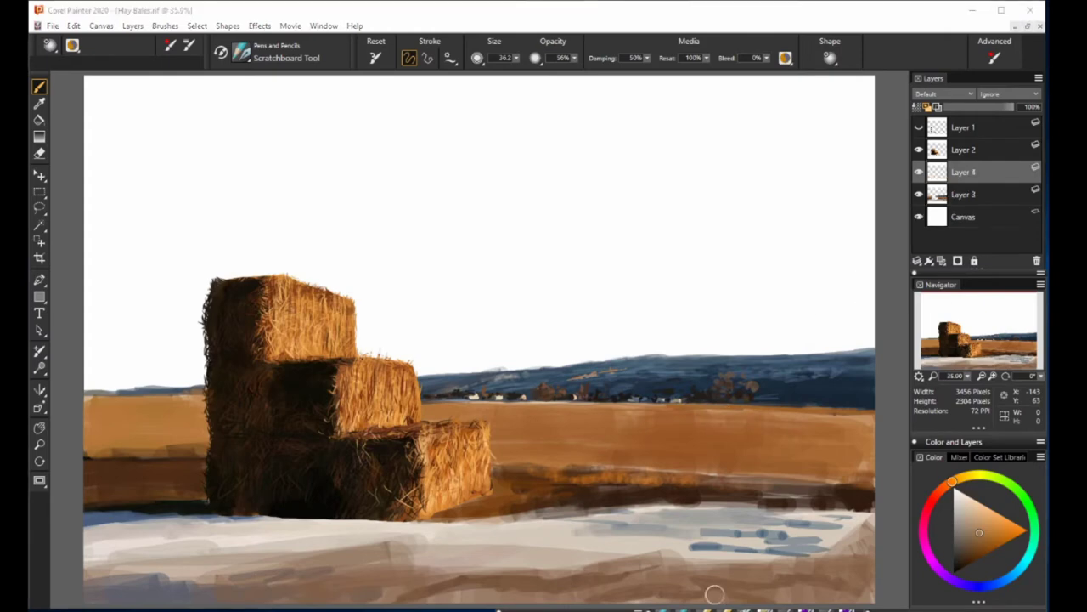
At 100% opacity, handwrite 'There is a tiny road in the distance' with an arrow.
key(0)
drag(451, 119, 650, 140)
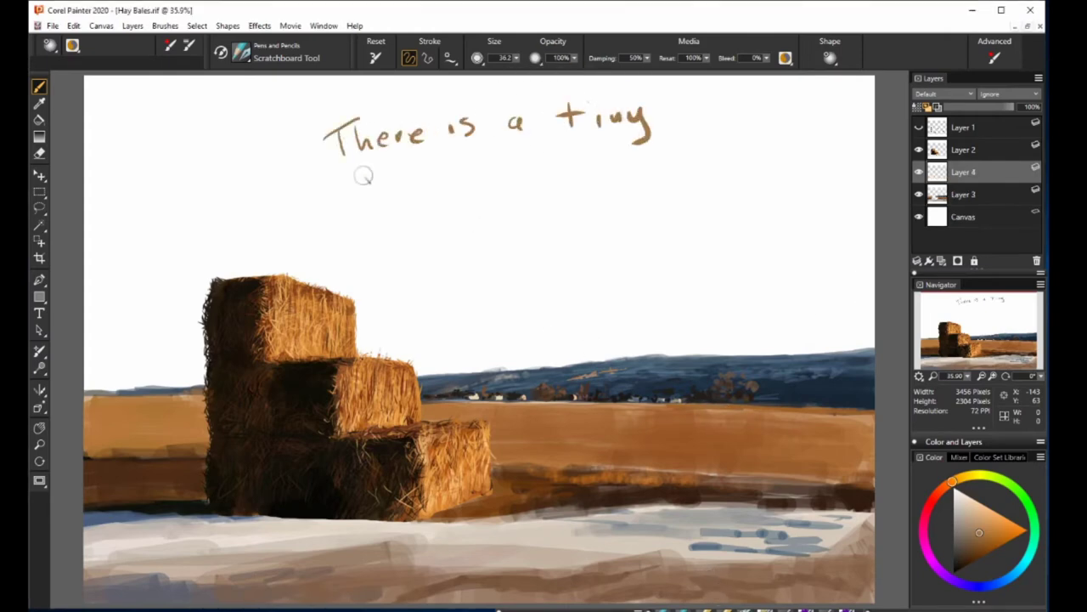
drag(361, 153, 612, 166)
drag(467, 196, 735, 212)
drag(629, 242, 635, 357)
drag(629, 399, 667, 366)
On new Layer 5, draw a thin Flat Color road line, then return to Scratchboard at size 17.6.
key(ctrl+shift+n)
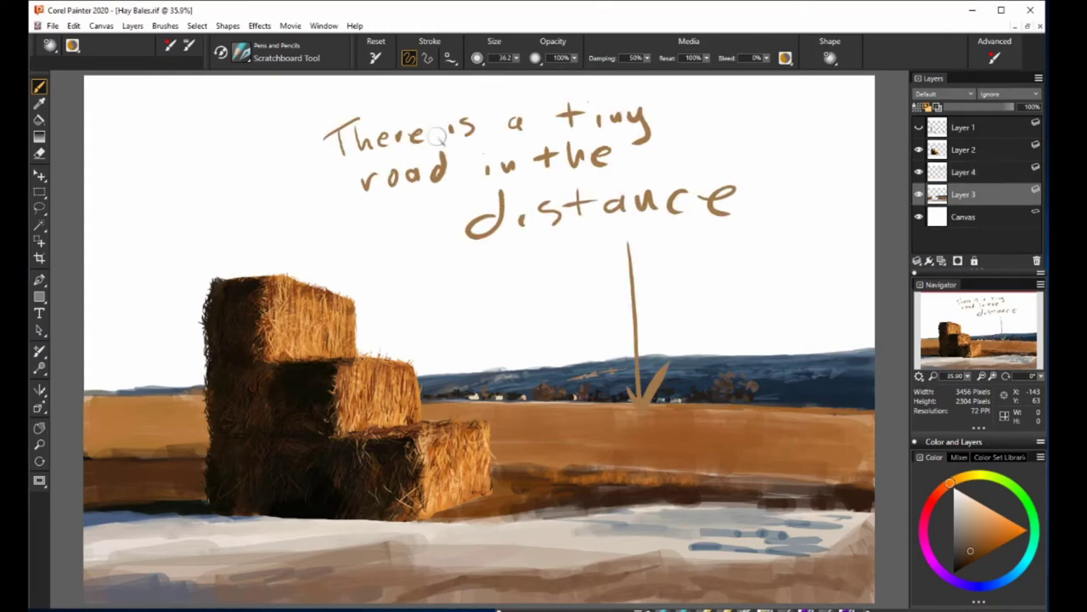
key(b)
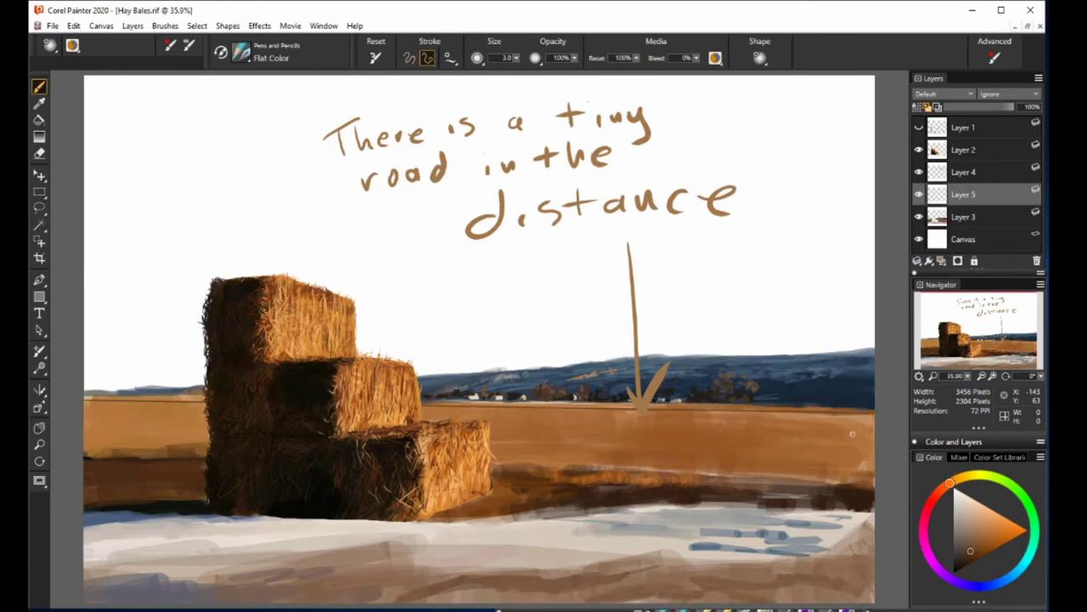
key(bracketright)
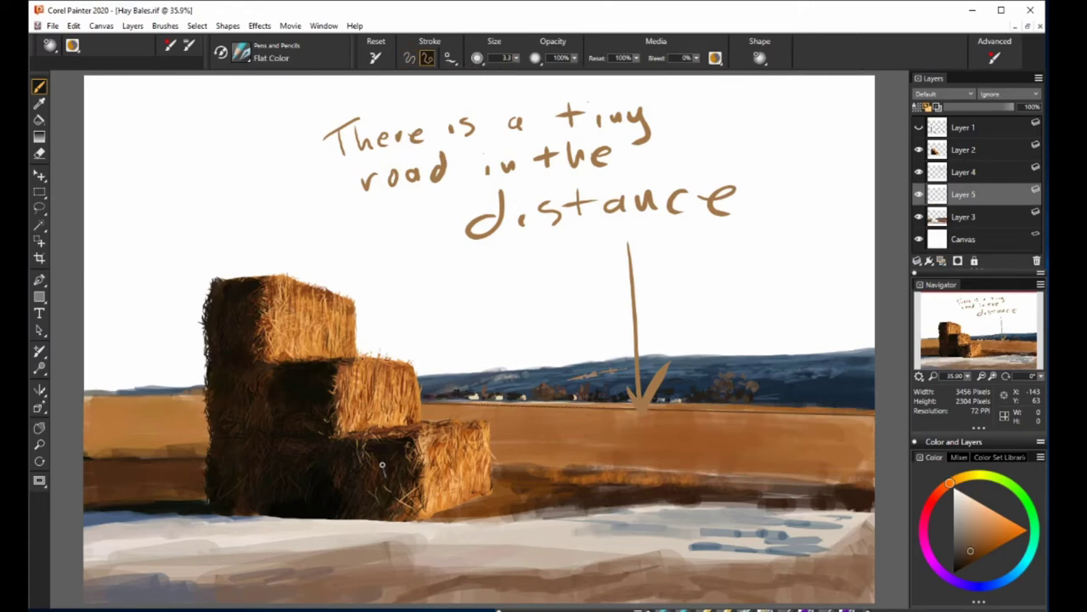
click(410, 59)
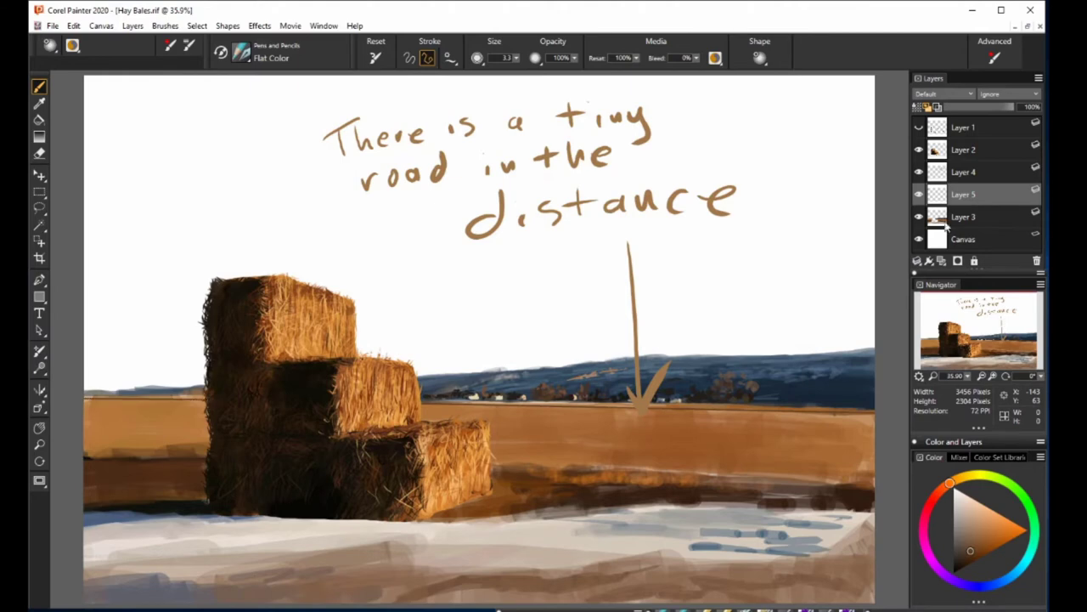
key(slash)
key(bracketleft)
key(bracketleft)
key(bracketleft)
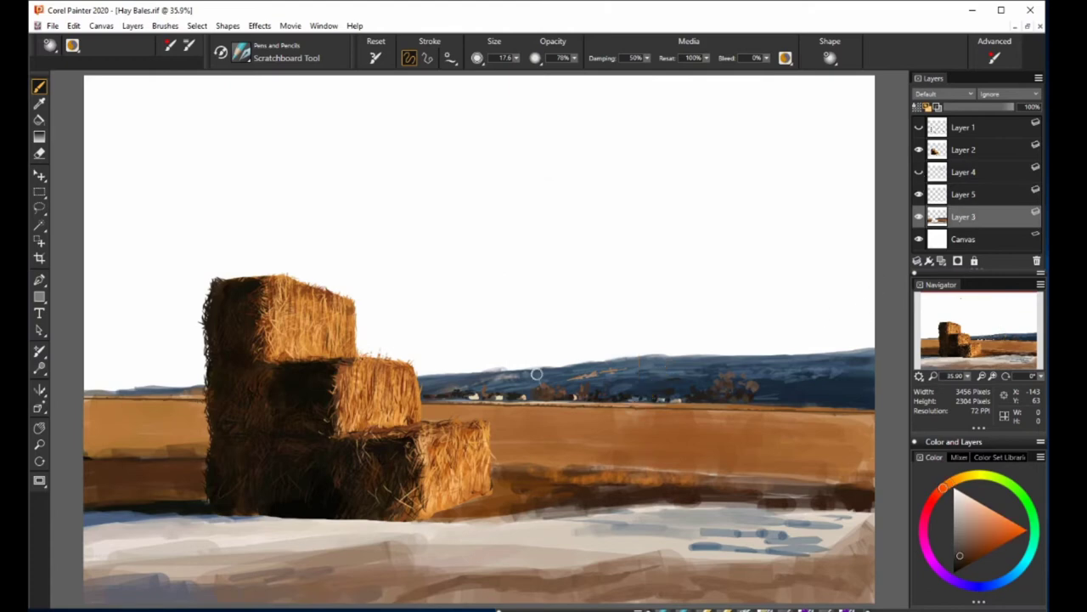
Sample pale, olive, reddish-brown, blue-grey and orange colours along the left horizon.
alt+click(143, 393)
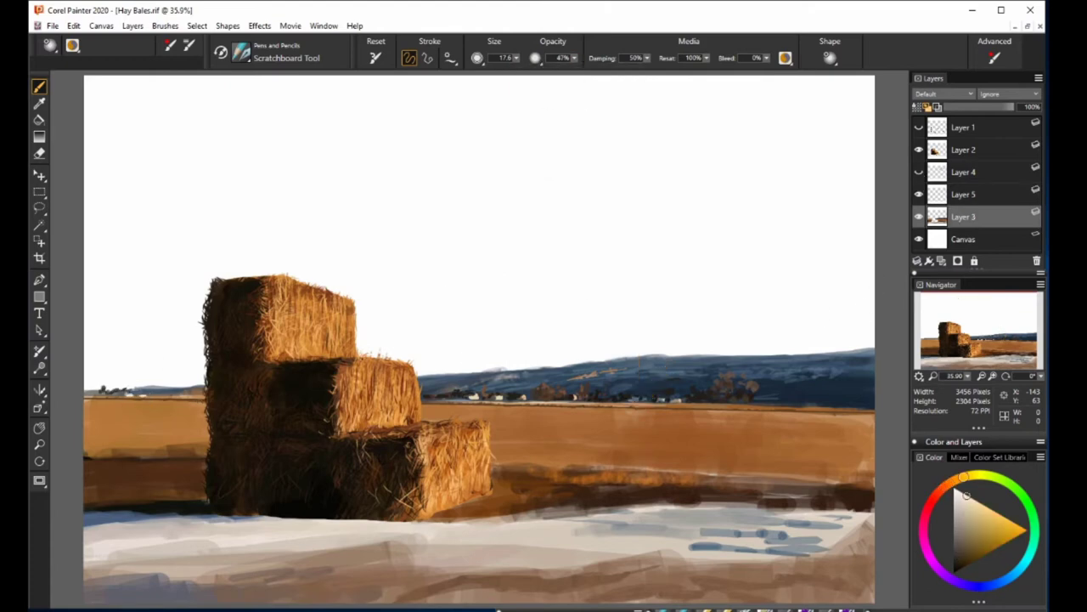
alt+click(93, 387)
alt+click(91, 383)
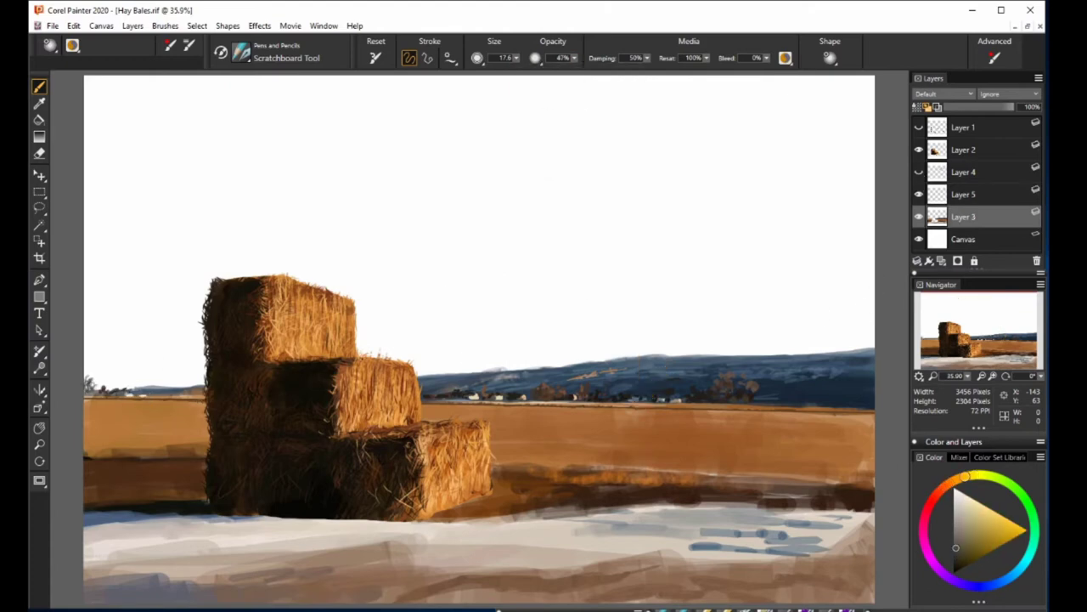
alt+click(210, 401)
alt+click(129, 388)
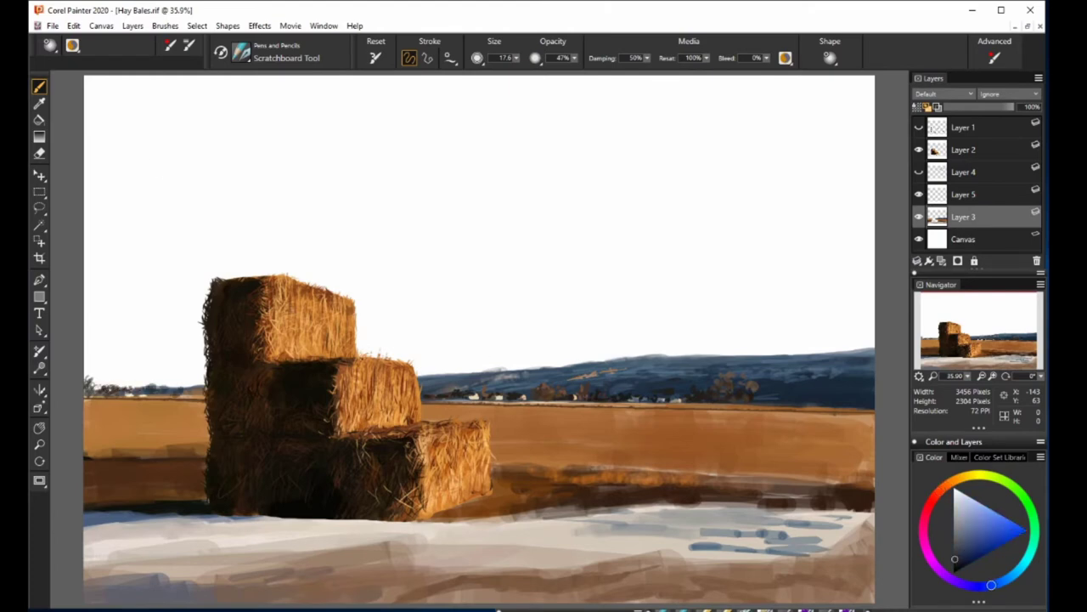
alt+click(148, 398)
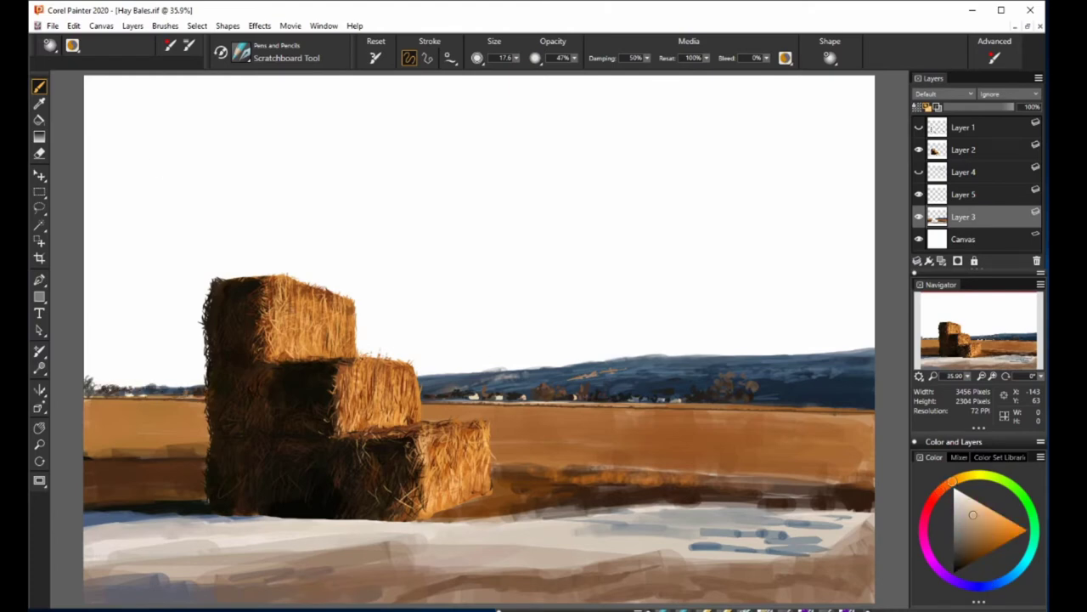
Sample the dark blue hill colours, set brush opacity to 55%, and pick the near-white sky.
alt+click(421, 397)
alt+click(435, 393)
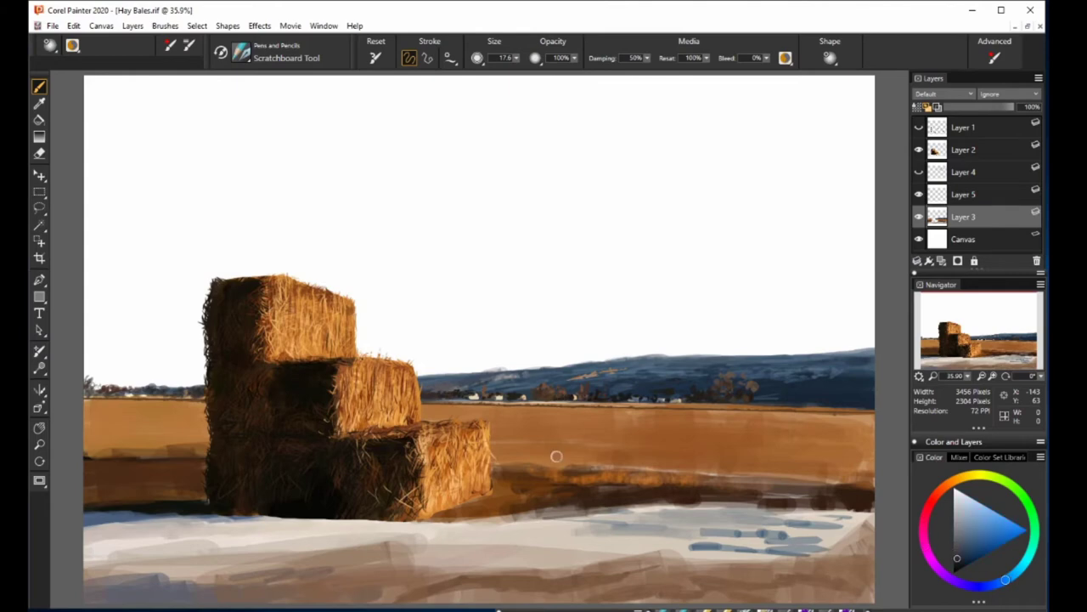
alt+click(545, 394)
alt+click(575, 396)
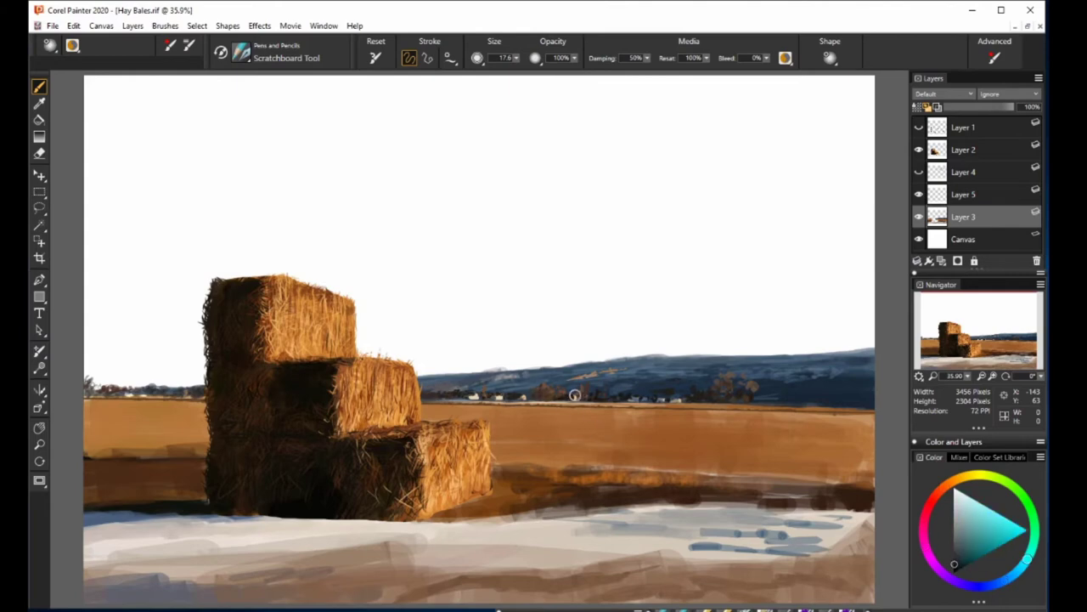
key(5)
key(5)
alt+click(753, 331)
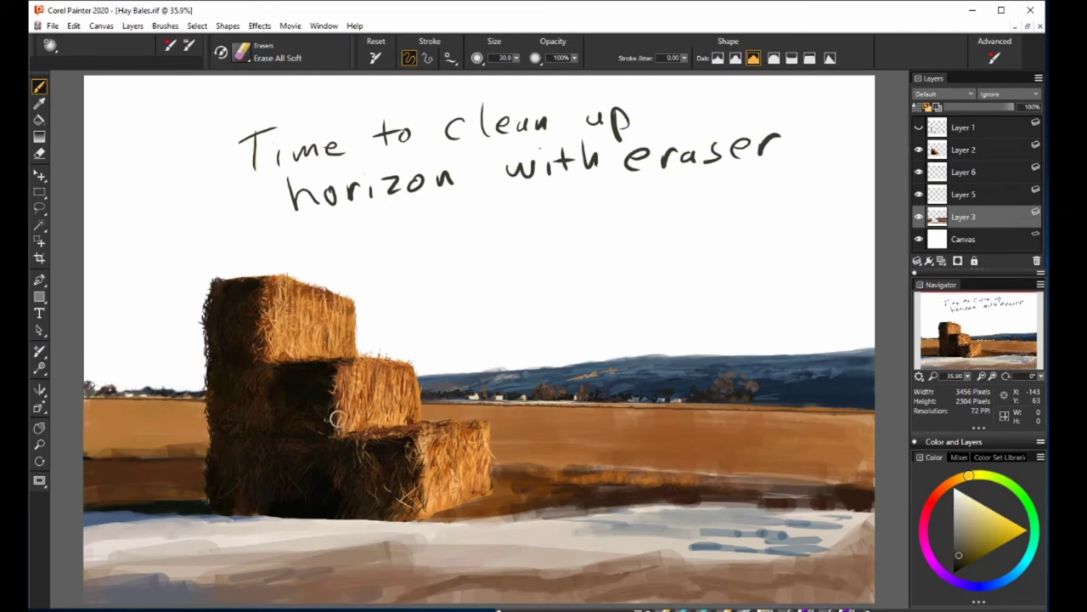
Erase the grey smudge above the horizon, clean the blue hill's top edge, and set opacity to 63%.
drag(486, 370, 508, 374)
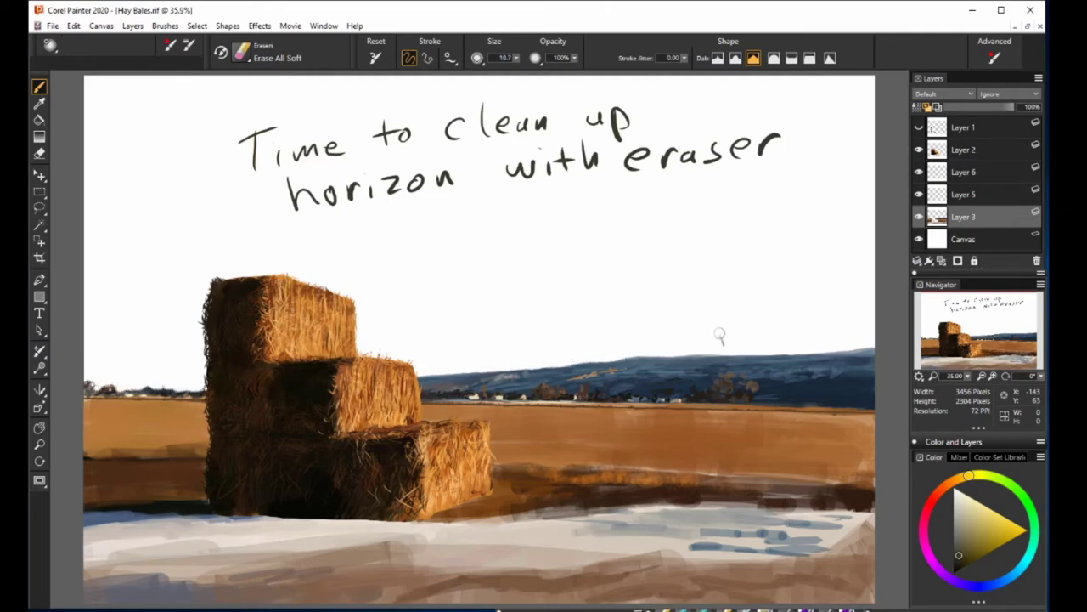
drag(684, 356, 795, 348)
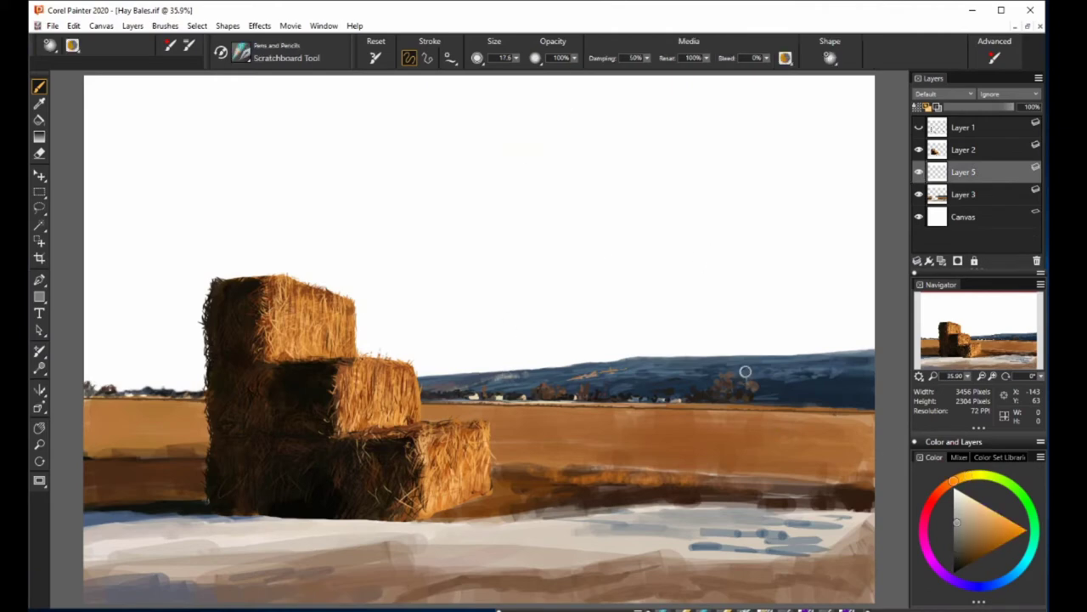
drag(575, 58, 557, 85)
Sample dark and lighter grey-blues from the hills and enlarge the brush.
alt+click(568, 382)
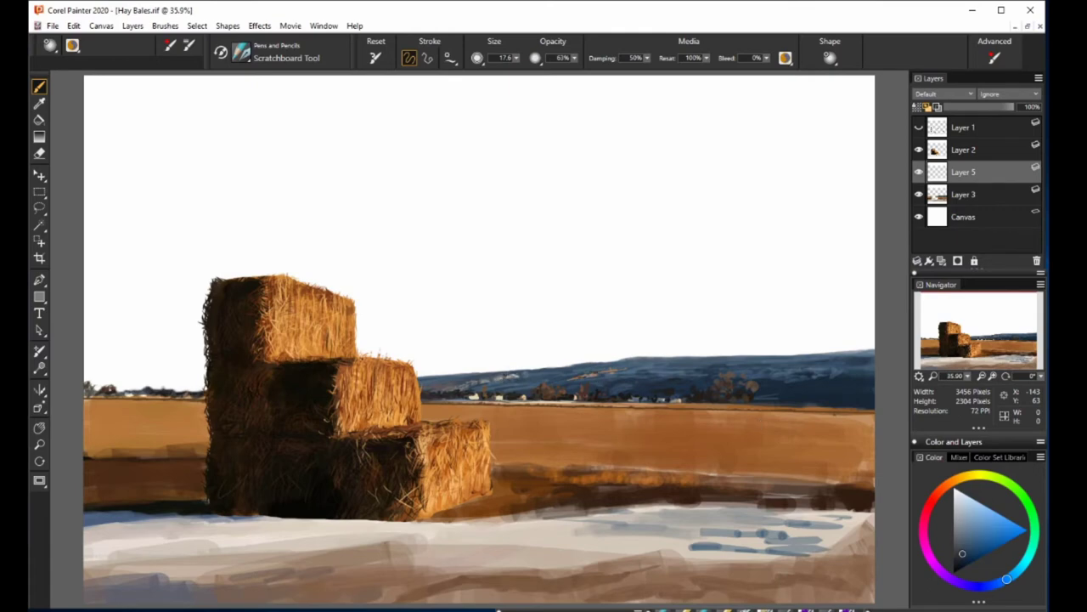
alt+click(679, 350)
alt+click(683, 382)
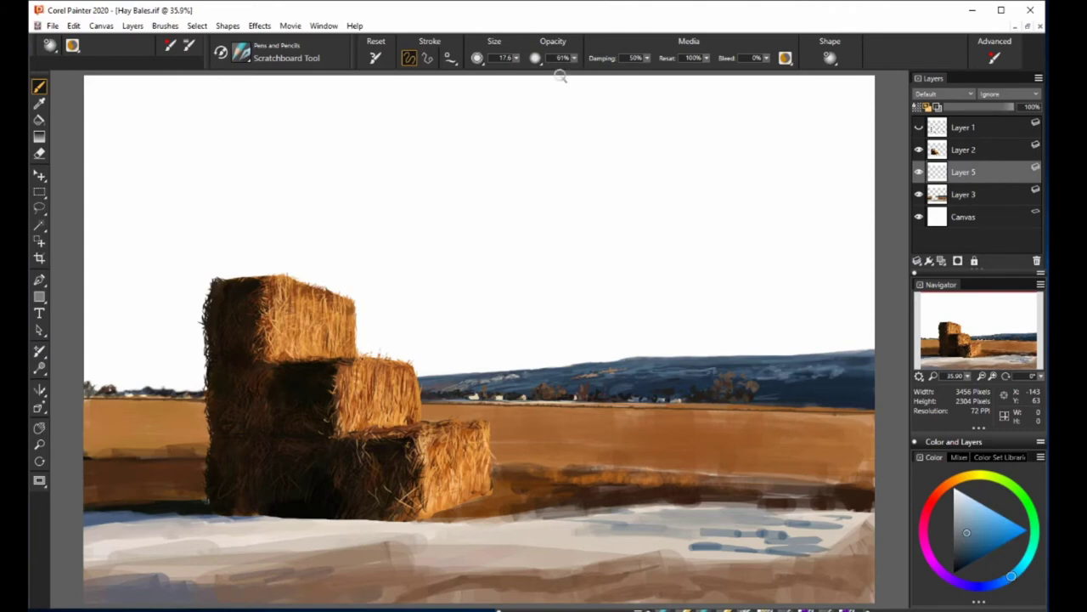
key(bracketright)
key(bracketright)
key(bracketright)
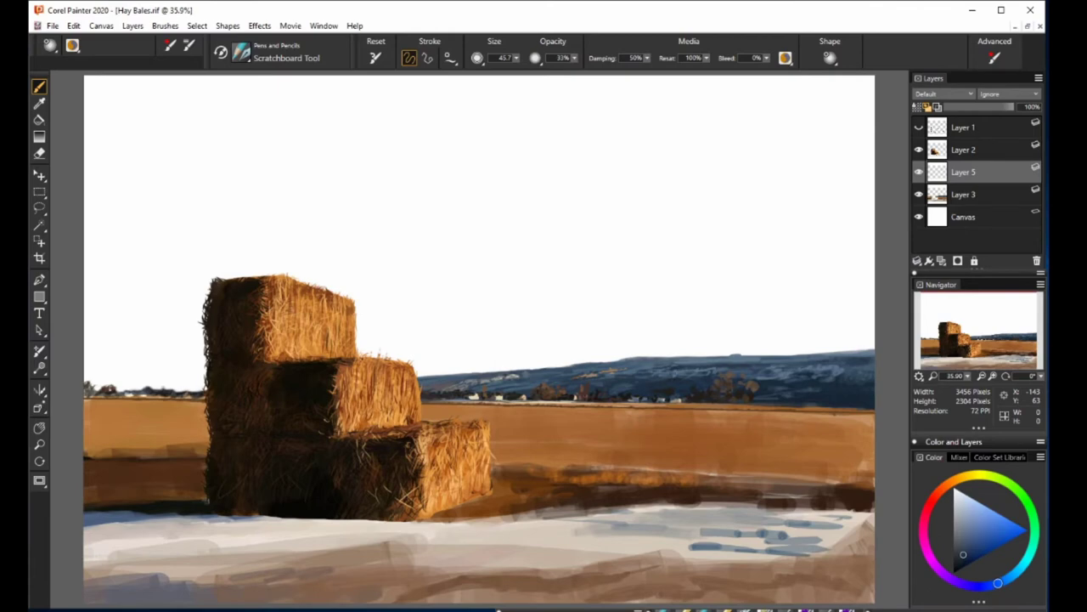
On a new layer, handwrite an orange-brown note about thin field rows with an arrow to the field.
alt+click(770, 588)
key(ctrl+shift+n)
drag(198, 109, 198, 136)
drag(247, 131, 338, 114)
drag(370, 106, 449, 110)
mouse_move(466, 93)
mouse_down()
mouse_move(507, 110)
mouse_move(730, 100)
mouse_up()
drag(219, 170, 736, 140)
drag(685, 180, 608, 396)
drag(599, 346, 595, 453)
drag(677, 380, 608, 403)
On another new layer, rule thin straight dark row lines across the field.
key(ctrl+shift+n)
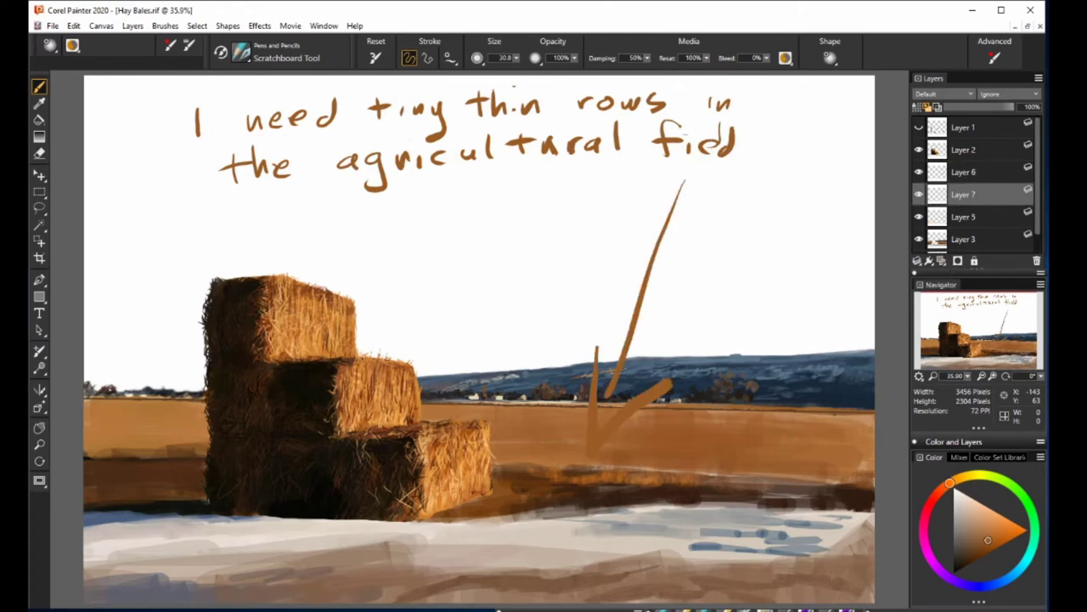
key(ctrl+minus)
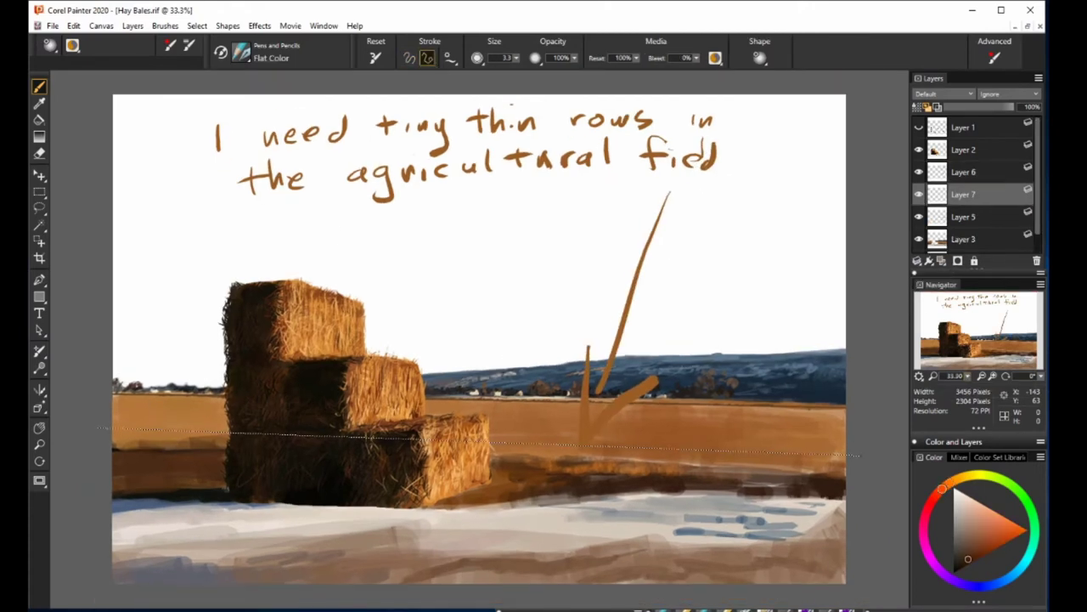
drag(845, 451, 112, 432)
mouse_move(845, 446)
mouse_down()
mouse_move(112, 425)
mouse_move(113, 409)
mouse_up()
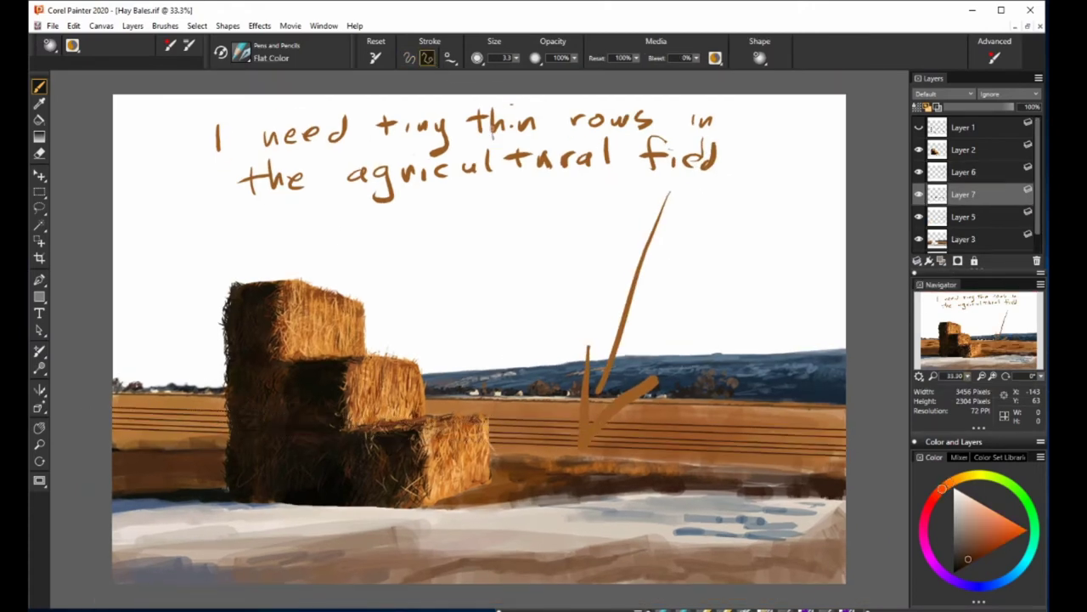
mouse_move(846, 422)
mouse_down()
mouse_move(112, 399)
mouse_move(112, 416)
mouse_up()
Add a note comparing the lines to a ruler on the note layer, then delete that layer.
click(963, 171)
mouse_move(387, 238)
mouse_down()
mouse_move(420, 268)
mouse_move(429, 256)
mouse_up()
drag(442, 234, 455, 255)
drag(475, 235, 464, 255)
mouse_move(518, 230)
mouse_down()
mouse_move(574, 226)
mouse_move(618, 251)
mouse_up()
drag(409, 280, 565, 270)
mouse_move(404, 307)
mouse_down()
mouse_move(397, 342)
mouse_move(567, 299)
mouse_up()
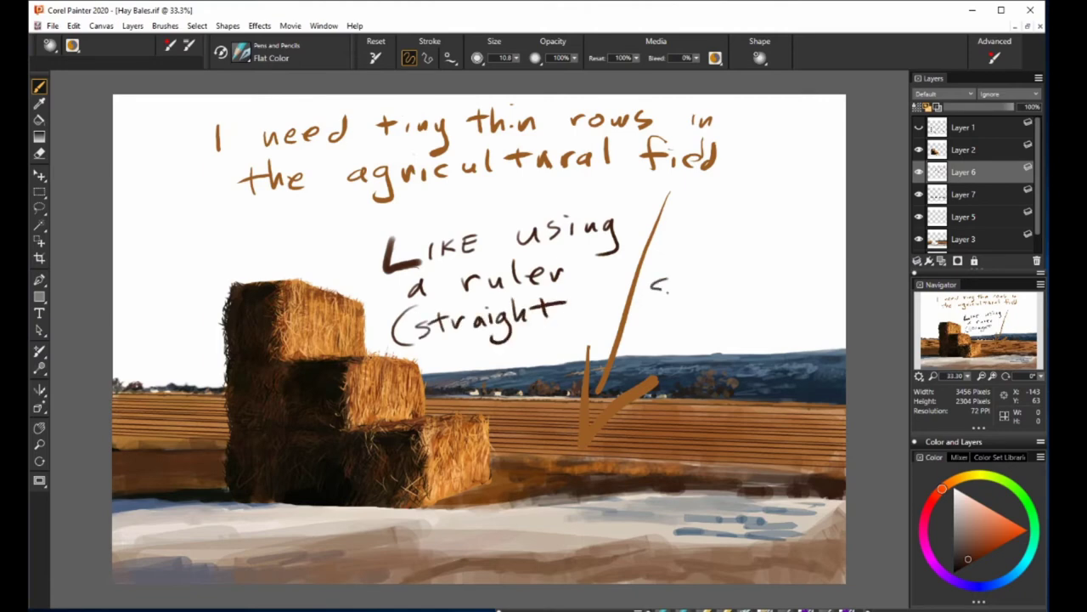
drag(652, 280, 784, 281)
drag(775, 238, 777, 304)
drag(608, 195, 798, 246)
key(Delete)
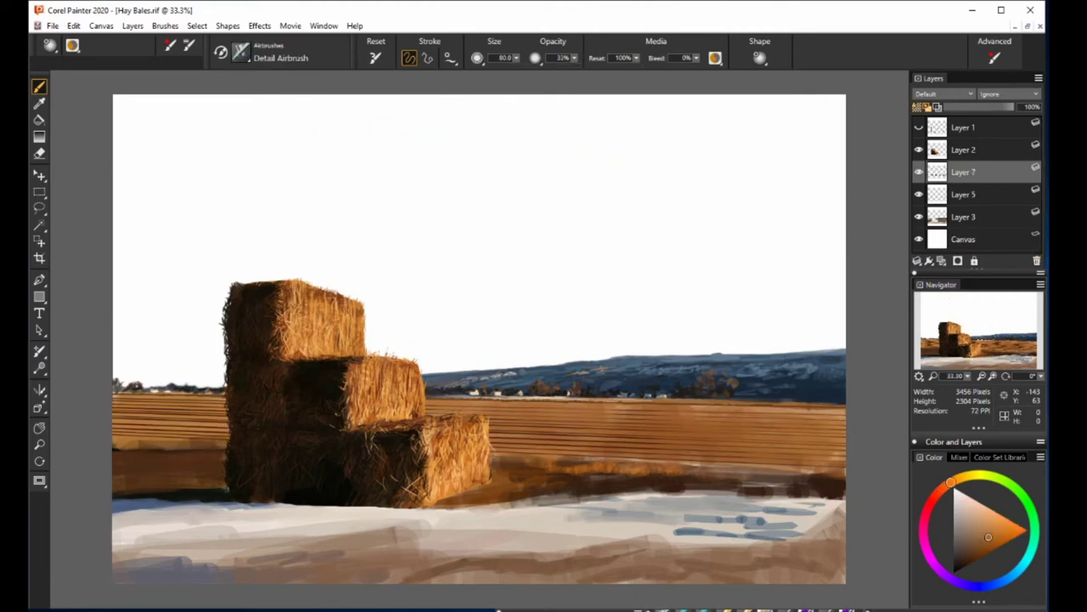
Handwrite a note about using transparency to paint the lines faintly into the field.
drag(242, 148, 518, 162)
drag(373, 134, 782, 153)
mouse_move(242, 208)
mouse_down()
mouse_move(595, 170)
mouse_move(425, 230)
mouse_move(709, 203)
mouse_up()
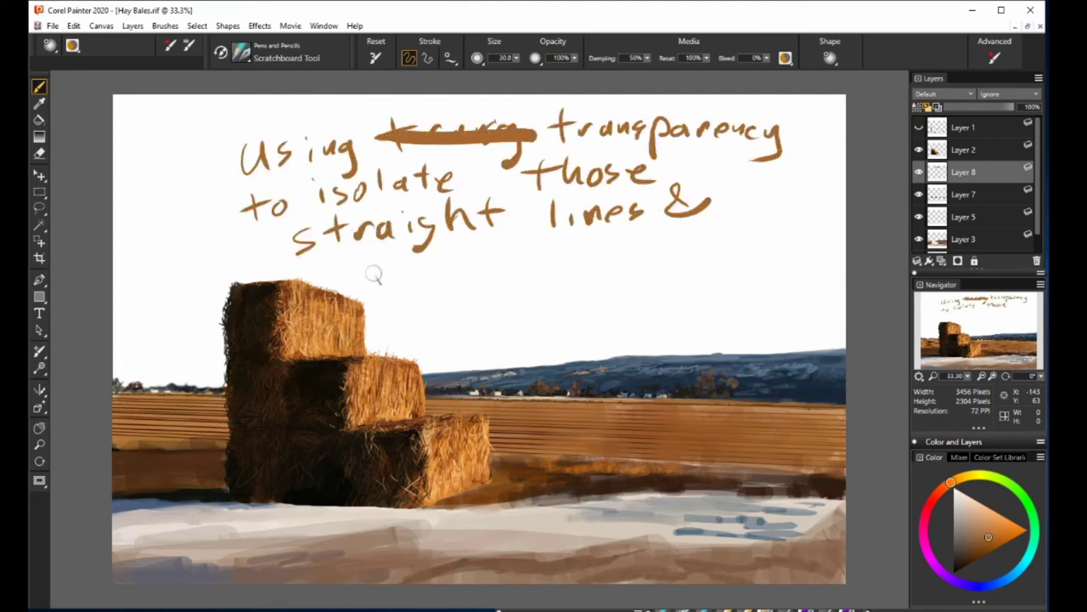
mouse_move(374, 280)
mouse_down()
mouse_move(642, 255)
mouse_move(814, 270)
mouse_up()
drag(419, 293, 497, 301)
drag(527, 272, 599, 297)
mouse_move(633, 276)
mouse_down()
mouse_move(680, 298)
mouse_move(731, 301)
mouse_up()
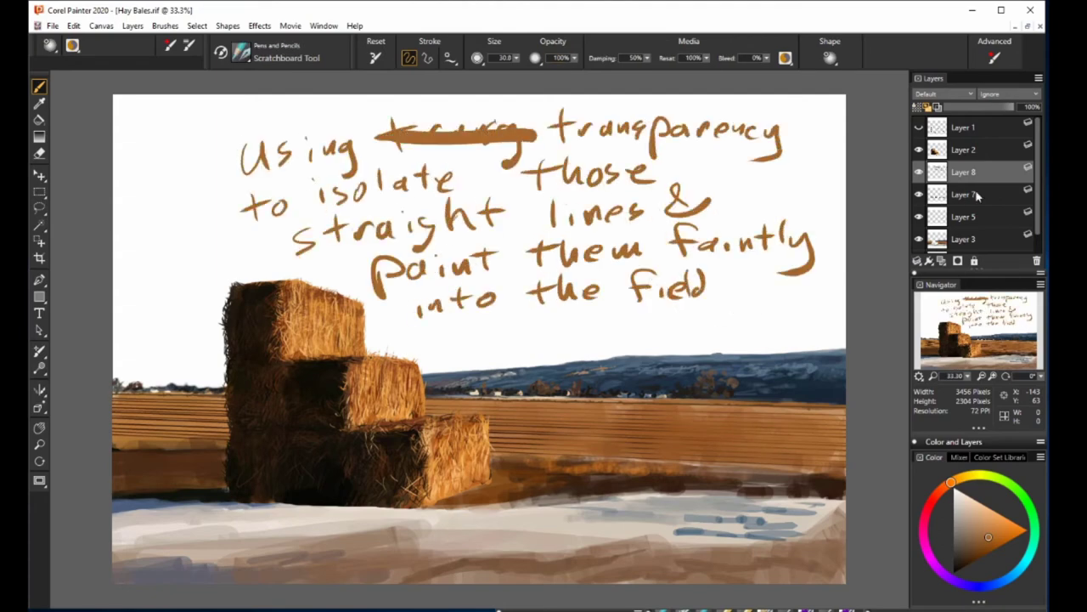
Soften the row lines across the right, middle and left of the field on the rows layer.
click(964, 193)
drag(510, 423, 671, 429)
drag(497, 452, 615, 451)
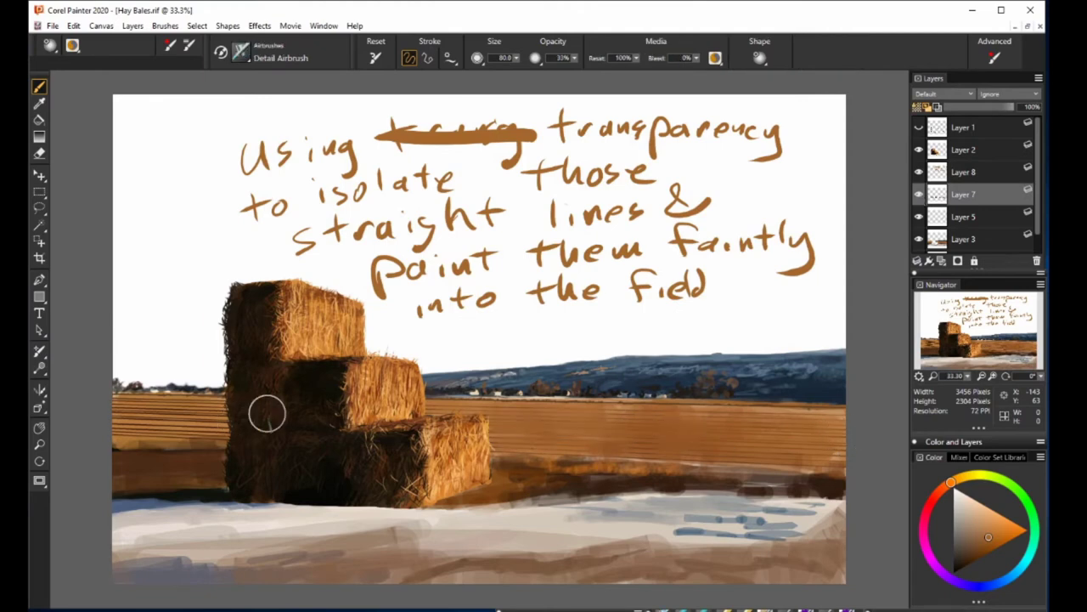
mouse_move(128, 412)
mouse_down()
mouse_move(221, 408)
mouse_move(229, 429)
mouse_up()
On the field layer, return to the scratchy brush at 15% opacity with light and dark orange colours.
click(963, 216)
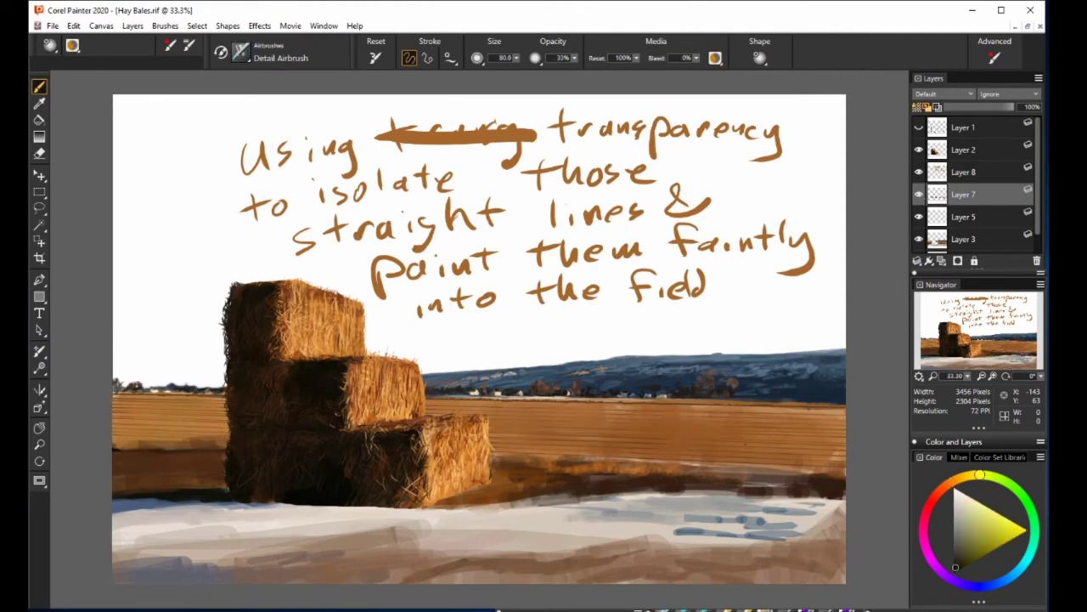
key(1)
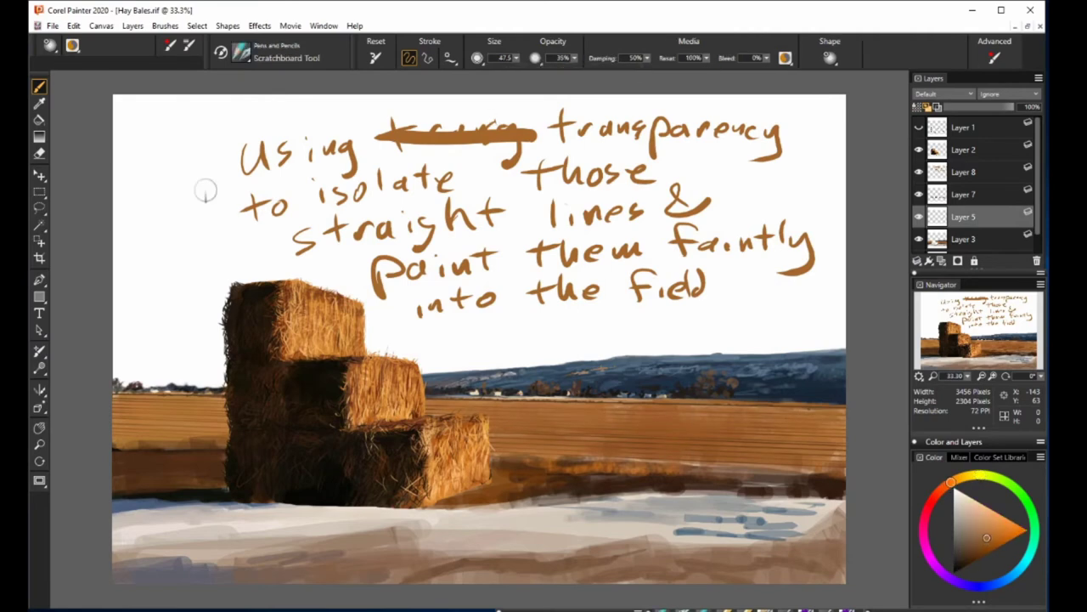
alt+click(594, 408)
key(1)
key(5)
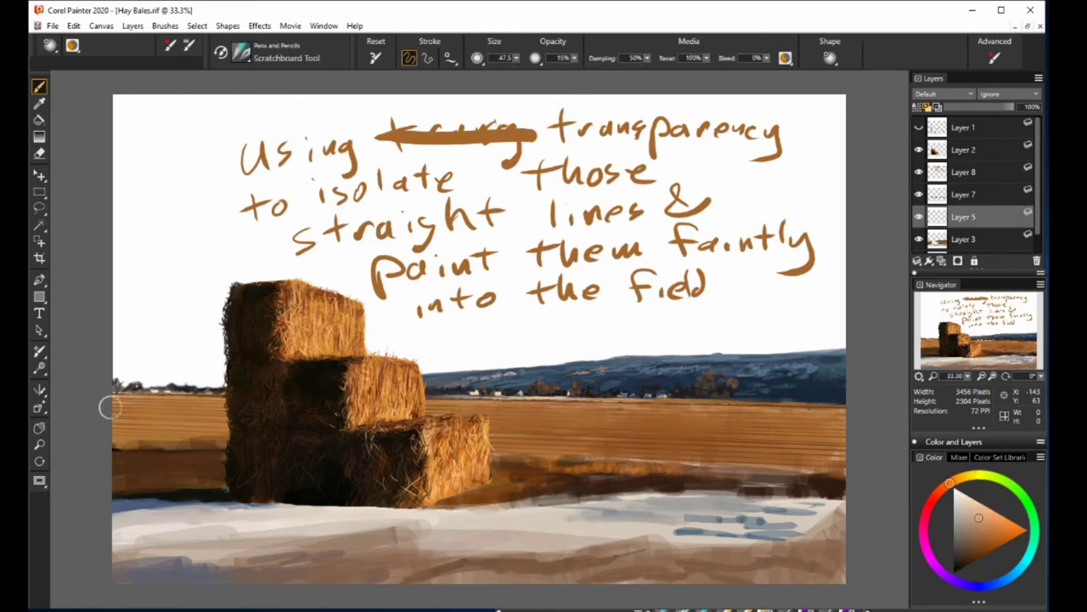
alt+click(634, 476)
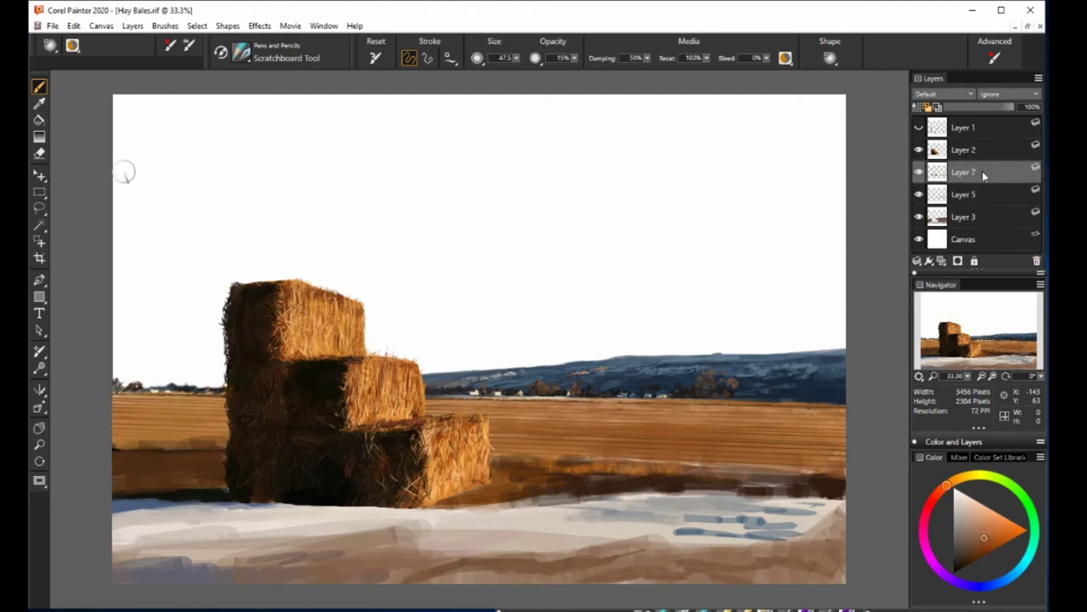
Delete the transparency note layer, fade the rows layer to 83%, and raise brush opacity to full.
key(8)
key(3)
click(979, 197)
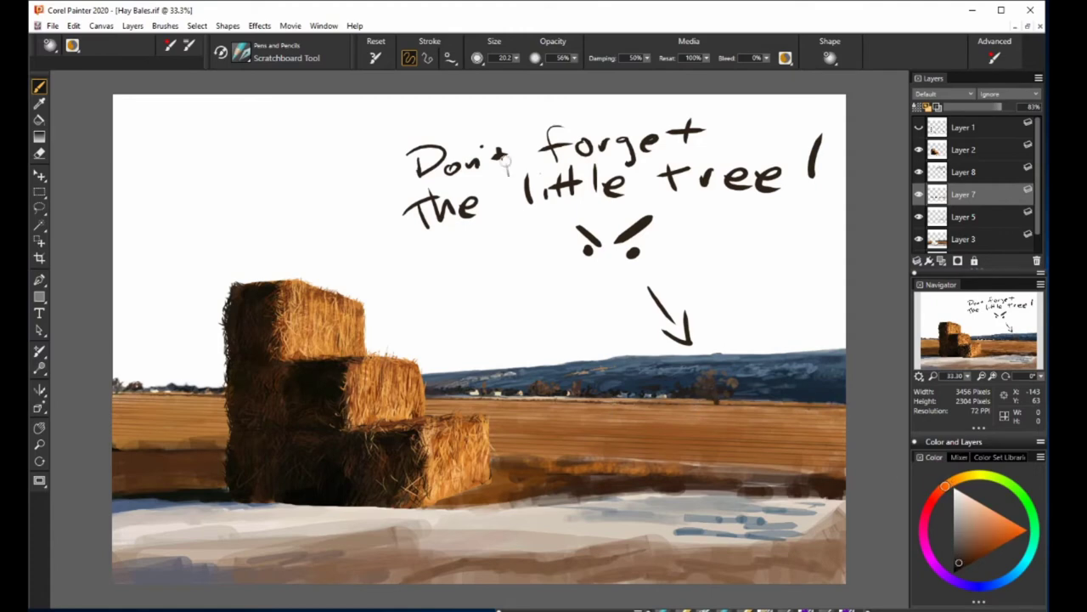
drag(574, 57, 679, 63)
Sample dark colours near the horizon tree and the orange-brown of the field.
alt+click(726, 385)
alt+click(746, 394)
alt+click(715, 394)
alt+click(715, 404)
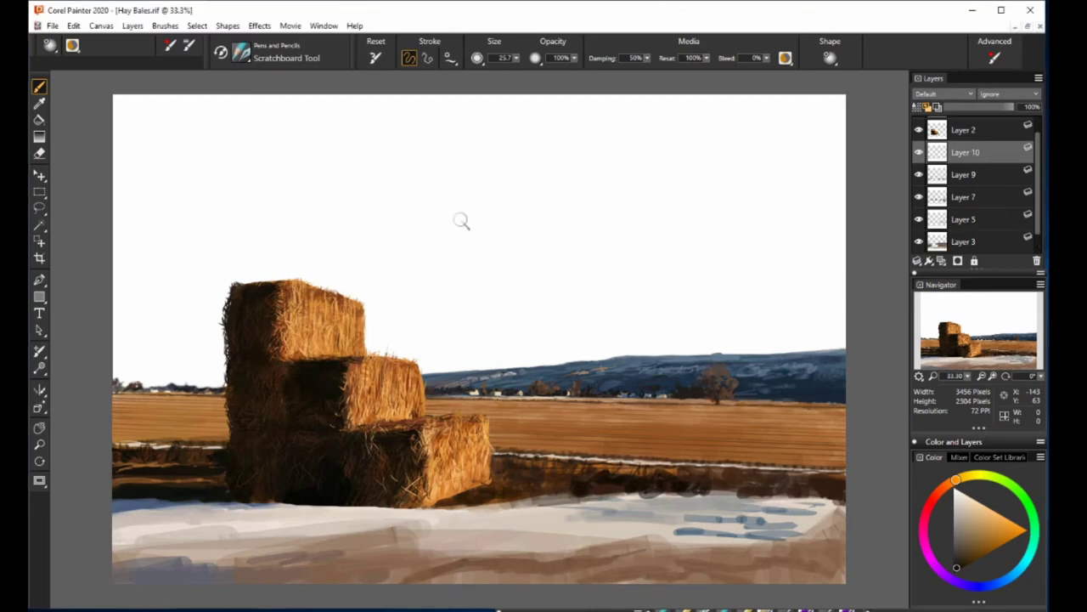
Handwrite a note, with an arrow, explaining the line is a narrow ditch with unmelted snow.
drag(410, 174, 476, 178)
drag(502, 144, 571, 153)
drag(484, 201, 544, 450)
drag(520, 199, 722, 140)
drag(558, 237, 701, 182)
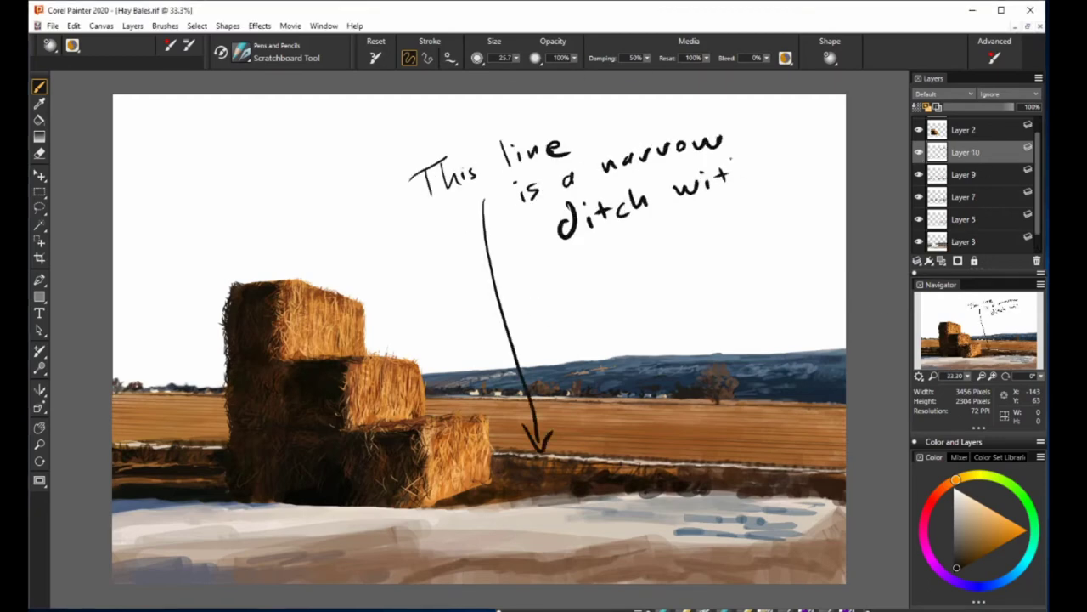
mouse_move(548, 280)
mouse_down()
mouse_move(697, 216)
mouse_move(674, 260)
mouse_move(713, 254)
mouse_up()
drag(738, 255, 769, 227)
Select the field details layer, set brush opacity to 41%, and sample darker field browns.
click(963, 174)
click(535, 57)
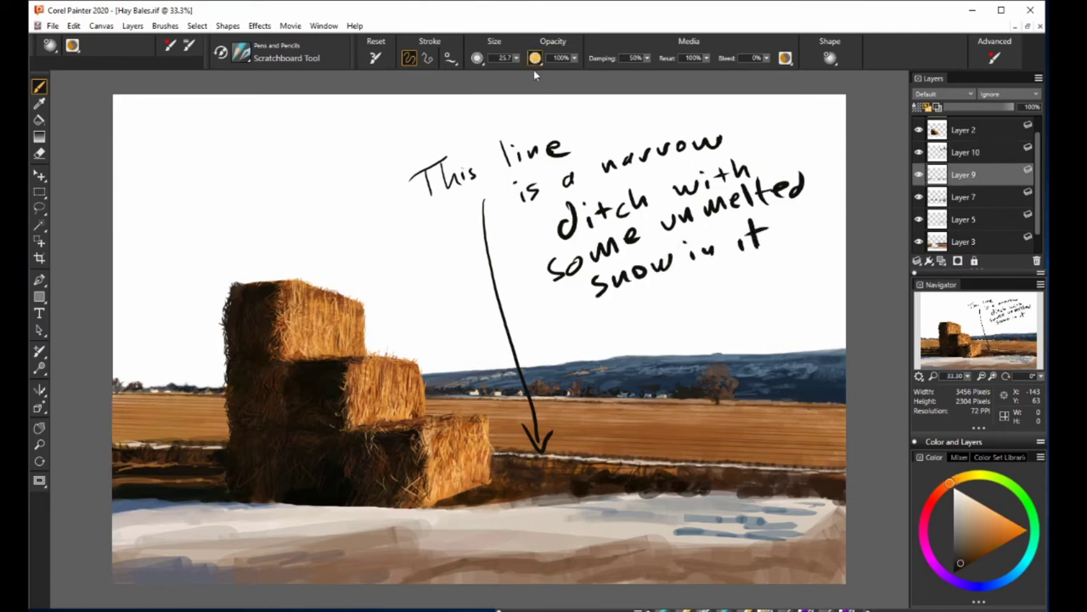
drag(957, 480, 980, 474)
alt+click(501, 501)
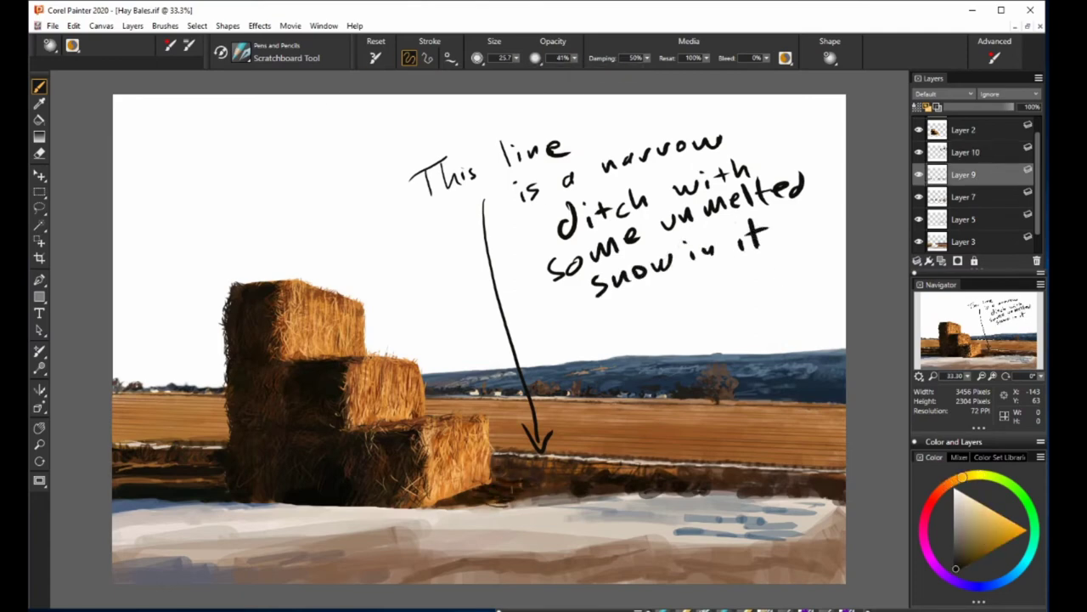
alt+click(520, 481)
alt+click(586, 463)
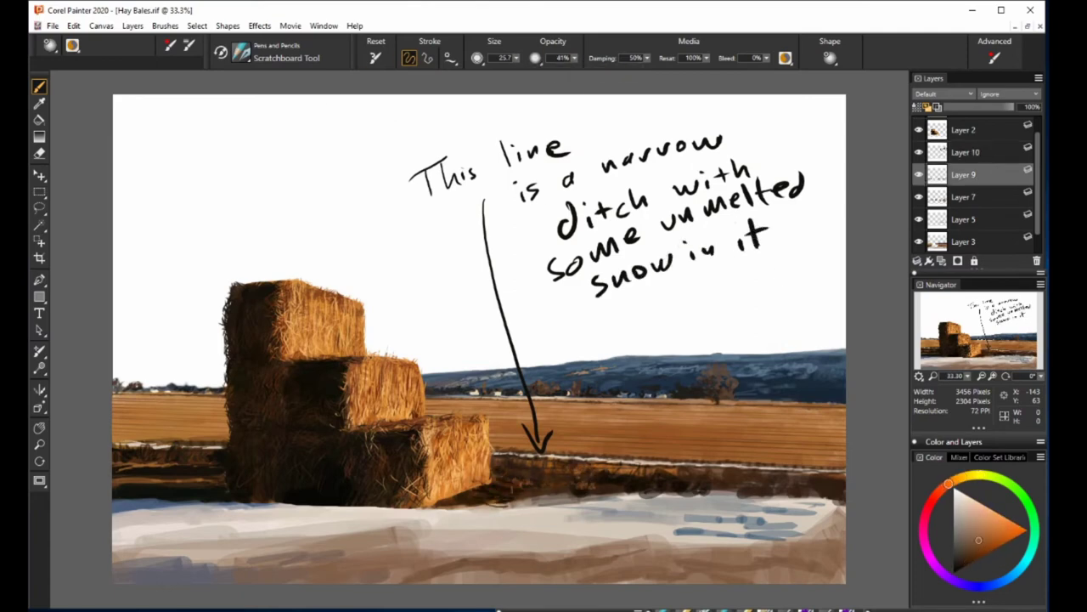
alt+click(650, 469)
alt+click(605, 487)
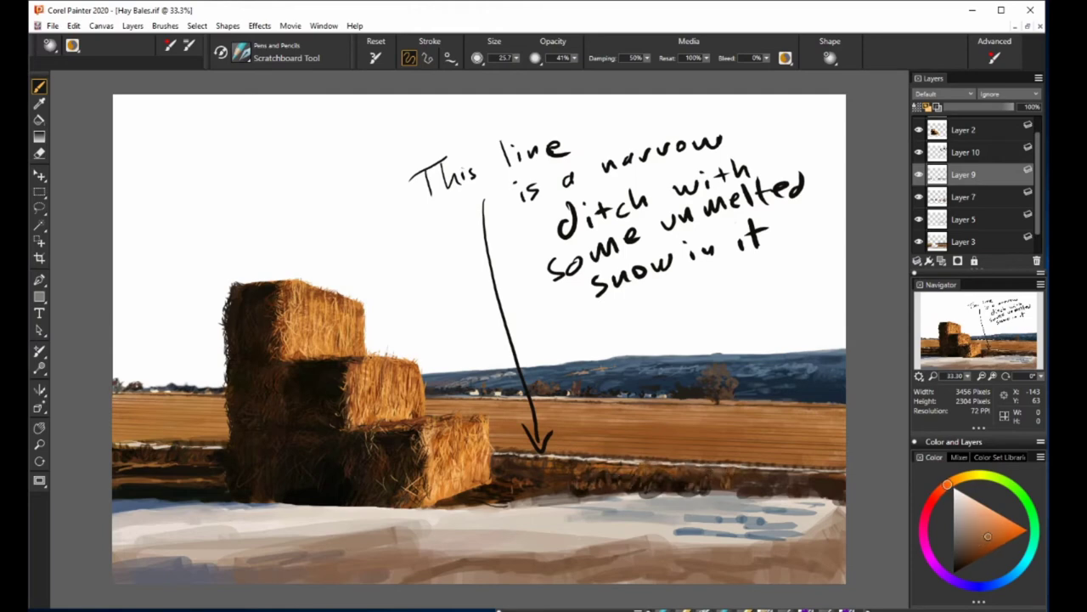
Sample more field browns, set opacity to 71%, paint golden grass tufts, and hide the ditch note.
alt+click(722, 473)
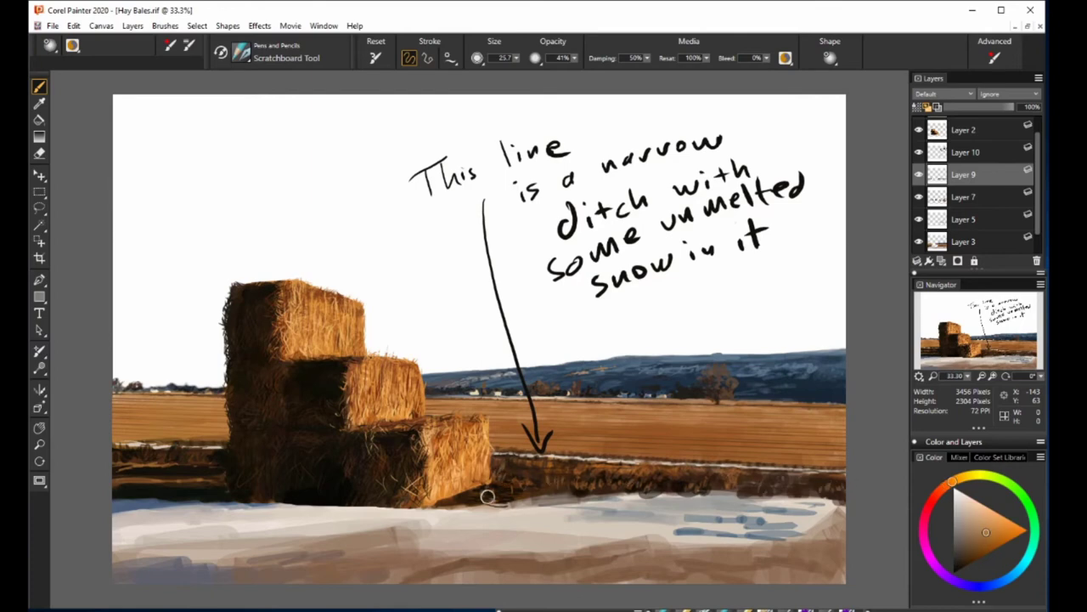
alt+click(182, 470)
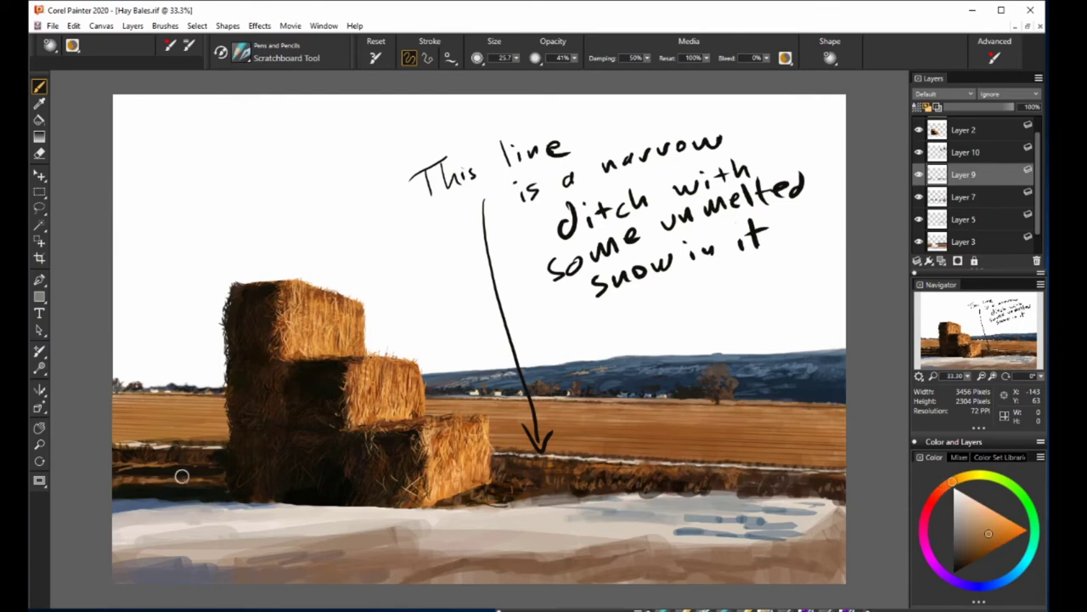
alt+click(171, 451)
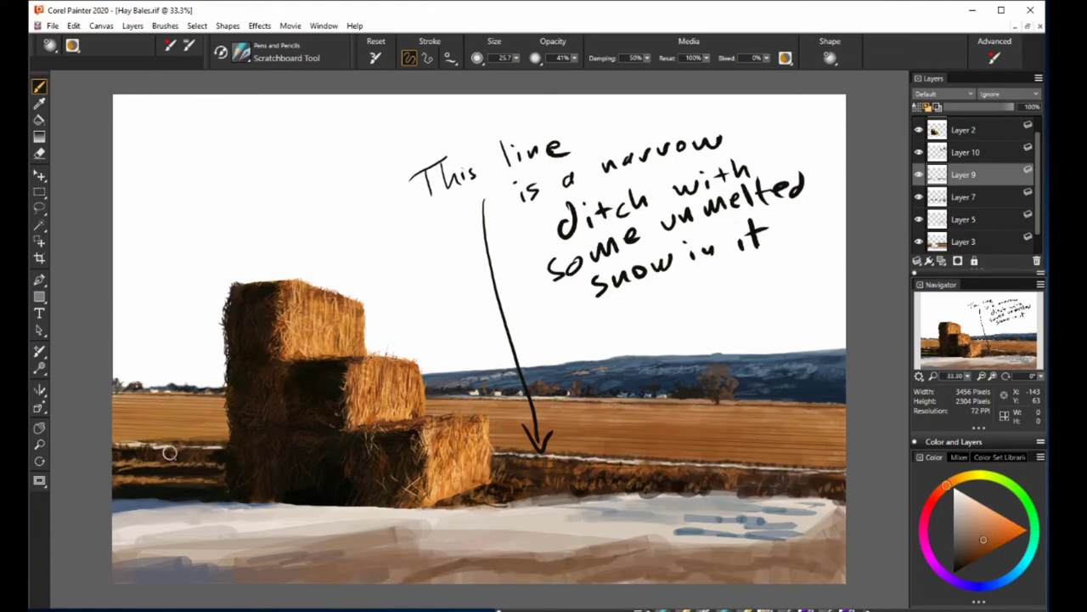
alt+click(132, 424)
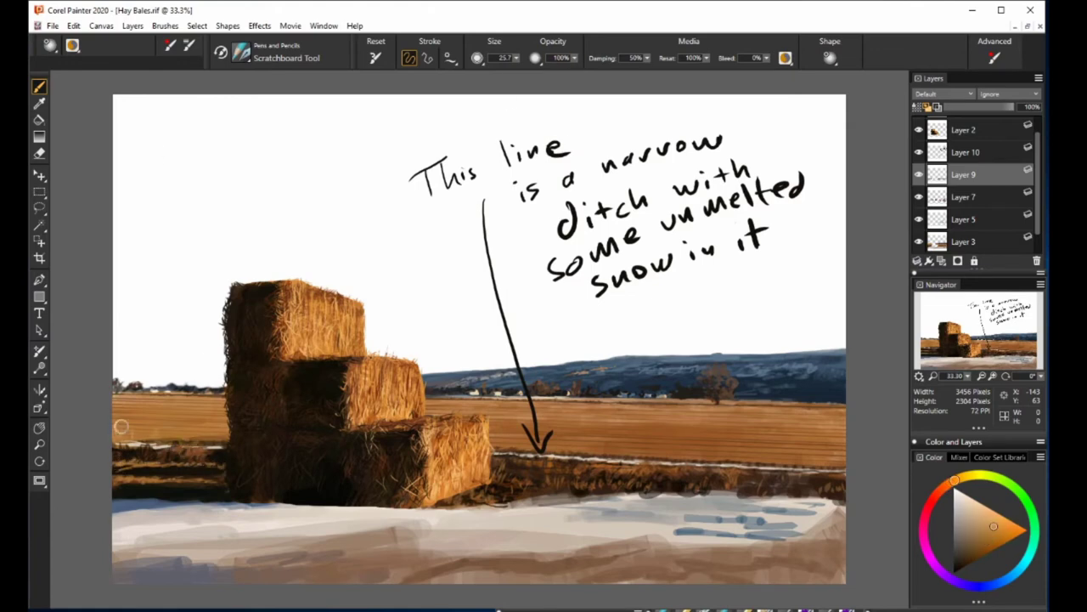
key(7)
key(1)
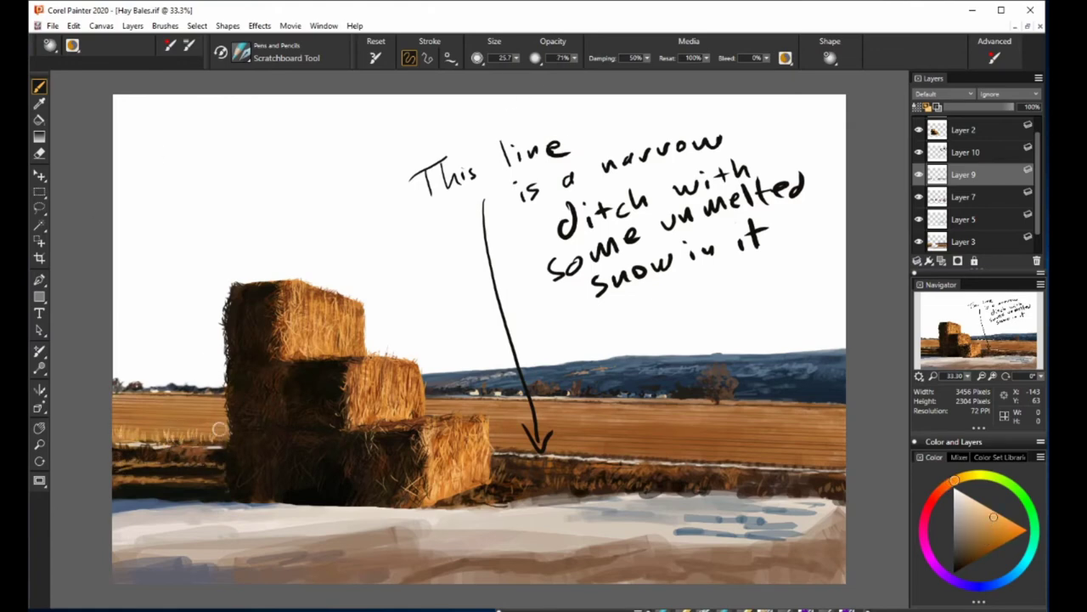
drag(505, 452, 520, 435)
click(919, 152)
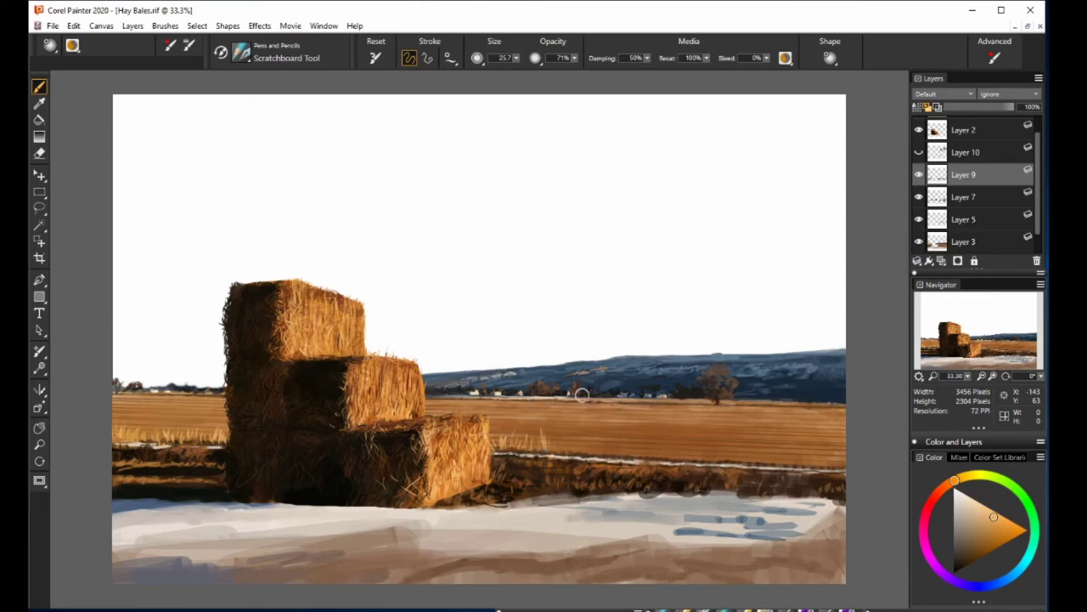
drag(585, 451, 639, 437)
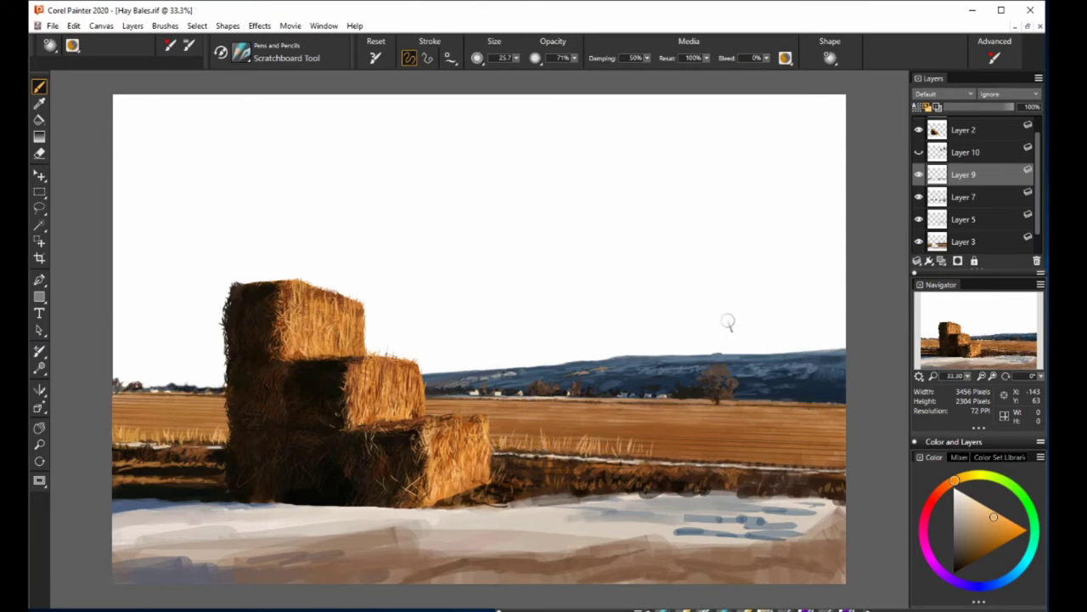
Write a dark brown note about toning the grasses down with transparency later.
click(427, 208)
mouse_move(440, 180)
mouse_down()
mouse_move(602, 146)
mouse_move(587, 196)
mouse_move(463, 263)
mouse_move(698, 187)
mouse_up()
drag(442, 289, 746, 204)
drag(485, 333, 820, 208)
Paint light golden grass across the right side of the field using the sampled field orange.
alt+click(670, 452)
mouse_move(671, 459)
mouse_down()
mouse_move(684, 433)
mouse_move(769, 429)
mouse_up()
mouse_move(791, 459)
mouse_down()
mouse_move(803, 432)
mouse_move(828, 433)
mouse_up()
drag(837, 463, 846, 437)
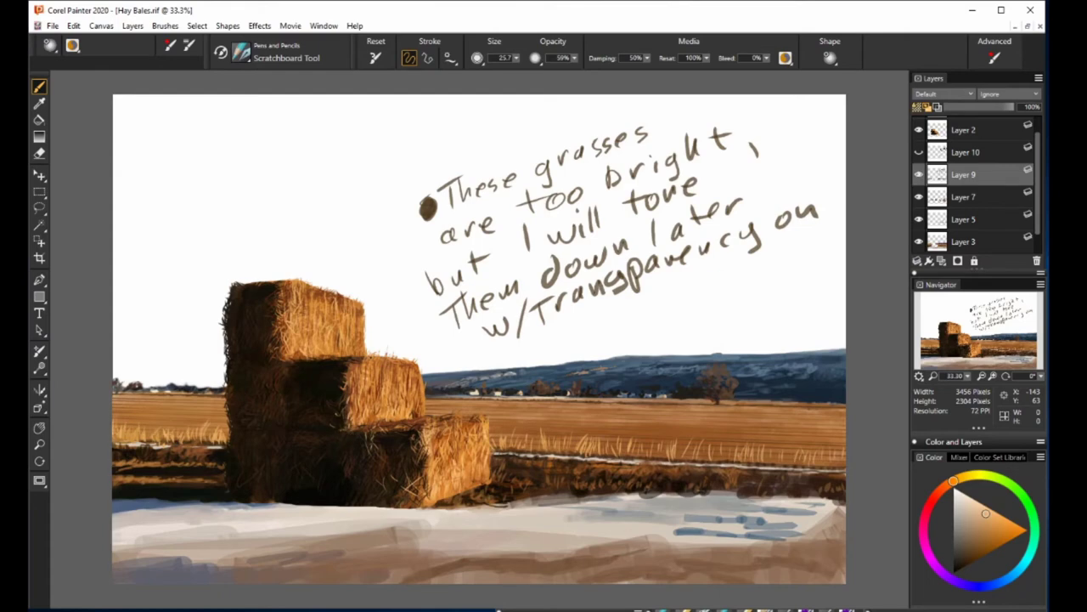
Switch to a soft eraser and erase the handwritten note about the grasses.
key(b)
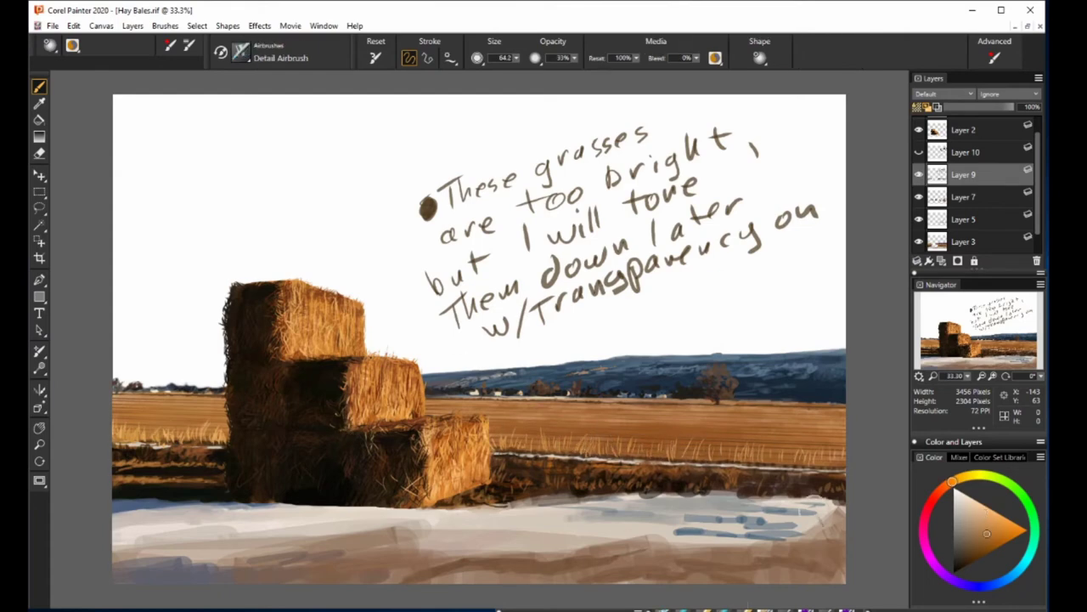
key(b)
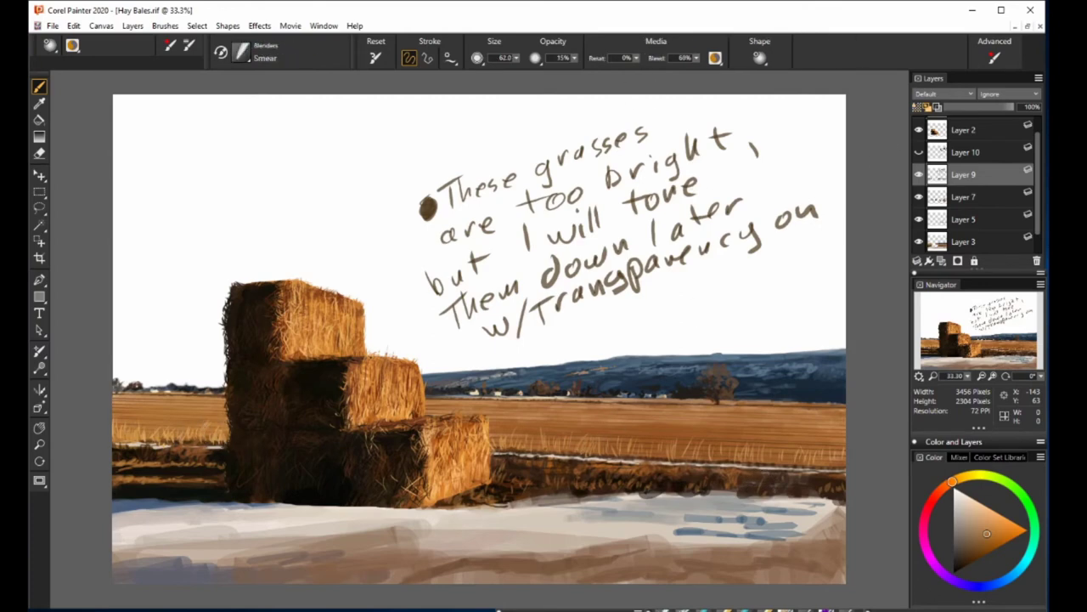
key(b)
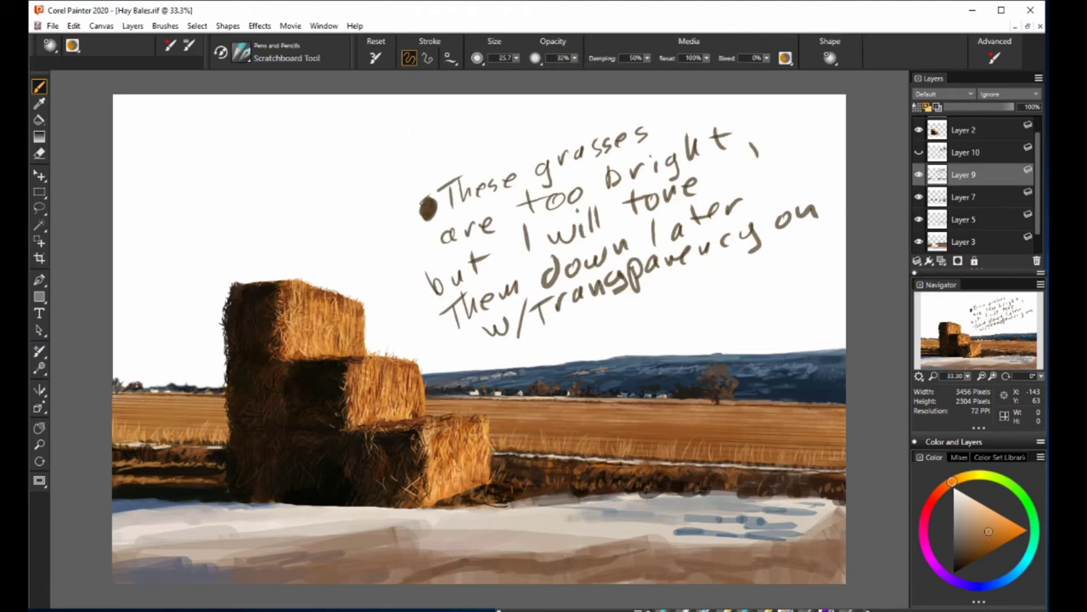
key(n)
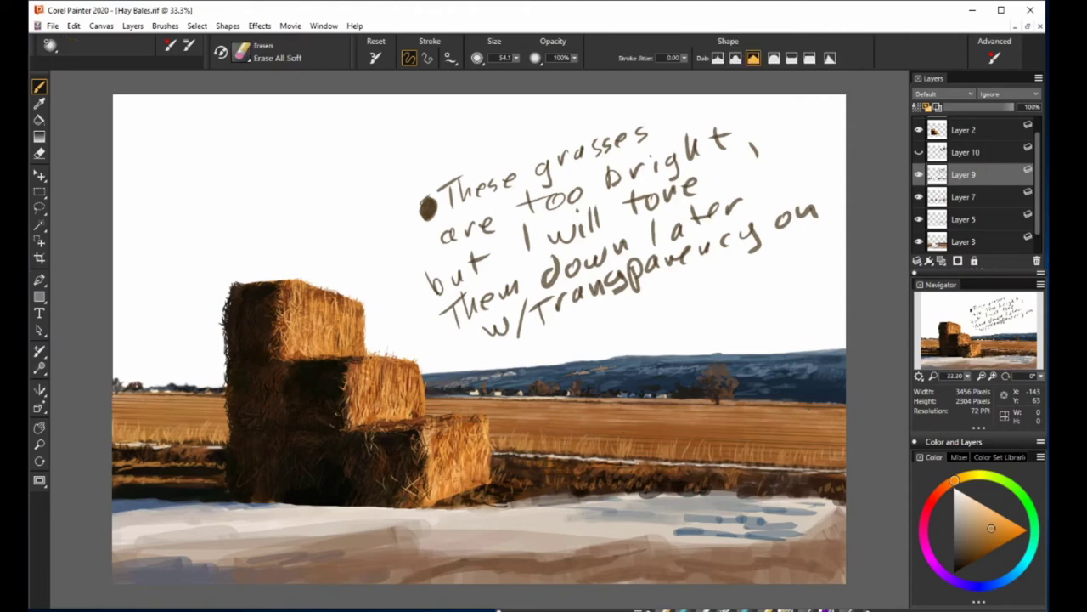
mouse_move(442, 301)
mouse_down()
mouse_move(544, 314)
mouse_move(747, 153)
mouse_move(715, 189)
mouse_up()
With an enlarged pen brush and sampled dark browns, paint shadows along the hay bales' base.
key(n)
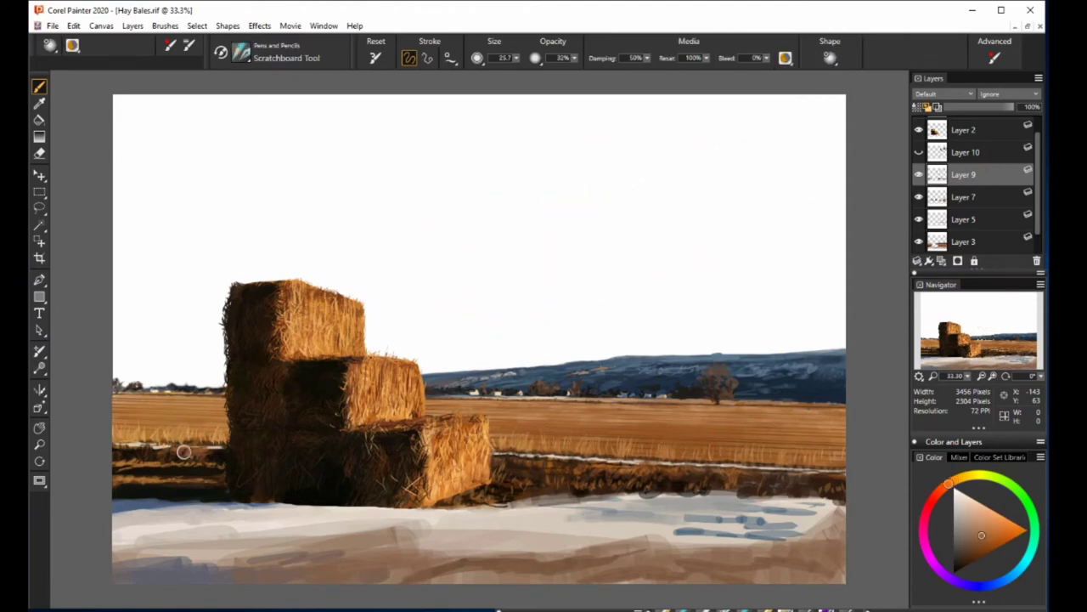
key(bracketright)
key(bracketright)
key(bracketright)
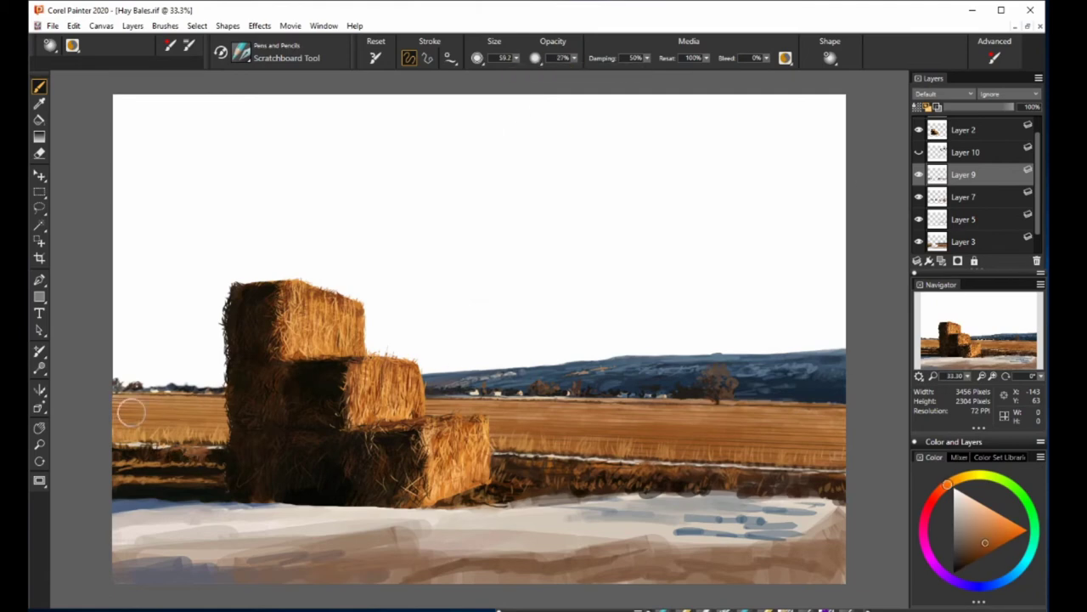
alt+click(177, 471)
alt+click(263, 447)
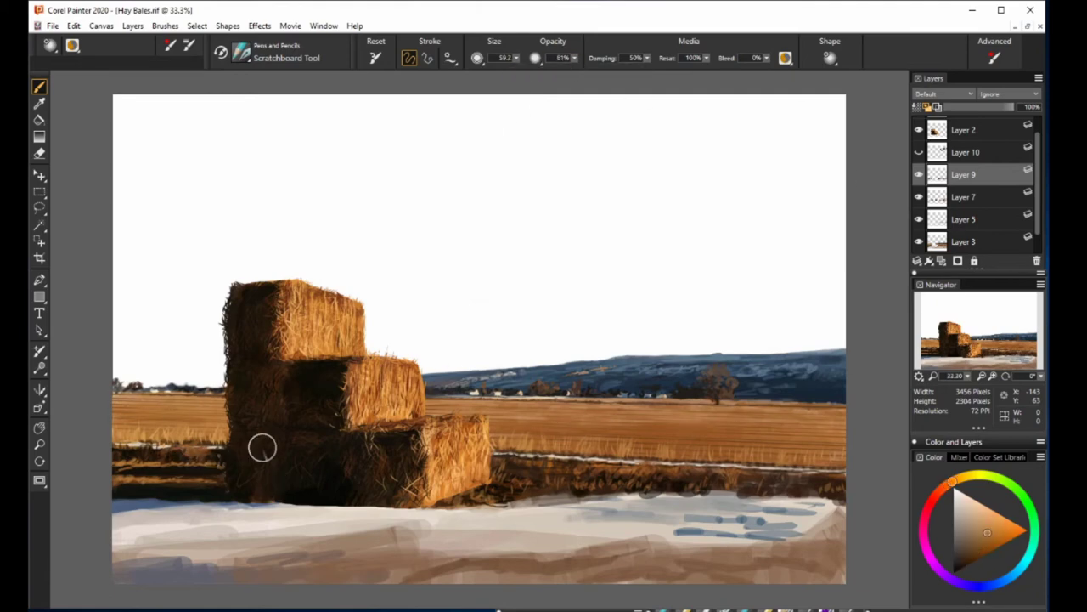
drag(141, 502, 327, 508)
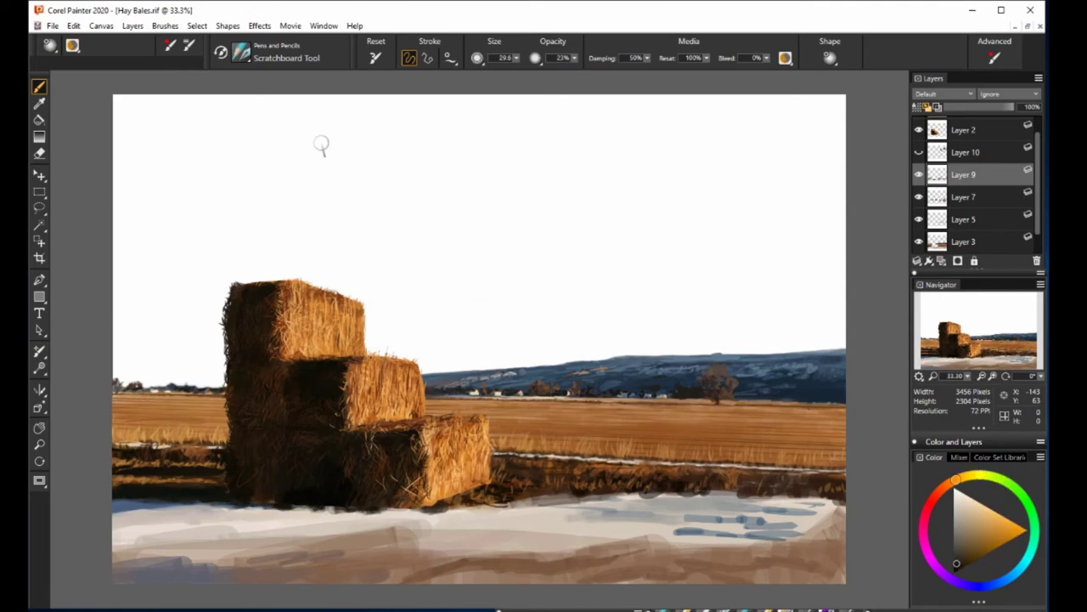
Sample blue, orange-brown and near-white colours, then paint a light stroke across the lower-right snow.
click(561, 58)
text(100)
alt+click(306, 509)
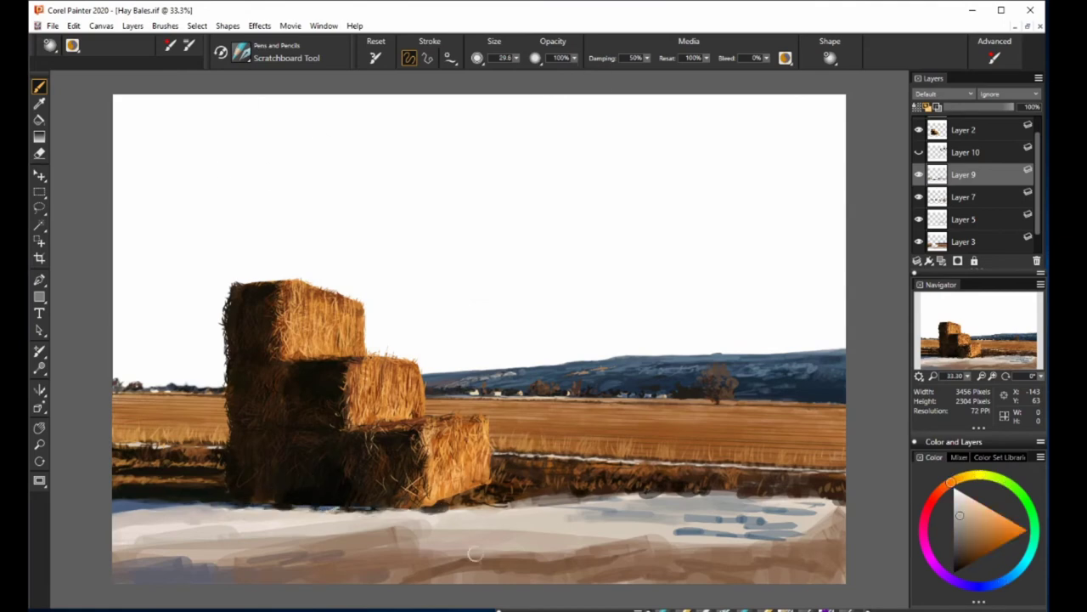
alt+click(264, 503)
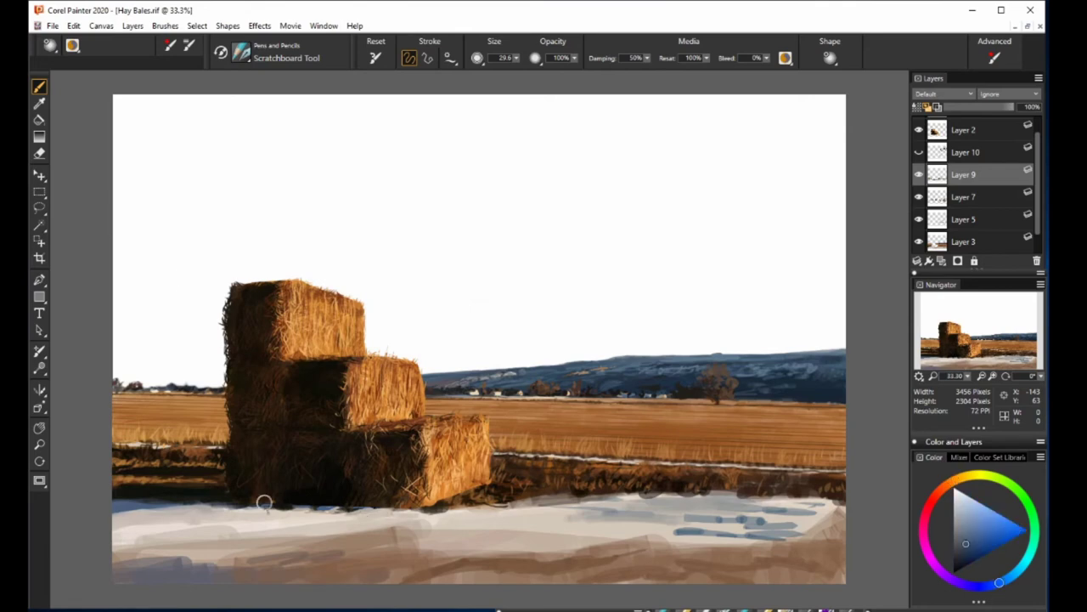
alt+click(651, 478)
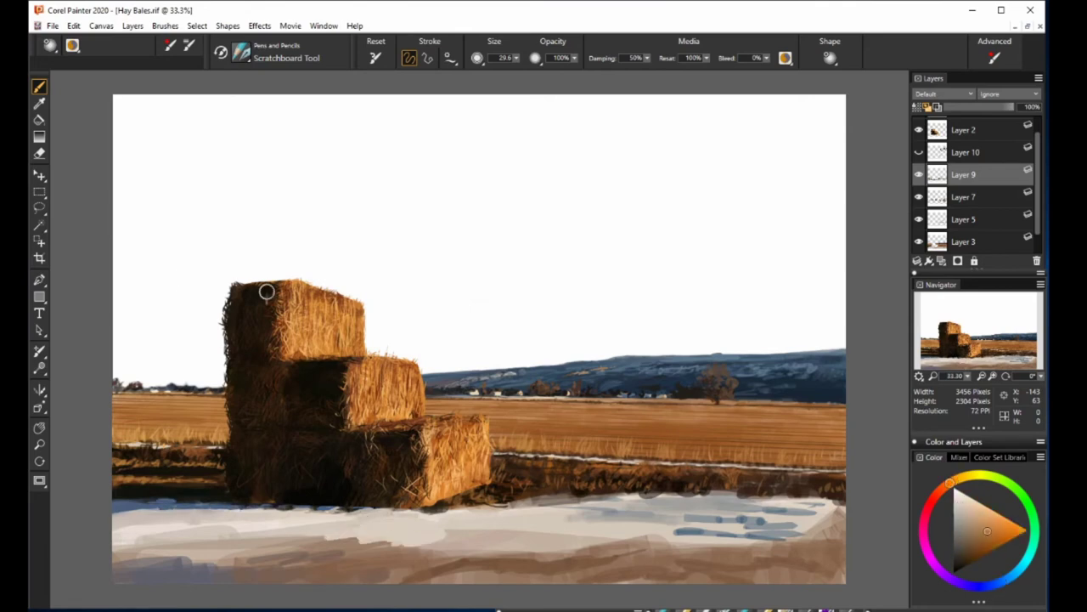
alt+click(535, 490)
alt+click(447, 500)
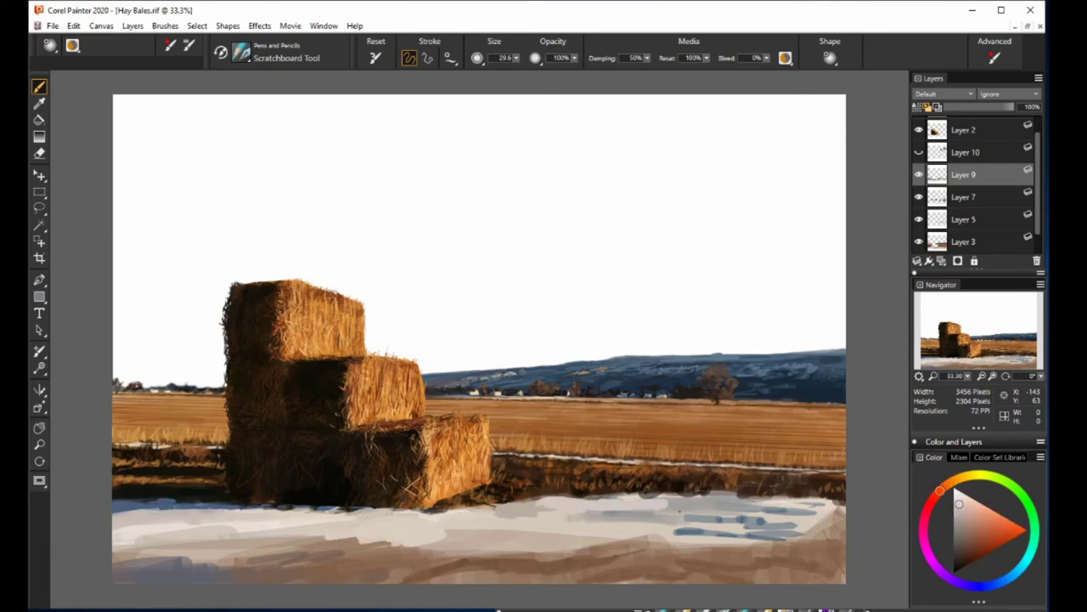
alt+click(675, 155)
mouse_move(748, 548)
mouse_down()
mouse_move(841, 531)
mouse_move(688, 531)
mouse_move(841, 497)
mouse_up()
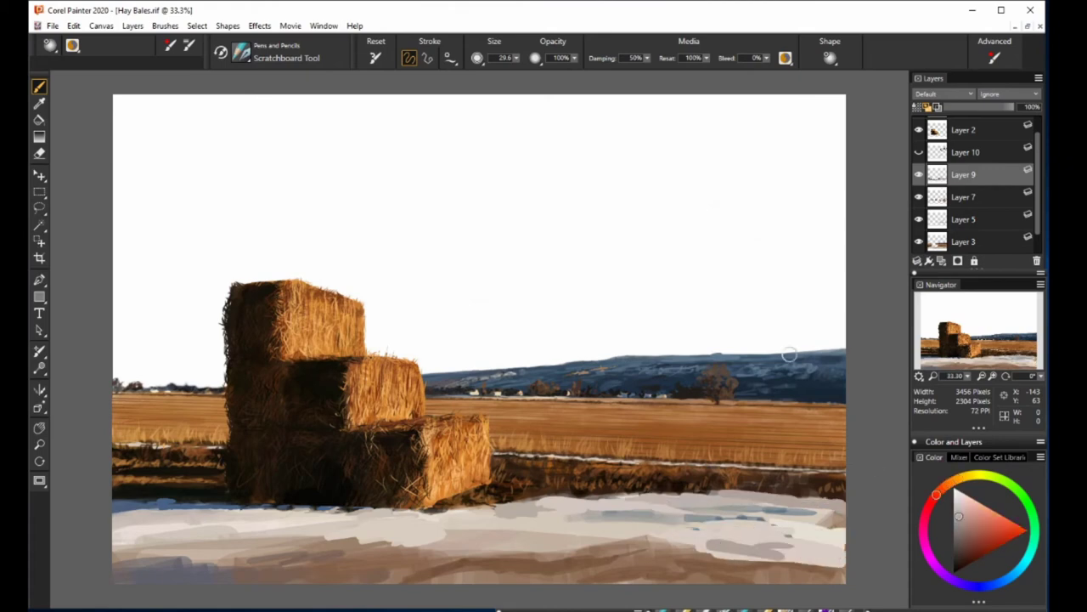
Handwrite a note with an arrow about missing snow brushes, and search the brush library for them.
drag(374, 129, 721, 115)
mouse_move(293, 165)
mouse_down()
mouse_move(425, 157)
mouse_move(633, 170)
mouse_up()
drag(245, 180, 244, 96)
mouse_move(323, 191)
mouse_down()
mouse_move(390, 204)
mouse_move(526, 191)
mouse_up()
drag(603, 196, 764, 170)
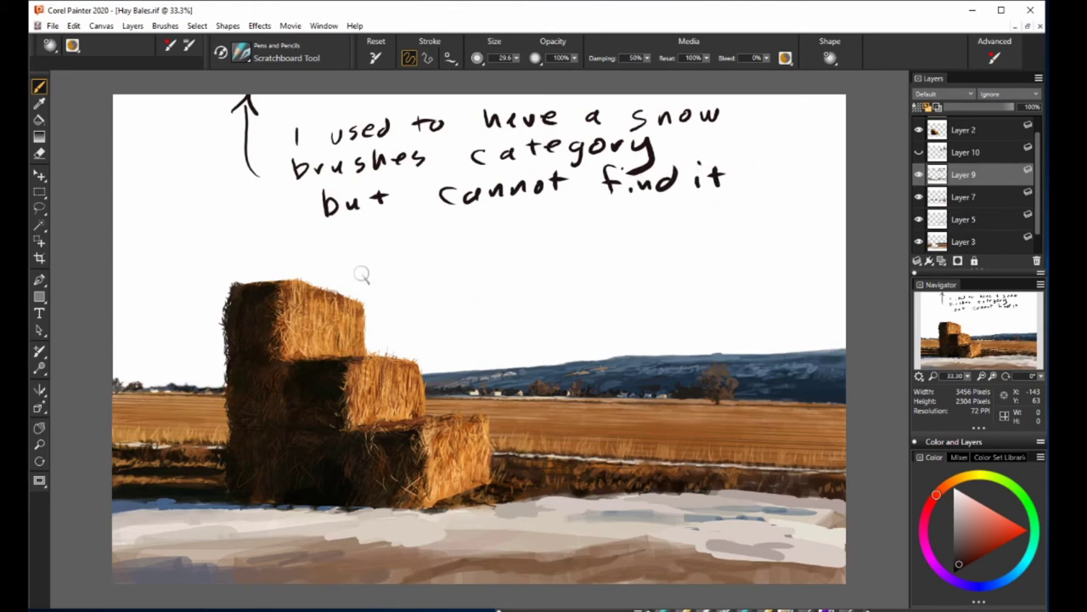
click(242, 53)
scroll(403, 482, down, 1)
click(950, 322)
Paint dark brown furrow marks across the lower-right and lower-left snow.
mouse_move(615, 542)
mouse_down()
mouse_move(720, 545)
mouse_move(705, 552)
mouse_move(807, 573)
mouse_up()
drag(668, 552, 841, 579)
mouse_move(600, 551)
mouse_down()
mouse_move(705, 561)
mouse_move(630, 548)
mouse_move(680, 567)
mouse_move(666, 560)
mouse_up()
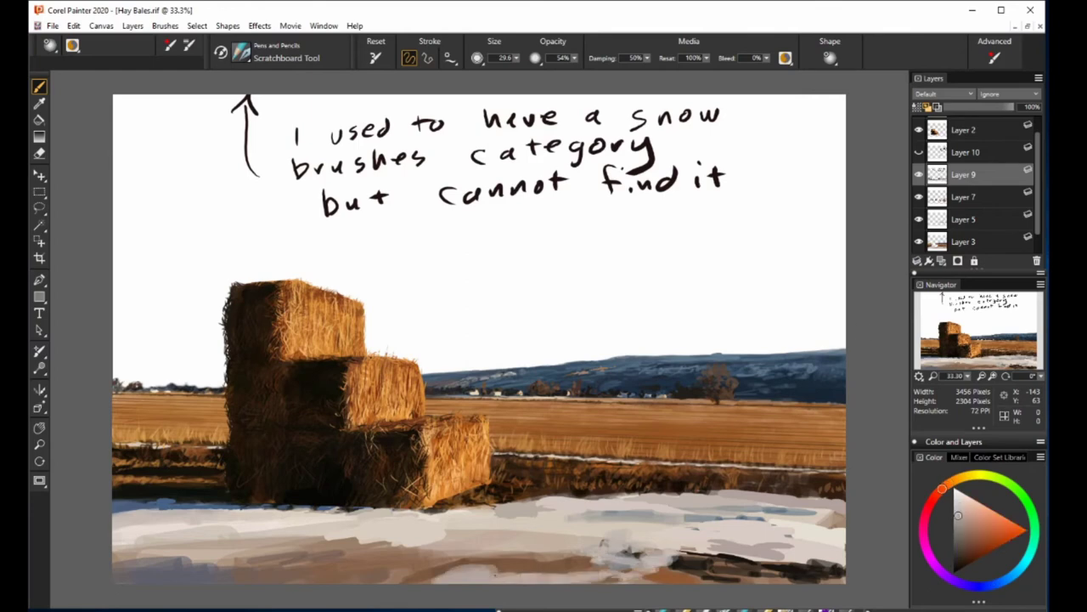
click(967, 546)
mouse_move(475, 561)
mouse_down()
mouse_move(637, 562)
mouse_move(374, 569)
mouse_up()
click(951, 483)
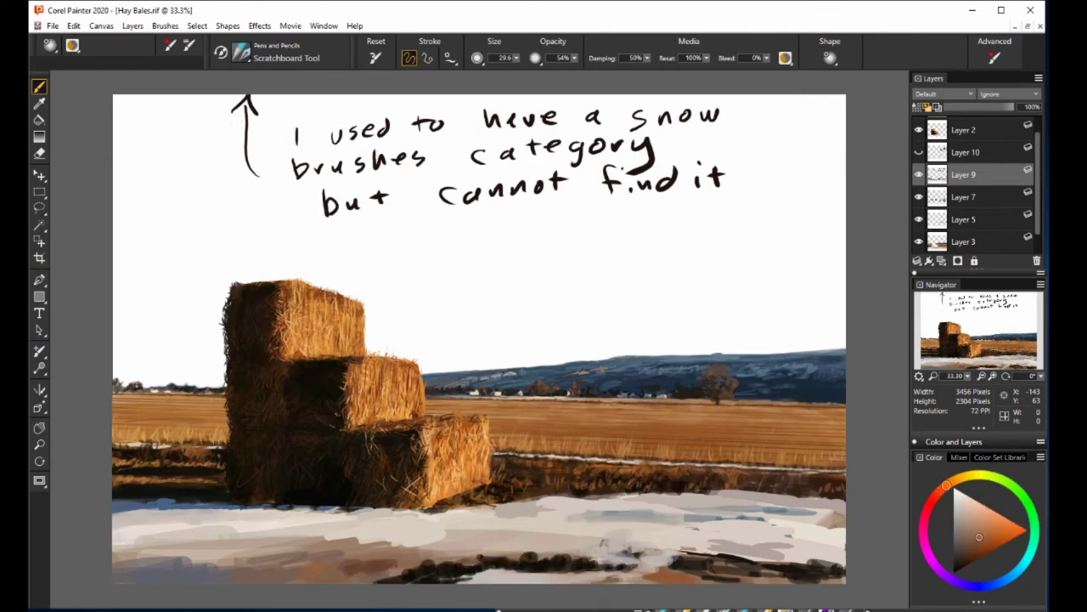
drag(217, 571, 328, 582)
drag(311, 544, 428, 567)
Lay light grey-white snow strokes across the lower-left foreground.
click(959, 502)
drag(313, 566, 438, 575)
drag(236, 578, 332, 575)
drag(116, 562, 175, 551)
drag(153, 543, 357, 537)
drag(119, 534, 201, 522)
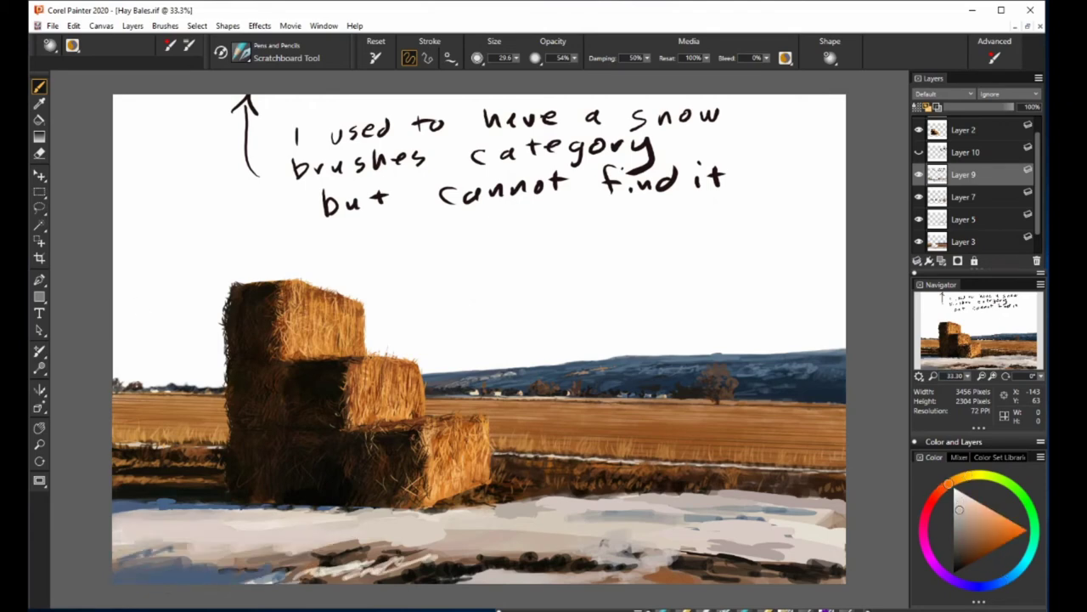
Add slightly darker snow strokes along the bottom and lighten the lower-right snow.
click(959, 508)
drag(430, 544, 583, 532)
drag(679, 544, 823, 537)
mouse_move(671, 570)
mouse_down()
mouse_move(801, 578)
mouse_move(717, 578)
mouse_up()
click(957, 518)
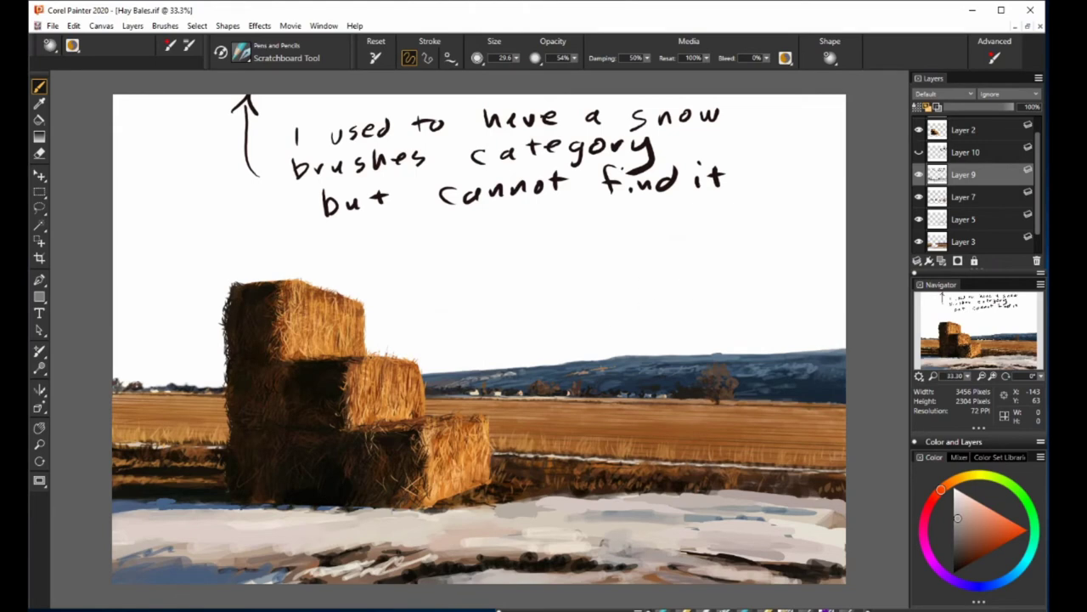
Erase the handwritten note and smooth the lower-right snow with an enlarged Smear blender.
drag(722, 119, 476, 191)
drag(586, 119, 247, 128)
key(b)
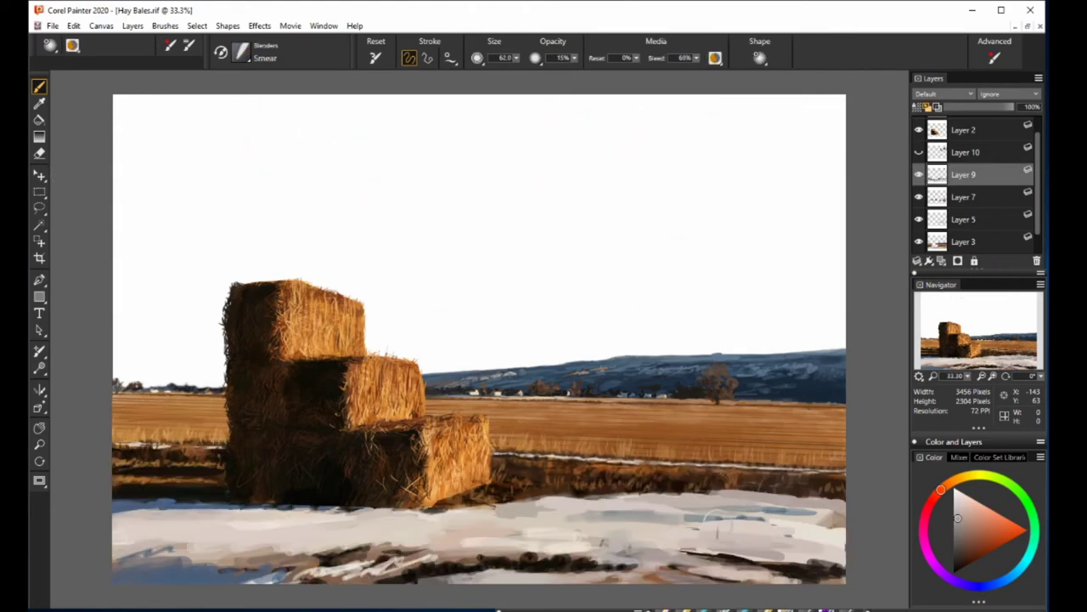
key(bracketright)
drag(822, 513, 751, 518)
Smear the bottom furrows smooth, then write 'snow can be a weird subject… unpredictable' on Layer 10.
drag(684, 571, 752, 575)
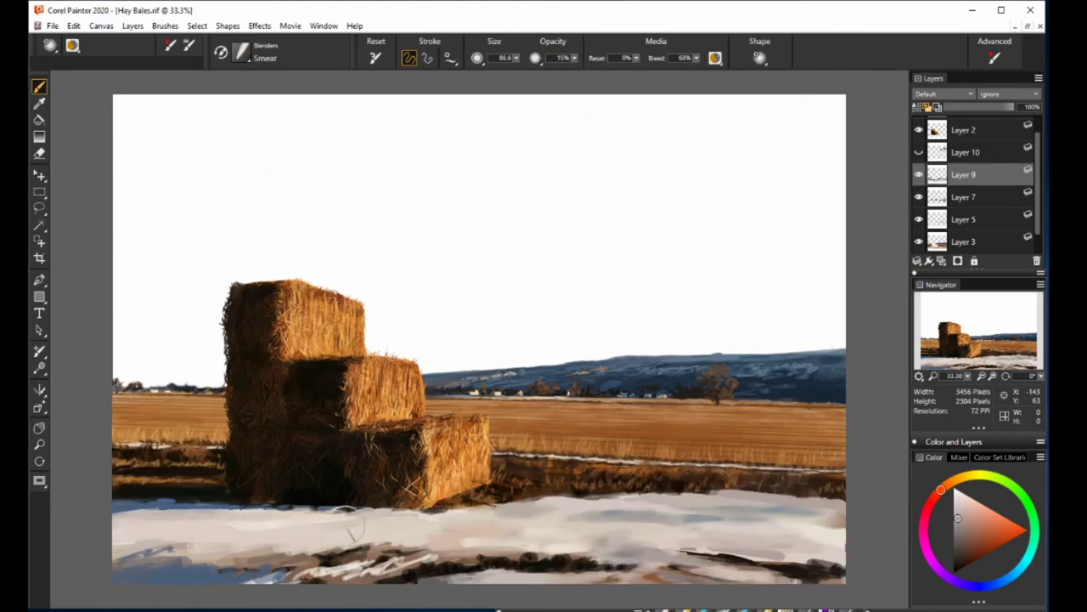
drag(255, 565, 675, 550)
click(919, 152)
click(966, 152)
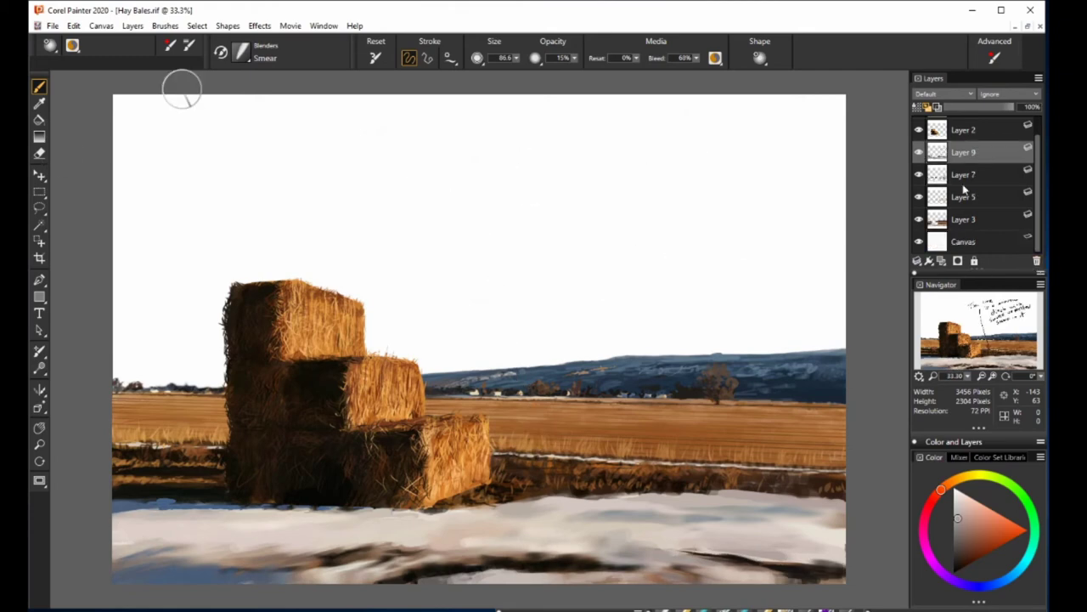
click(170, 45)
drag(297, 128, 372, 129)
drag(398, 126, 733, 119)
drag(467, 162, 610, 166)
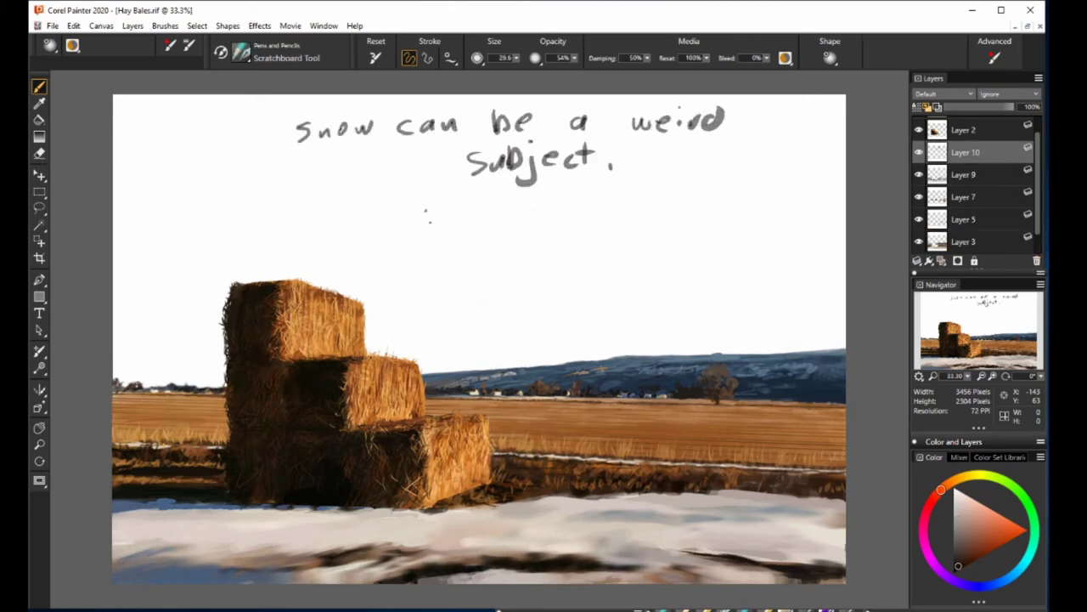
drag(425, 216, 740, 204)
Try the F-X Distorto brush, then return to the pen brush on Layer 10.
click(946, 174)
click(242, 53)
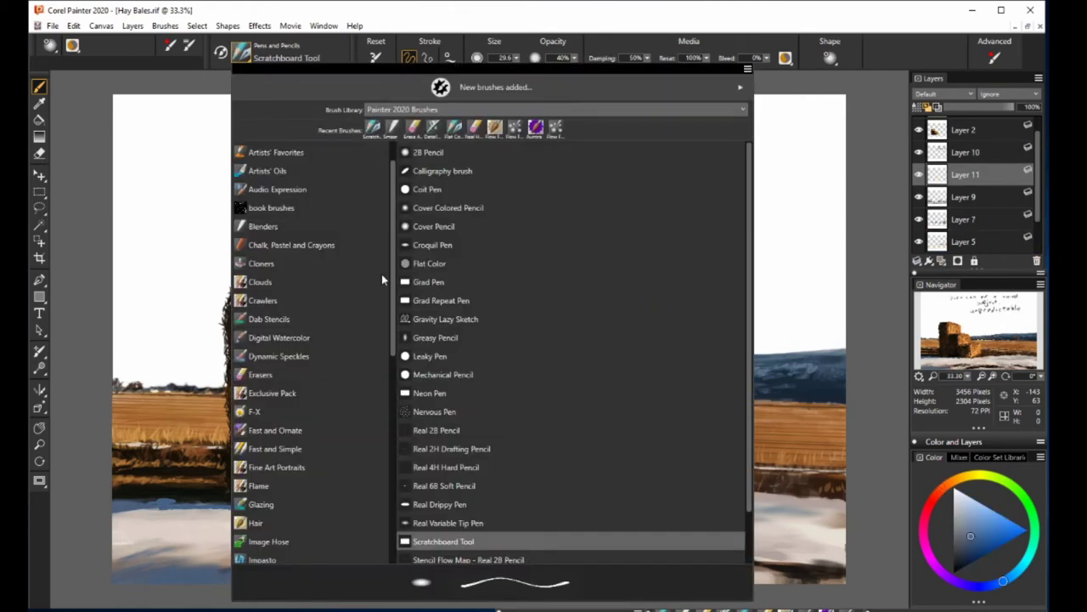
click(255, 411)
scroll(280, 340, down, 3)
click(424, 150)
click(934, 152)
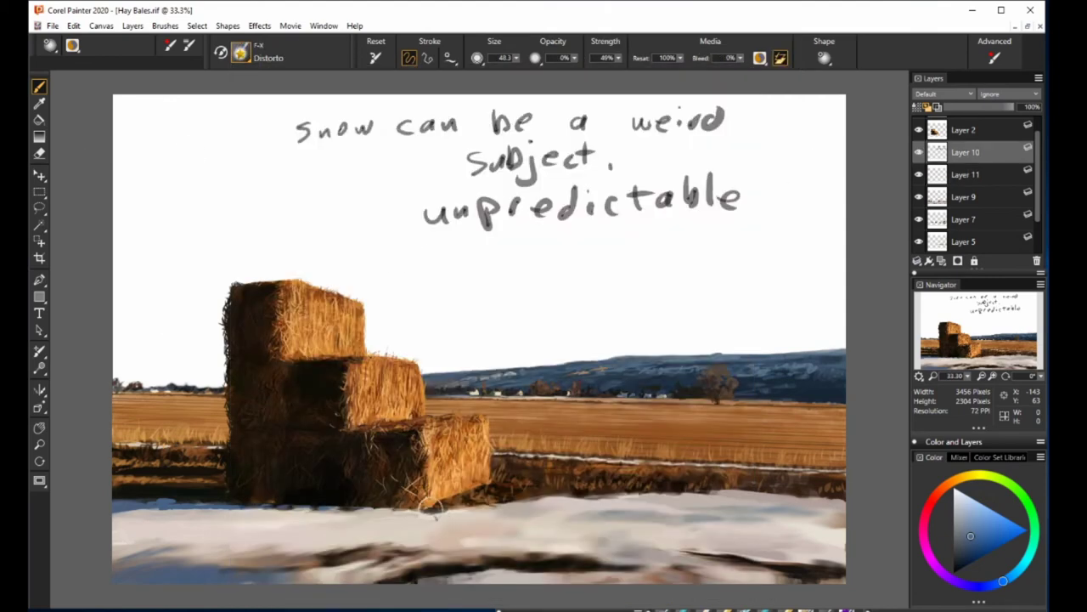
click(242, 53)
click(374, 126)
Underline 'unpredictable' and add 'so I will stay with something pre-dictable'.
drag(501, 231, 705, 228)
drag(429, 259, 587, 264)
mouse_move(610, 250)
mouse_down()
mouse_move(701, 272)
mouse_move(811, 242)
mouse_up()
drag(458, 306, 645, 293)
drag(531, 331, 811, 314)
Paint lighter sampled strokes across the bottom snow with an enlarged brush.
alt+click(563, 495)
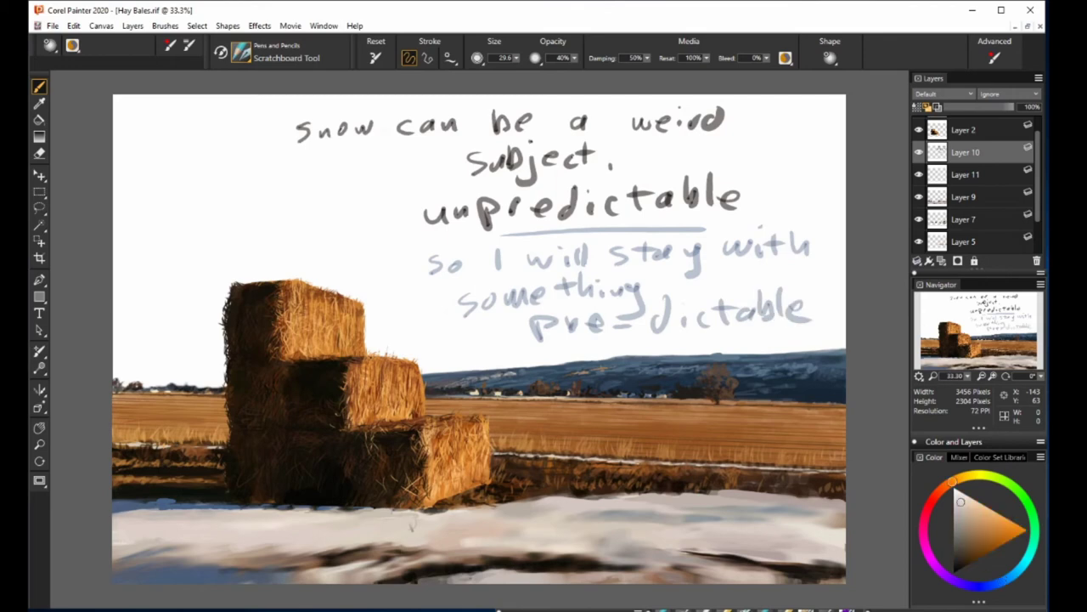
mouse_move(411, 525)
mouse_down()
mouse_move(790, 508)
mouse_move(773, 497)
mouse_up()
key(])
drag(846, 502, 743, 501)
mouse_move(595, 540)
mouse_down()
mouse_move(765, 571)
mouse_move(577, 565)
mouse_move(400, 579)
mouse_up()
Dab sampled blue-grey snow tones into the lower-left snow, then erase the commentary.
alt+click(400, 580)
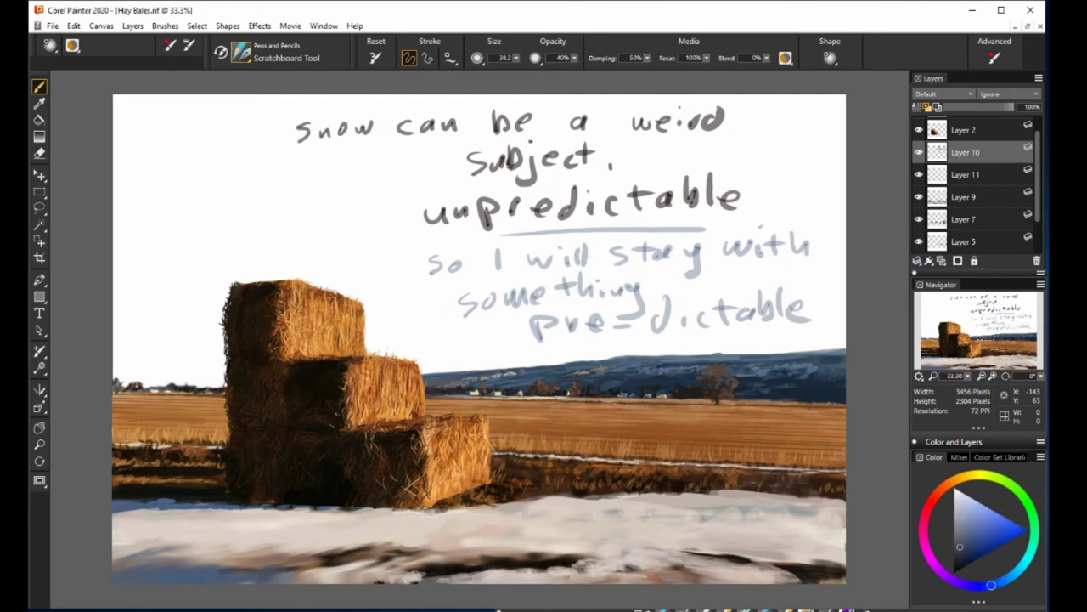
drag(242, 565, 113, 542)
drag(222, 501, 114, 519)
alt+click(209, 501)
drag(175, 540, 114, 526)
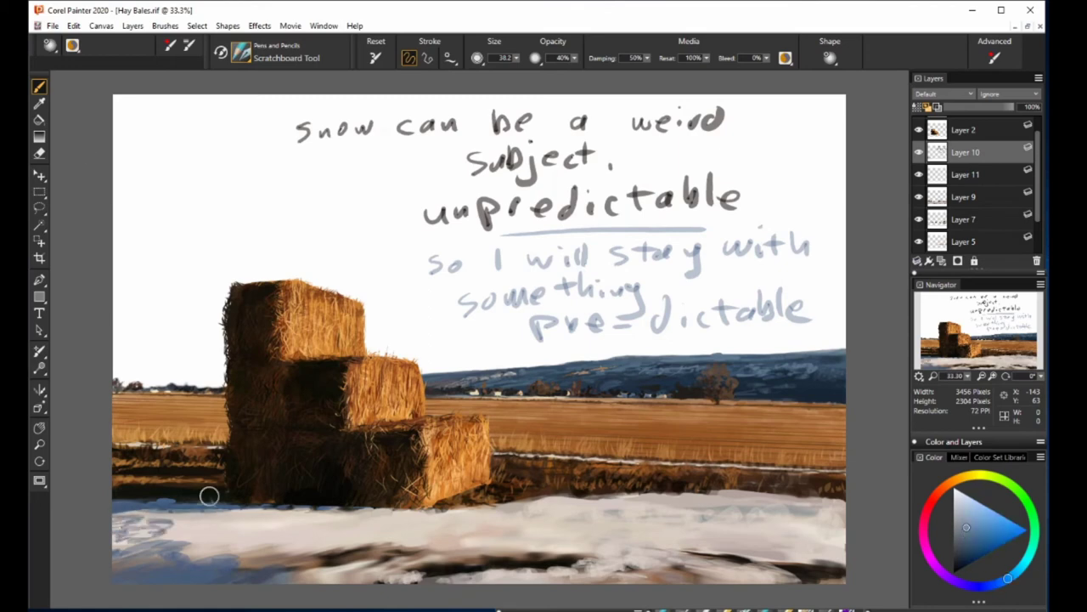
drag(209, 495, 153, 522)
alt+click(170, 526)
drag(238, 531, 189, 552)
alt+click(204, 528)
mouse_move(259, 509)
mouse_down()
mouse_move(212, 540)
mouse_move(243, 552)
mouse_up()
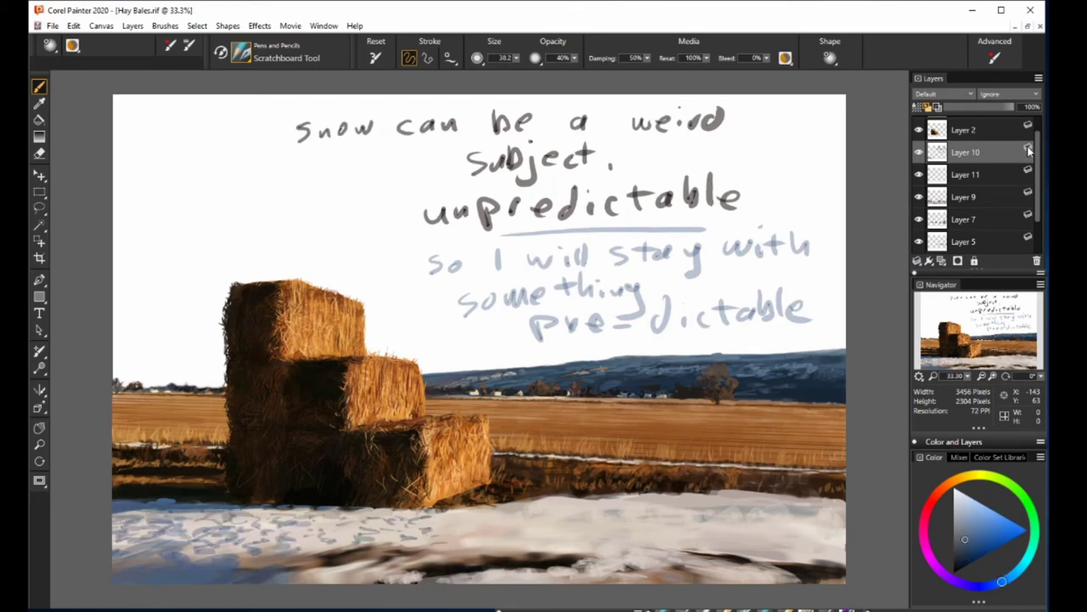
drag(807, 314, 458, 301)
drag(807, 254, 425, 255)
Clear the old commentary and write 'The snow I am painting is a mix of hard & soft edges'.
drag(739, 196, 479, 169)
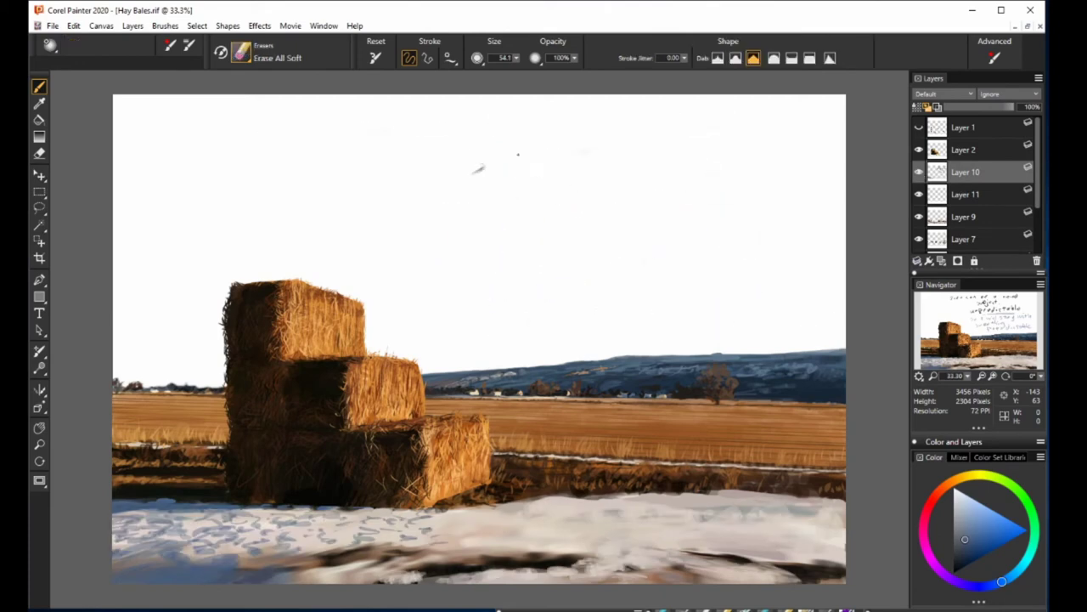
mouse_move(269, 122)
mouse_down()
mouse_move(284, 146)
mouse_move(324, 141)
mouse_up()
drag(355, 127, 450, 130)
drag(477, 120, 520, 125)
mouse_move(539, 116)
mouse_down()
mouse_move(656, 107)
mouse_move(764, 119)
mouse_up()
mouse_move(222, 174)
mouse_down()
mouse_move(306, 182)
mouse_move(698, 144)
mouse_up()
mouse_move(409, 204)
mouse_down()
mouse_move(501, 198)
mouse_move(541, 209)
mouse_up()
Paint grey and blue swatches and add 'so some will be softened later'.
mouse_move(481, 251)
mouse_down()
mouse_move(484, 310)
mouse_move(509, 311)
mouse_up()
mouse_move(527, 251)
mouse_down()
mouse_move(529, 311)
mouse_move(535, 293)
mouse_up()
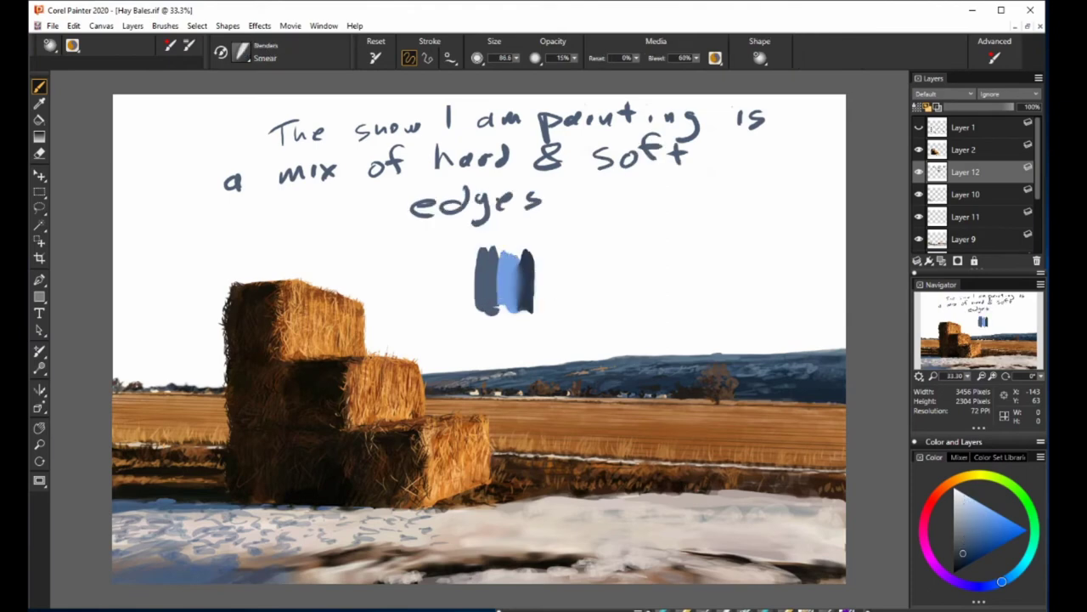
drag(575, 182, 541, 235)
drag(571, 201, 602, 214)
drag(639, 197, 727, 207)
drag(577, 251, 627, 239)
drag(663, 226, 756, 234)
drag(574, 272, 823, 273)
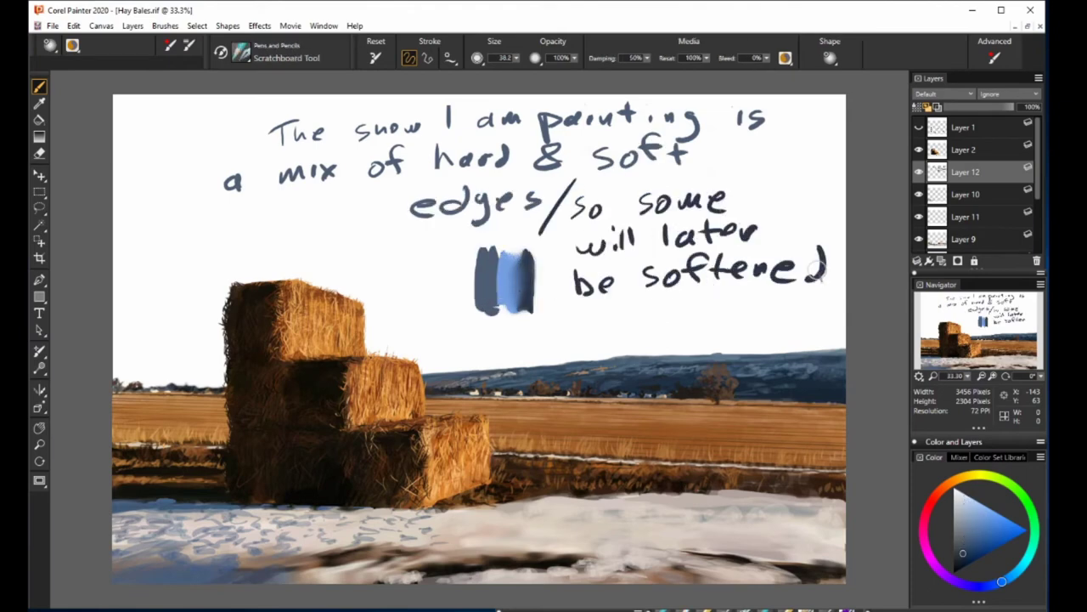
On Layer 10, work grey-blue strokes into the lower-right and lower snow.
click(965, 193)
drag(563, 57, 543, 58)
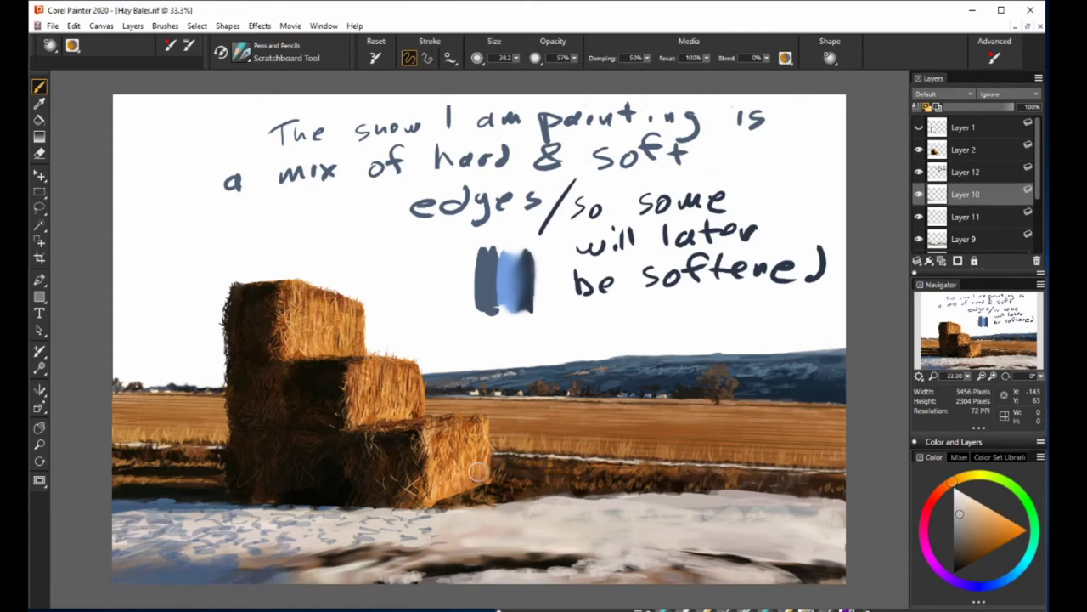
click(968, 535)
drag(750, 537, 845, 531)
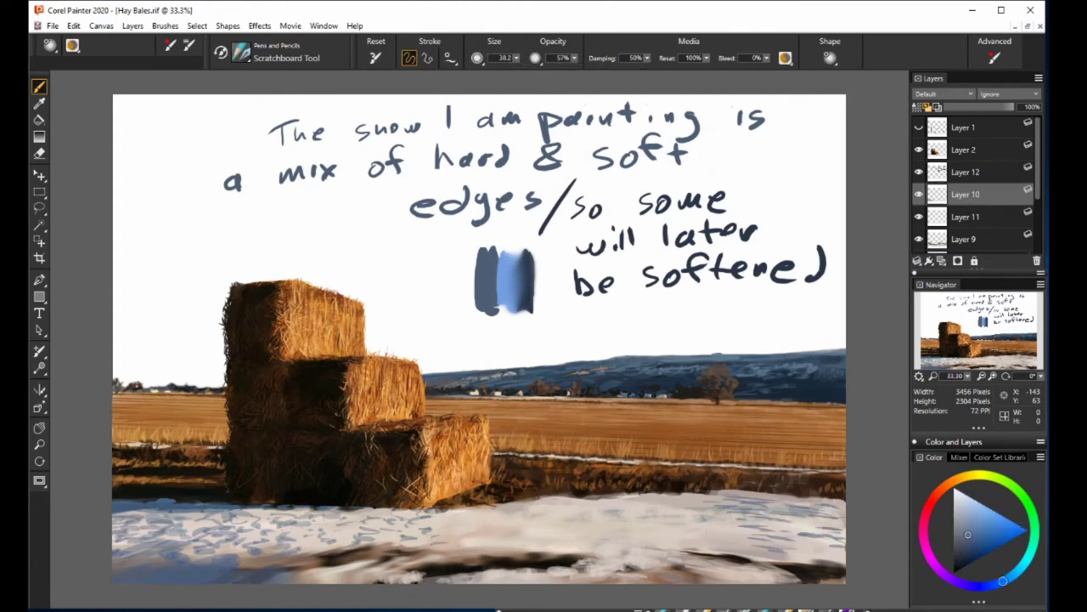
drag(637, 544, 751, 574)
drag(567, 515, 666, 528)
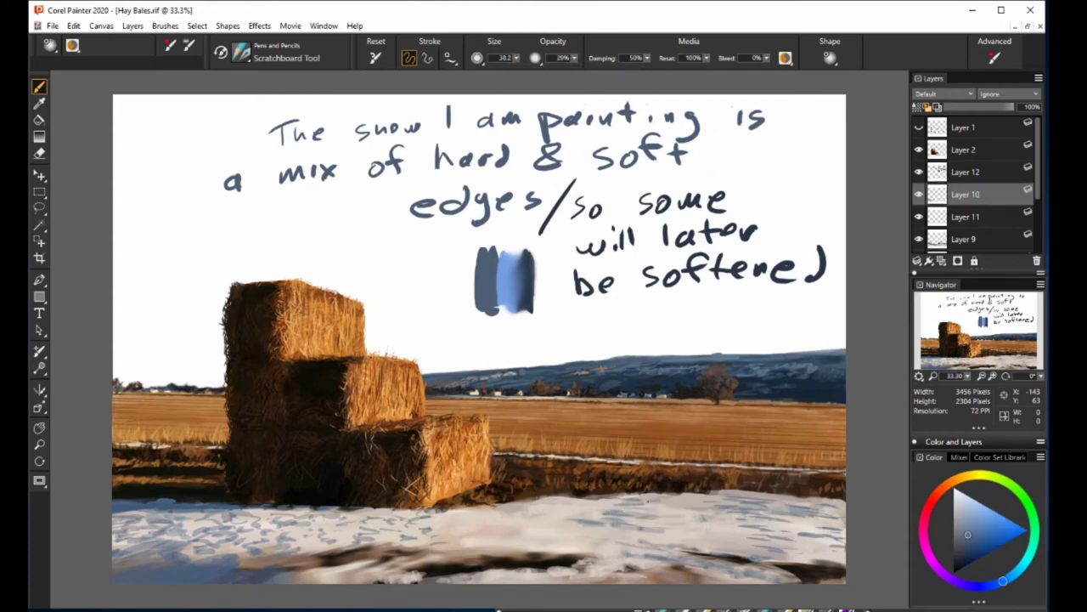
mouse_move(719, 501)
mouse_down()
mouse_move(560, 517)
mouse_move(442, 552)
mouse_up()
Sample snow and brown tones, then paint dark brown strokes into the lower-left snow.
click(948, 482)
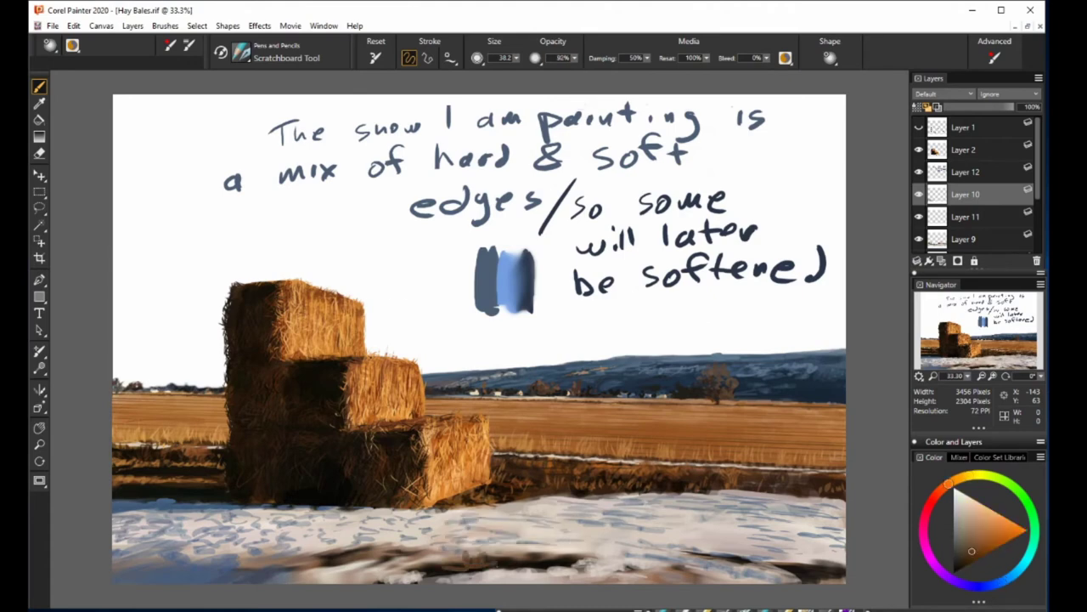
alt+click(459, 565)
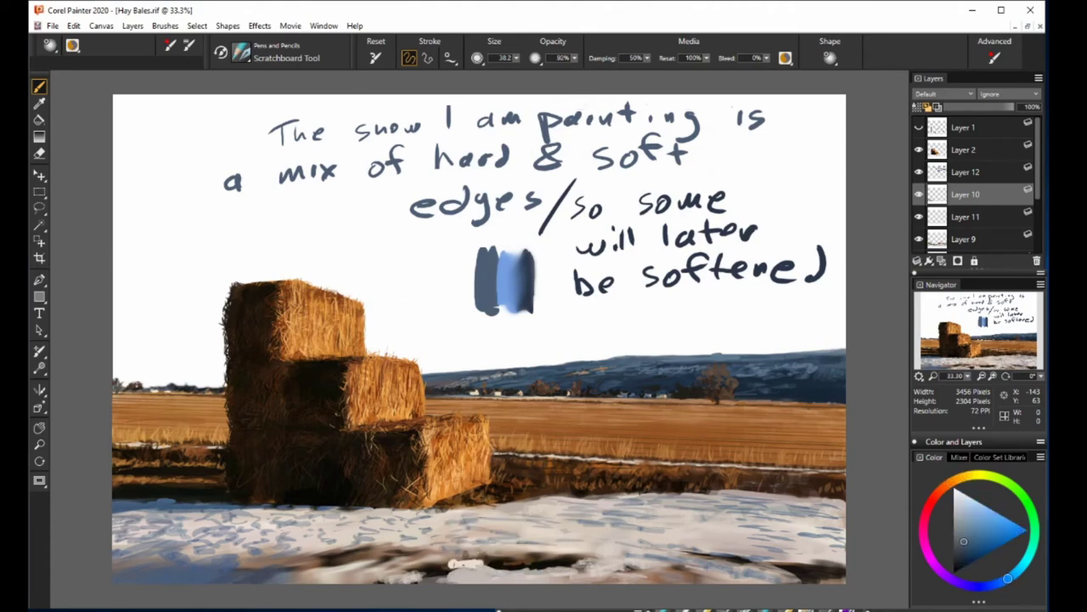
alt+click(448, 569)
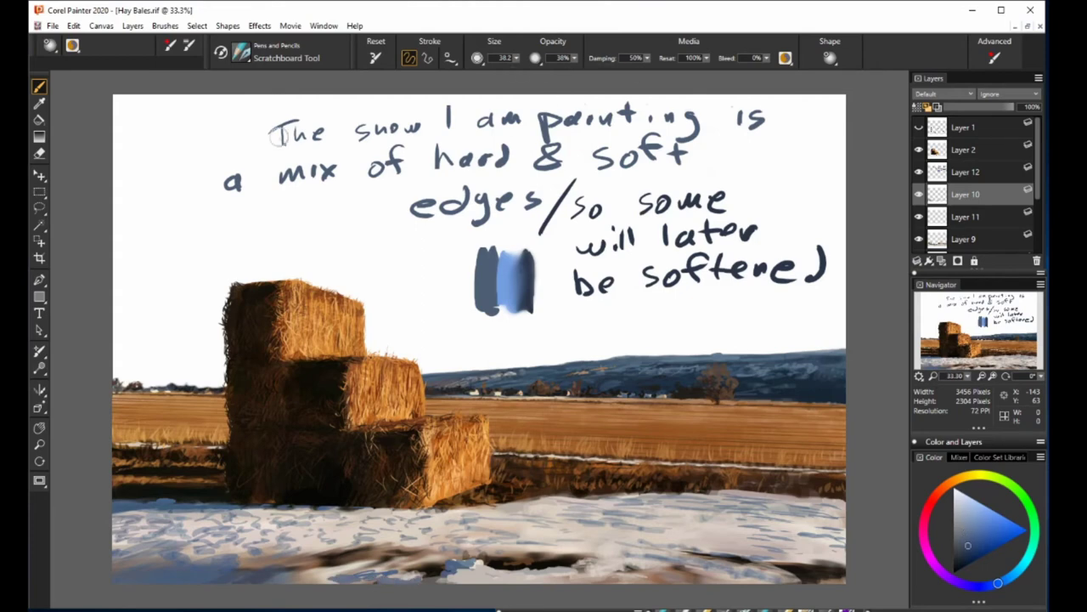
alt+click(153, 544)
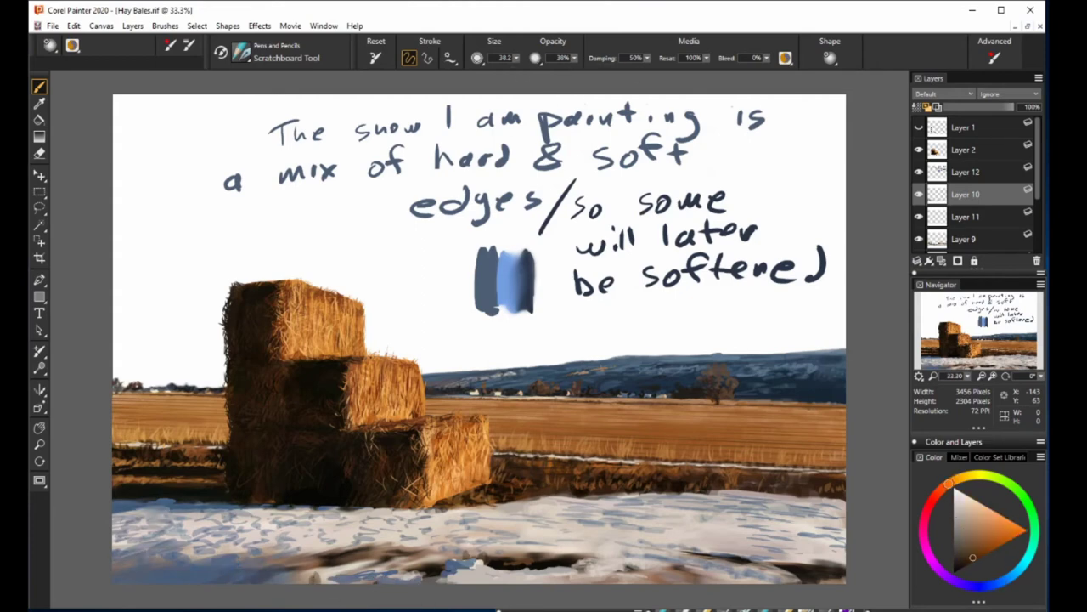
alt+click(364, 578)
drag(302, 542, 127, 559)
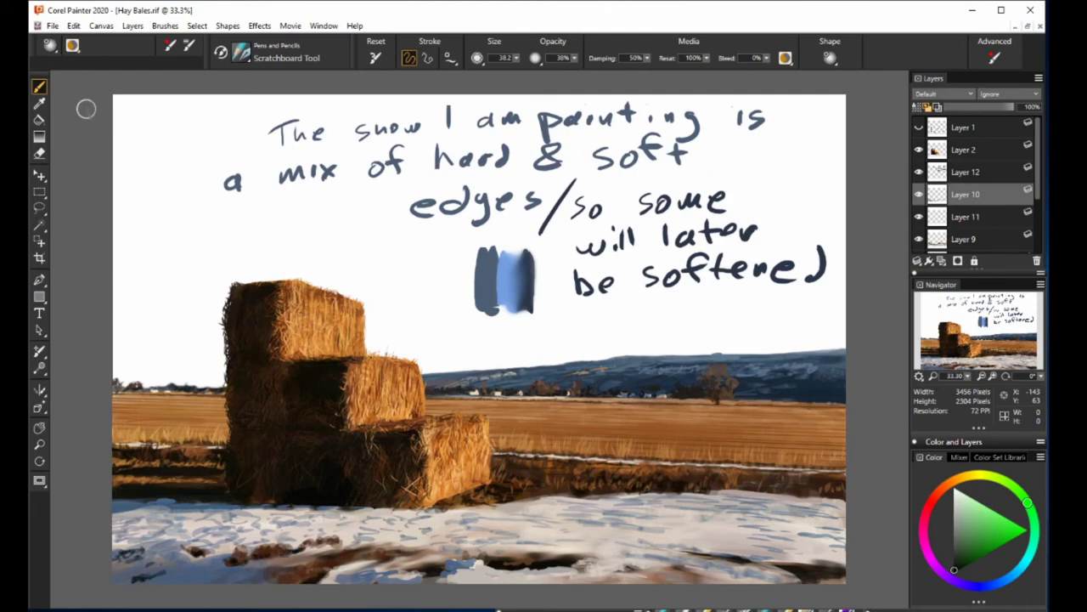
Sample orange-brown, pale yellow and dark blue tones from the bales, snow and hills.
alt+click(344, 482)
alt+click(457, 565)
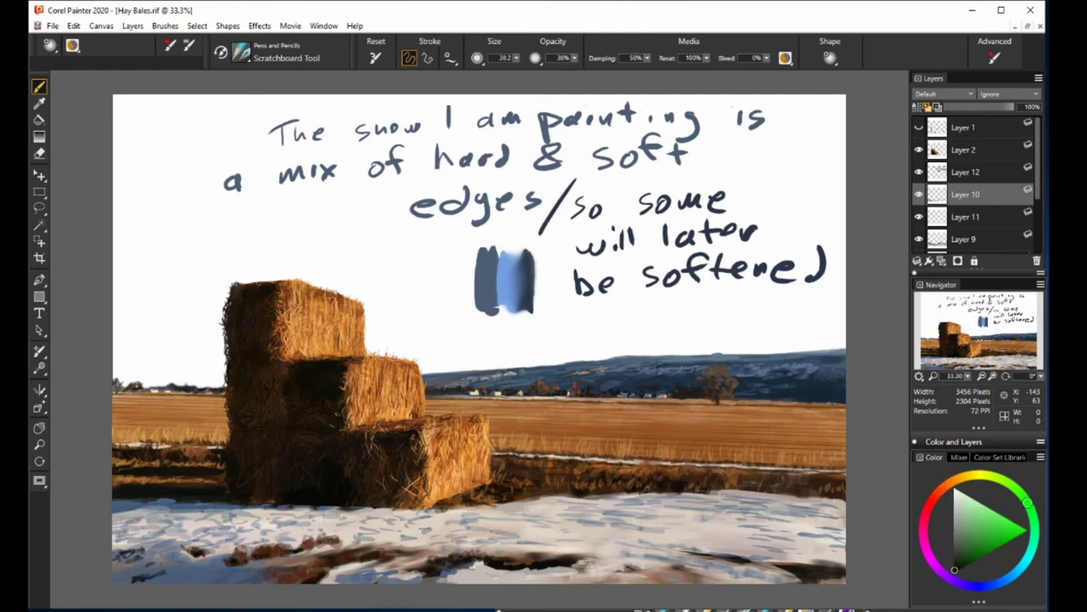
alt+click(547, 556)
alt+click(440, 503)
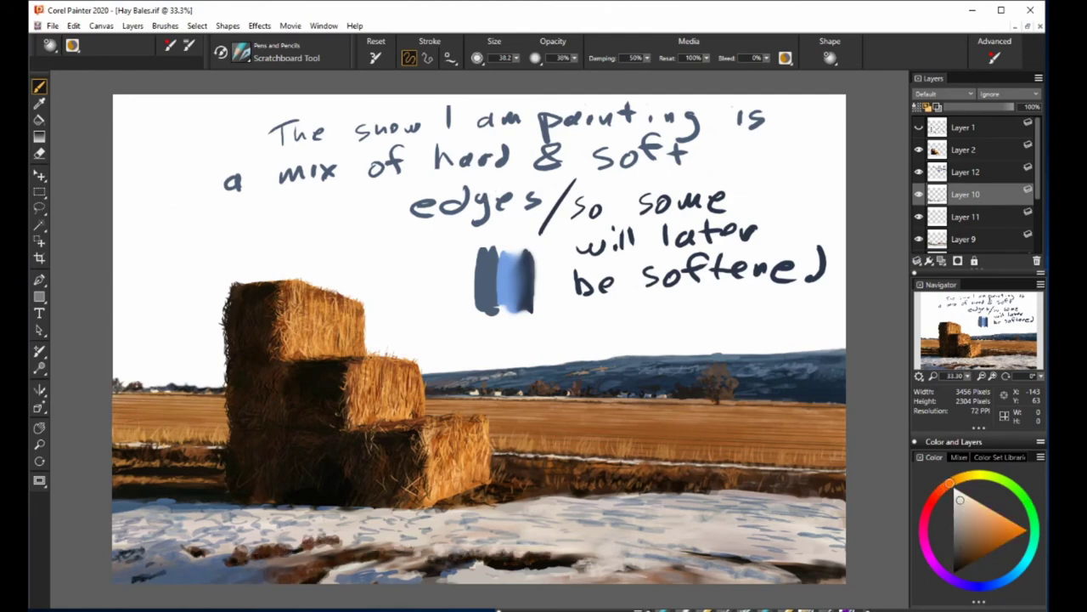
alt+click(382, 544)
alt+click(297, 552)
alt+click(614, 380)
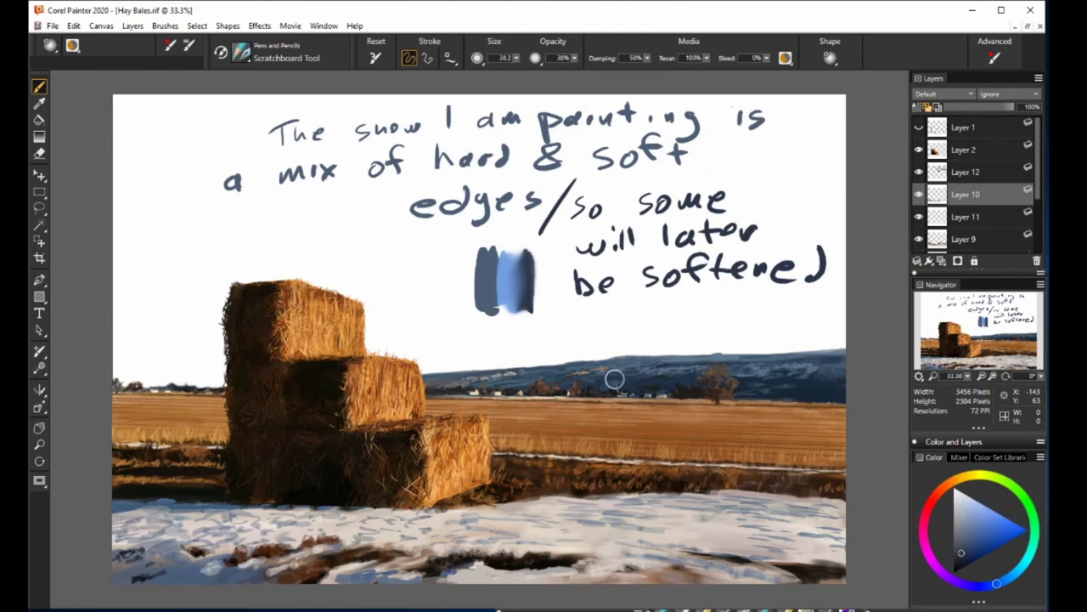
alt+click(433, 509)
alt+click(424, 508)
alt+click(495, 481)
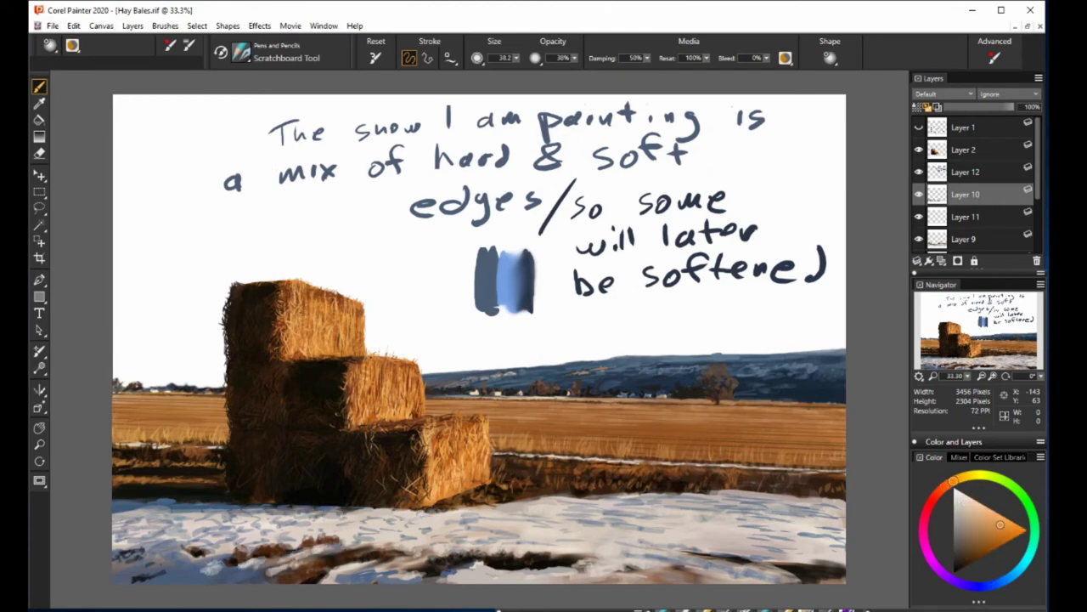
Sample browns, orange-yellows and grey-blue snow shades from the field strip and bales.
alt+click(224, 426)
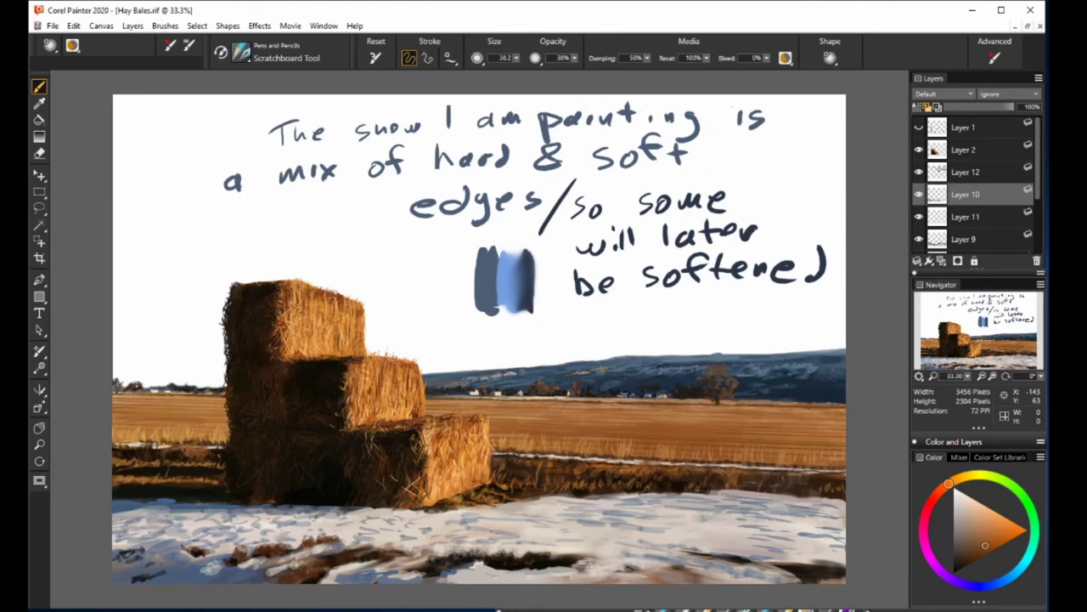
alt+click(755, 508)
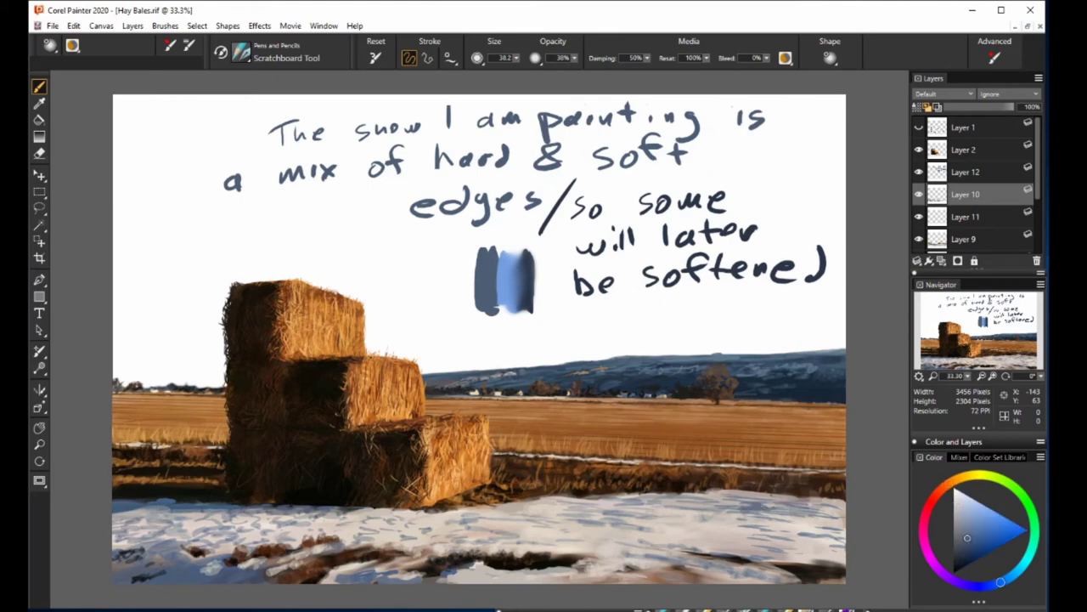
alt+click(731, 488)
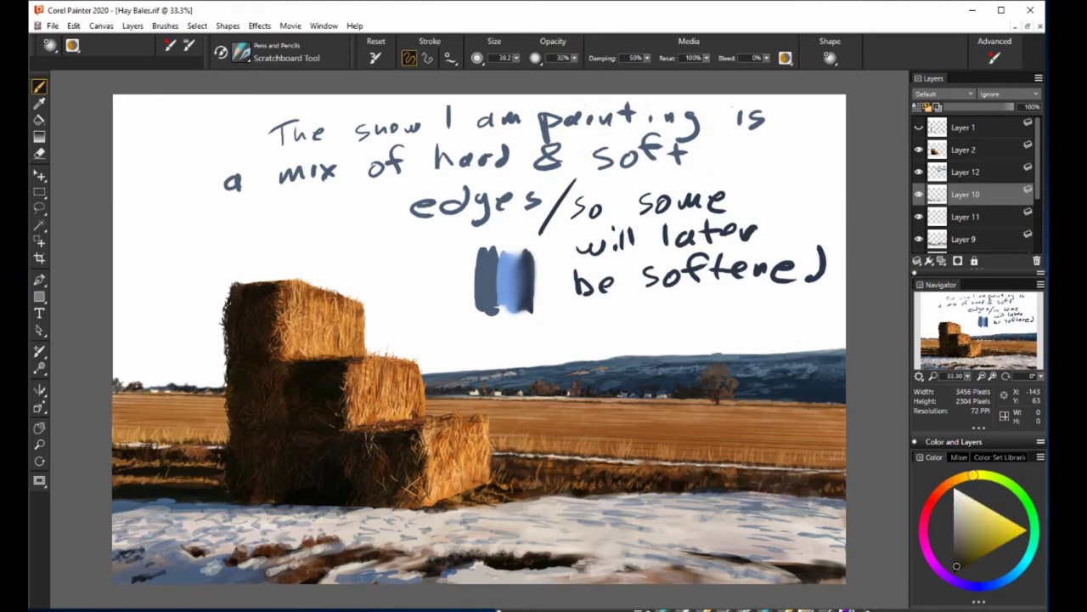
alt+click(626, 481)
alt+click(671, 518)
alt+click(749, 464)
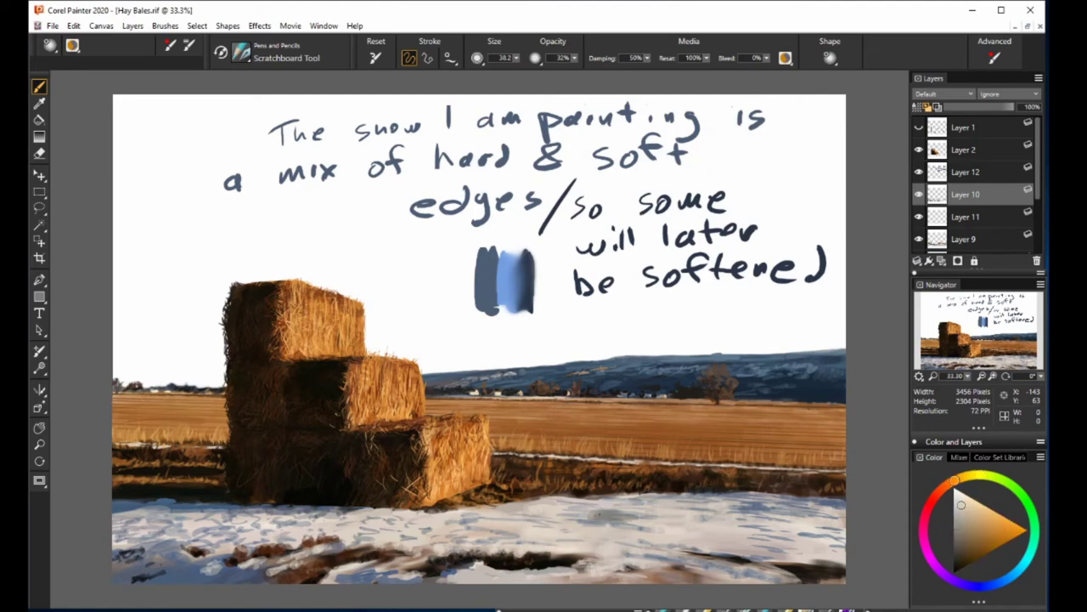
alt+click(604, 495)
alt+click(664, 494)
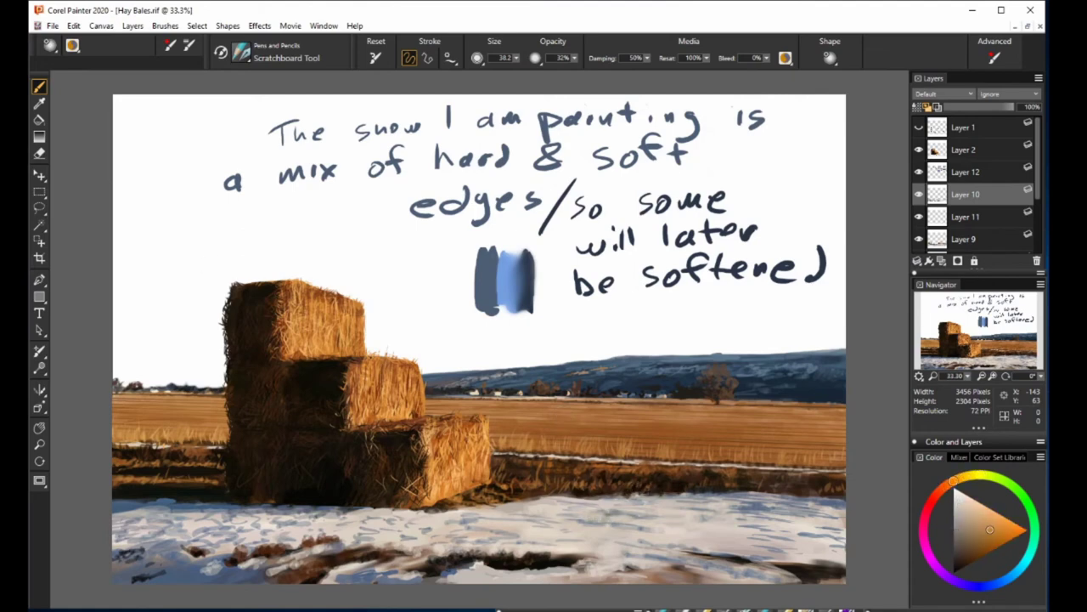
alt+click(286, 576)
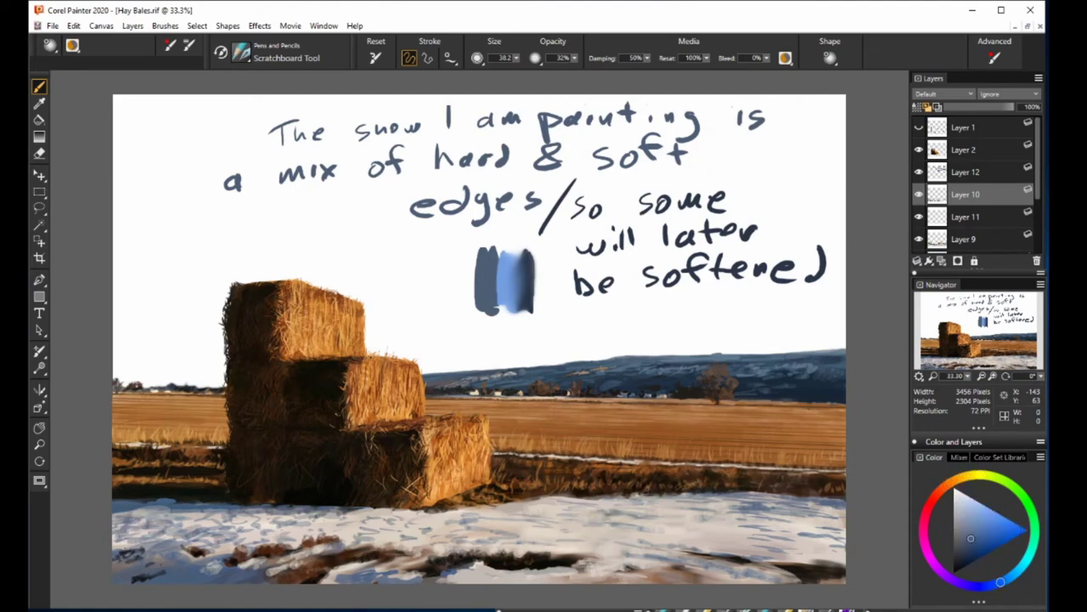
alt+click(677, 514)
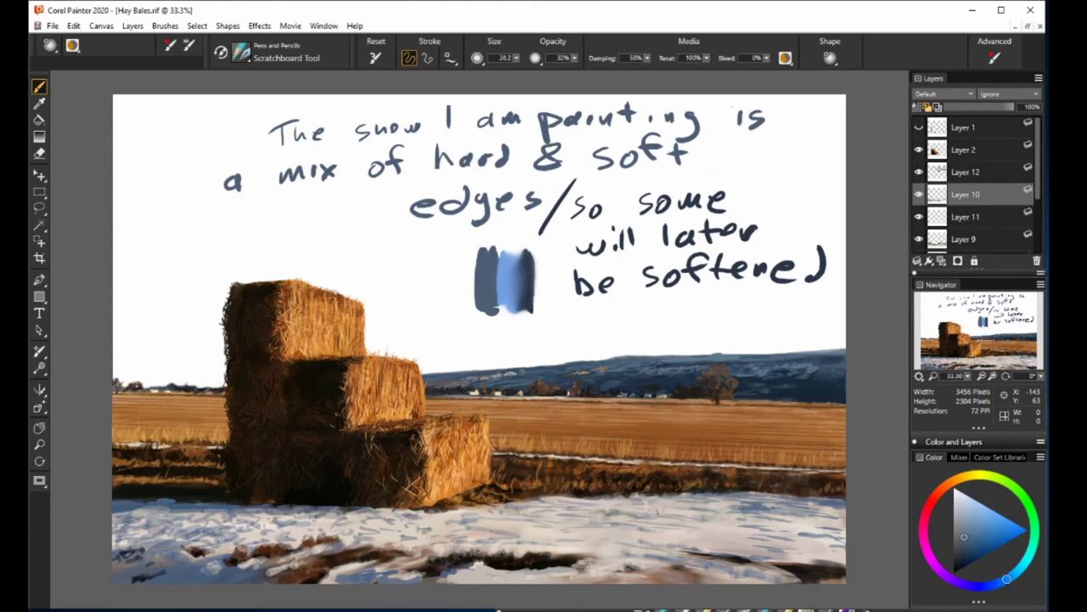
Hide Layer 12's notes and handwrite an arrowed note about long evening shadows.
click(918, 172)
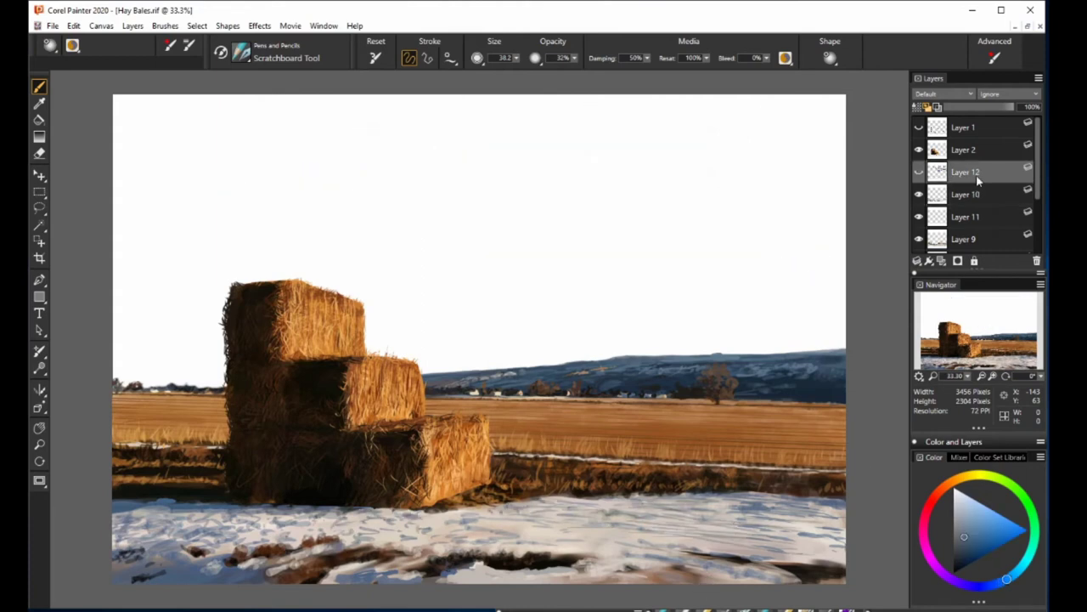
mouse_move(307, 136)
mouse_down()
mouse_move(731, 127)
mouse_move(730, 536)
mouse_up()
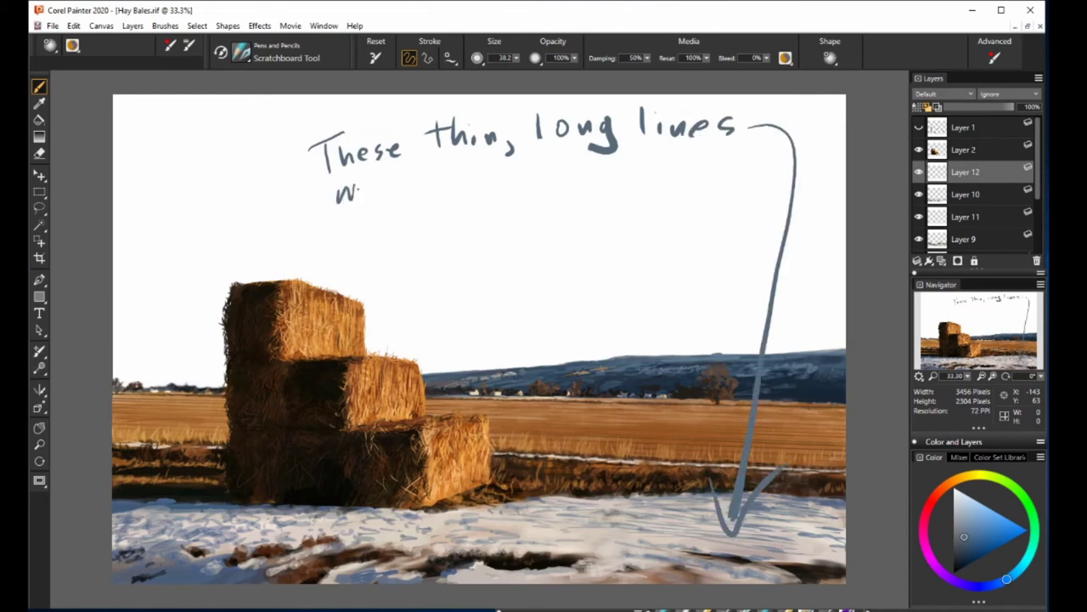
mouse_move(336, 201)
mouse_down()
mouse_move(552, 170)
mouse_move(769, 166)
mouse_move(485, 248)
mouse_up()
mouse_move(512, 204)
mouse_down()
mouse_move(751, 204)
mouse_move(701, 238)
mouse_up()
On Layer 10, streak long dark shadows across the lower-right snow.
click(965, 193)
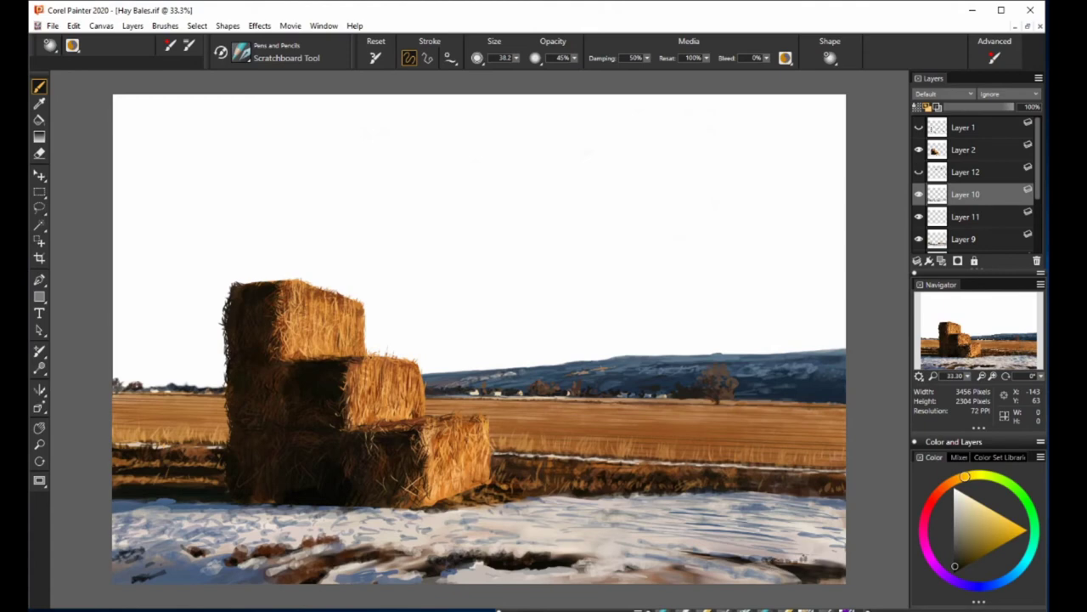
drag(815, 560, 679, 545)
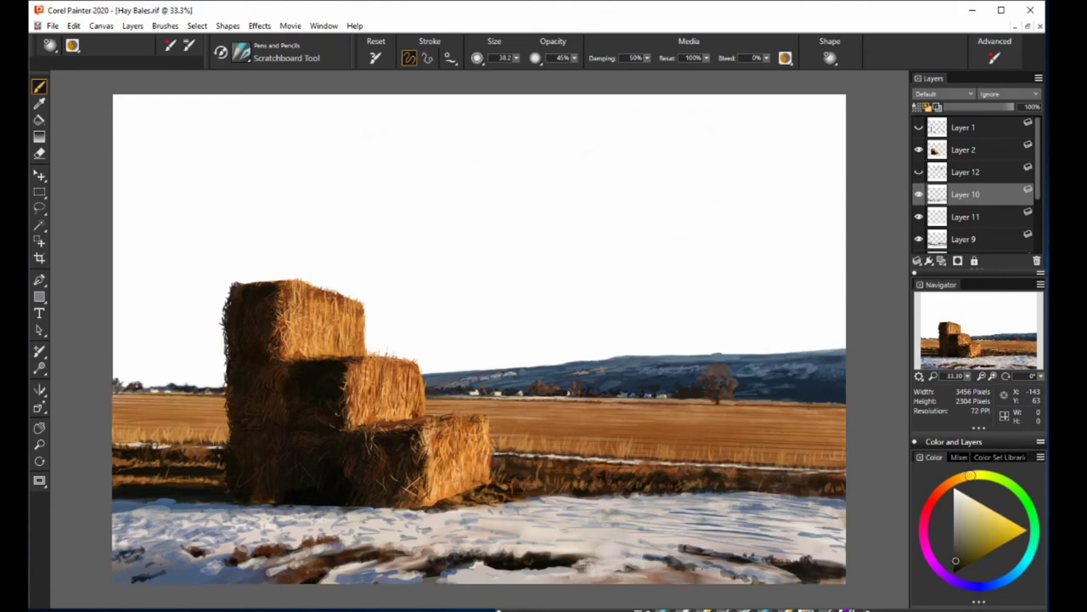
alt+click(584, 547)
drag(556, 514, 642, 524)
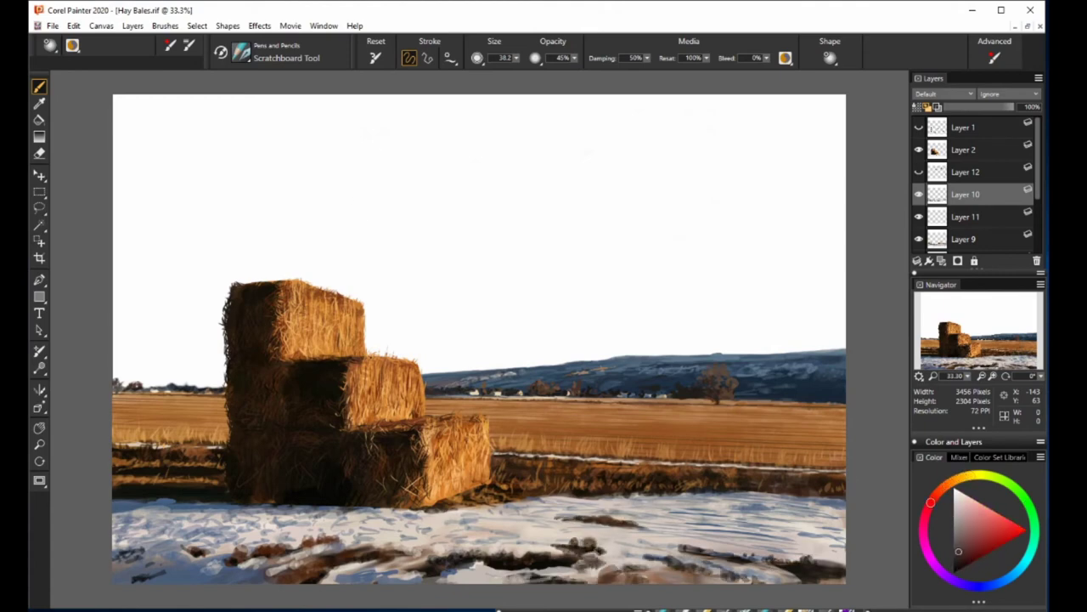
Sample several blue-grey and warm colours, then move Layer 9 just above Layer 3.
alt+click(585, 562)
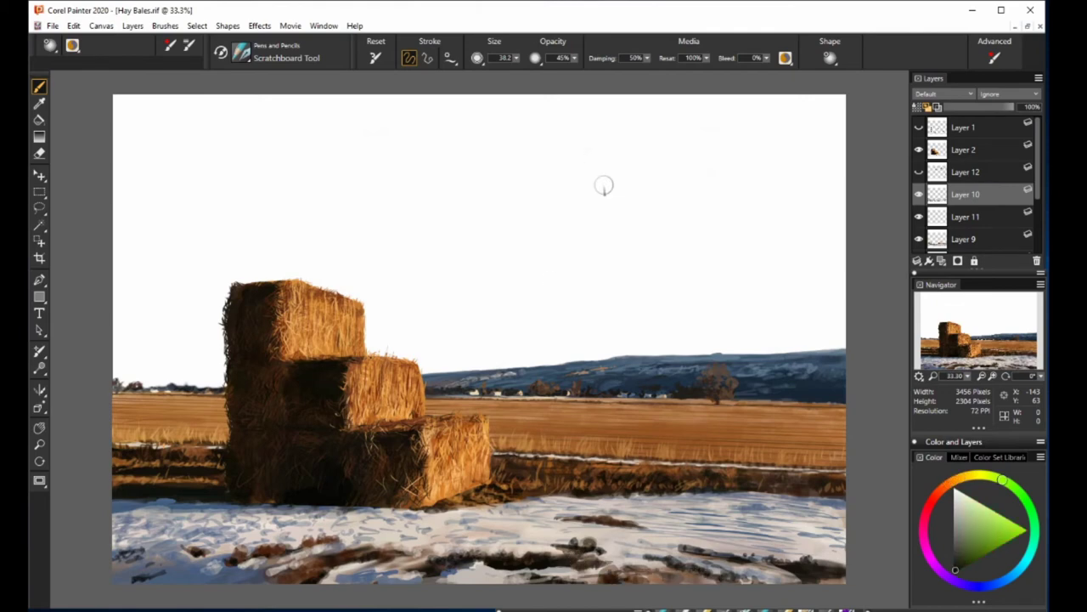
alt+click(694, 581)
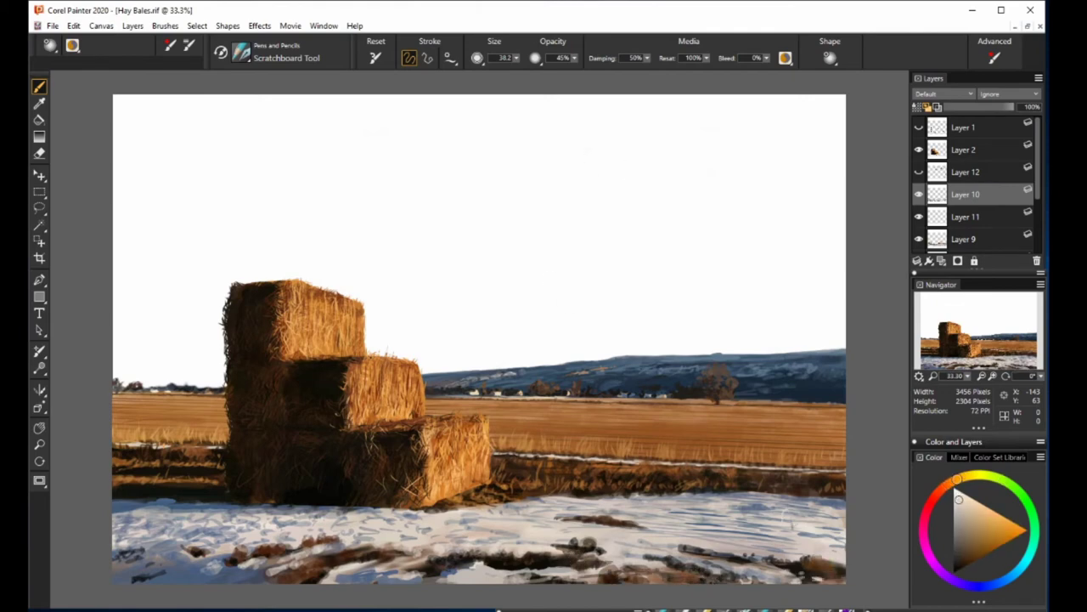
alt+click(659, 545)
alt+click(663, 546)
alt+click(527, 518)
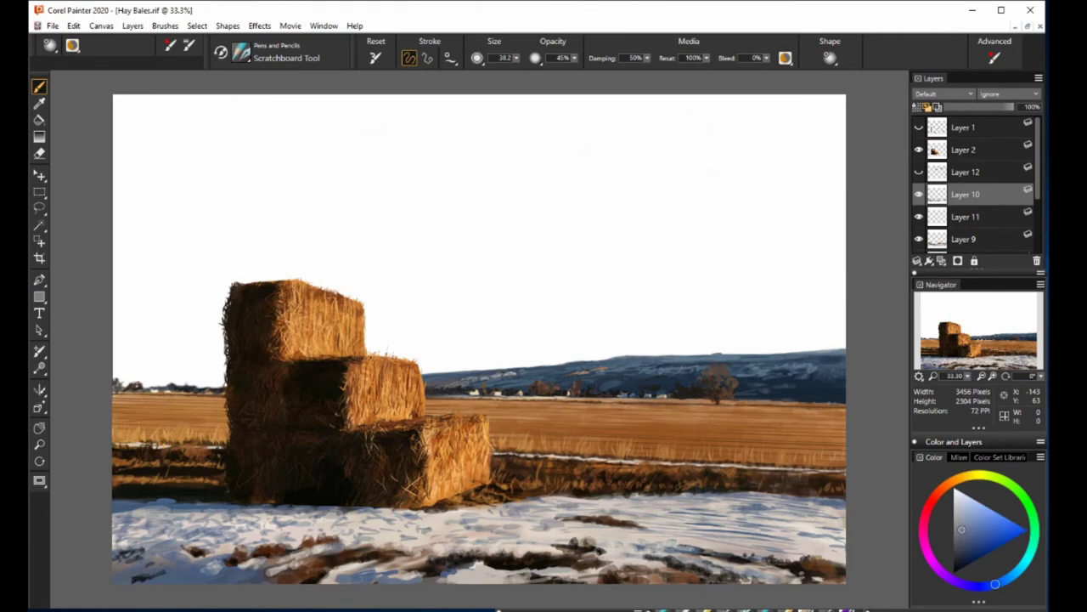
alt+click(425, 528)
alt+click(232, 160)
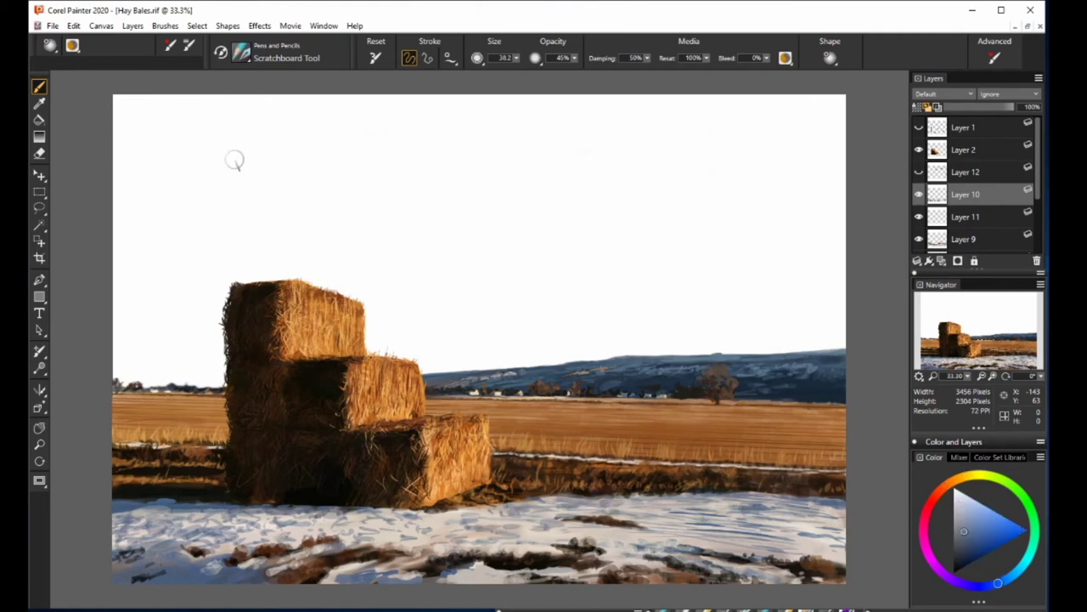
alt+click(193, 560)
alt+click(663, 419)
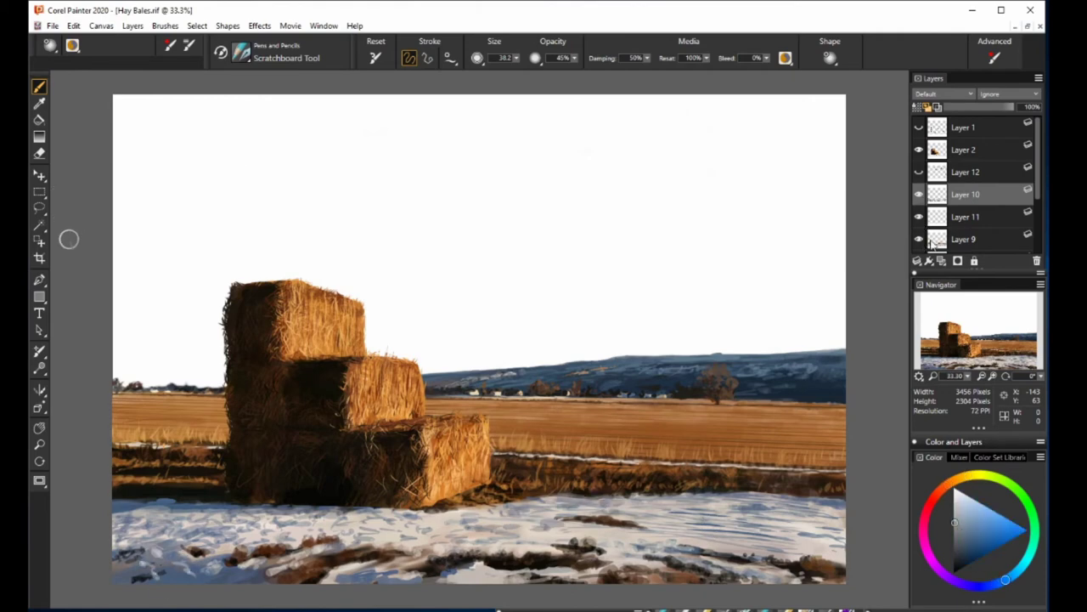
drag(931, 244, 1036, 219)
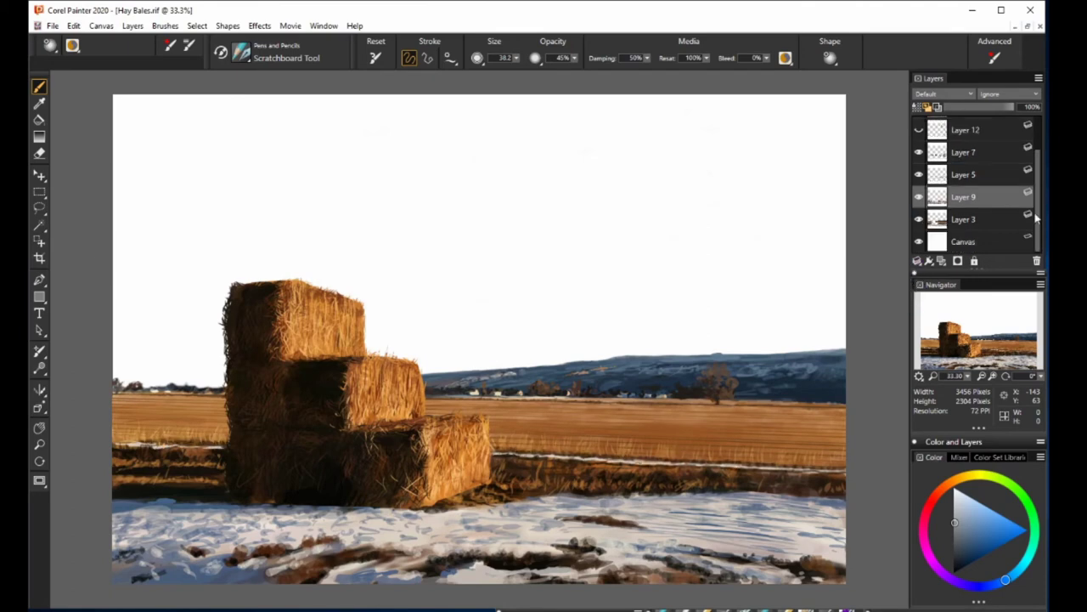
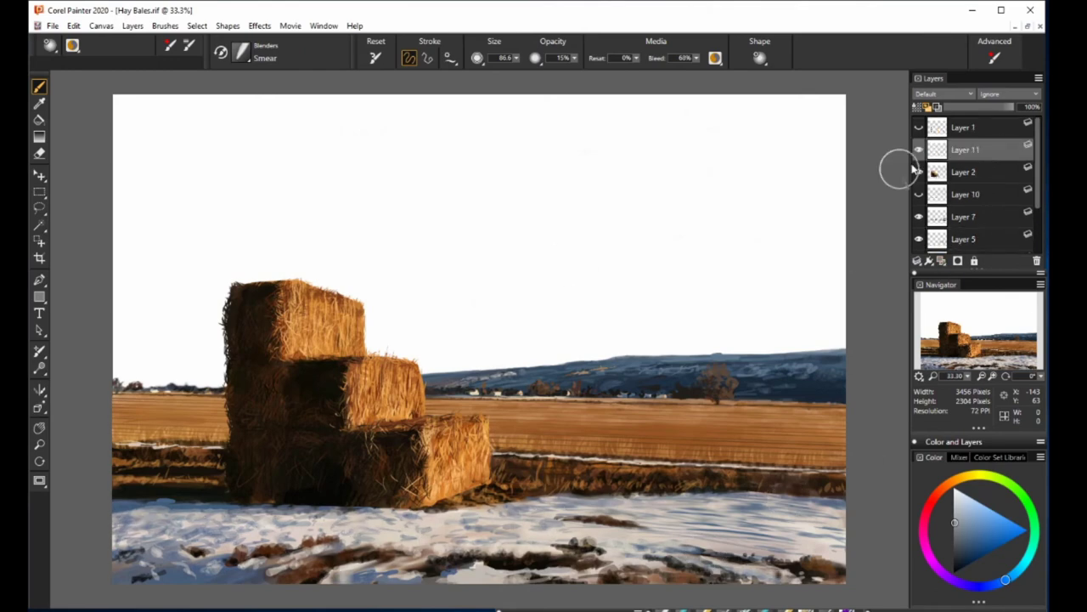
Handwrite a note on Layer 11 about fixing anything left of the ground cover.
mouse_move(309, 168)
mouse_down()
mouse_move(546, 129)
mouse_move(737, 127)
mouse_up()
mouse_move(364, 196)
mouse_down()
mouse_move(609, 170)
mouse_move(540, 204)
mouse_move(597, 252)
mouse_up()
drag(634, 199, 633, 223)
drag(656, 211, 671, 222)
drag(685, 186, 714, 208)
drag(724, 199, 751, 204)
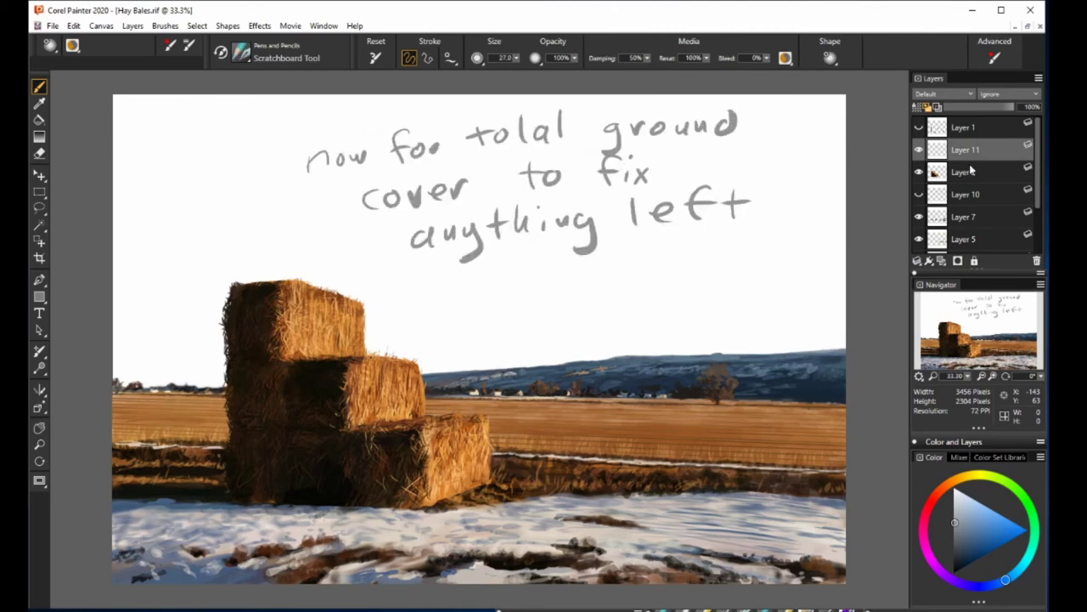
Add Layer 12, then extend the note with an arrow, 'ABOVE THE BALES' and 'This time'.
click(942, 261)
click(919, 151)
drag(631, 241, 792, 216)
drag(785, 188, 840, 181)
mouse_move(444, 310)
mouse_down()
mouse_move(607, 270)
mouse_move(824, 246)
mouse_up()
drag(573, 293, 731, 289)
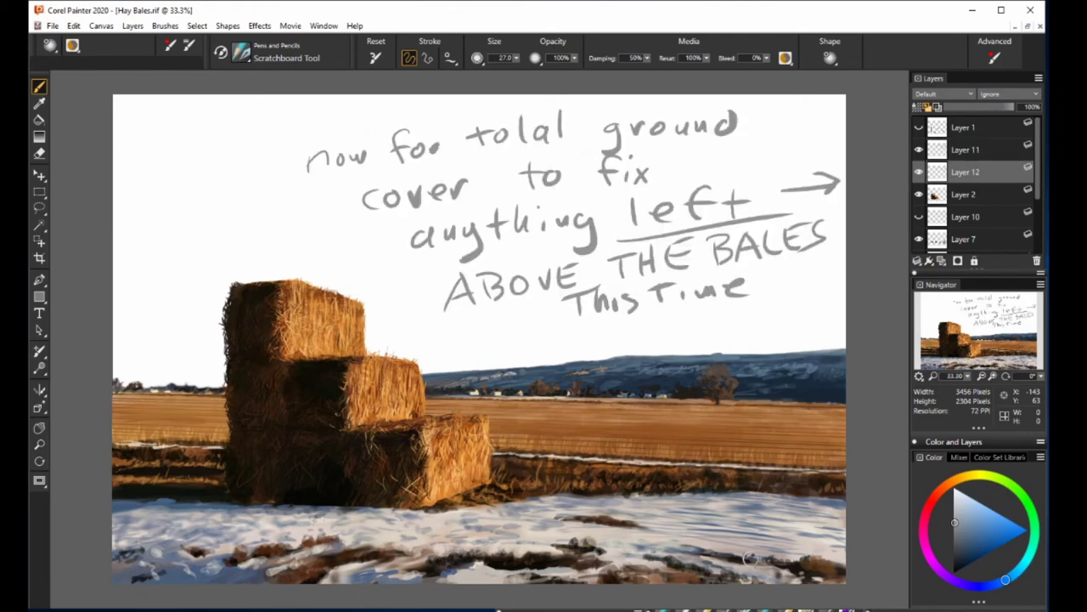
Pick hay colours (orange, brown, yellow, dark cyan), then a pale warm note colour.
click(997, 538)
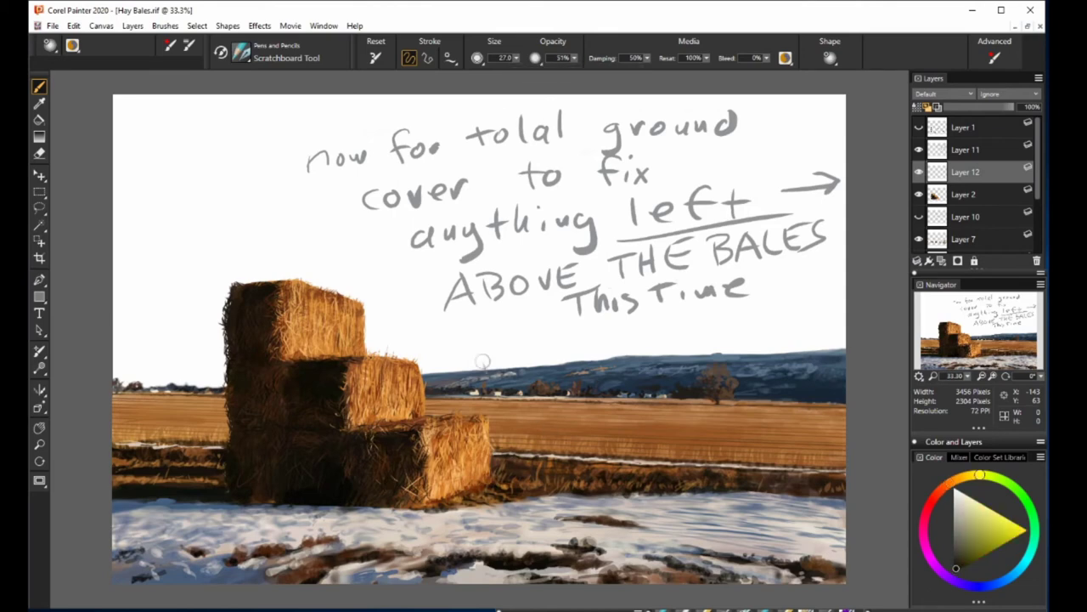
alt+click(274, 306)
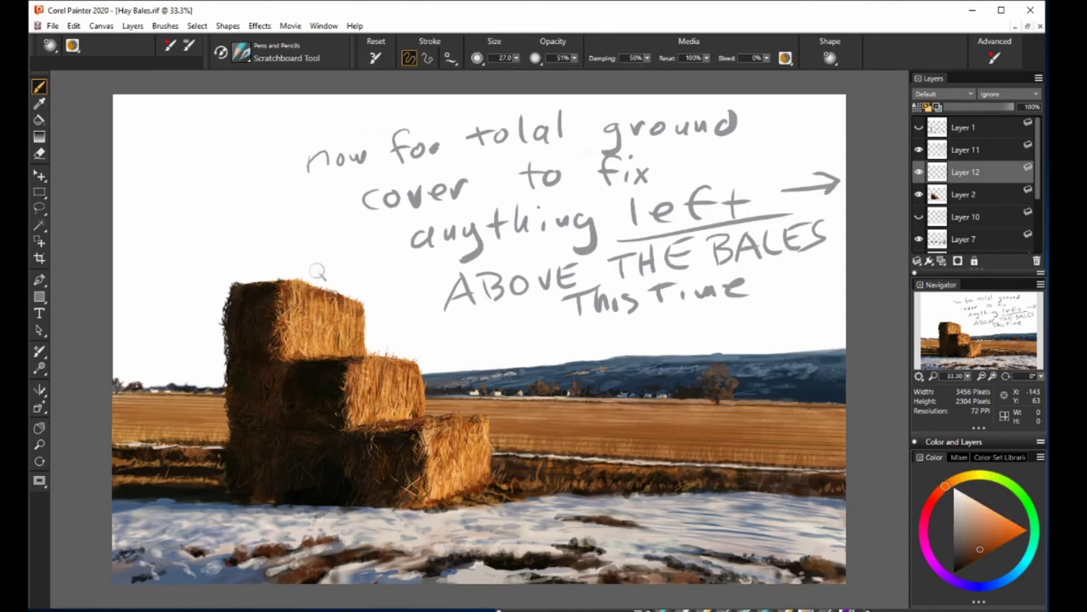
alt+click(262, 456)
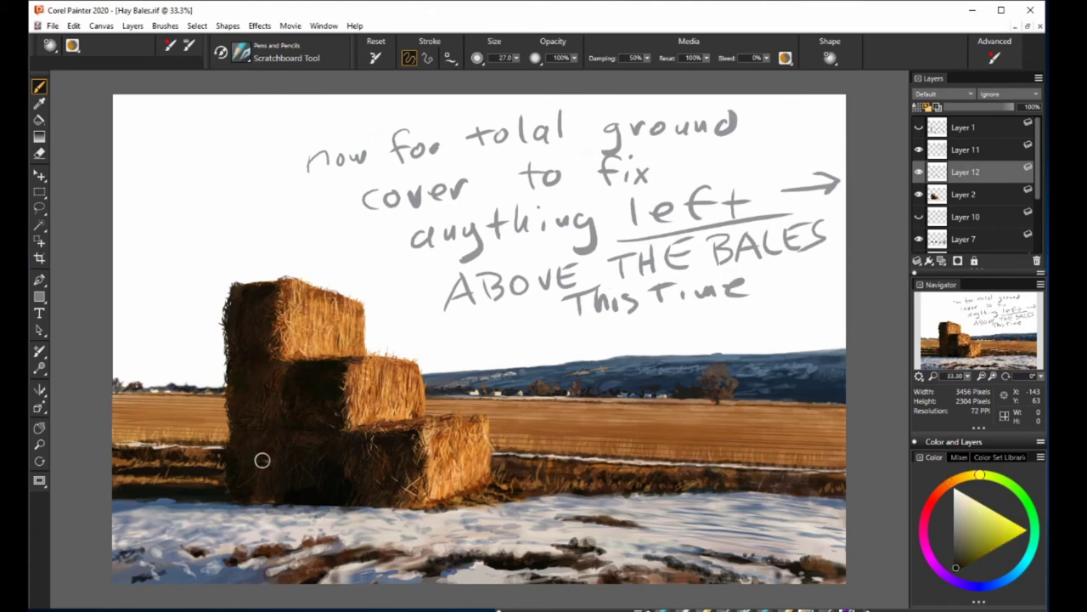
alt+click(205, 486)
alt+click(208, 476)
alt+click(222, 456)
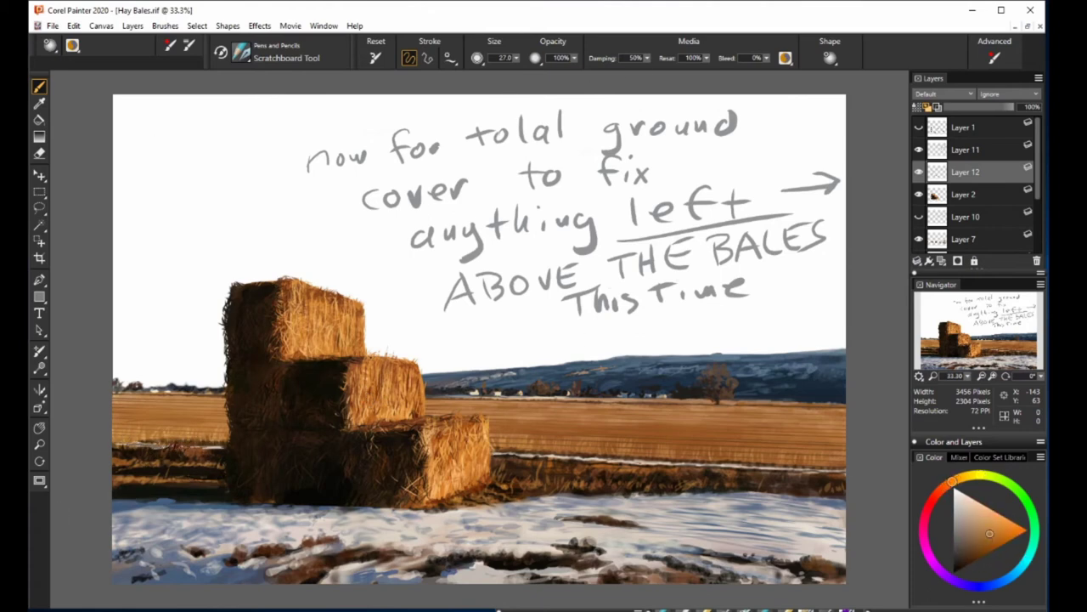
alt+click(286, 143)
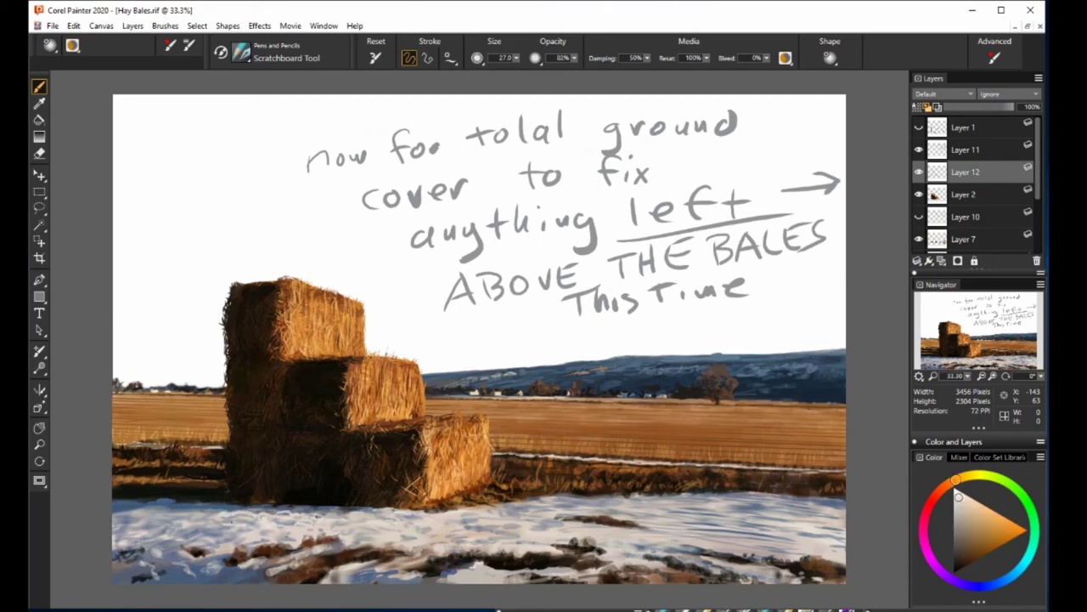
alt+click(229, 522)
Write a side note that strokes and textures are hard to describe: 'just get in and fiddle'.
click(964, 150)
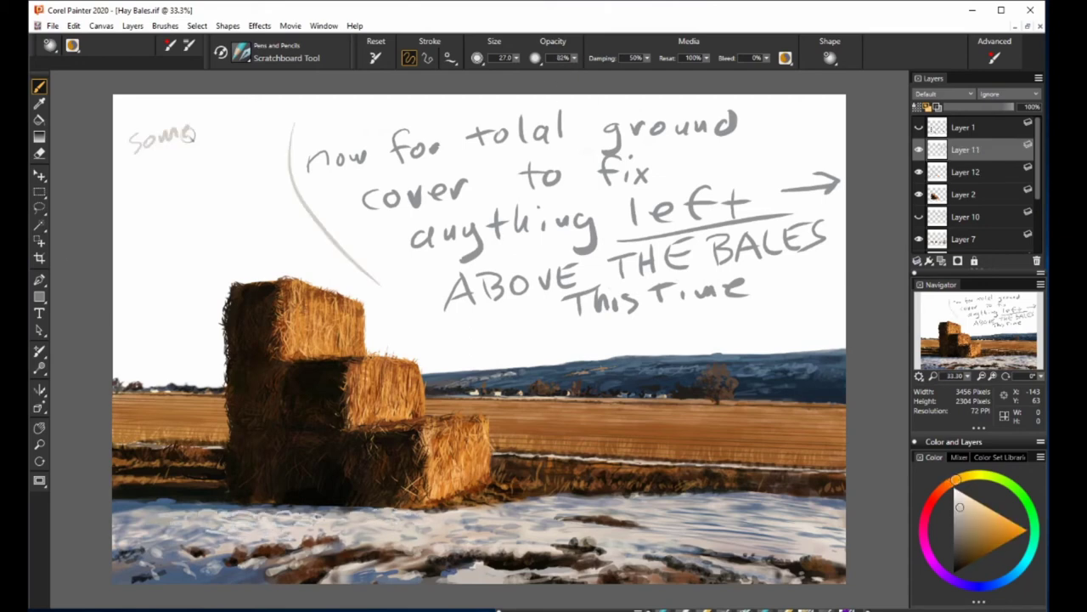
drag(153, 188, 255, 128)
drag(119, 212, 260, 166)
drag(126, 247, 255, 187)
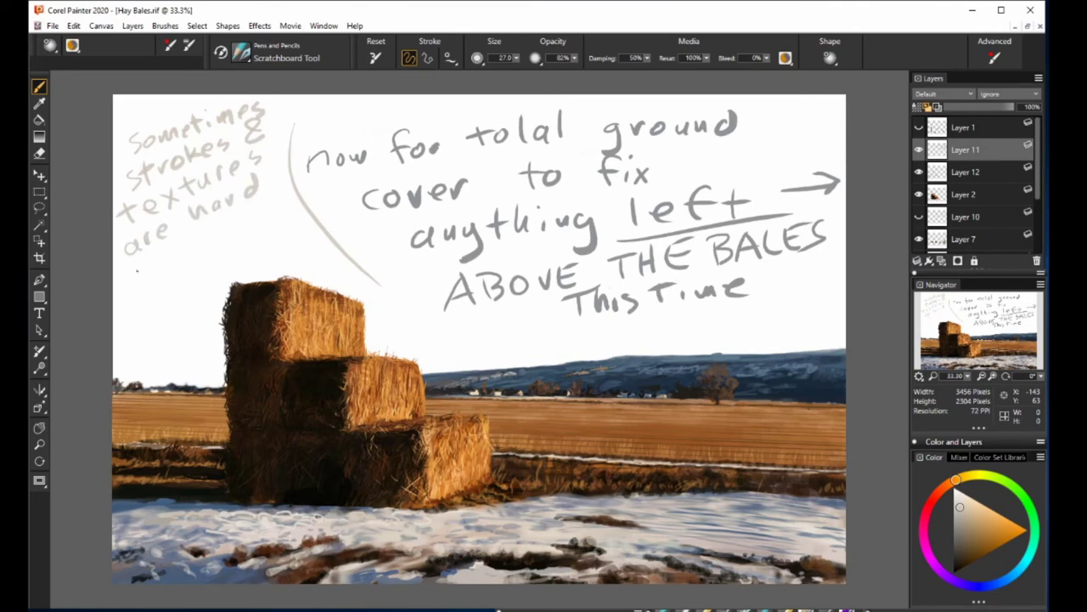
drag(136, 272, 289, 195)
drag(126, 327, 229, 259)
drag(141, 353, 191, 314)
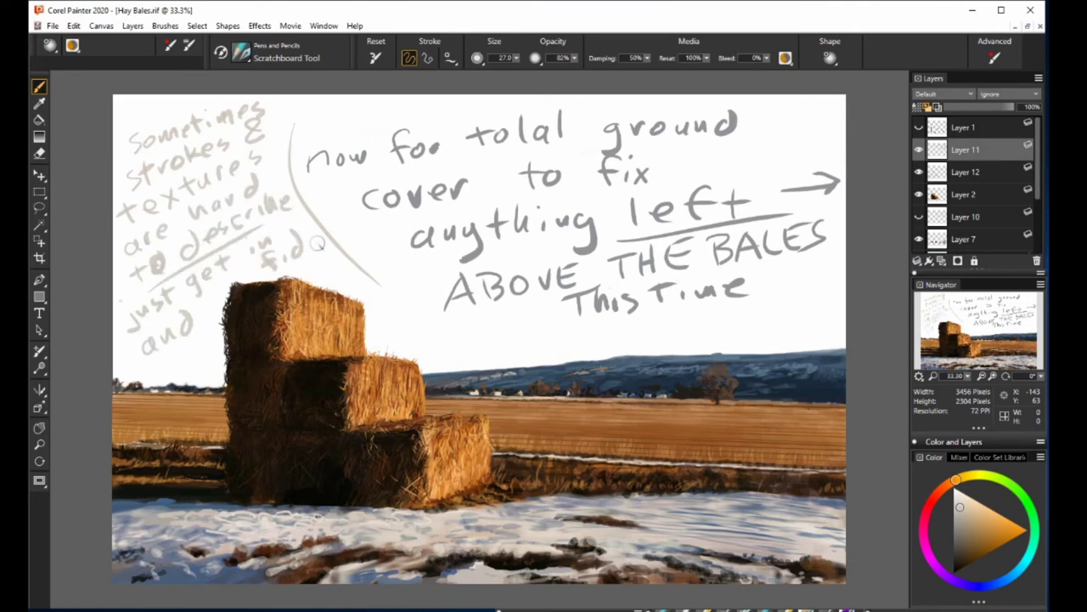
drag(263, 271, 366, 212)
Sample snow and orange colours and paint a light stroke along the snow edge at 100% opacity.
alt+click(314, 528)
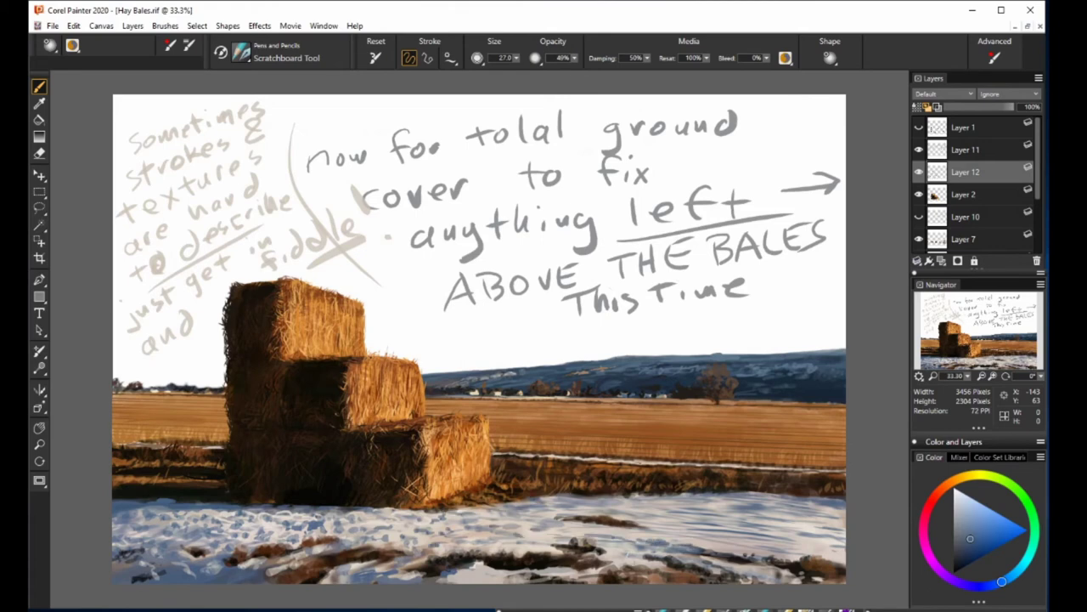
alt+click(765, 511)
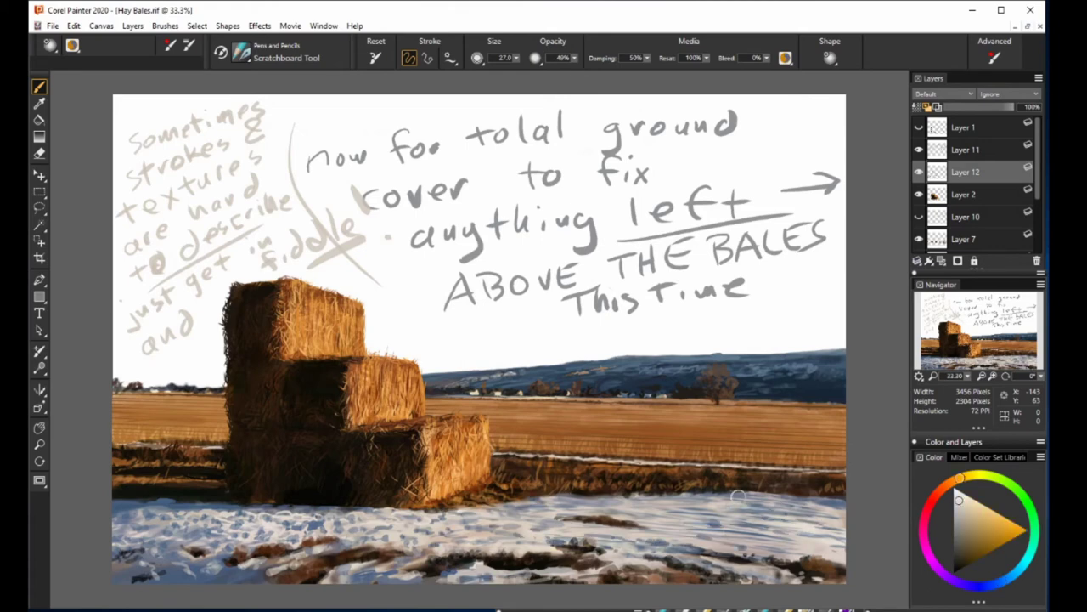
alt+click(778, 540)
key(0)
drag(820, 502, 643, 496)
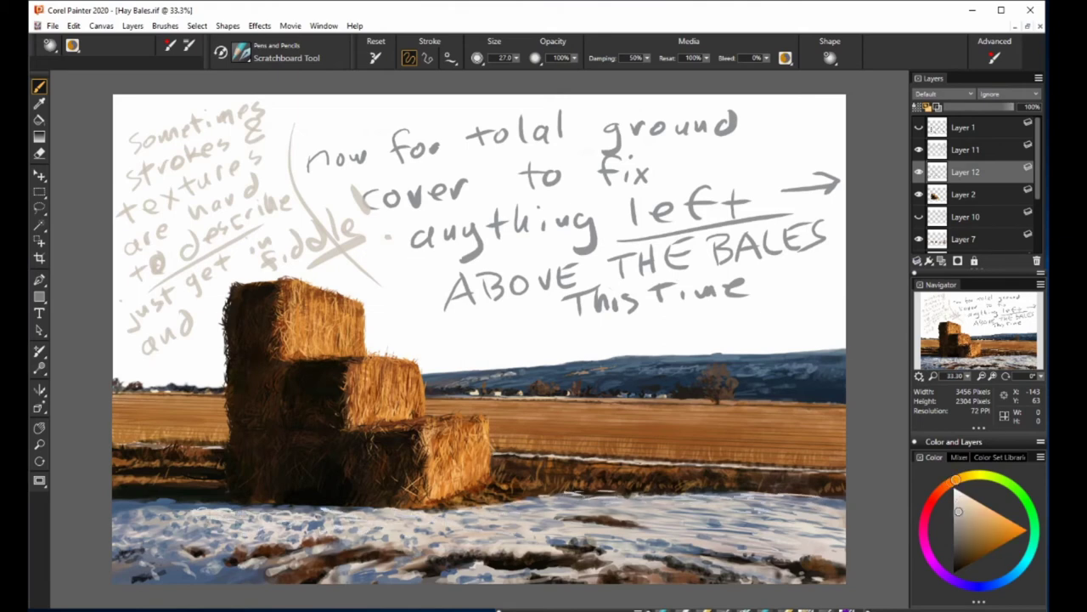
At 59% opacity, sample pale snow, dark mud, red-brown and yellow hay colours from the painting.
alt+click(399, 562)
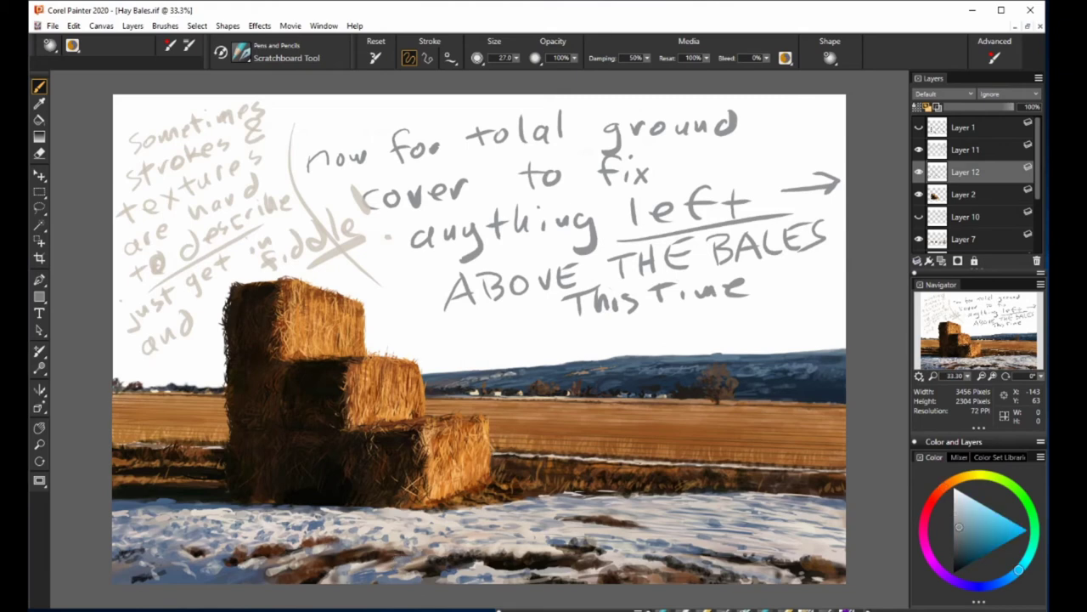
alt+click(836, 501)
key(5)
key(9)
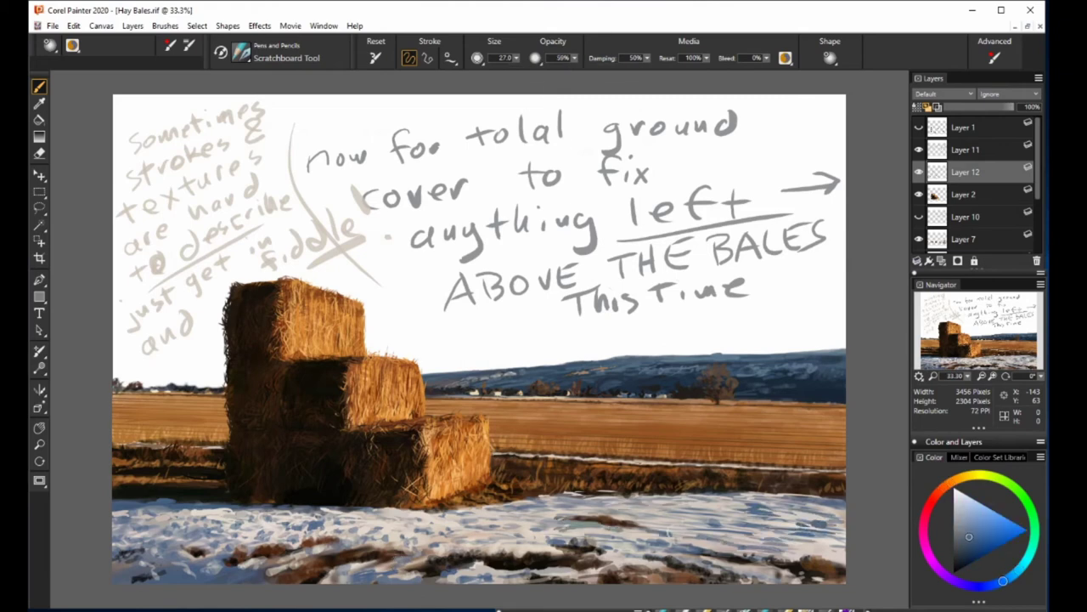
alt+click(610, 505)
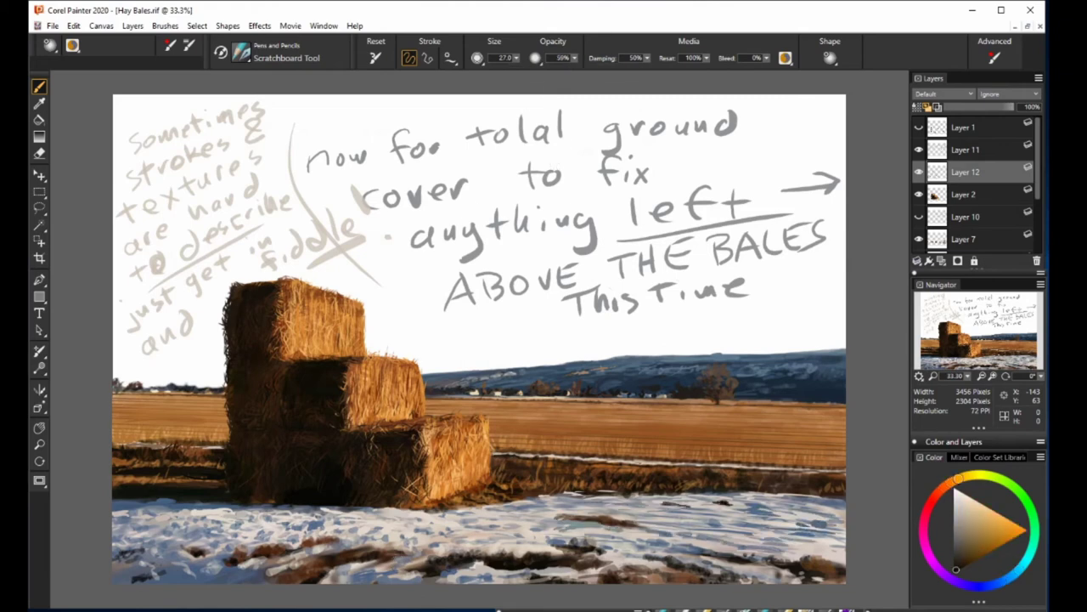
alt+click(747, 507)
alt+click(782, 491)
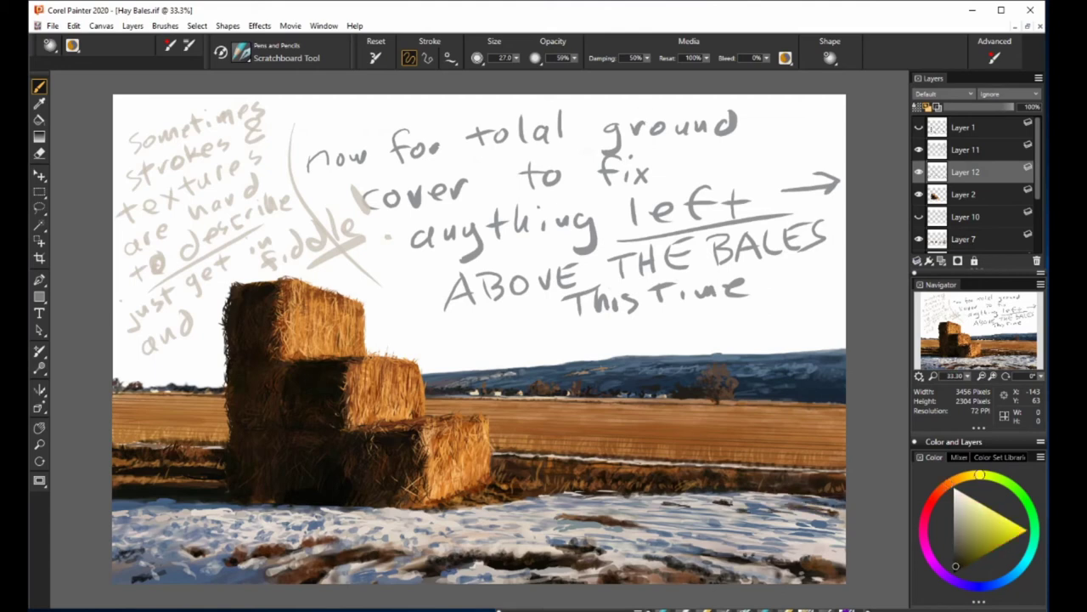
alt+click(775, 516)
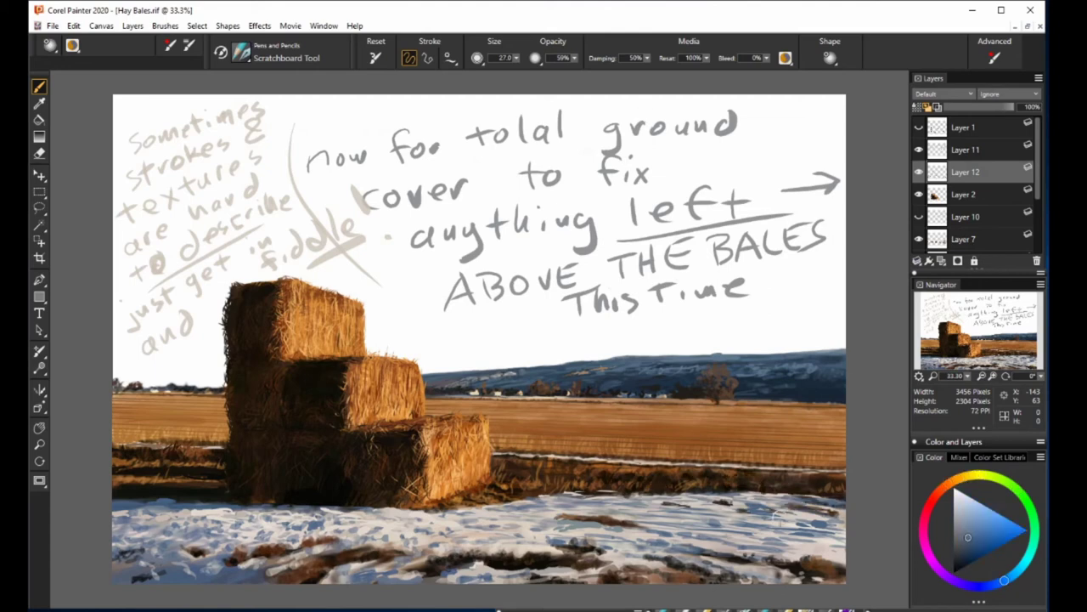
Sample blue-grey snow shades and brown mud from the foreground, then hide the notes layer.
alt+click(812, 547)
alt+click(748, 569)
alt+click(755, 576)
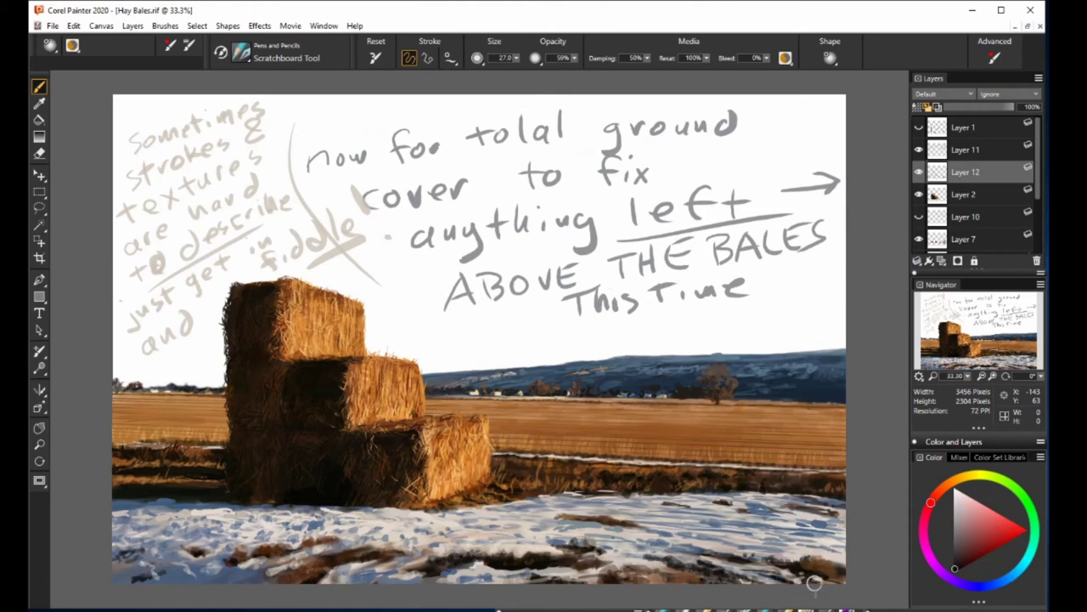
alt+click(574, 528)
alt+click(562, 526)
alt+click(209, 518)
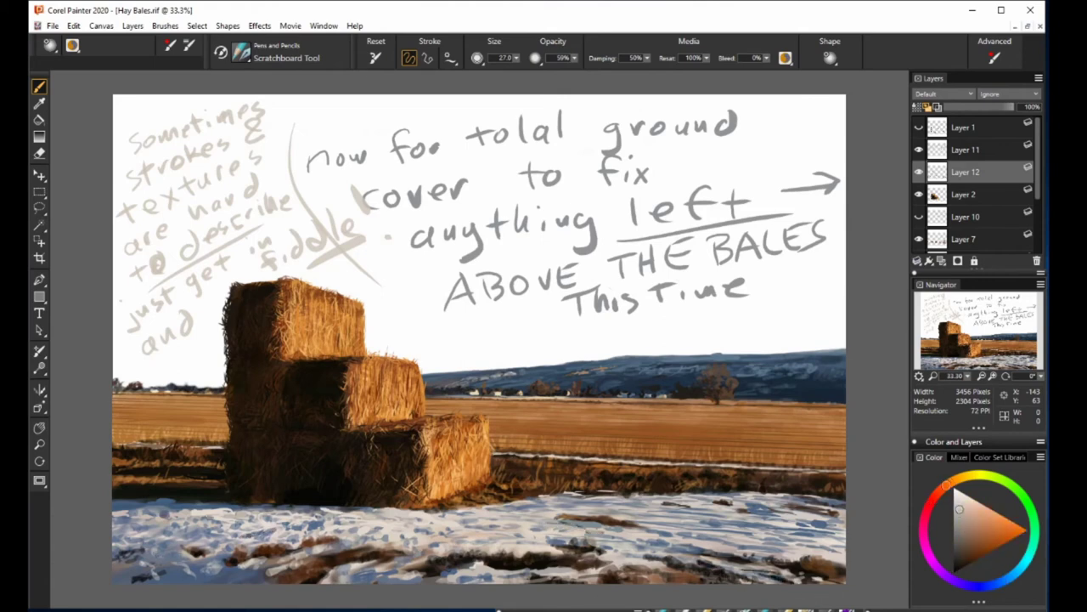
alt+click(283, 500)
alt+click(257, 504)
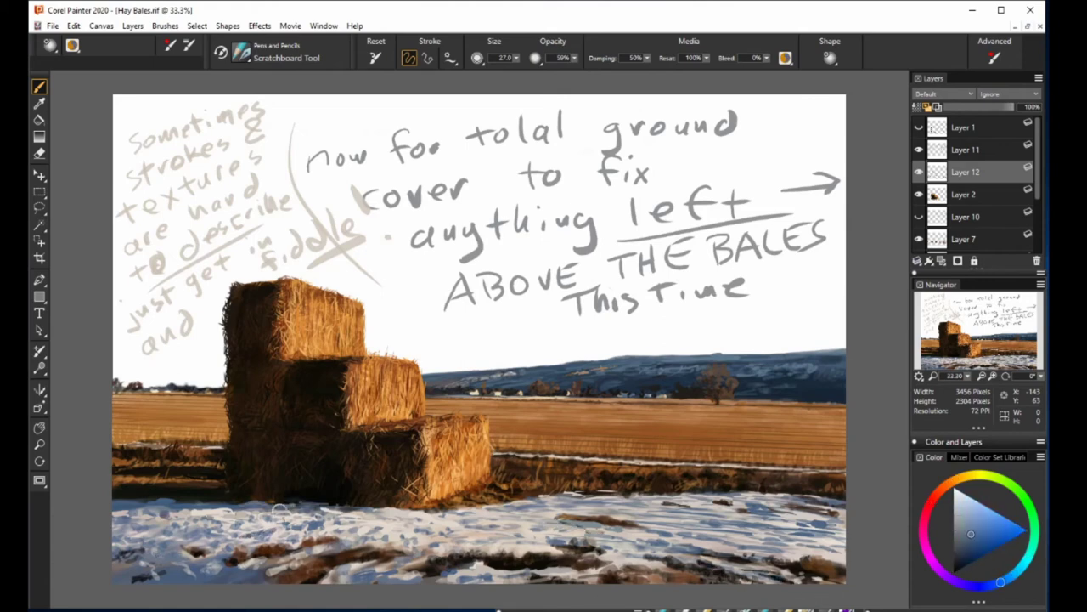
alt+click(286, 579)
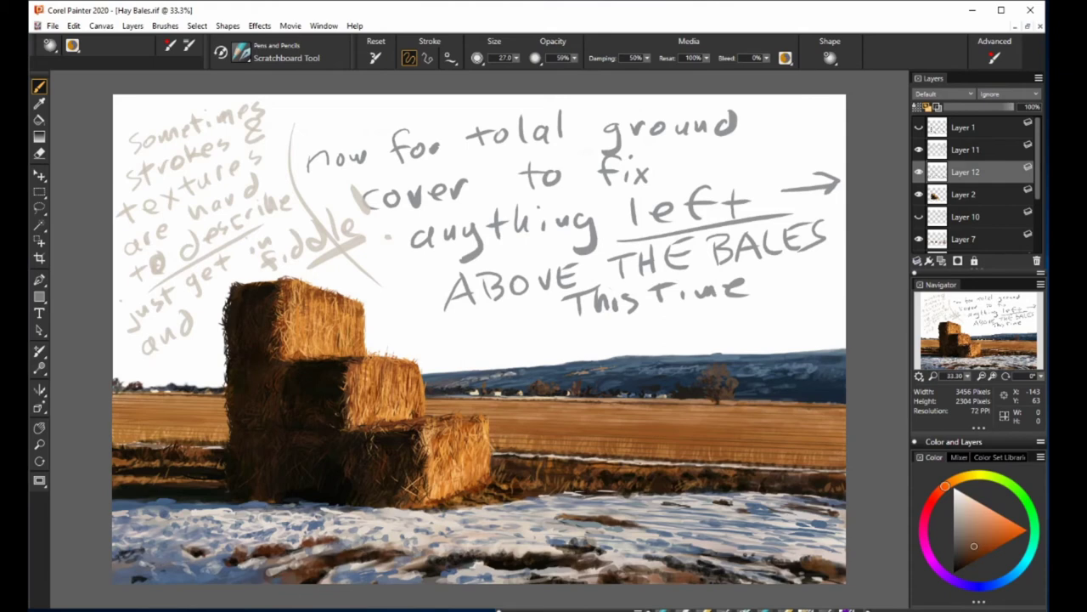
alt+click(316, 176)
click(918, 149)
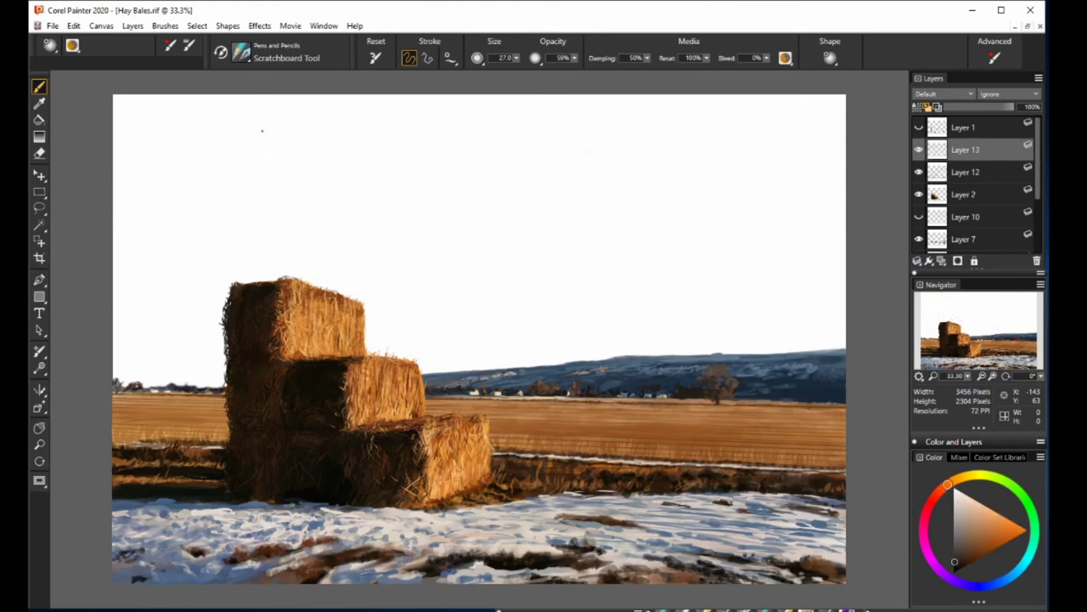
Handwrite a note that the snow is averaged from what I see, not a reference.
mouse_move(633, 128)
mouse_down()
mouse_move(469, 175)
mouse_move(593, 155)
mouse_up()
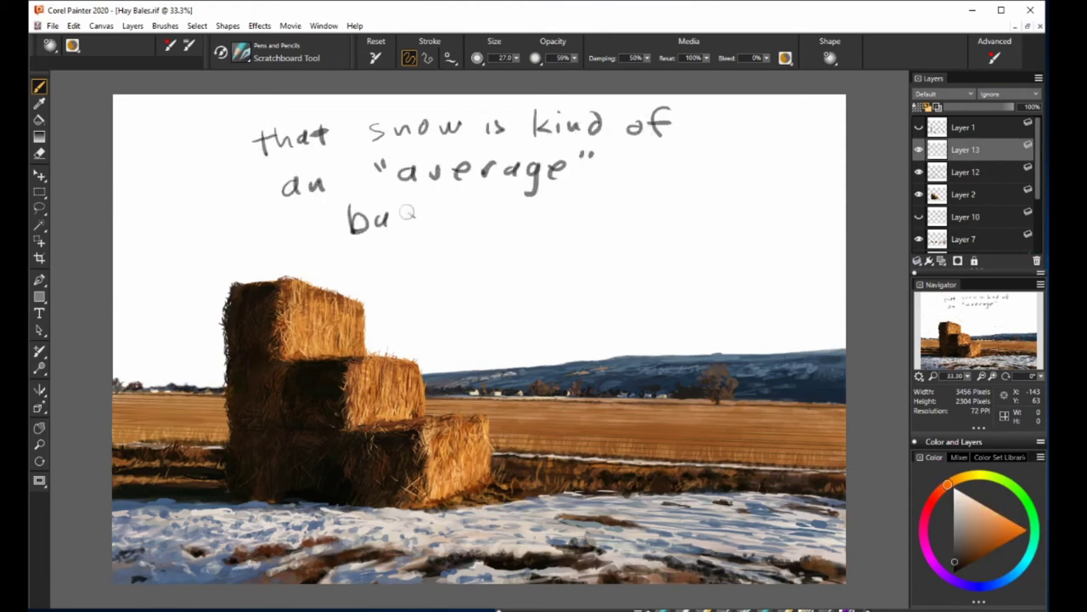
drag(349, 217, 654, 195)
drag(380, 255, 628, 239)
drag(454, 293, 688, 287)
With a larger brush, sample brown, pale blue, pale orange and cream, and paint light snow strokes.
click(966, 172)
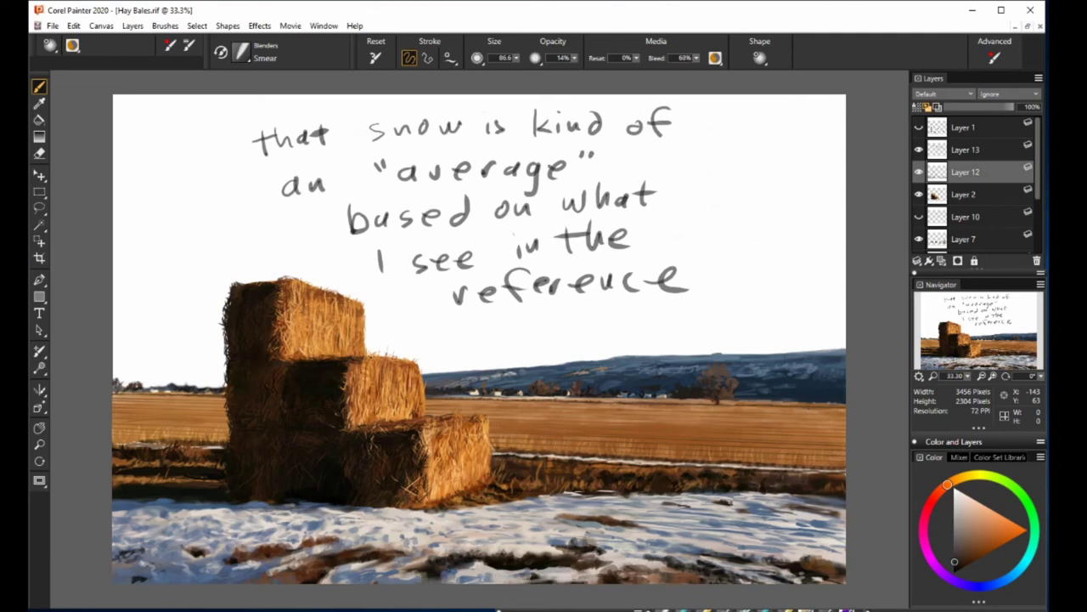
key(b)
alt+click(514, 490)
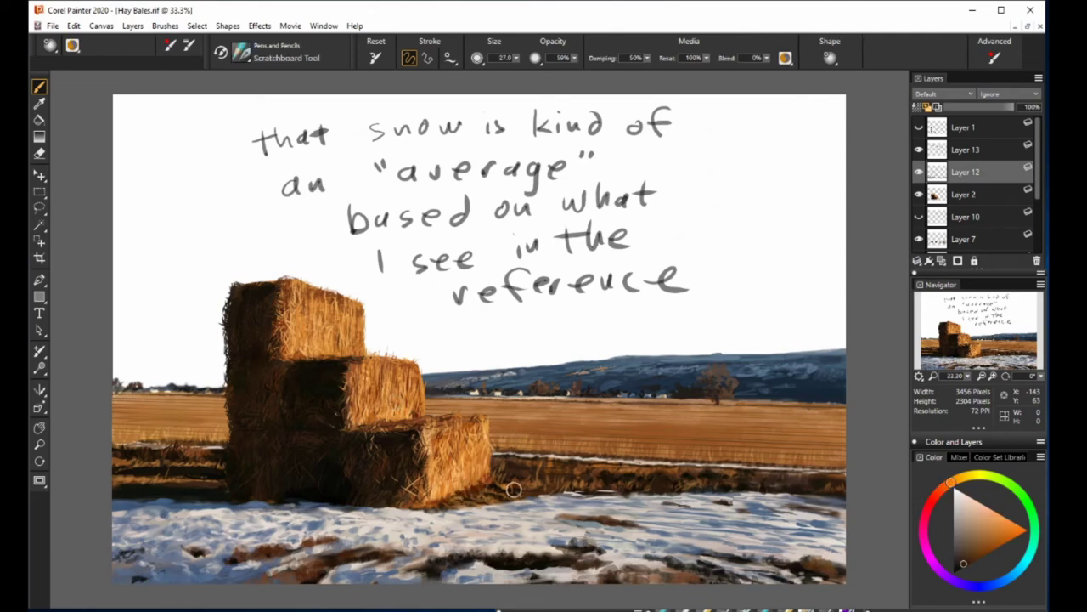
alt+click(519, 477)
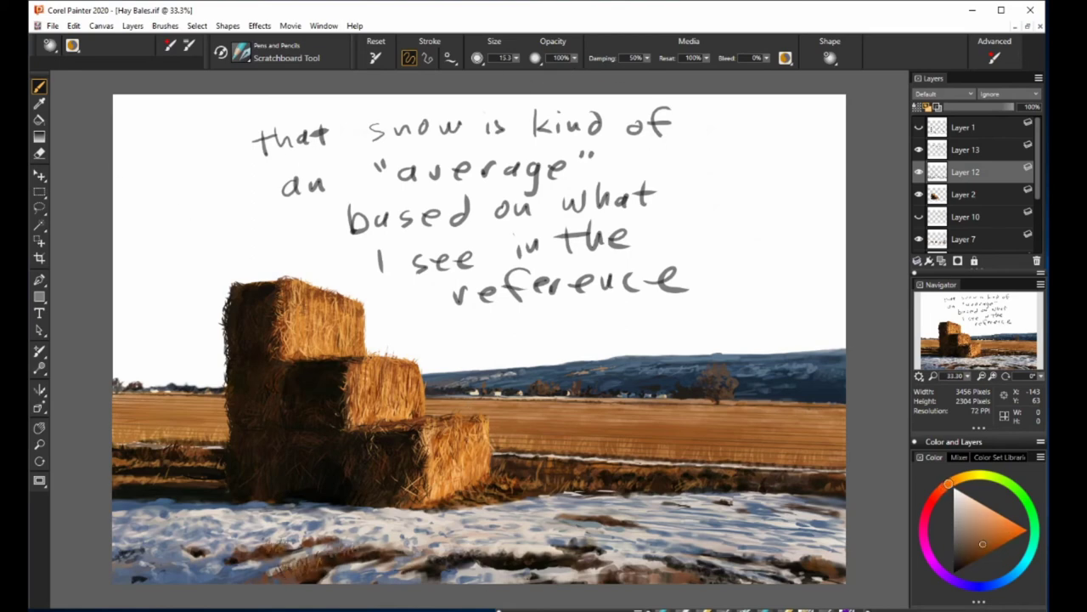
alt+click(244, 557)
alt+click(201, 530)
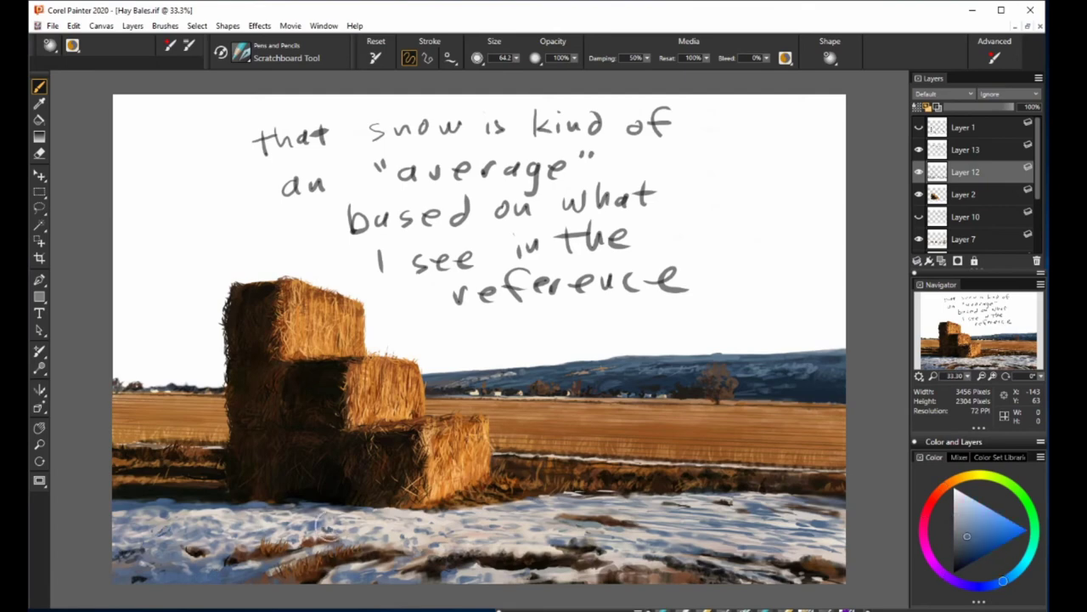
alt+click(568, 557)
alt+click(578, 510)
drag(594, 519, 667, 500)
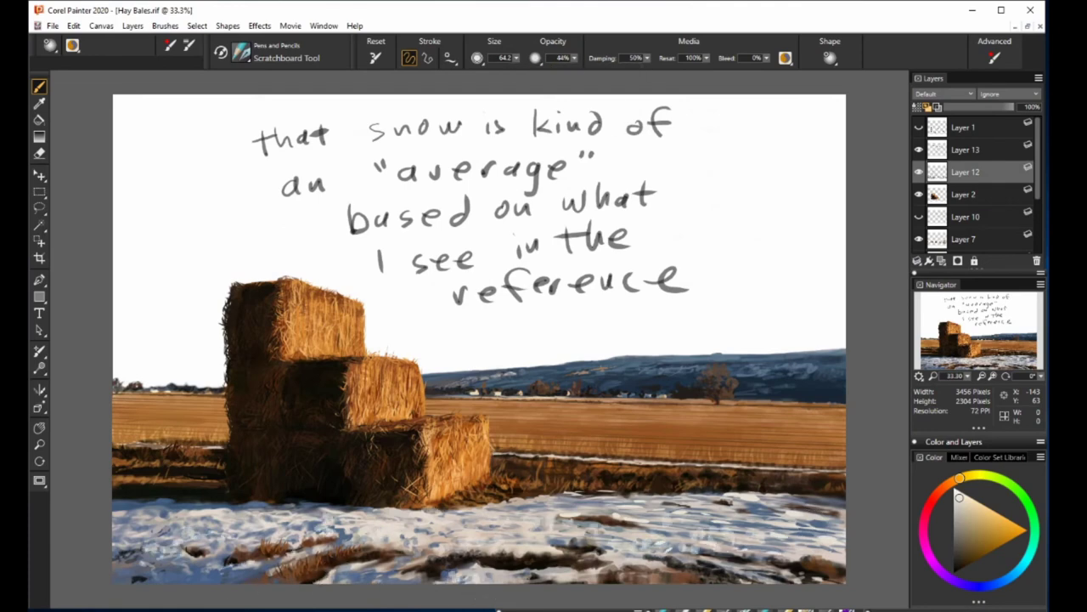
Switch to Layer 13 and handwrite an 'OKAY I DONE' note with a large arc.
key(slash)
click(968, 149)
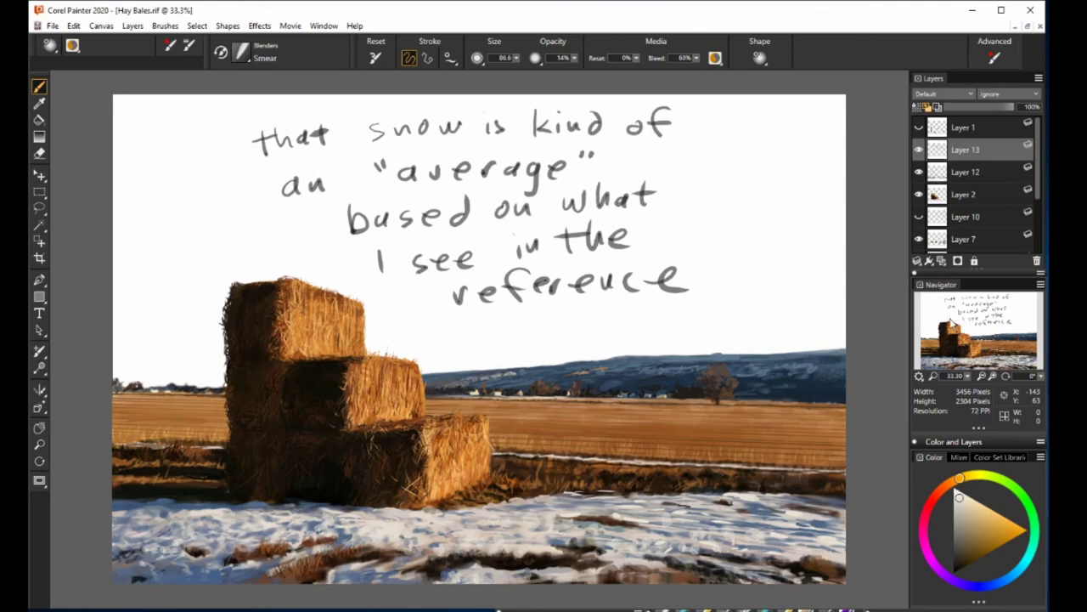
key(slash)
mouse_move(712, 105)
mouse_down()
mouse_move(803, 301)
mouse_move(822, 136)
mouse_up()
drag(693, 170, 818, 169)
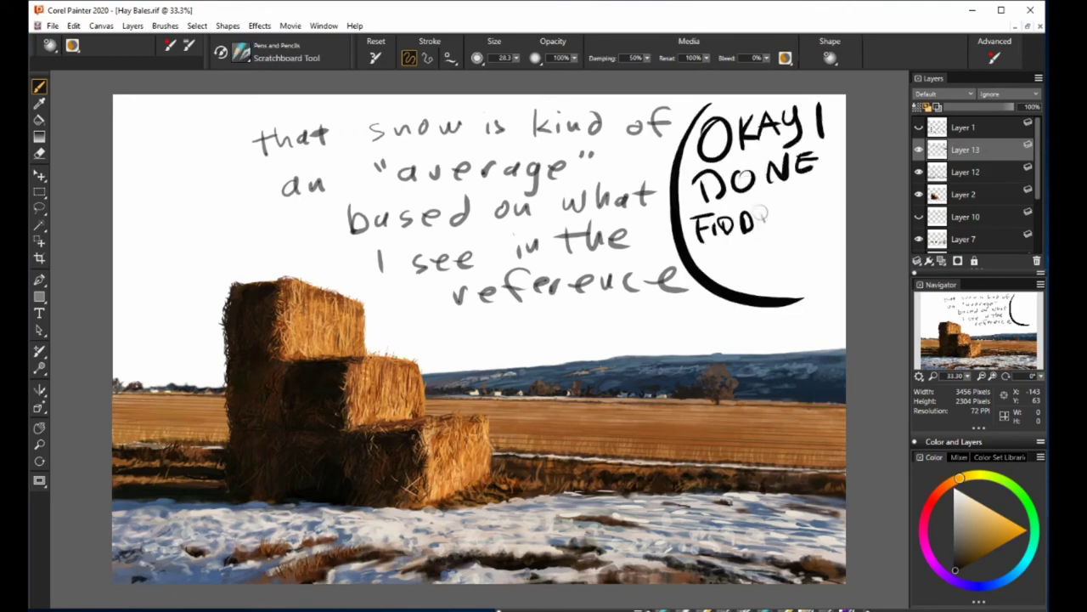
drag(695, 216, 811, 216)
drag(722, 255, 803, 240)
Clear the old notes and write 'Only the sky is left – where will I write?'.
key(Delete)
drag(186, 153, 286, 158)
drag(328, 136, 538, 157)
drag(558, 128, 595, 145)
drag(633, 110, 786, 129)
mouse_move(192, 208)
mouse_down()
mouse_move(323, 204)
mouse_move(455, 170)
mouse_up()
drag(510, 183, 513, 201)
drag(532, 183, 661, 179)
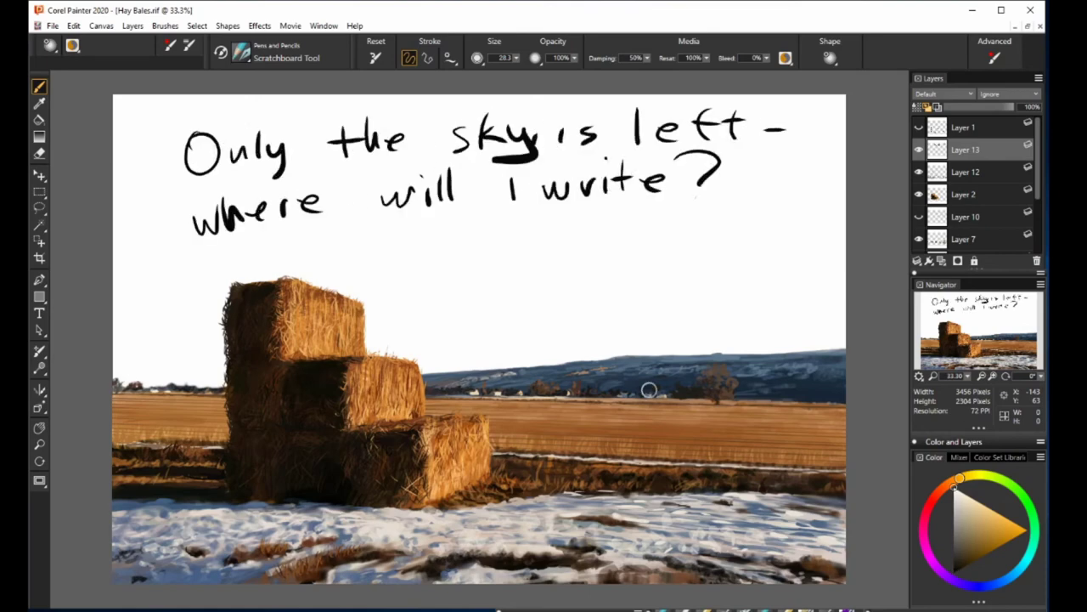
Hide Layer 10's grey notes and write 'In the bottom layer, so I can be as messy as I want'.
mouse_move(263, 406)
mouse_down()
mouse_move(438, 459)
mouse_move(658, 475)
mouse_up()
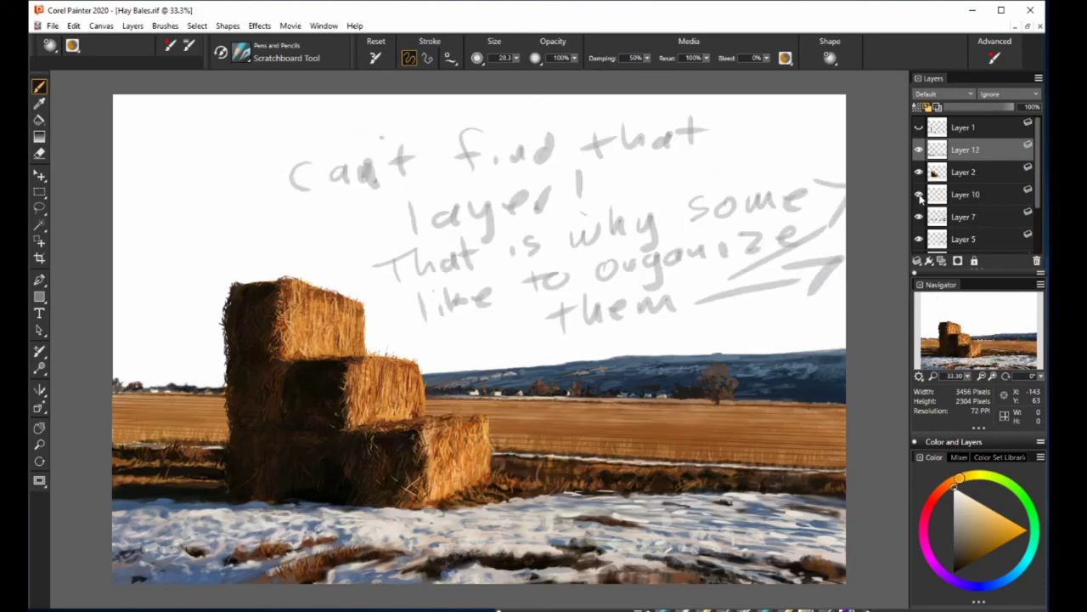
click(919, 195)
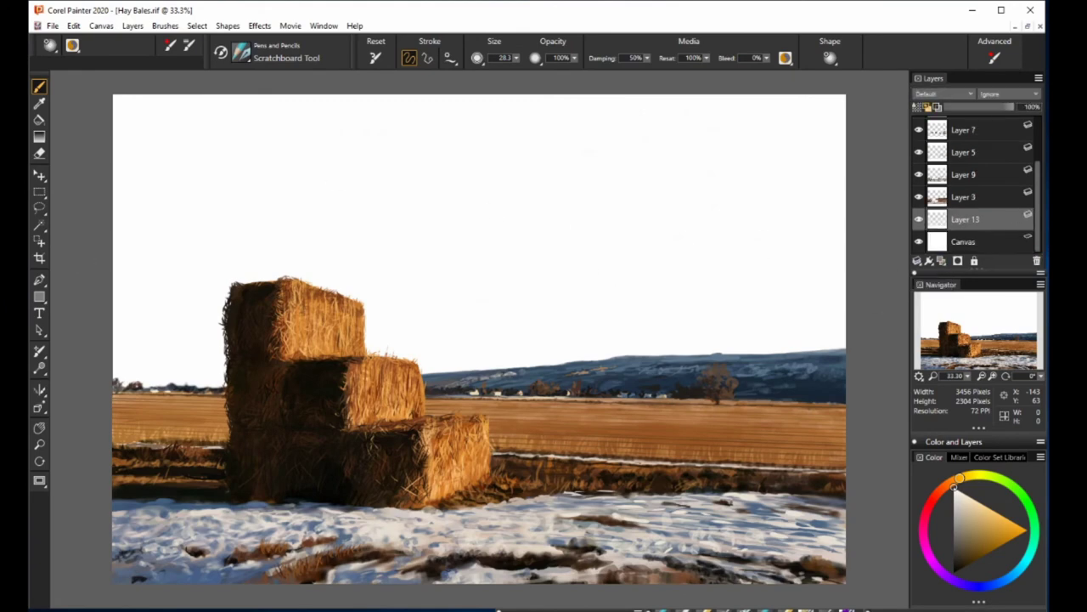
drag(681, 218, 841, 221)
mouse_move(219, 153)
mouse_down()
mouse_move(387, 141)
mouse_move(815, 140)
mouse_up()
drag(221, 195, 633, 166)
mouse_move(302, 251)
mouse_down()
mouse_move(421, 225)
mouse_move(671, 204)
mouse_up()
drag(561, 257, 562, 273)
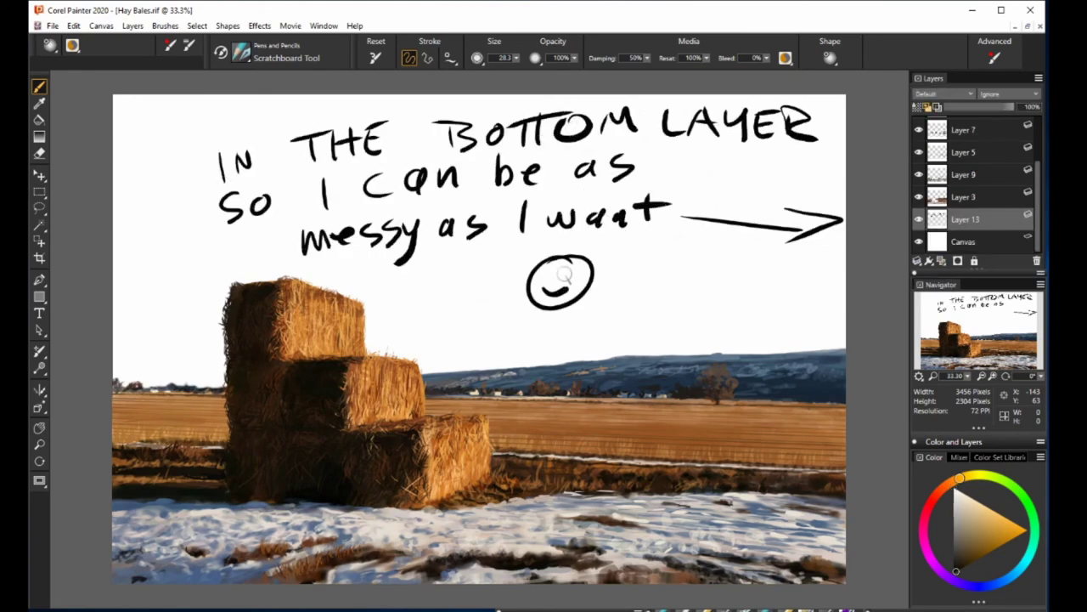
click(1035, 260)
Paint soft grey-blue hills along the horizon, adding a beige band at full opacity.
mouse_move(374, 350)
mouse_down()
mouse_move(841, 332)
mouse_move(544, 331)
mouse_up()
drag(119, 357, 225, 366)
drag(118, 331, 225, 348)
drag(119, 297, 255, 289)
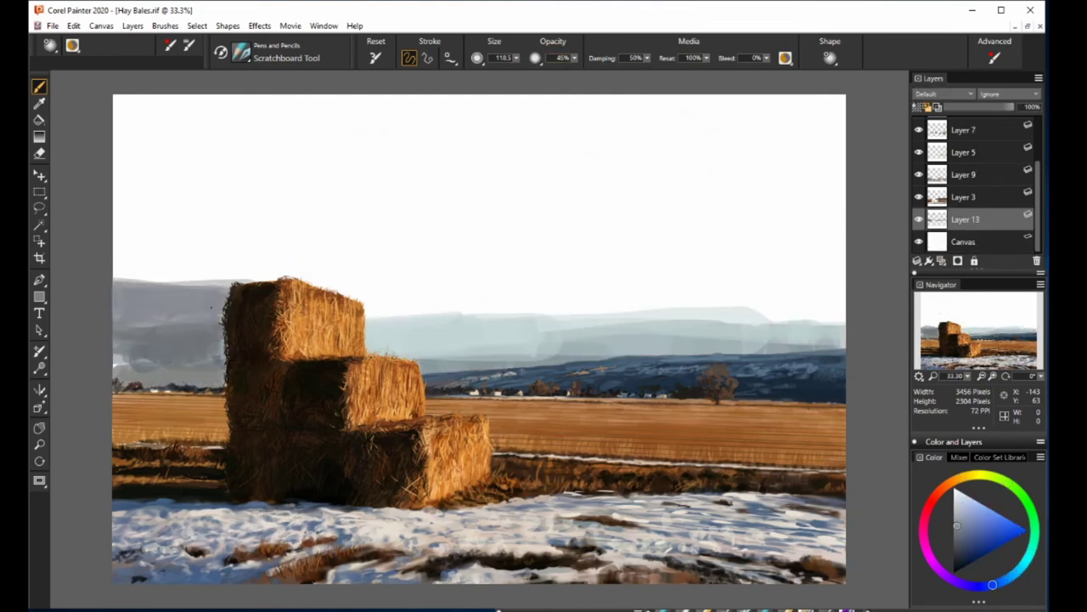
key(0)
mouse_move(603, 306)
mouse_down()
mouse_move(841, 322)
mouse_move(614, 289)
mouse_up()
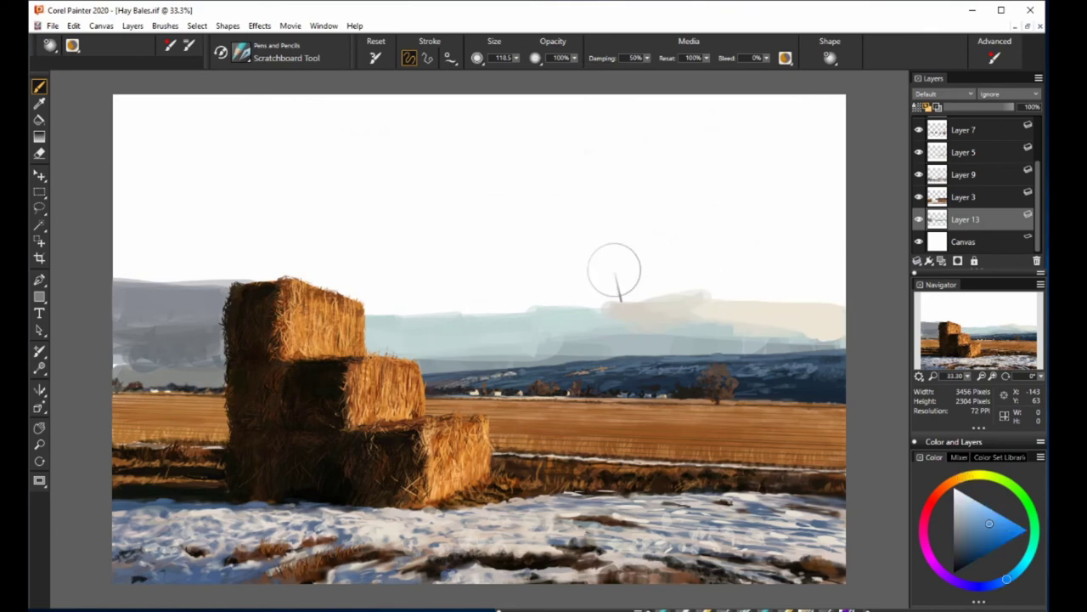
Airbrush a blue gradient across the sky, blending down toward the horizon.
mouse_move(837, 133)
mouse_down()
mouse_move(119, 136)
mouse_move(620, 189)
mouse_up()
drag(841, 204, 119, 195)
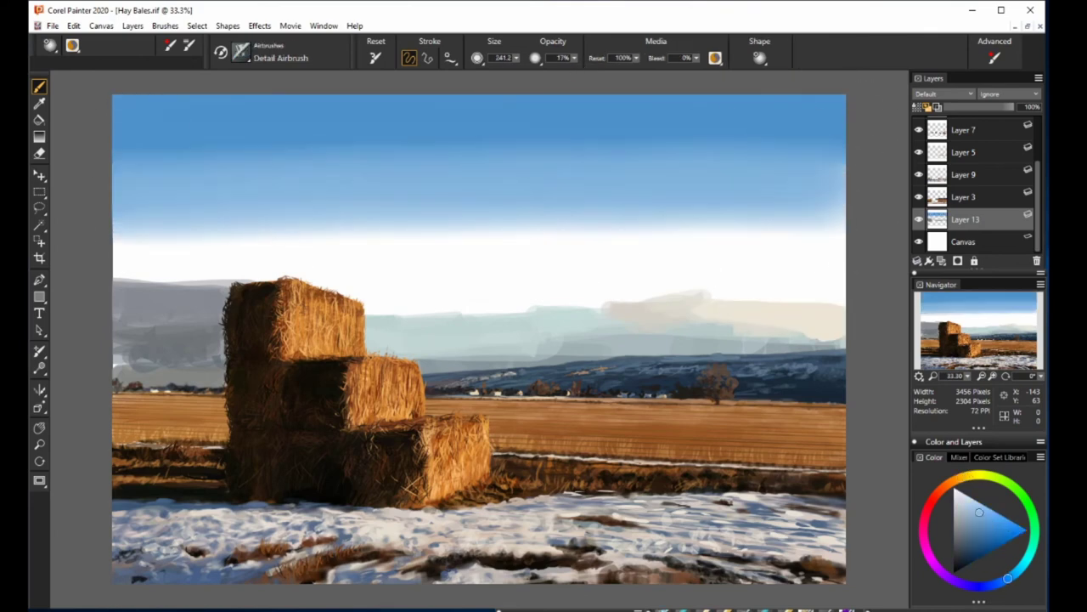
mouse_move(741, 234)
mouse_down()
mouse_move(536, 166)
mouse_move(136, 179)
mouse_up()
mouse_move(841, 255)
mouse_down()
mouse_move(485, 218)
mouse_move(119, 255)
mouse_move(117, 276)
mouse_up()
On a new notes layer, write 'The airbrush is SO great for soft skys!'.
click(958, 567)
key(ctrl+shift+n)
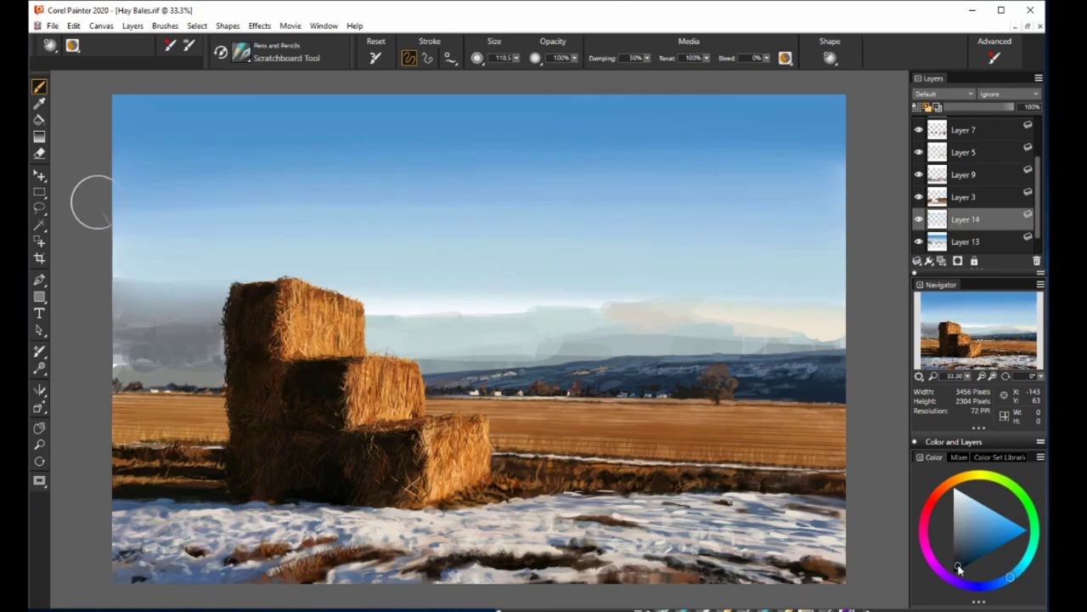
drag(964, 244, 945, 173)
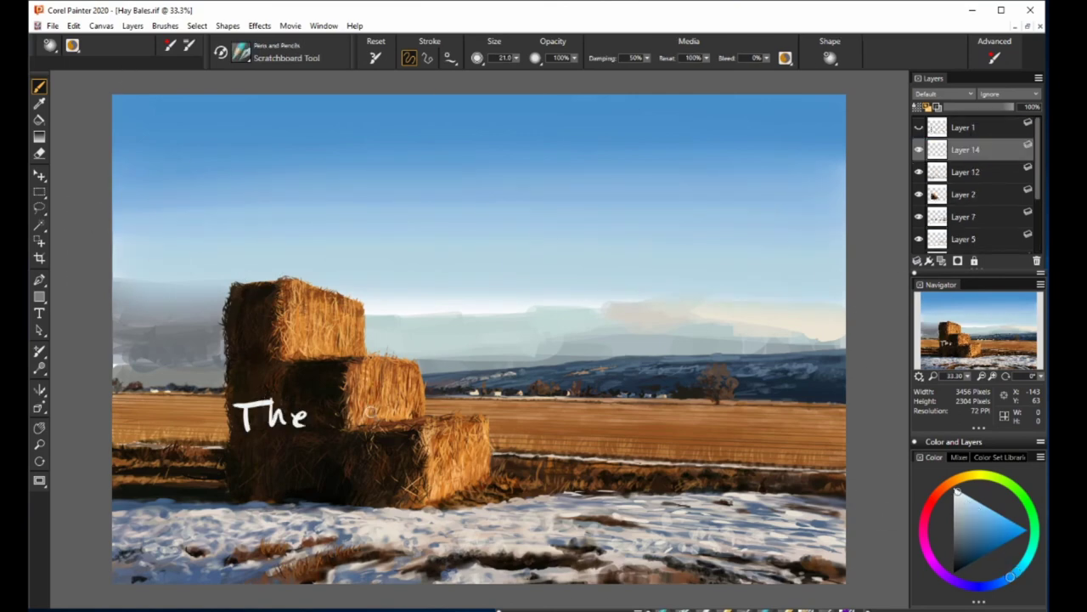
mouse_move(359, 421)
mouse_down()
mouse_move(549, 412)
mouse_move(605, 422)
mouse_up()
drag(684, 395, 726, 408)
drag(645, 442, 731, 463)
mouse_move(204, 472)
mouse_down()
mouse_move(340, 460)
mouse_move(744, 485)
mouse_up()
drag(780, 437, 771, 488)
Back on Layer 13, smooth the sky near the horizon and pick a light blue haze with a larger airbrush.
scroll(969, 187, down, 3)
click(965, 220)
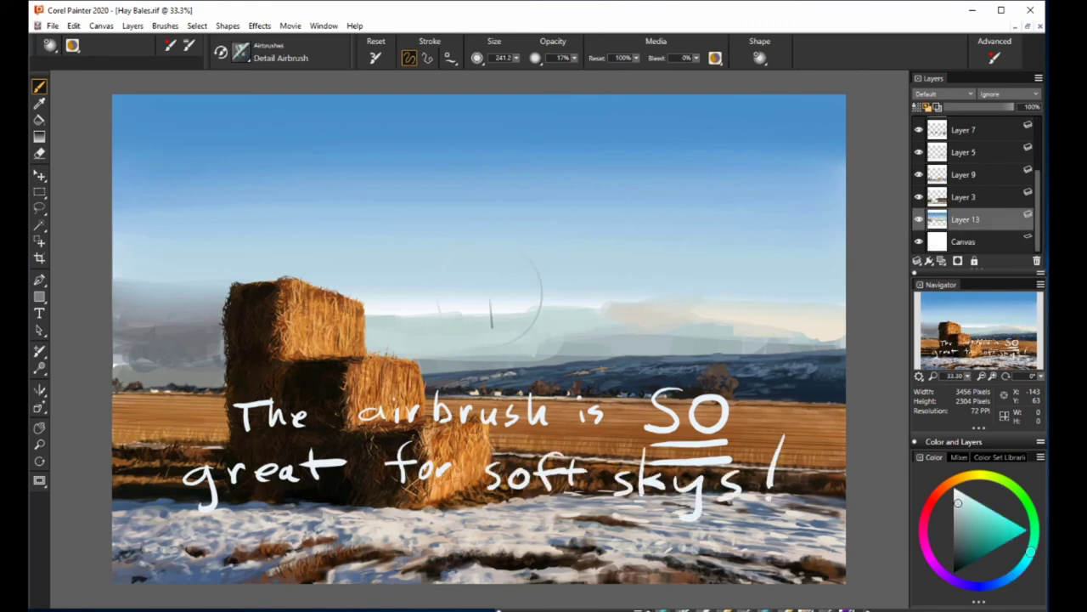
drag(492, 302, 118, 332)
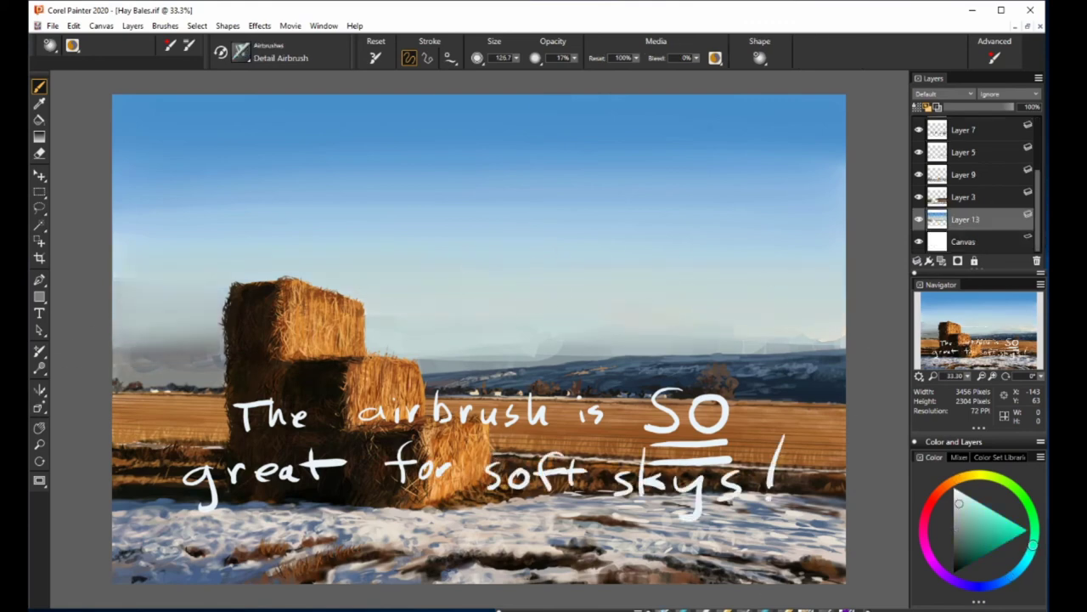
alt+click(537, 289)
drag(767, 199, 660, 179)
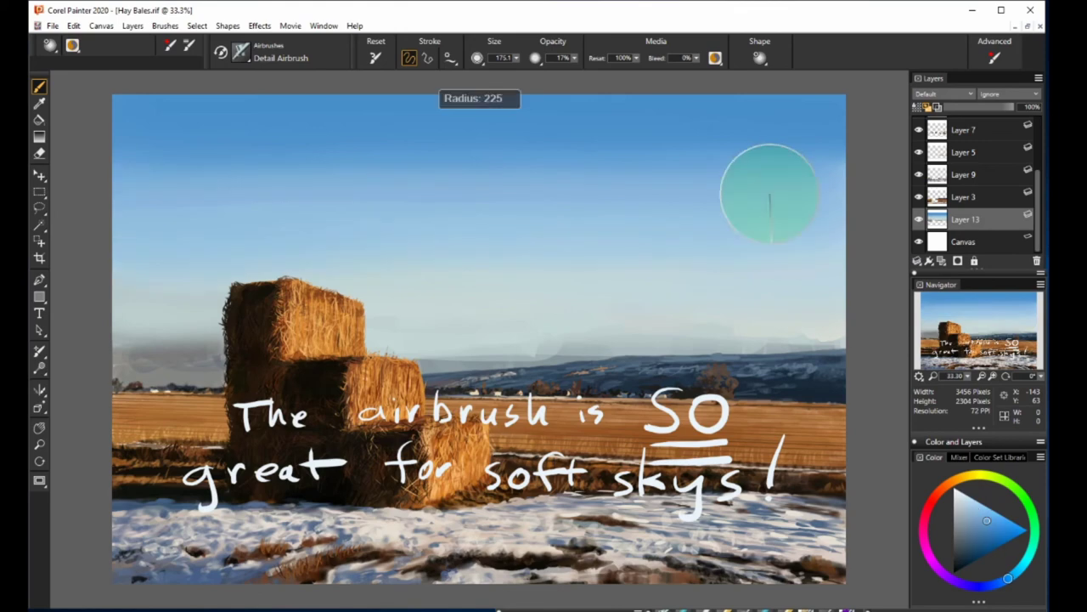
scroll(660, 180, down, 1)
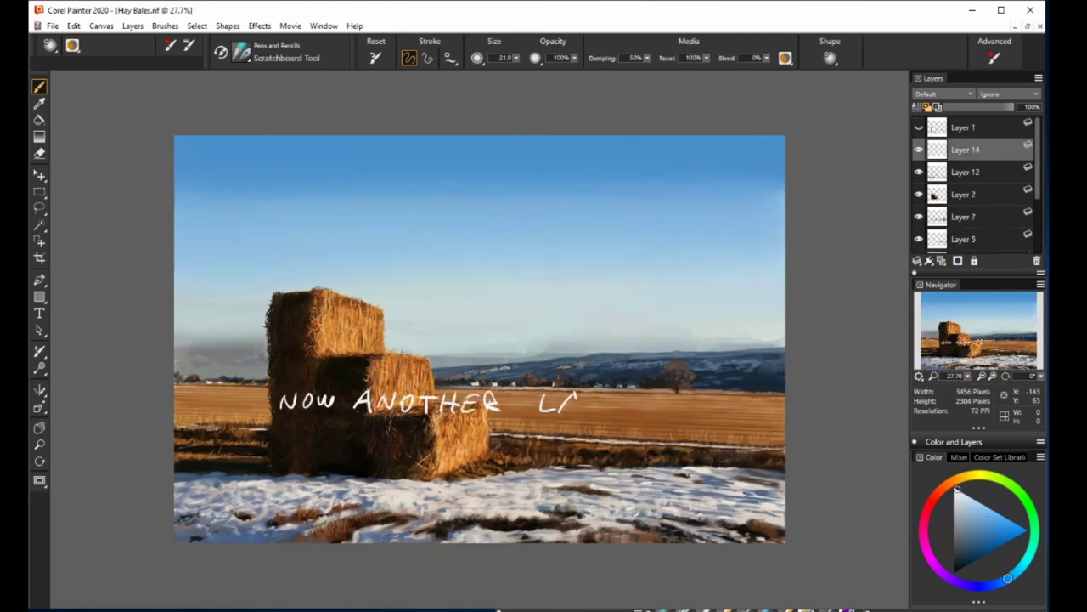
Write 'AIRBRUSHED SKY', 'CLOUDS' and 'I HAVE CLOUD BRUSHES' notes with an arrow into the sky.
drag(544, 442, 775, 433)
drag(293, 471, 370, 466)
drag(538, 447, 578, 465)
mouse_move(408, 510)
mouse_down()
mouse_move(595, 506)
mouse_move(595, 518)
mouse_move(497, 514)
mouse_up()
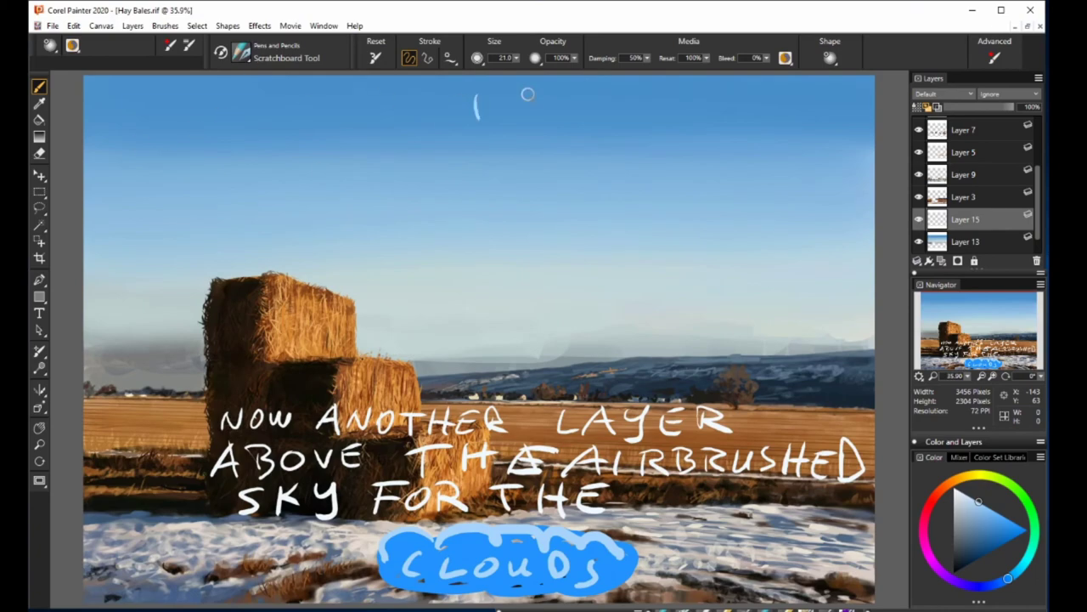
mouse_move(528, 95)
mouse_down()
mouse_move(803, 102)
mouse_move(722, 148)
mouse_move(603, 183)
mouse_move(803, 194)
mouse_move(820, 234)
mouse_up()
drag(480, 243, 315, 87)
drag(311, 83, 374, 95)
Add Layer 16 and test the Clouds > Flutter Clouds brush, undoing the stroke.
click(958, 261)
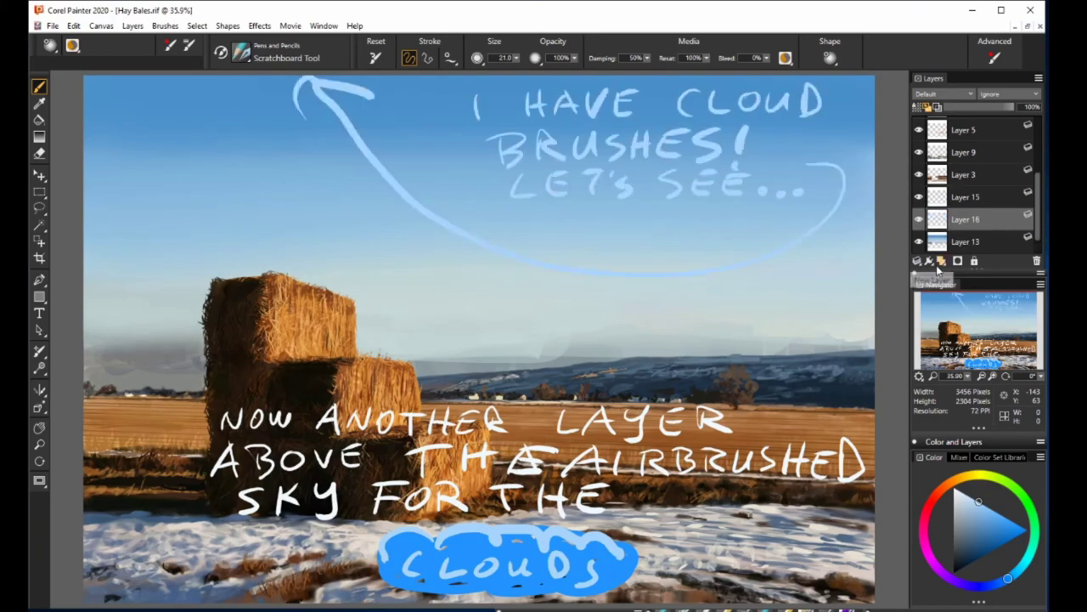
click(242, 52)
click(260, 264)
click(437, 449)
drag(451, 216, 739, 203)
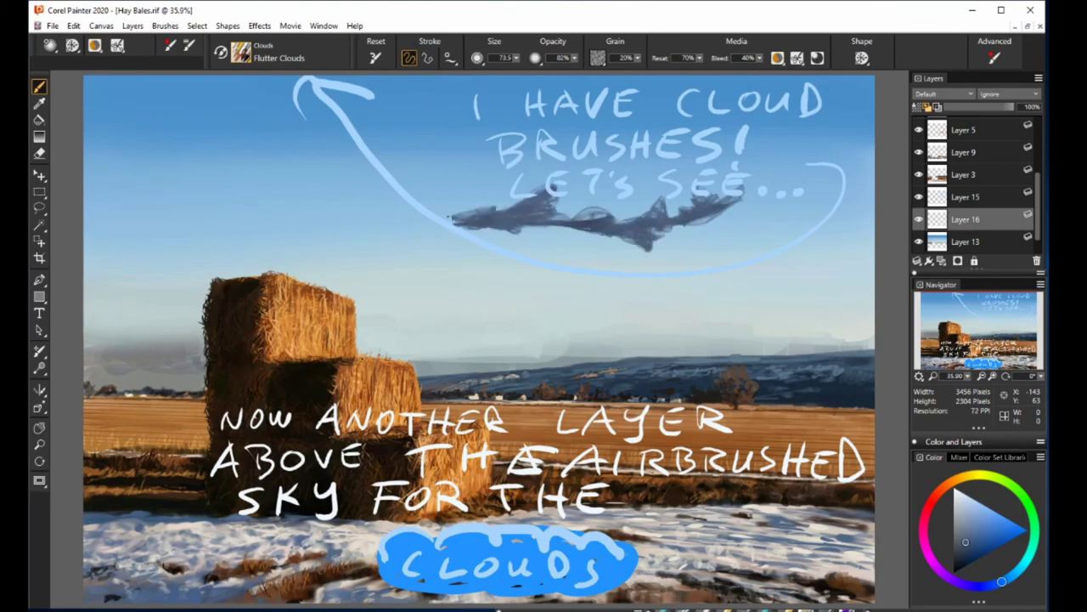
key(ctrl+z)
Paint two test clouds with the Chunky Cloud brush.
click(242, 52)
click(437, 152)
drag(725, 242, 595, 246)
drag(459, 226, 285, 234)
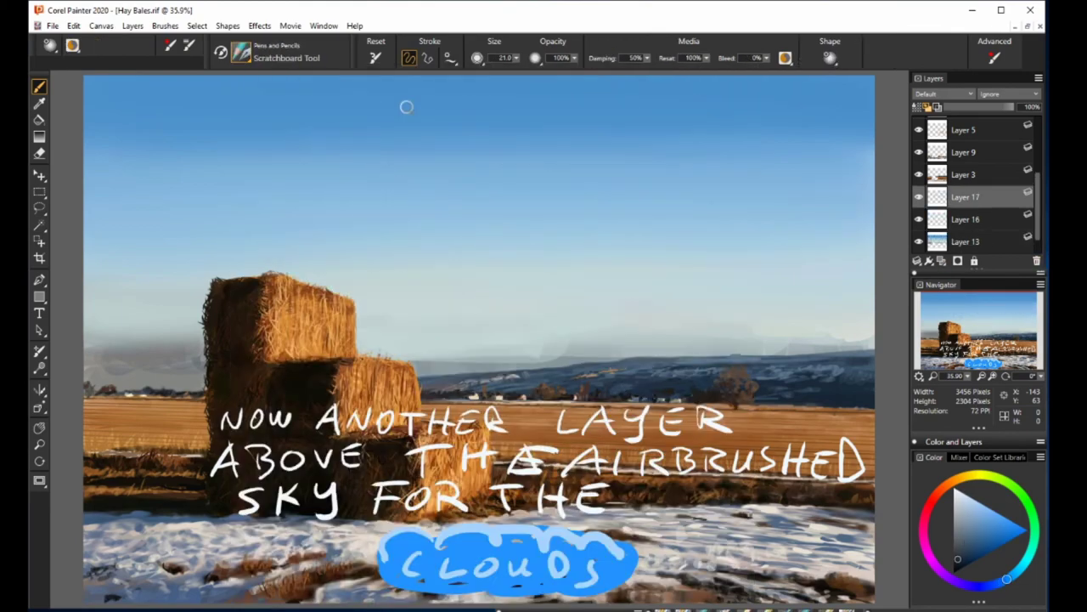
Handwrite 'yes - chunky clouds with smear should do it!' with a grinning face.
drag(399, 100, 823, 112)
drag(442, 140, 736, 140)
drag(531, 175, 562, 193)
drag(574, 170, 659, 197)
drag(705, 183, 731, 191)
mouse_move(764, 177)
mouse_down()
mouse_move(765, 194)
mouse_move(743, 212)
mouse_up()
drag(721, 253, 775, 248)
On Layer 16, paint grey and darker grey Chunky Cloud strokes above the horizon.
click(966, 220)
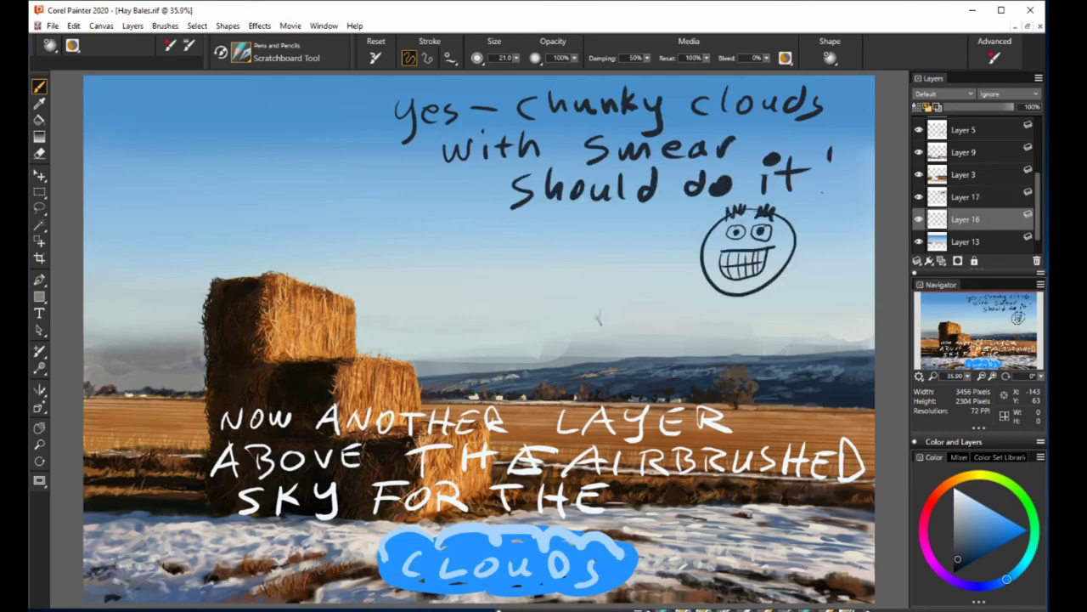
key(ctrl+shift+b)
mouse_move(859, 331)
mouse_down()
mouse_move(646, 322)
mouse_move(722, 335)
mouse_up()
drag(611, 335, 764, 319)
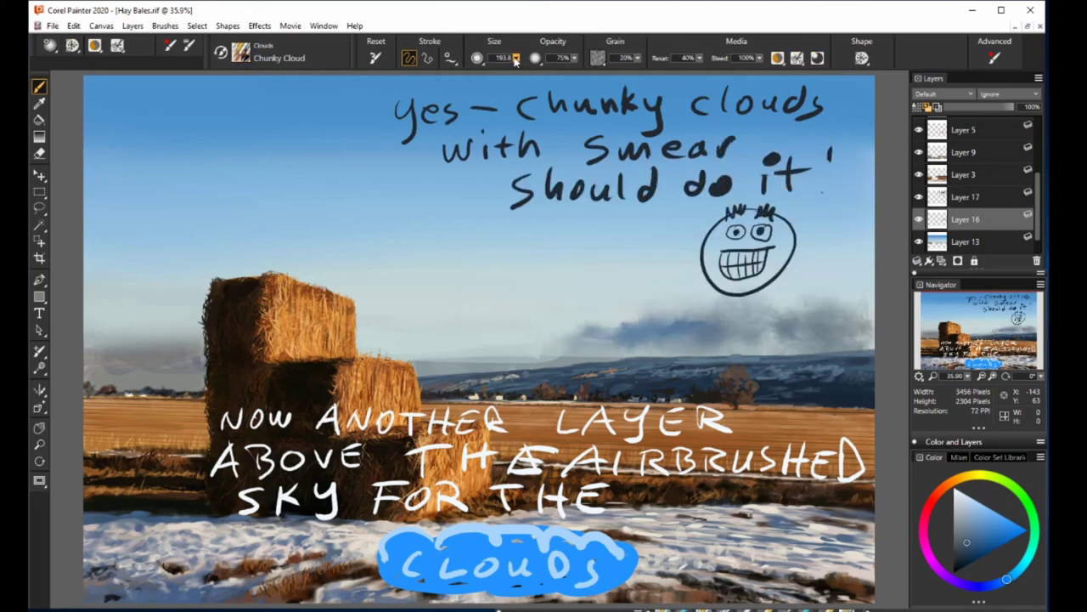
drag(561, 336, 782, 313)
mouse_move(714, 321)
mouse_down()
mouse_move(862, 308)
mouse_move(756, 317)
mouse_up()
click(964, 533)
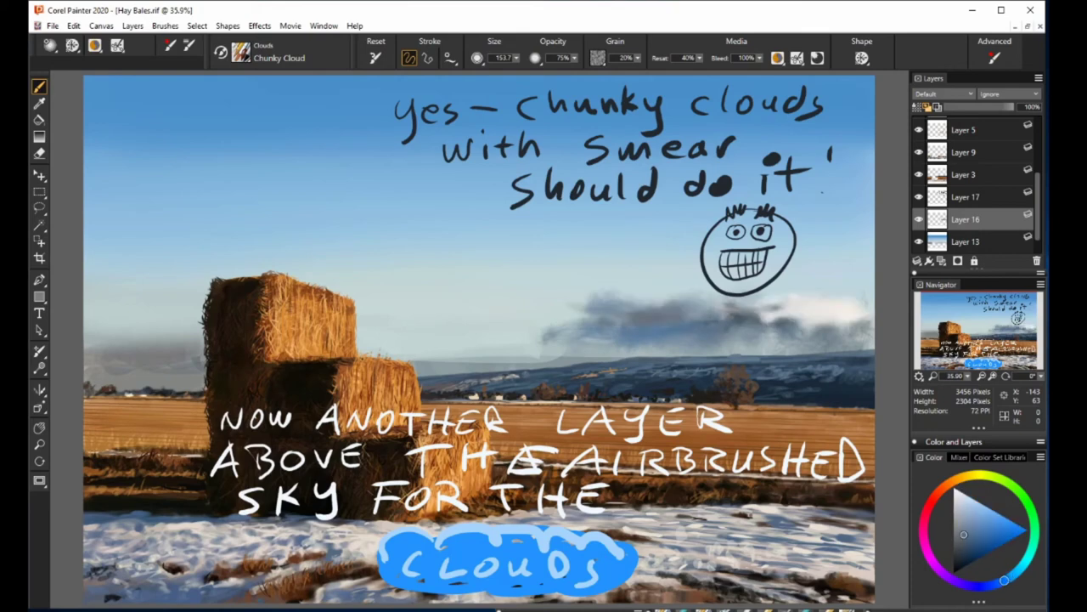
drag(654, 323, 476, 313)
Switch to a different paper grain and spread grey clouds across the sky.
click(598, 57)
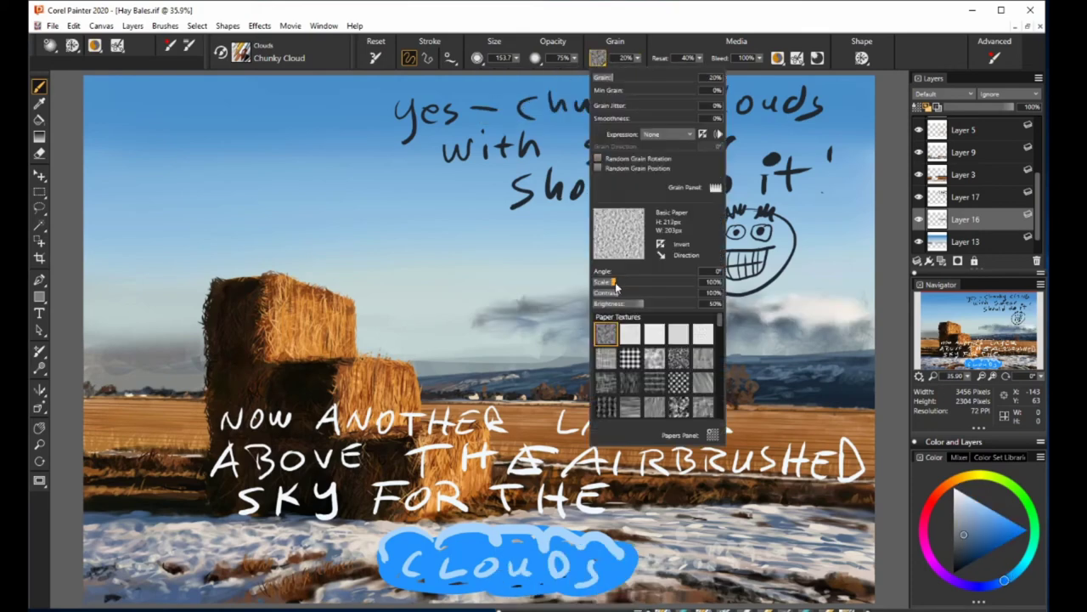
click(621, 357)
drag(535, 316, 378, 327)
drag(620, 315, 357, 321)
mouse_move(612, 280)
mouse_down()
mouse_move(319, 293)
mouse_move(637, 293)
mouse_move(259, 255)
mouse_up()
drag(577, 267, 93, 263)
Fill out the left cloud band and darken the clouds at the left sky edge.
mouse_move(365, 259)
mouse_down()
mouse_move(89, 280)
mouse_move(425, 255)
mouse_up()
drag(535, 298, 89, 315)
drag(195, 306, 85, 327)
drag(203, 367, 85, 365)
drag(206, 340, 91, 357)
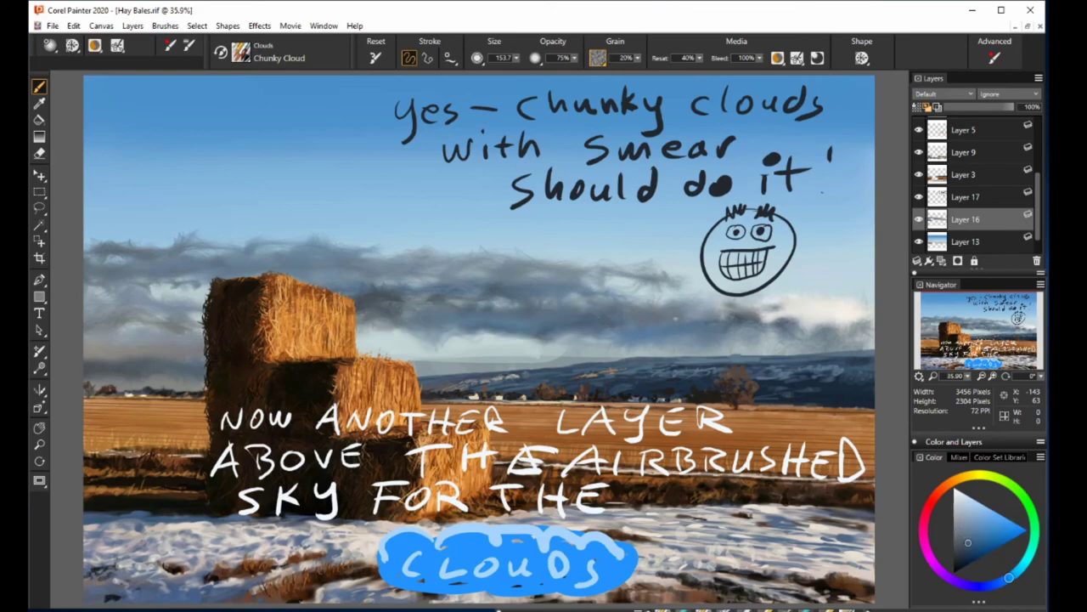
Paint a large dark cloud band across the upper sky with grey clouds at upper left.
drag(807, 209, 612, 227)
drag(756, 183, 565, 212)
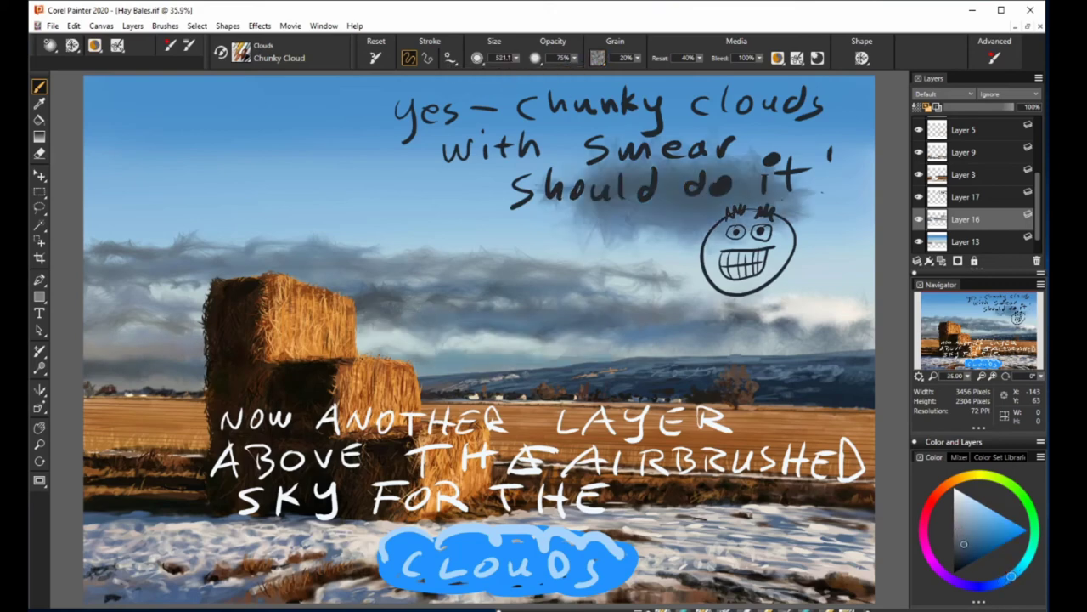
mouse_move(871, 195)
mouse_down()
mouse_move(535, 187)
mouse_move(472, 212)
mouse_up()
drag(204, 157, 90, 149)
drag(243, 177, 399, 221)
drag(255, 196, 93, 246)
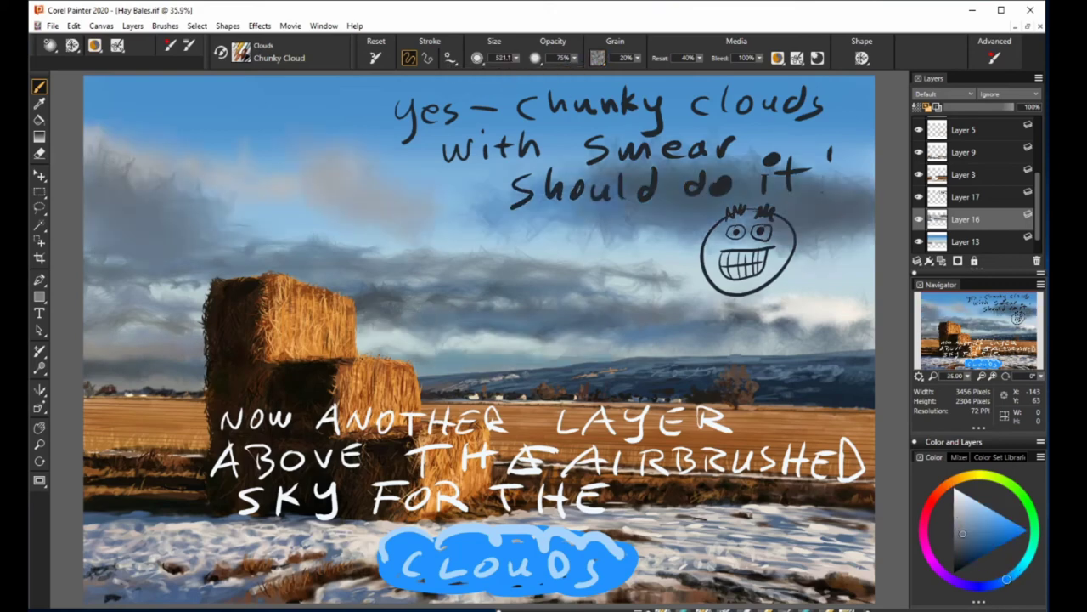
mouse_move(255, 94)
mouse_down()
mouse_move(162, 85)
mouse_move(316, 126)
mouse_up()
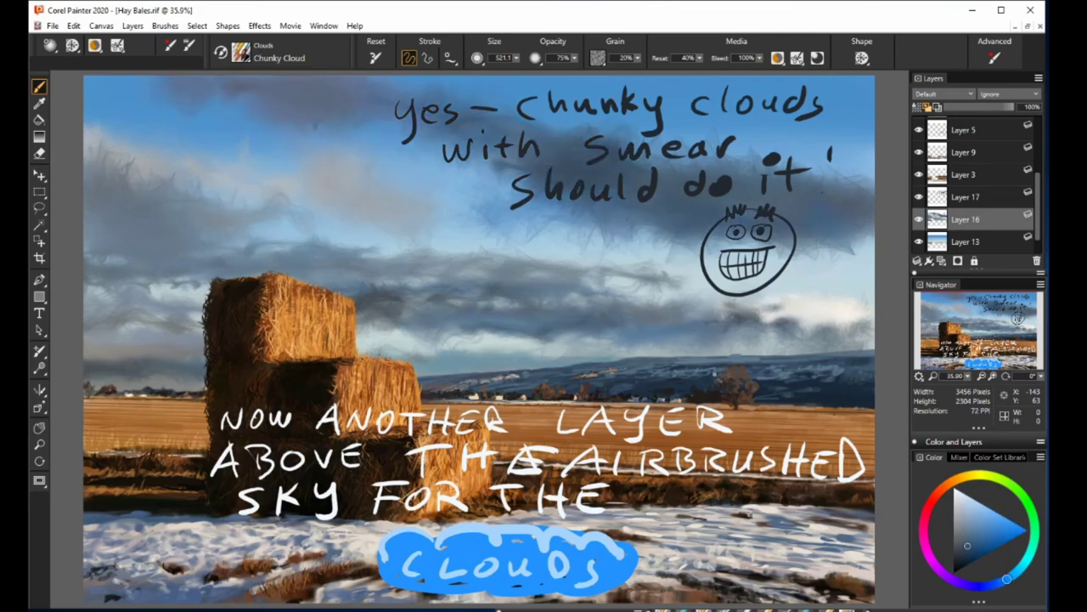
Hide both handwritten annotation layers and reselect Layer 16.
scroll(977, 187, up, 3)
click(918, 128)
click(919, 149)
scroll(977, 196, down, 3)
click(965, 196)
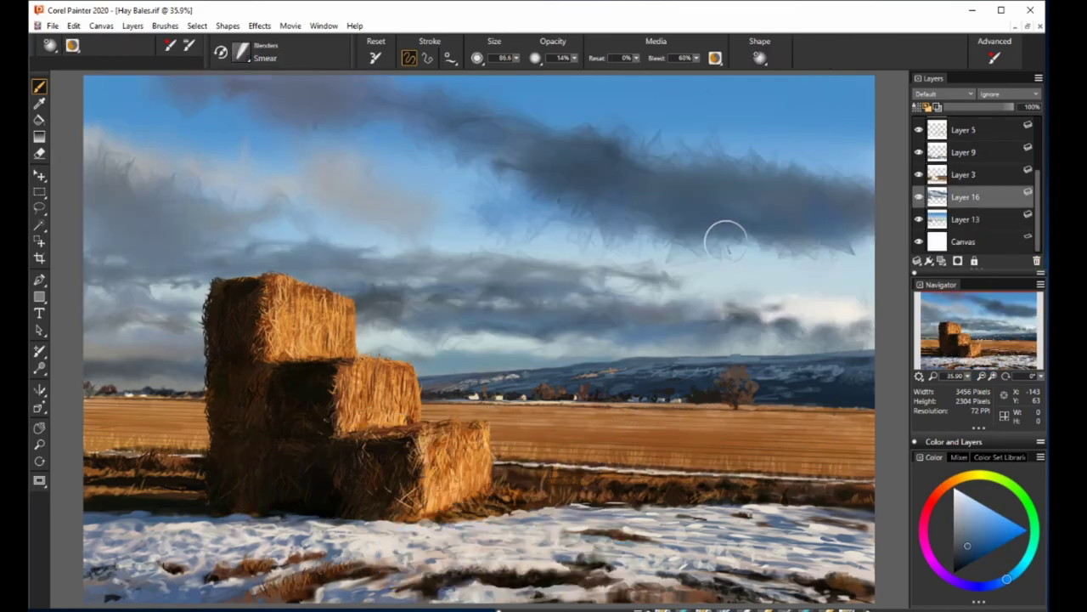
Smear the scratchy dark cloud edges on the right and upper-middle sky.
drag(854, 170, 812, 200)
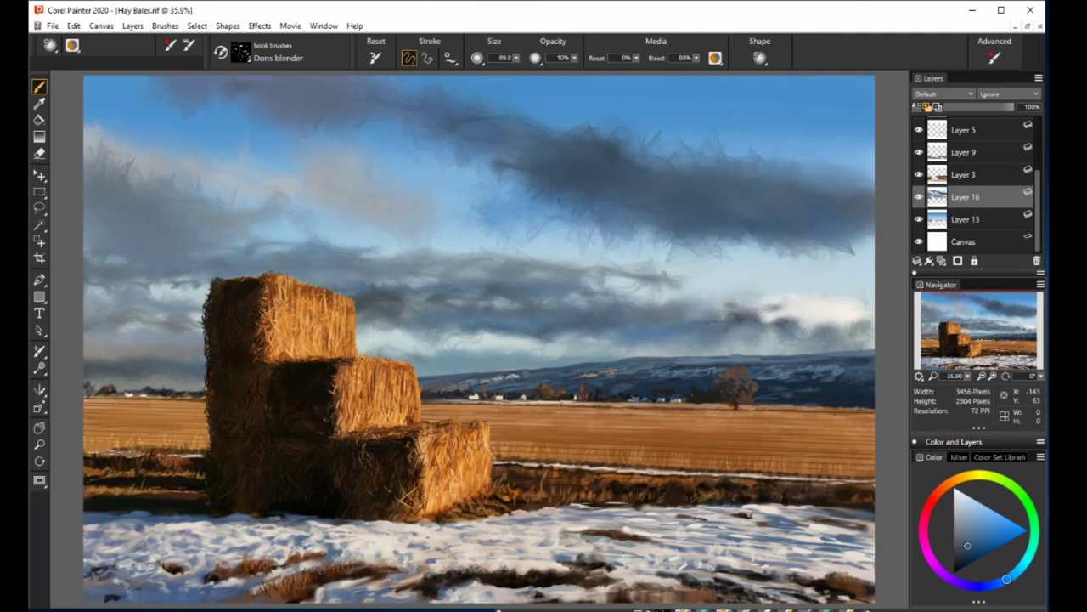
mouse_move(862, 259)
mouse_down()
mouse_move(747, 246)
mouse_move(756, 298)
mouse_up()
mouse_move(587, 136)
mouse_down()
mouse_move(493, 170)
mouse_move(630, 193)
mouse_up()
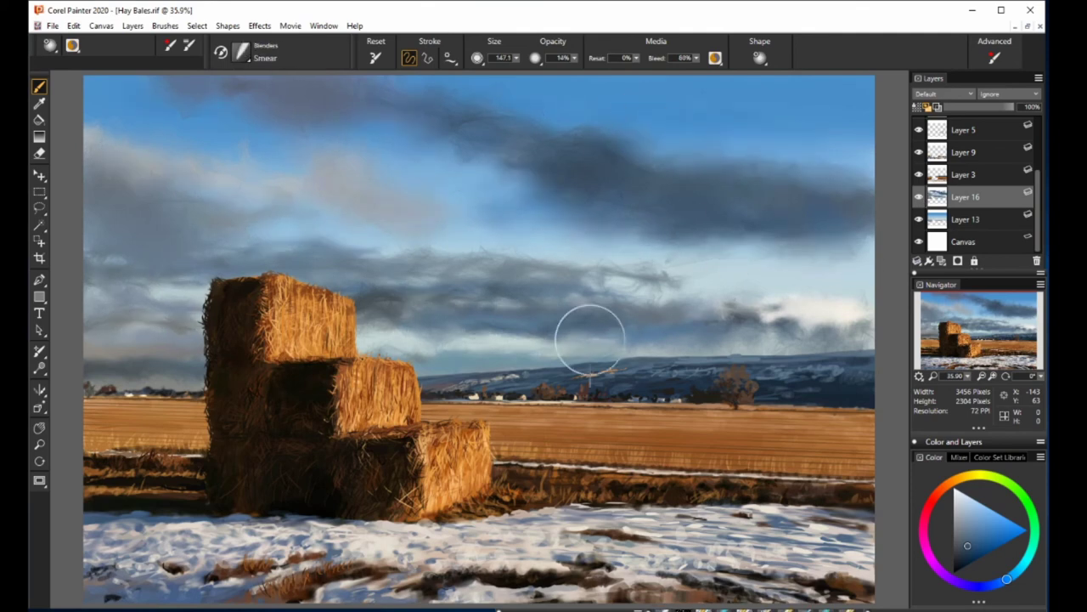
Lightly erase the lower cloud edges with the soft eraser to let blue sky through.
key(n)
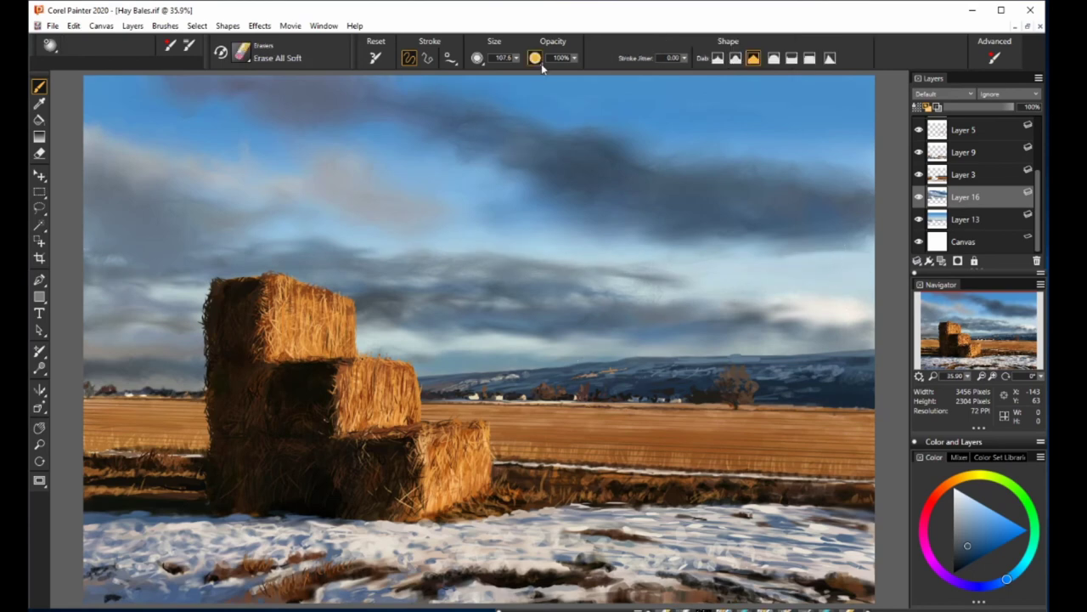
drag(671, 158, 625, 158)
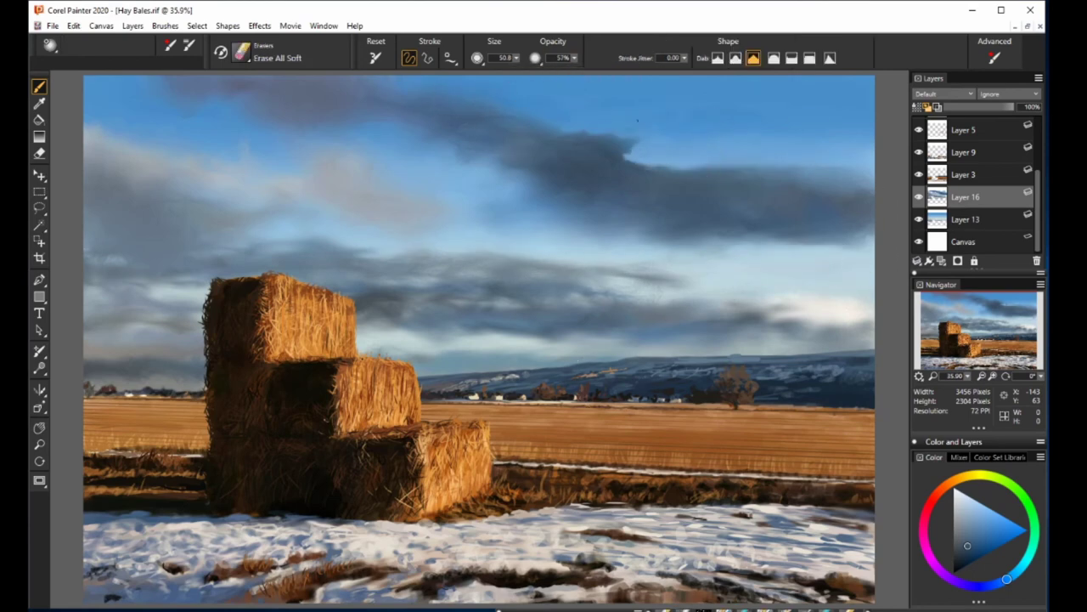
mouse_move(594, 238)
mouse_down()
mouse_move(716, 247)
mouse_move(871, 234)
mouse_up()
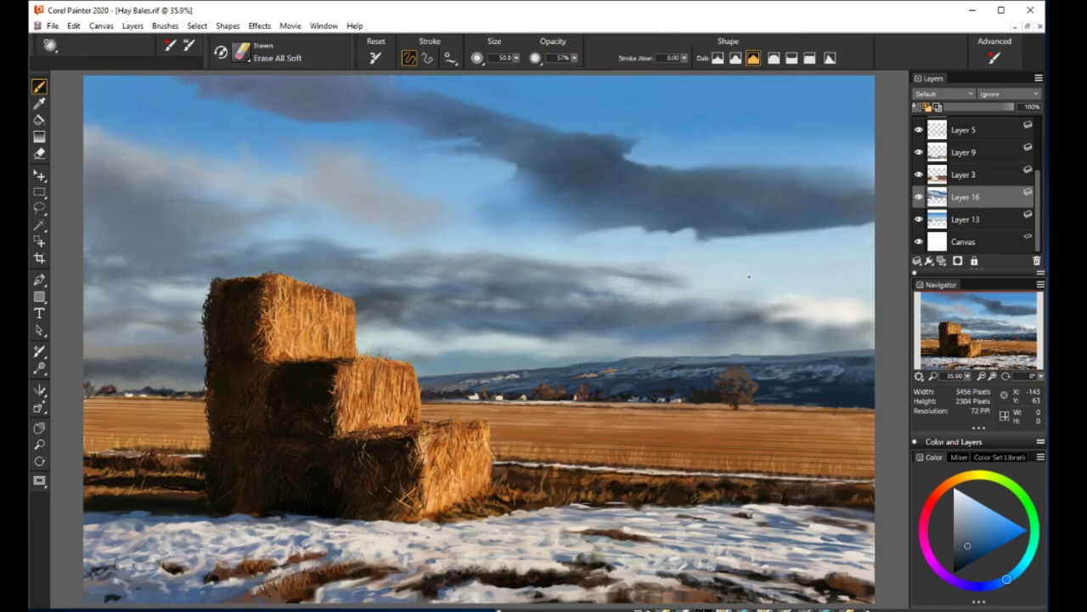
mouse_move(528, 241)
mouse_down()
mouse_move(237, 217)
mouse_move(425, 223)
mouse_up()
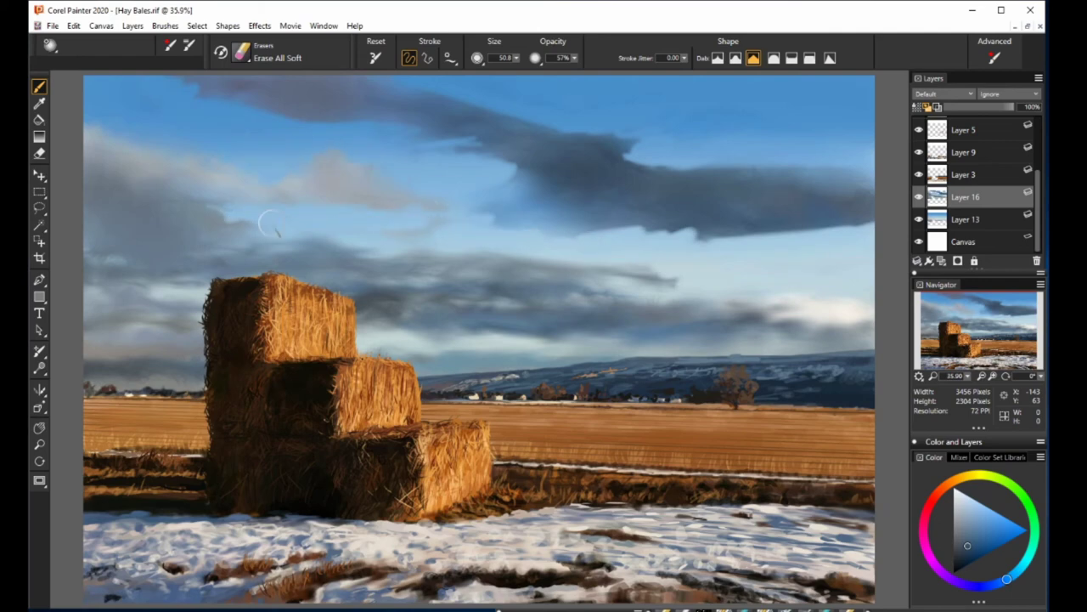
mouse_move(269, 224)
mouse_down()
mouse_move(612, 328)
mouse_move(93, 333)
mouse_up()
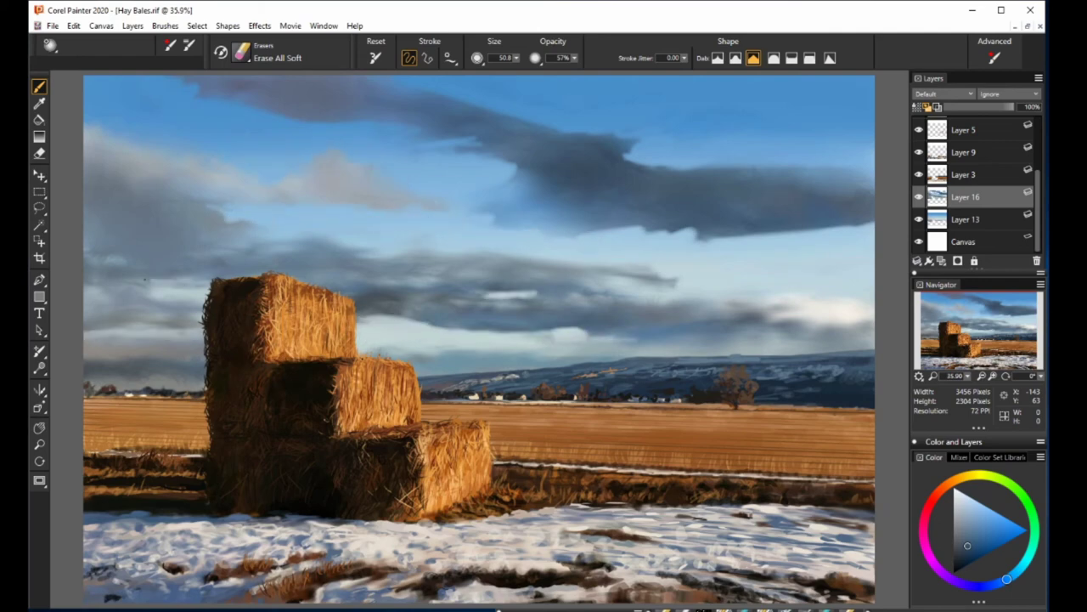
scroll(968, 187, up, 3)
click(965, 149)
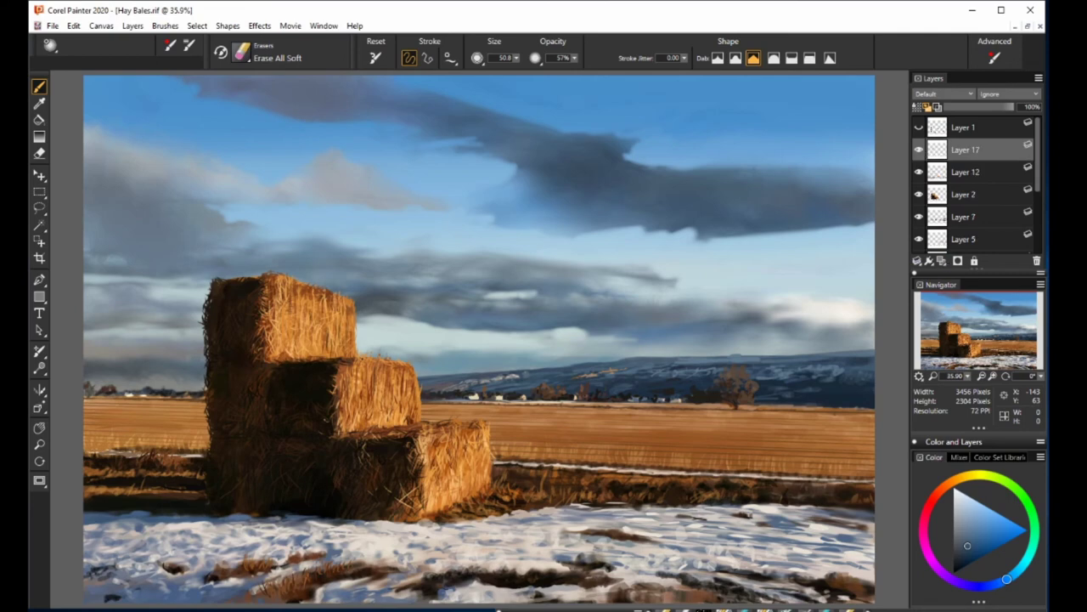
mouse_move(449, 105)
mouse_down()
mouse_move(544, 125)
mouse_move(647, 127)
mouse_up()
drag(680, 114, 697, 127)
drag(746, 107, 811, 109)
drag(217, 170, 853, 153)
drag(223, 212, 293, 225)
drag(494, 208, 613, 228)
mouse_move(650, 212)
mouse_down()
mouse_move(671, 231)
mouse_move(707, 228)
mouse_up()
drag(712, 266, 746, 204)
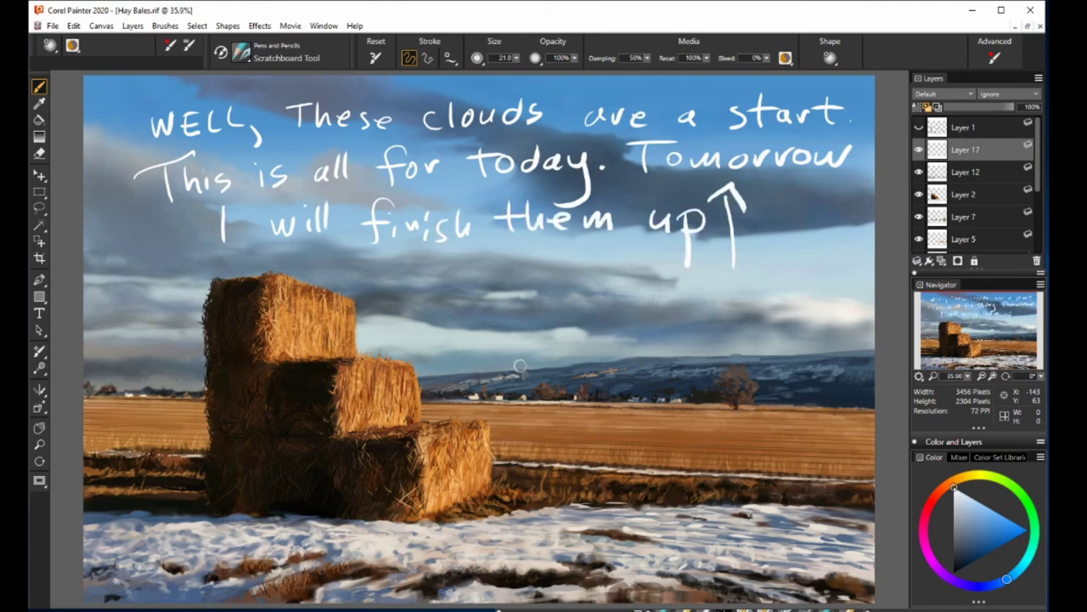
mouse_move(524, 257)
mouse_down()
mouse_move(520, 277)
mouse_move(552, 297)
mouse_up()
drag(502, 293, 526, 327)
drag(557, 301, 574, 293)
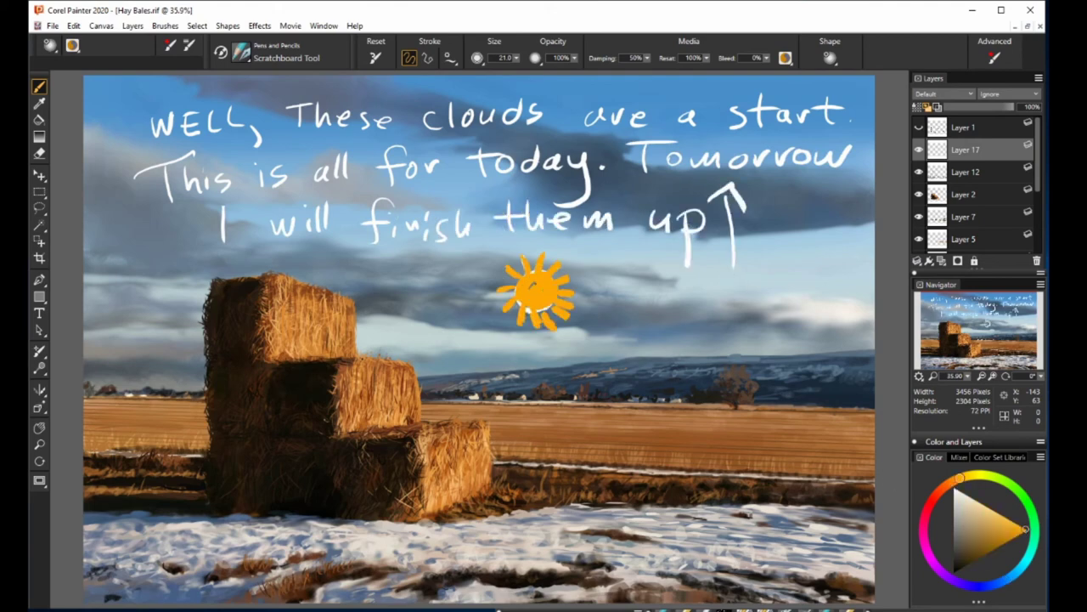
drag(661, 280, 836, 272)
drag(693, 306, 748, 332)
drag(769, 305, 846, 293)
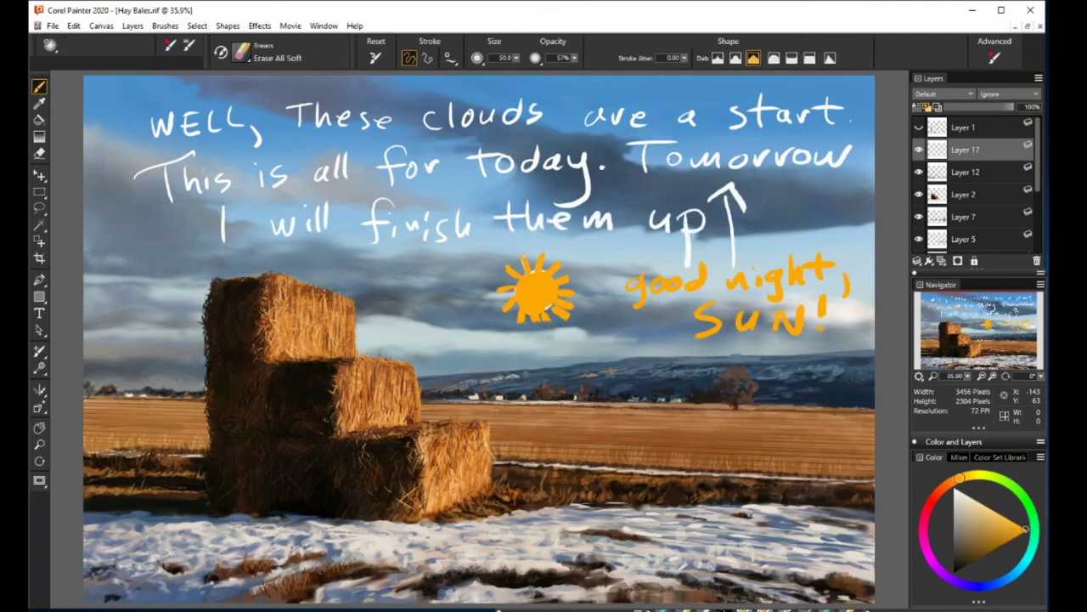
drag(569, 336, 573, 273)
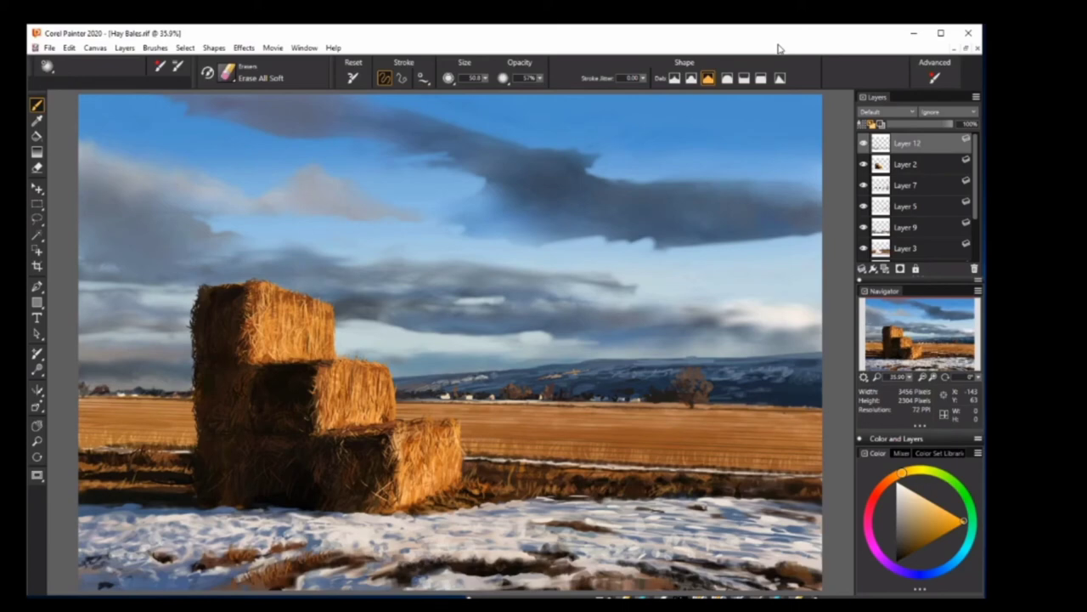
Create a new layer, select the cloud layer and lower brush opacity to about 44%.
key(ctrl+shift+n)
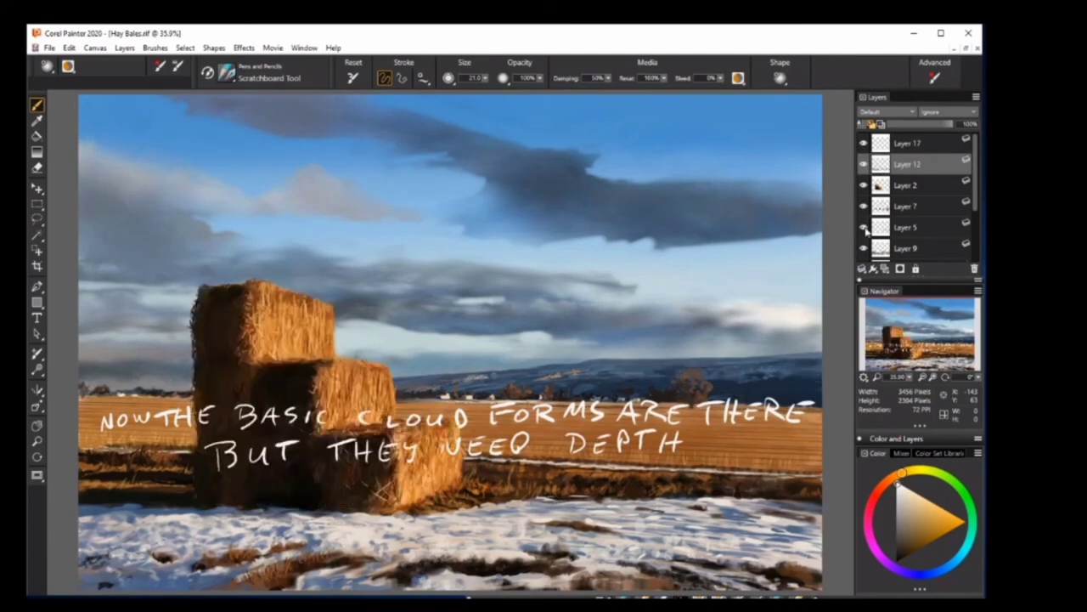
scroll(906, 171, down, 3)
click(916, 209)
drag(540, 78, 517, 94)
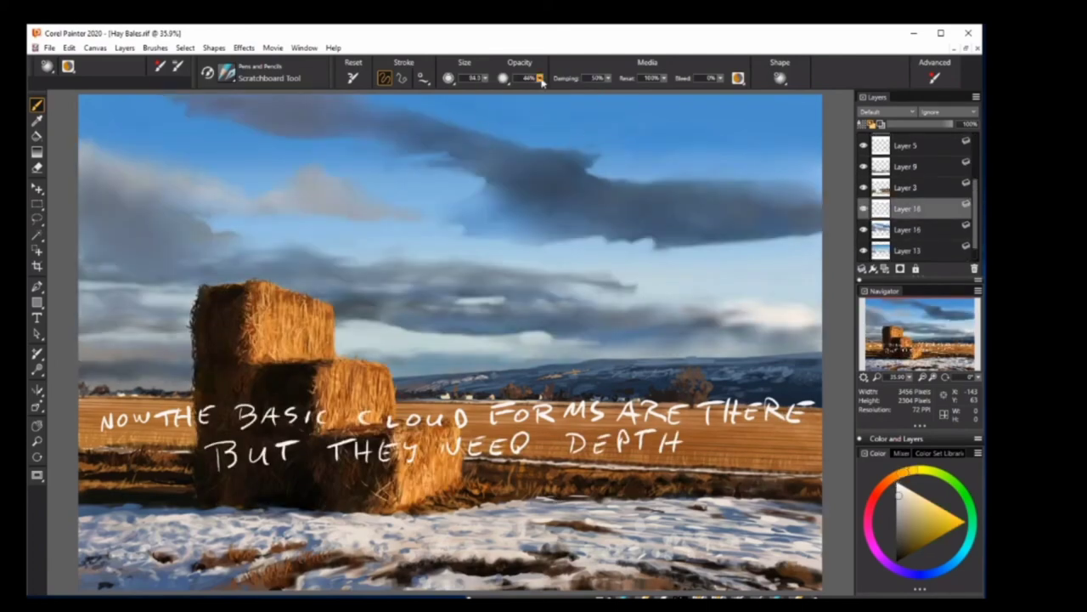
Try the Swirly Clouds, Cirrus Flow and Silver Lining brushes, undoing the test stroke.
click(226, 72)
click(396, 325)
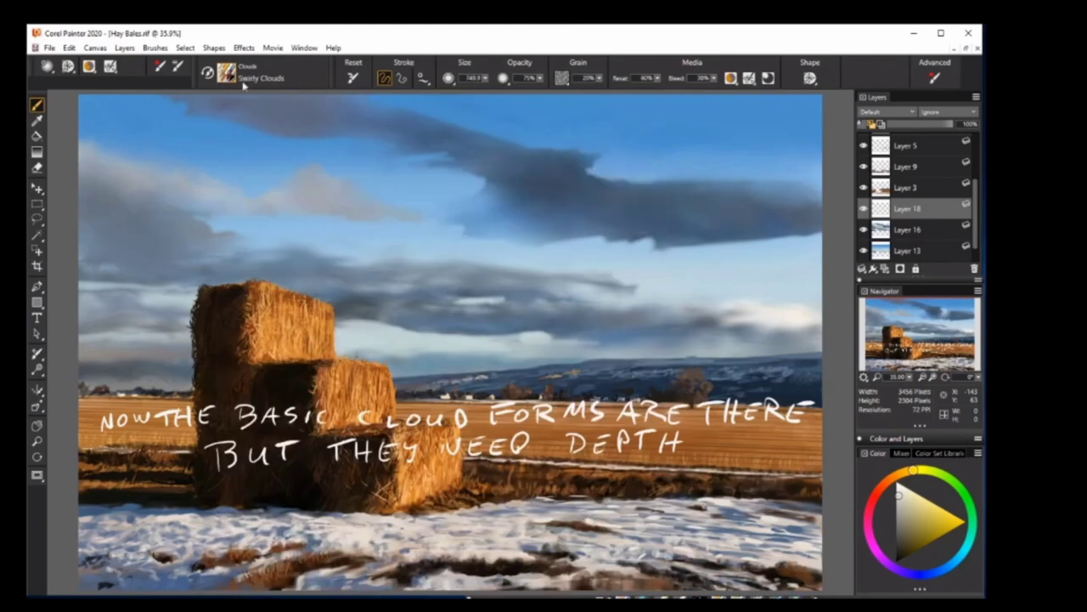
click(601, 183)
click(226, 72)
click(406, 358)
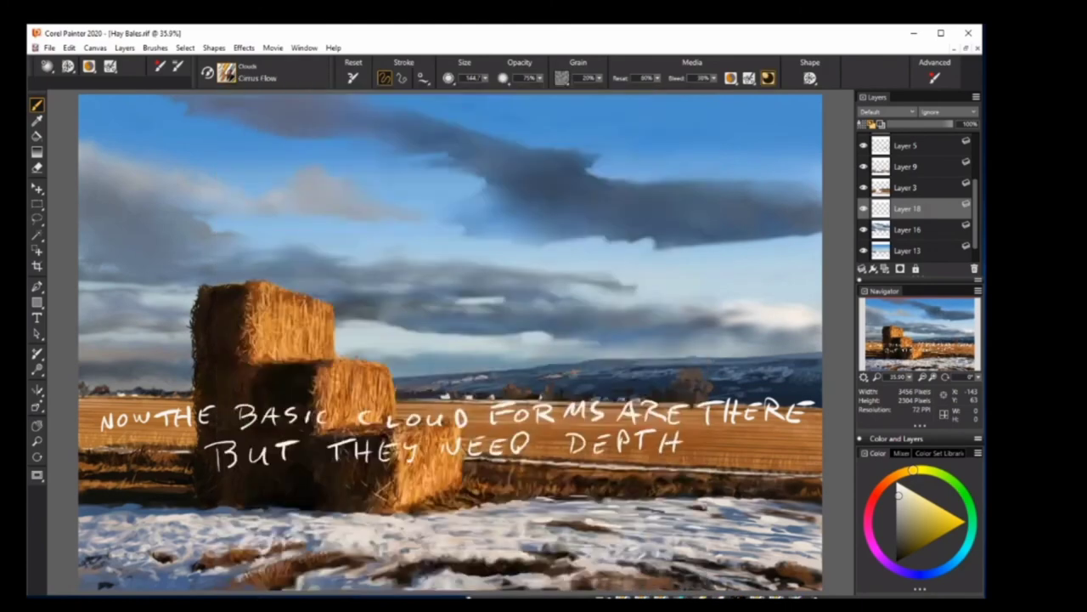
click(226, 72)
click(407, 479)
mouse_move(595, 151)
mouse_down()
mouse_move(548, 158)
mouse_move(476, 212)
mouse_up()
key(ctrl+z)
Test and undo a Snaking Cirrus stroke, then pick Sweeping Flutter Clouds.
click(226, 73)
click(407, 478)
mouse_move(586, 199)
mouse_down()
mouse_move(730, 180)
mouse_move(518, 170)
mouse_up()
key(ctrl+z)
key(ctrl+z)
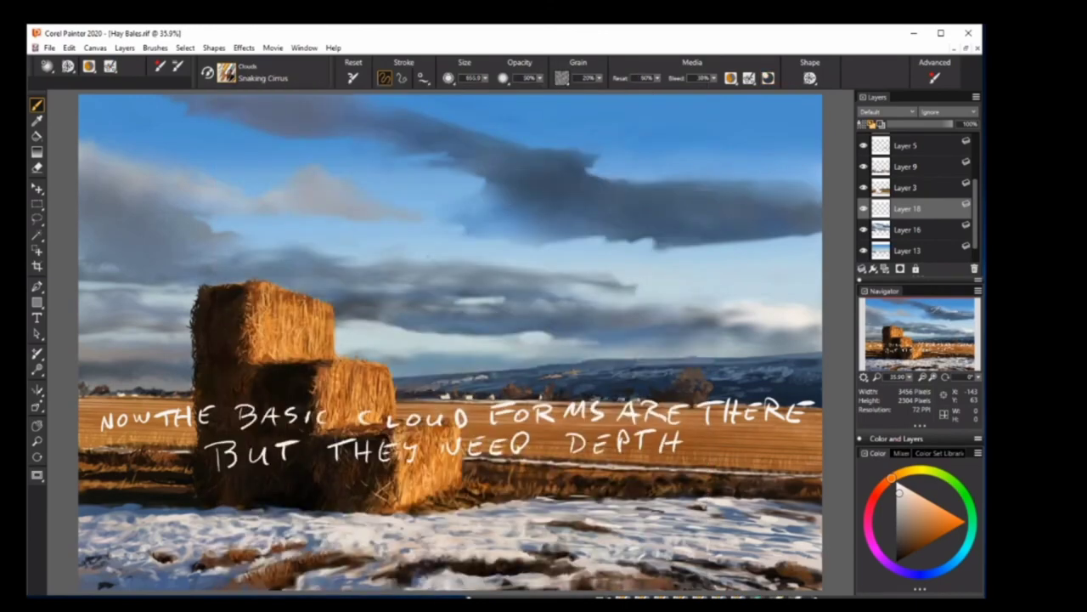
click(226, 73)
click(407, 479)
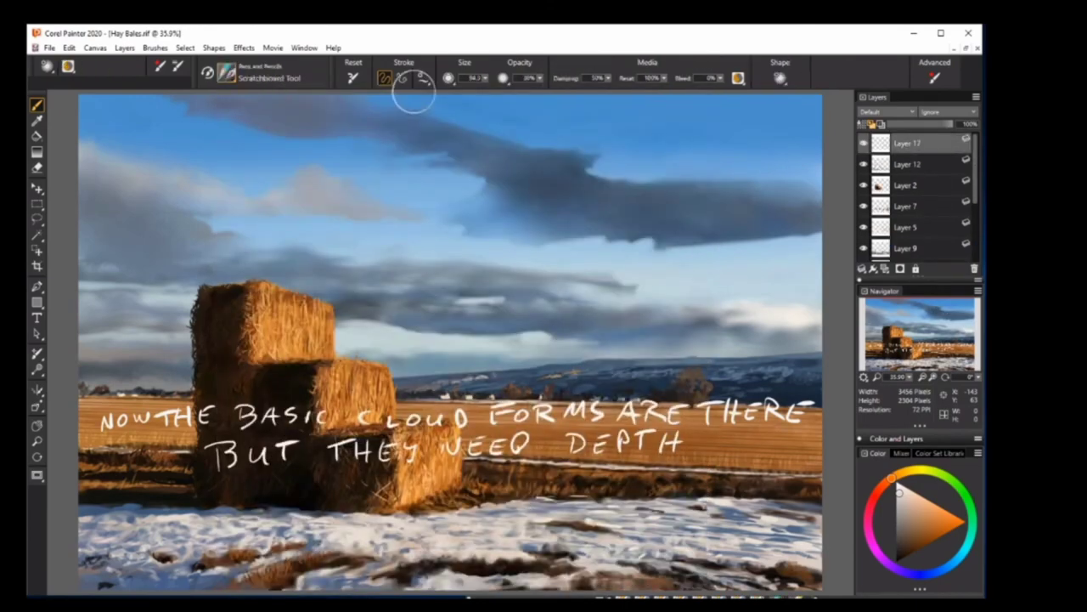
Handwrite the note 'THOSE PARTICLE BRUSHES - ALL TOO UNPREDICTABLE'.
drag(119, 472, 170, 482)
mouse_move(255, 483)
mouse_down()
mouse_move(578, 479)
mouse_move(720, 459)
mouse_up()
drag(620, 506, 786, 459)
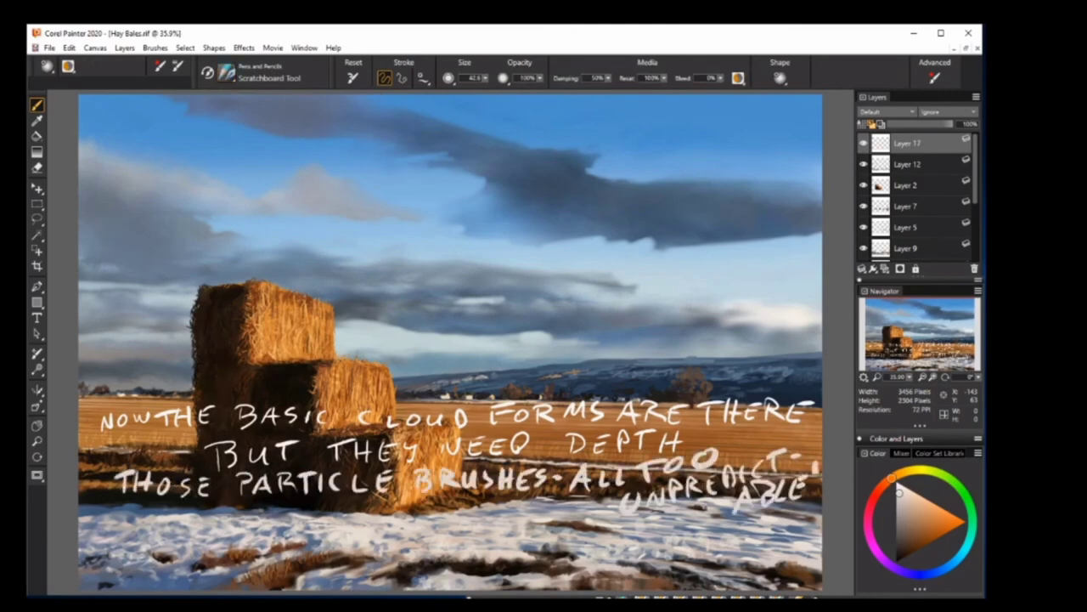
drag(747, 508, 820, 480)
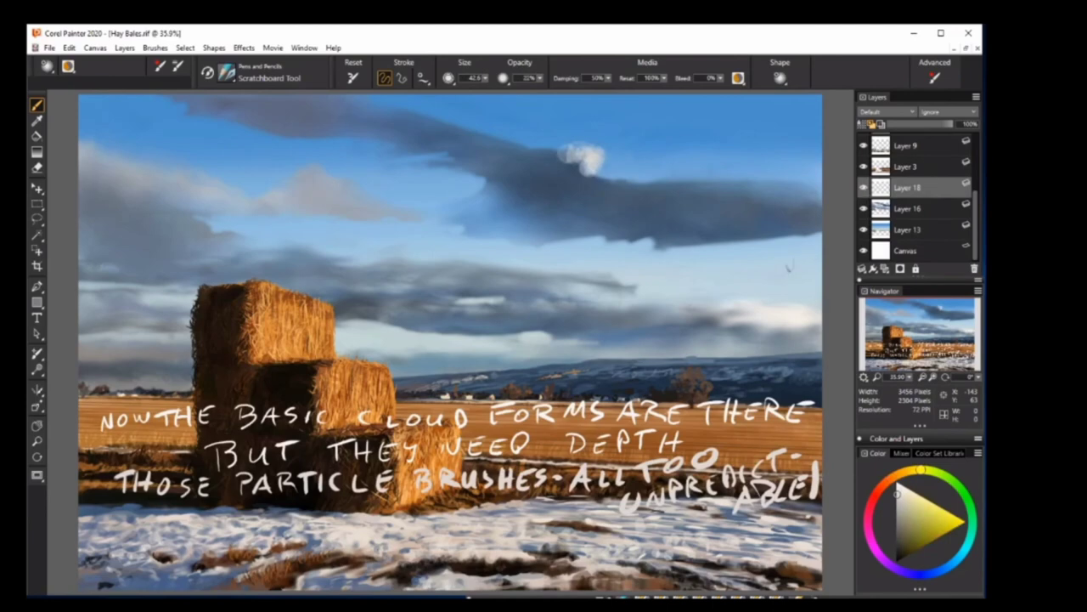
Highlight the dark cloud's top and add a bluish haze to the horizon clouds.
mouse_move(595, 155)
mouse_down()
mouse_move(270, 102)
mouse_move(820, 191)
mouse_up()
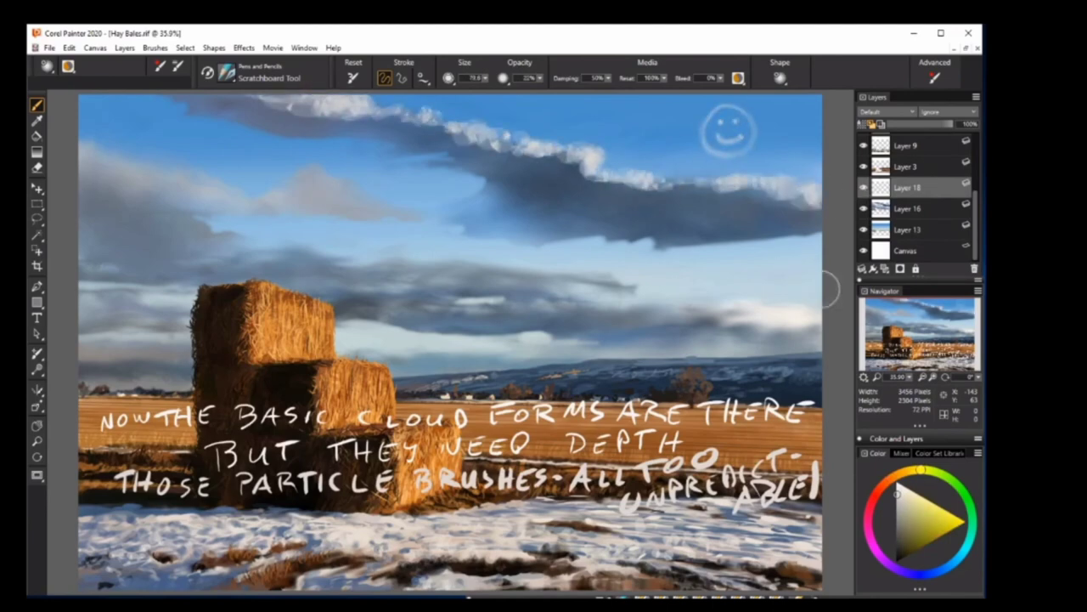
alt+click(778, 306)
drag(815, 336, 536, 344)
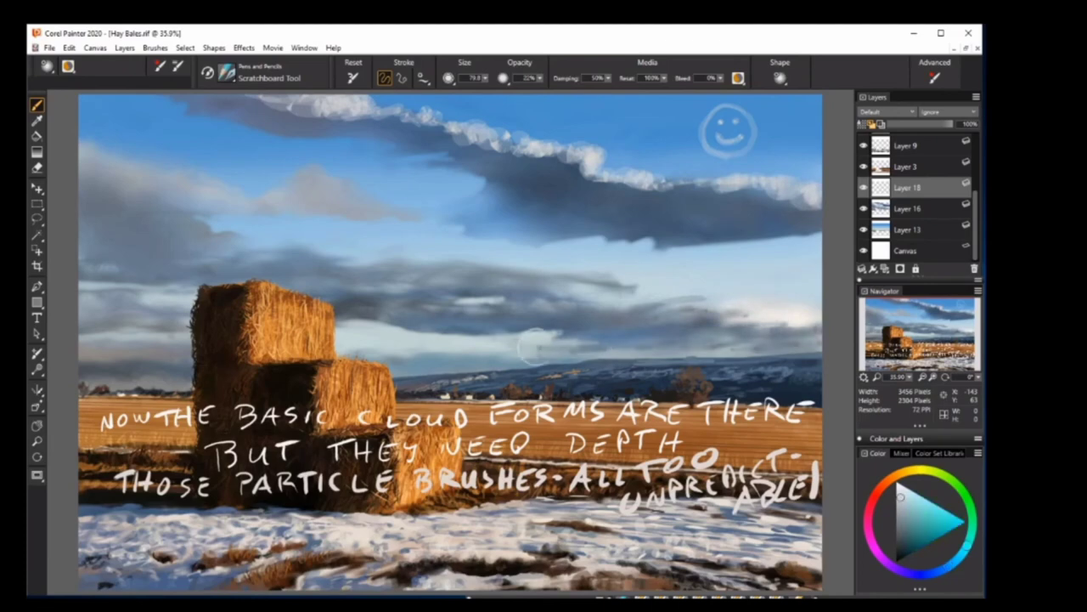
alt+click(807, 295)
drag(680, 344, 544, 343)
alt+click(748, 323)
drag(714, 323, 755, 299)
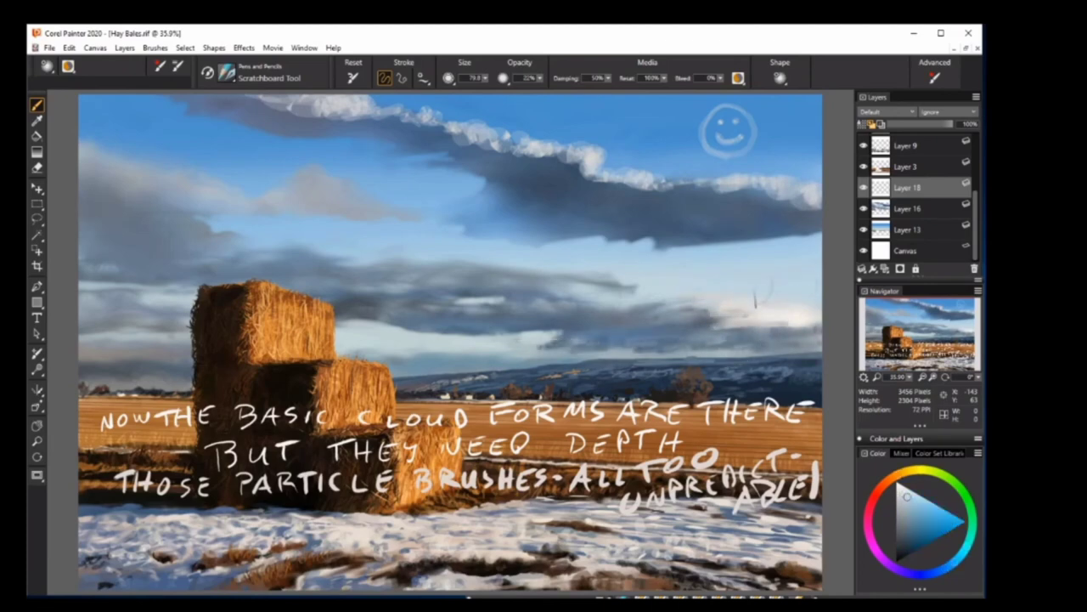
Shade the right clouds grey and paint a darker blue-grey band across them.
alt+click(671, 313)
alt+click(607, 299)
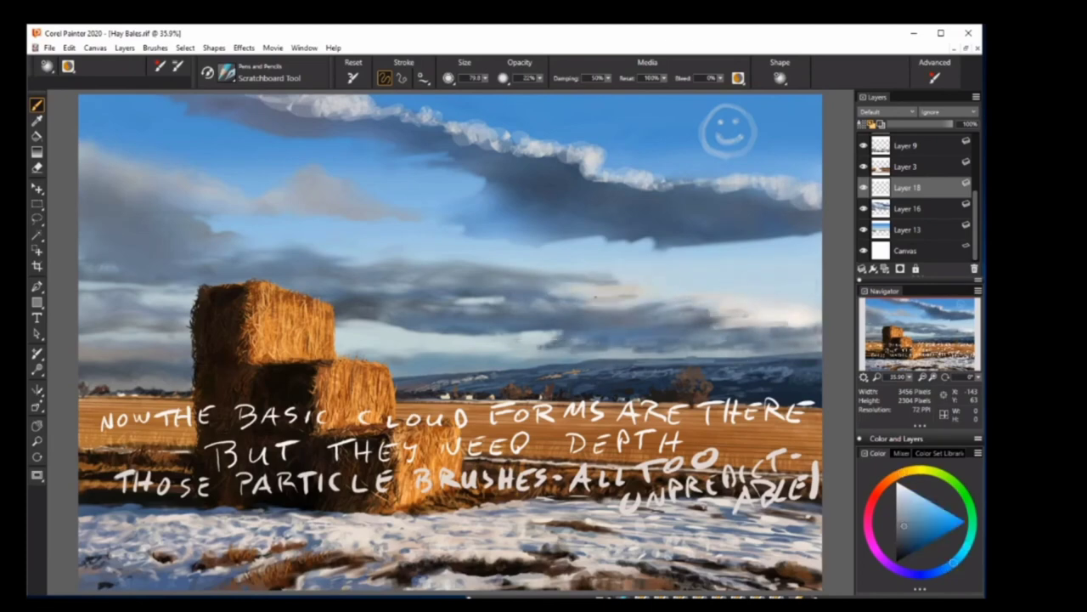
drag(650, 289, 536, 284)
alt+click(587, 295)
alt+click(754, 227)
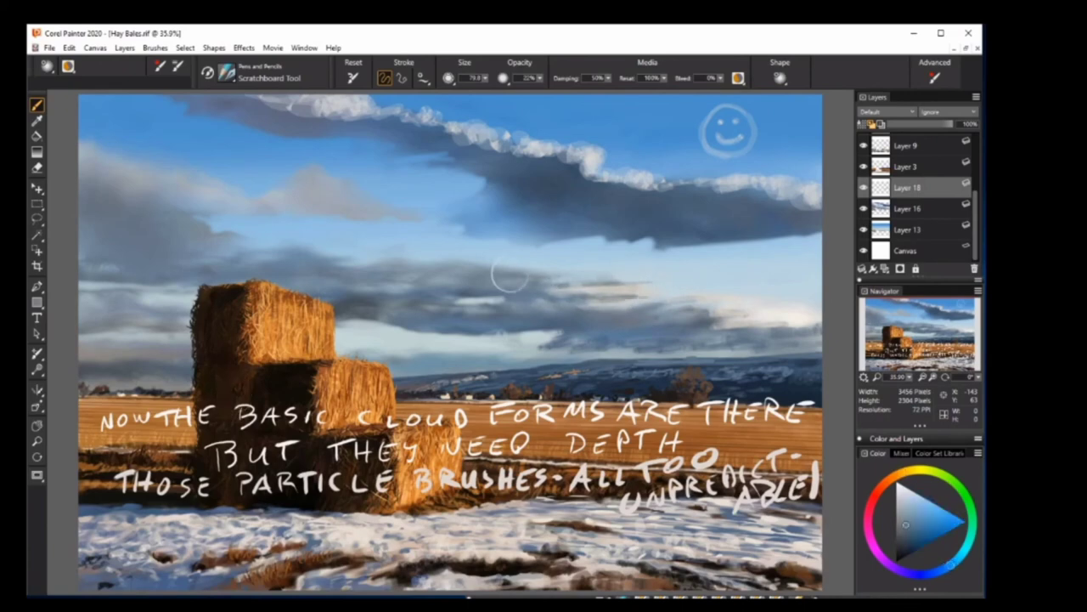
drag(510, 287, 365, 281)
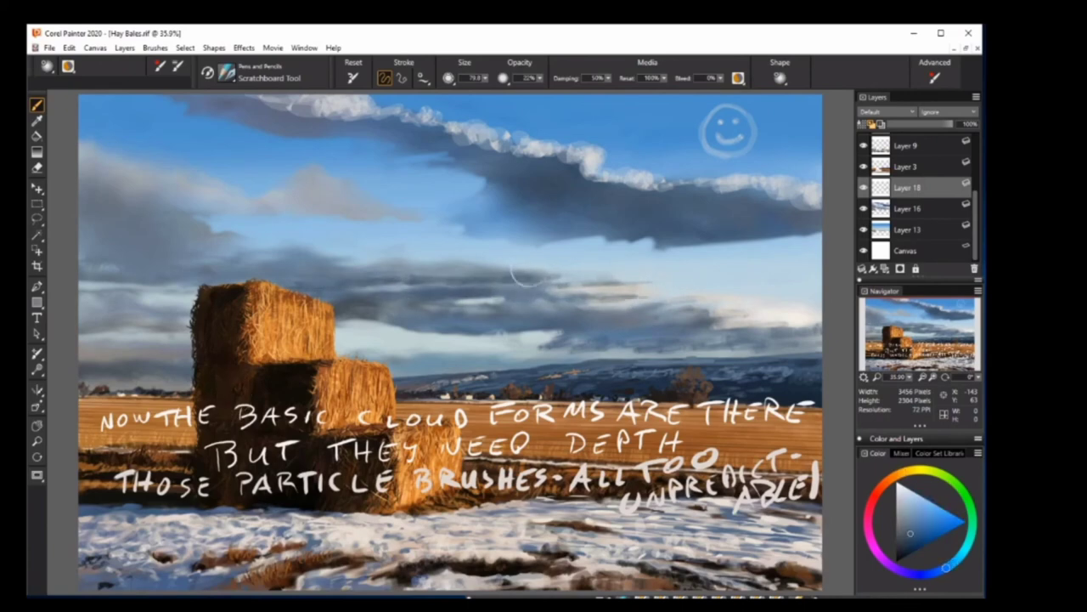
Darken the middle cloud band with grey and add strokes in the upper-left sky.
alt+click(520, 289)
alt+click(391, 289)
drag(425, 264, 247, 274)
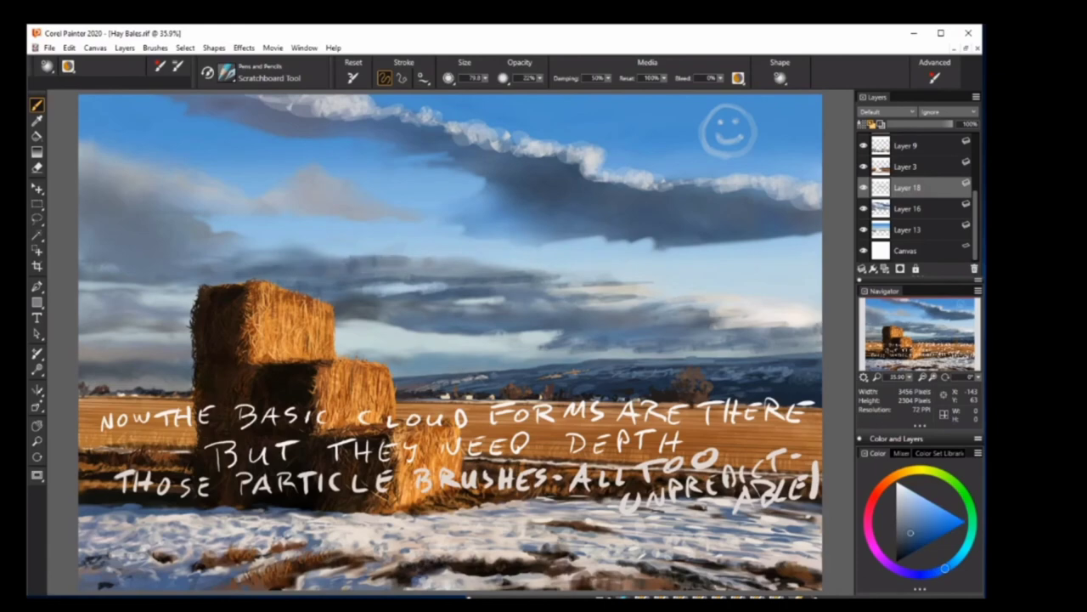
alt+click(219, 289)
drag(286, 177, 391, 204)
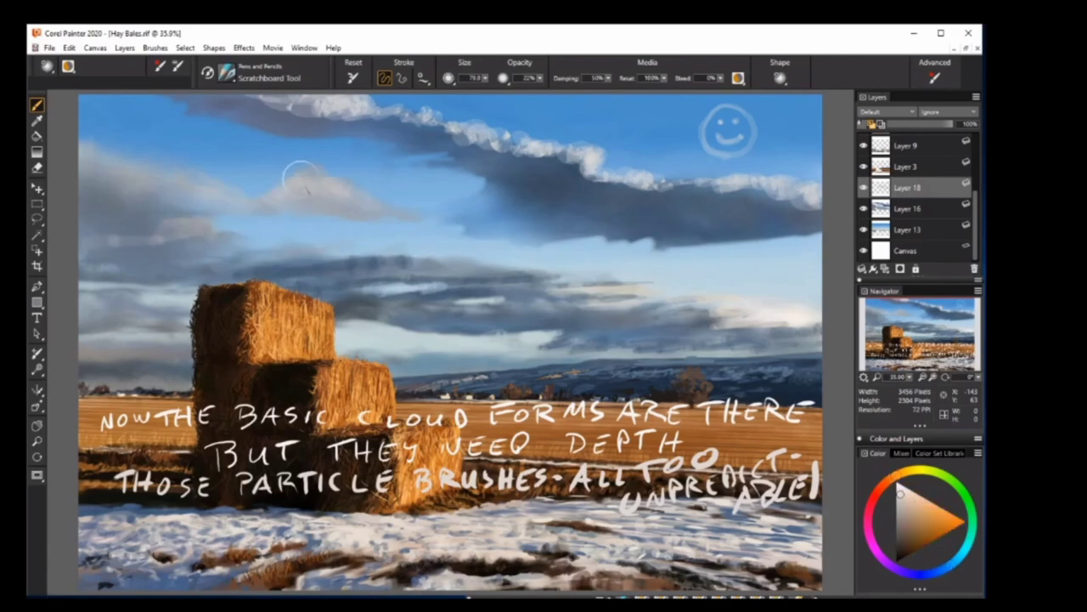
drag(204, 170, 81, 134)
alt+click(88, 217)
scroll(909, 150, up, 3)
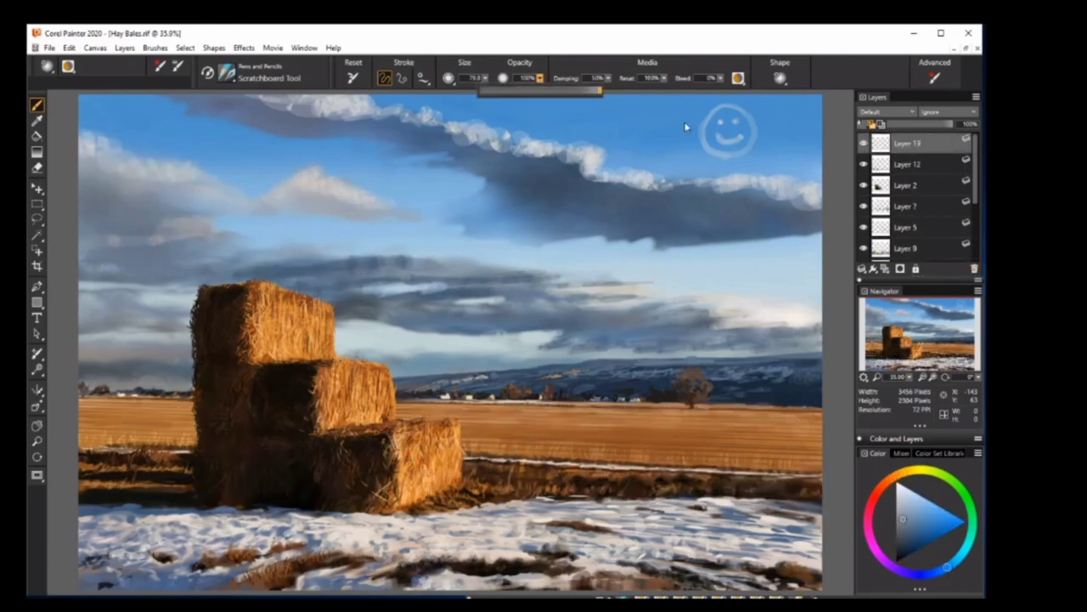
Handwrite a multi-line note about the tool's random edges.
mouse_move(112, 406)
mouse_down()
mouse_move(175, 425)
mouse_move(820, 412)
mouse_up()
drag(213, 459, 744, 435)
drag(267, 489, 775, 466)
mouse_move(216, 518)
mouse_down()
mouse_move(255, 537)
mouse_move(641, 514)
mouse_up()
drag(435, 551, 659, 538)
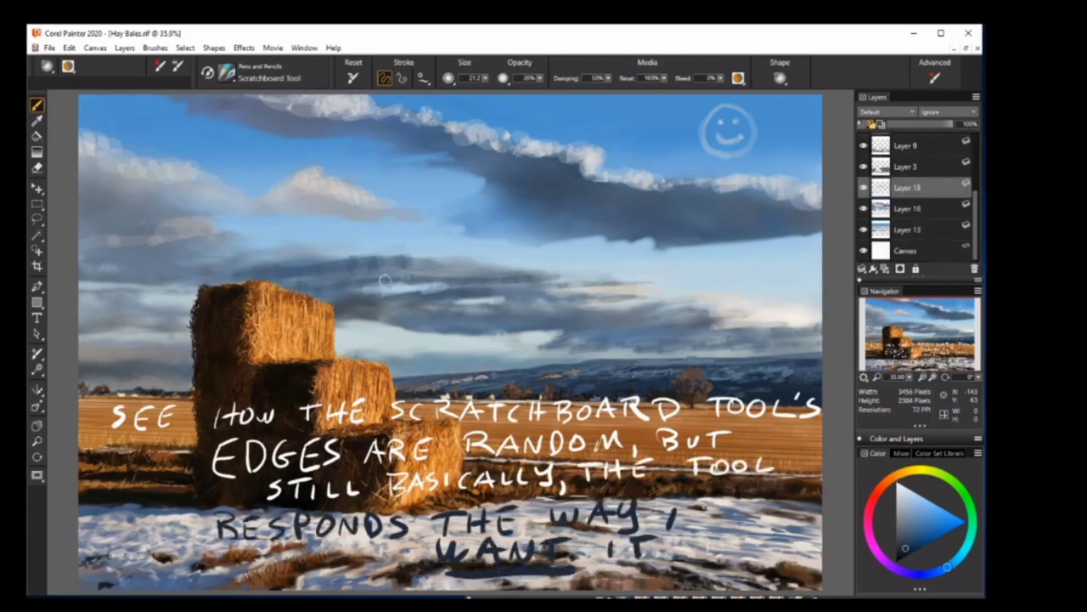
Darken the upper-left and mid-left clouds with dark grey shading.
drag(85, 197, 293, 208)
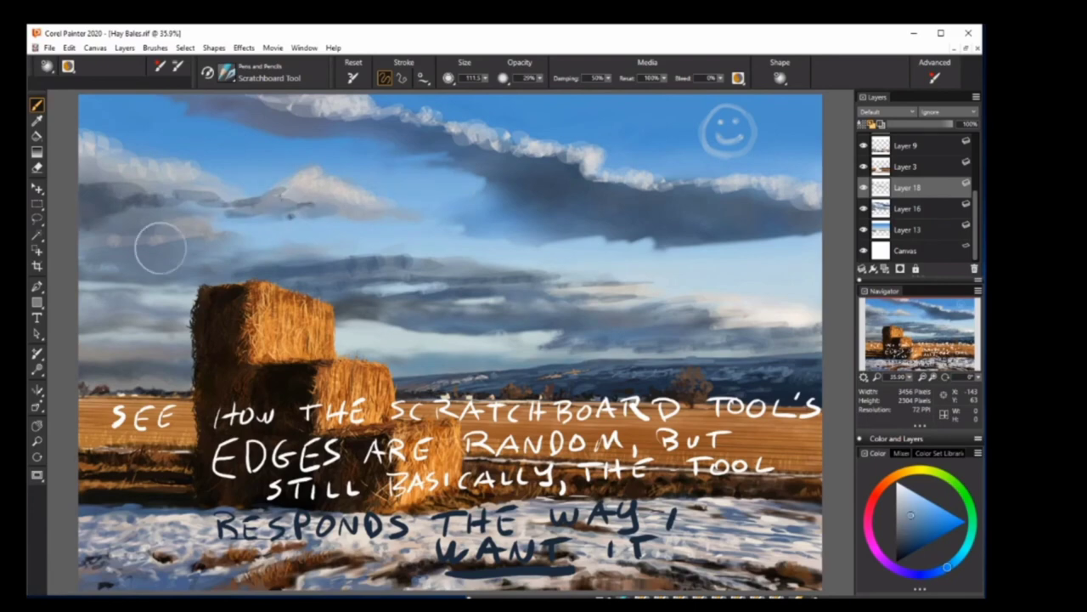
mouse_move(404, 204)
mouse_down()
mouse_move(586, 174)
mouse_move(255, 102)
mouse_up()
drag(306, 127, 85, 102)
alt+click(110, 177)
drag(276, 204, 178, 208)
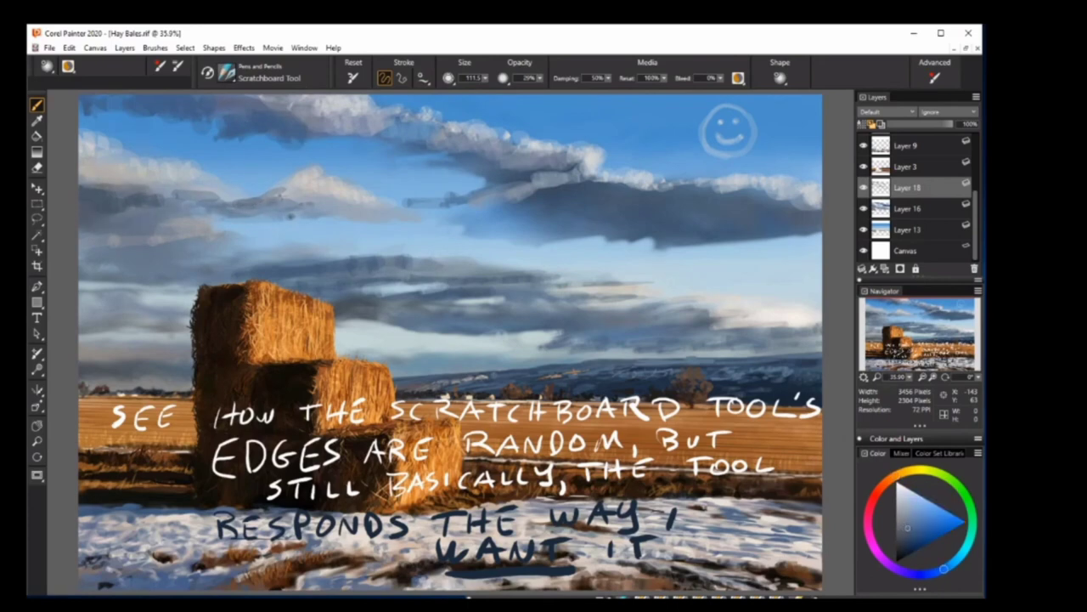
mouse_move(374, 254)
mouse_down()
mouse_move(153, 247)
mouse_move(80, 272)
mouse_up()
drag(234, 285, 81, 281)
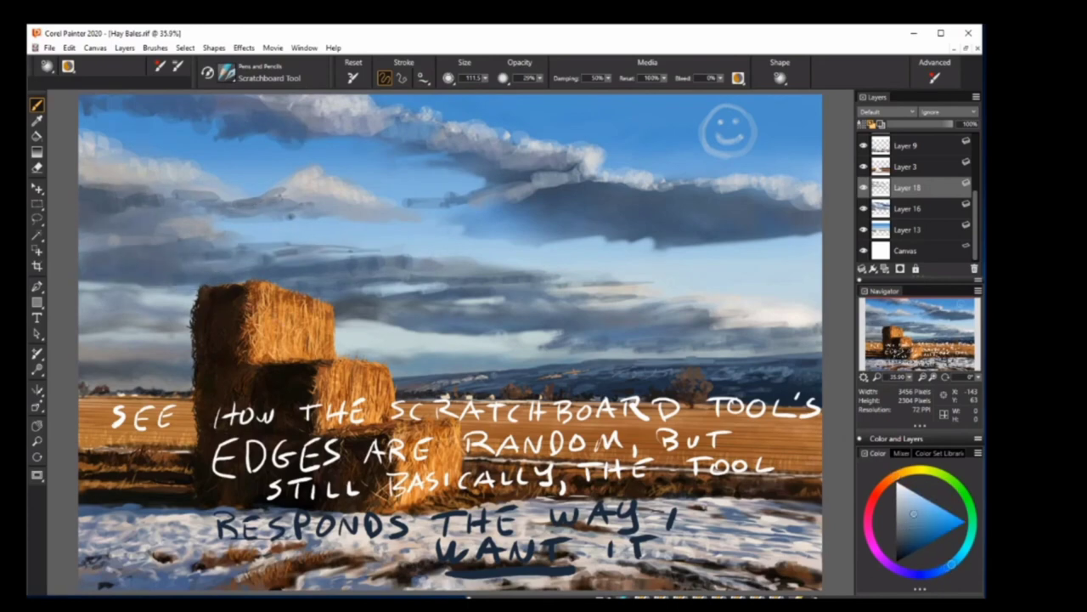
Sample orange from the hay bale and several blues from the sky.
alt+click(407, 374)
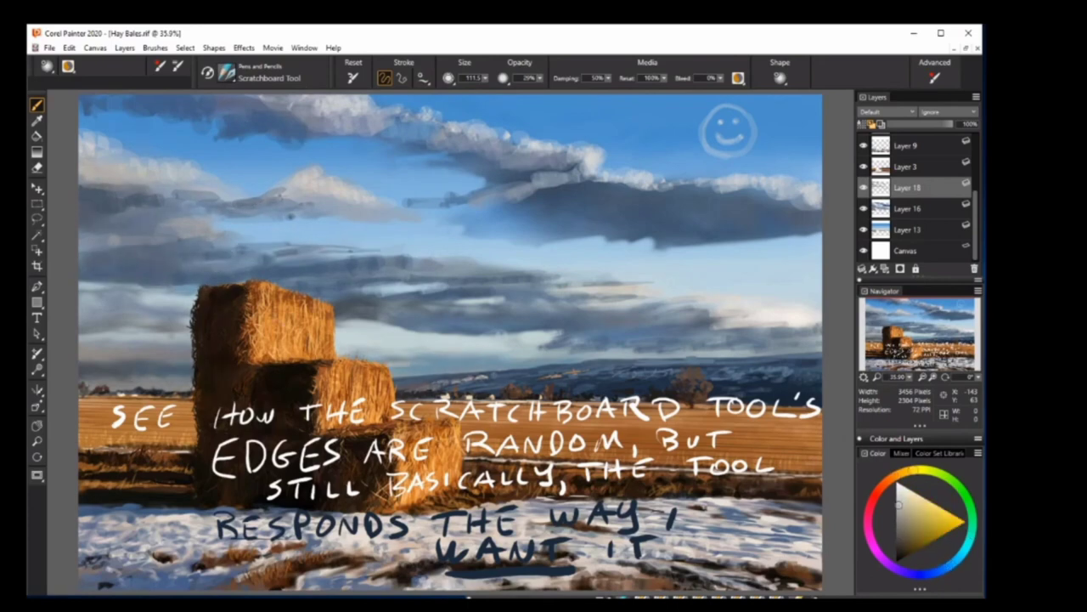
alt+click(612, 340)
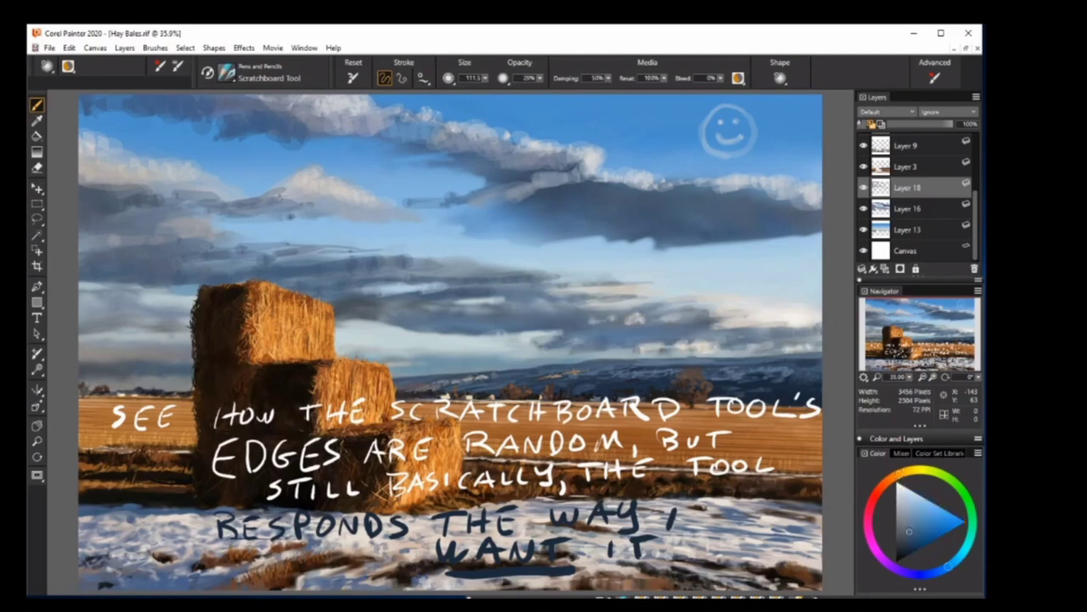
alt+click(544, 323)
alt+click(388, 324)
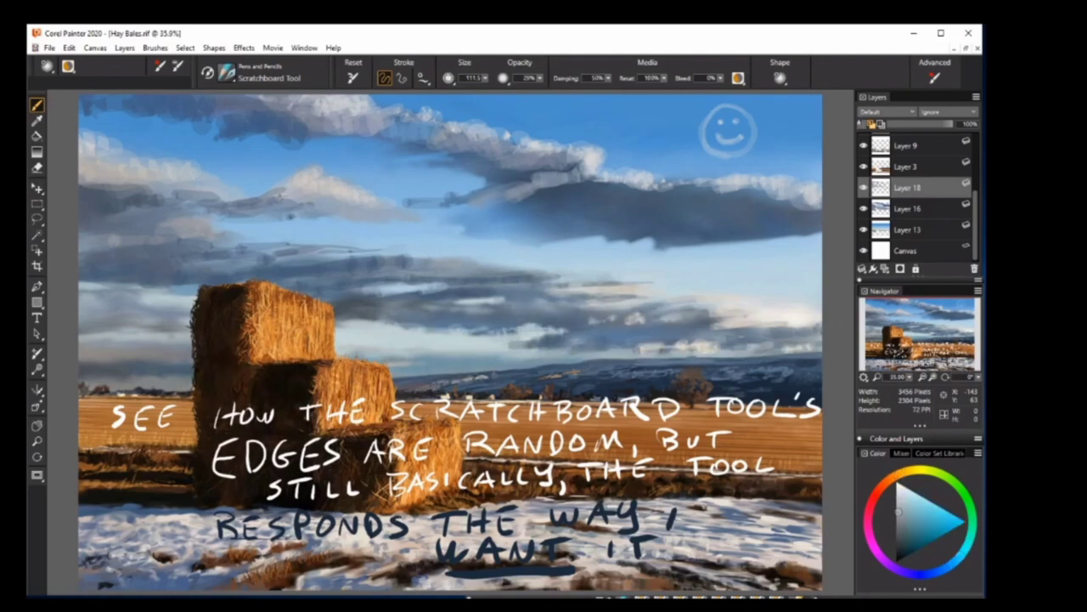
alt+click(437, 229)
alt+click(280, 226)
alt+click(349, 231)
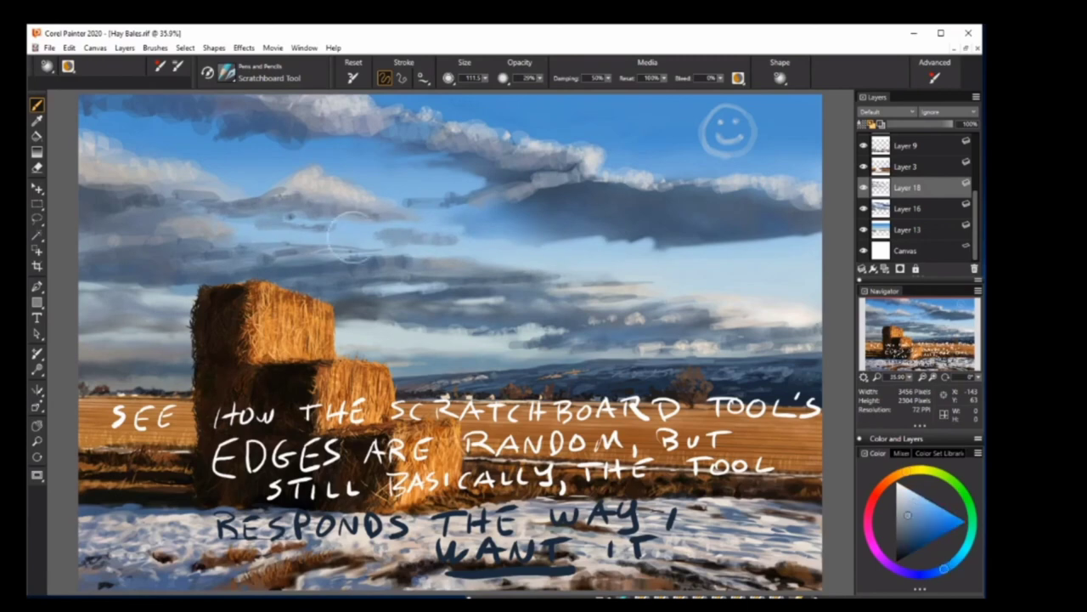
Repaint and extend the right dark cloud band, then touch up the upper clouds.
drag(459, 228, 620, 226)
alt+click(435, 311)
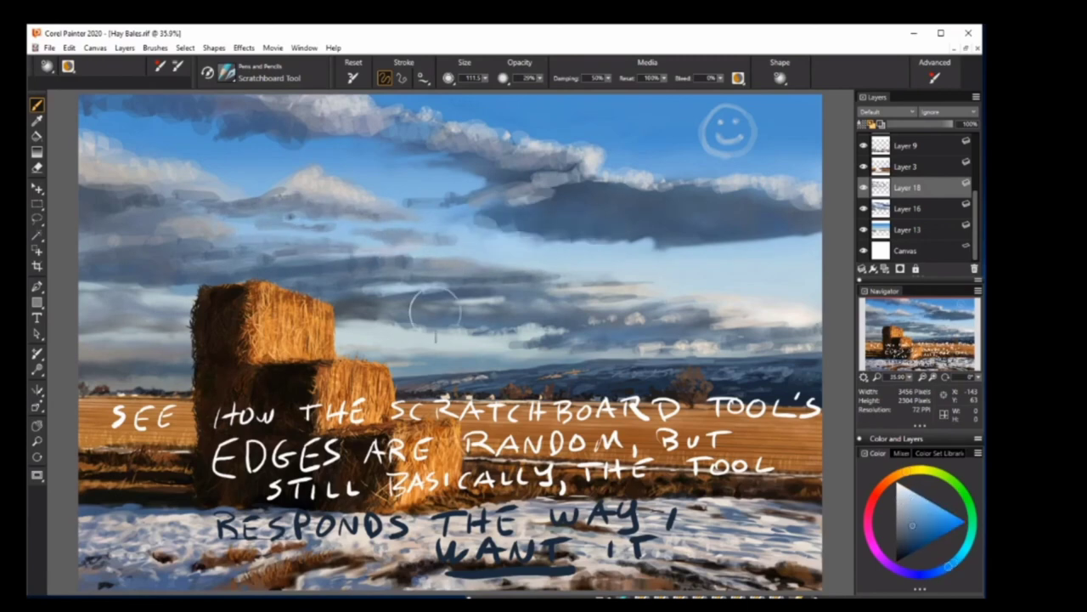
mouse_move(399, 215)
mouse_down()
mouse_move(663, 231)
mouse_move(803, 223)
mouse_move(697, 194)
mouse_move(658, 197)
mouse_up()
alt+click(638, 243)
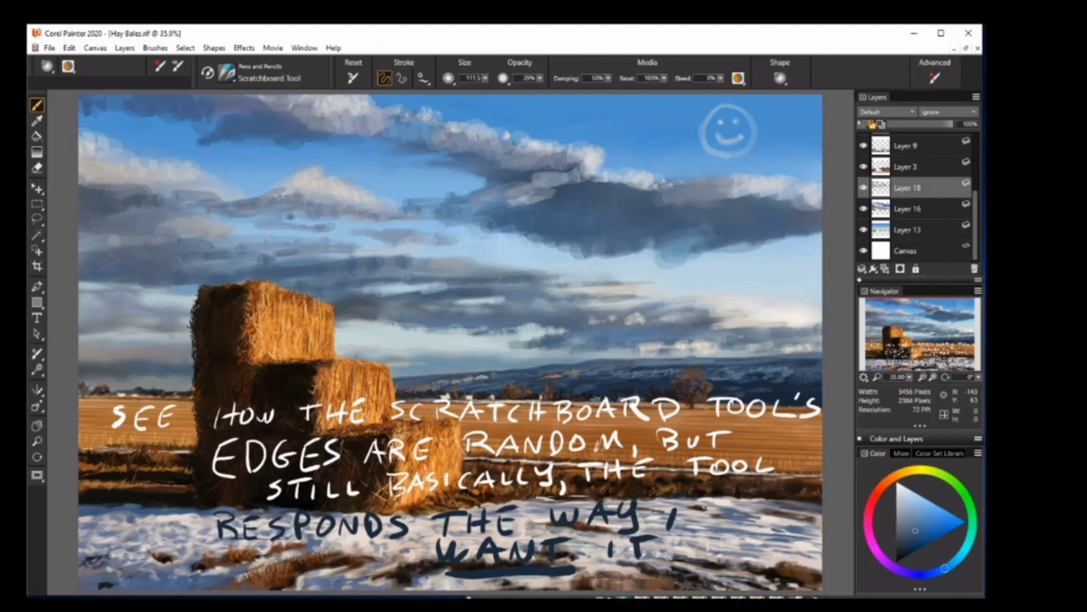
alt+click(139, 166)
drag(374, 153, 442, 150)
alt+click(306, 115)
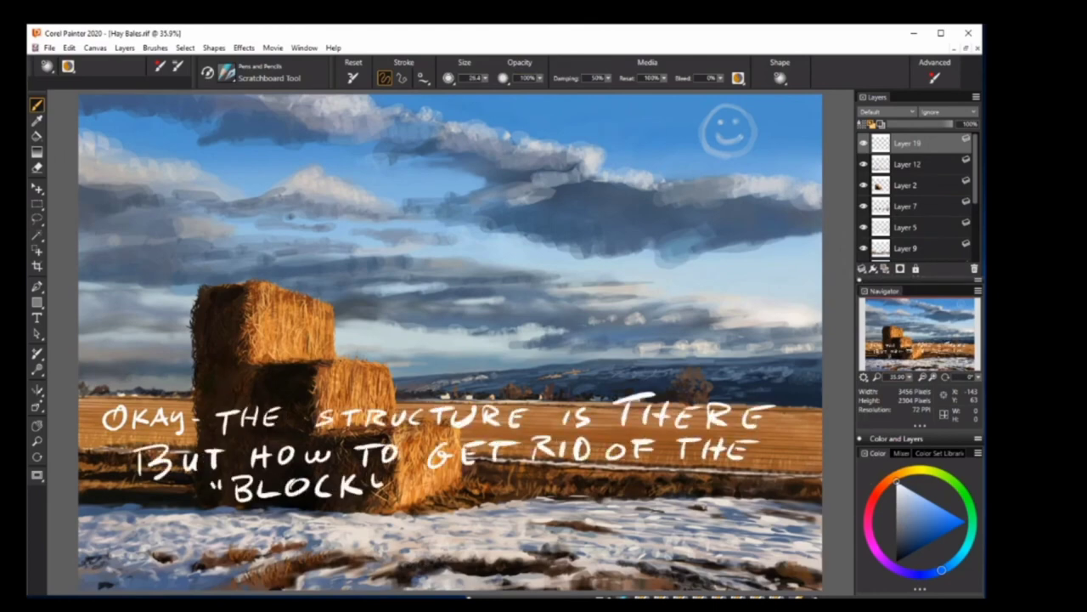
Handwrite a note about the blocky look with arrows and 'ETC' pointing at the clouds.
mouse_move(399, 476)
mouse_down()
mouse_move(540, 491)
mouse_move(713, 361)
mouse_up()
drag(795, 378, 658, 194)
drag(587, 191, 688, 219)
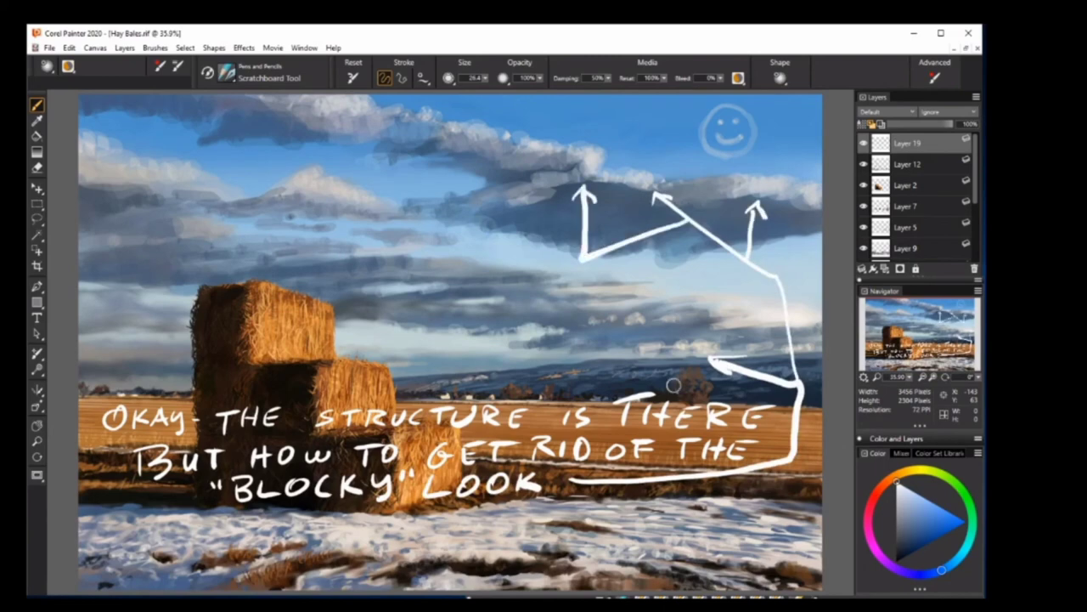
drag(563, 128, 547, 153)
drag(567, 129, 594, 128)
drag(622, 127, 617, 139)
scroll(918, 195, down, 3)
Smear the dark cloud's lower edge on Layer 18, then add a new layer.
click(908, 187)
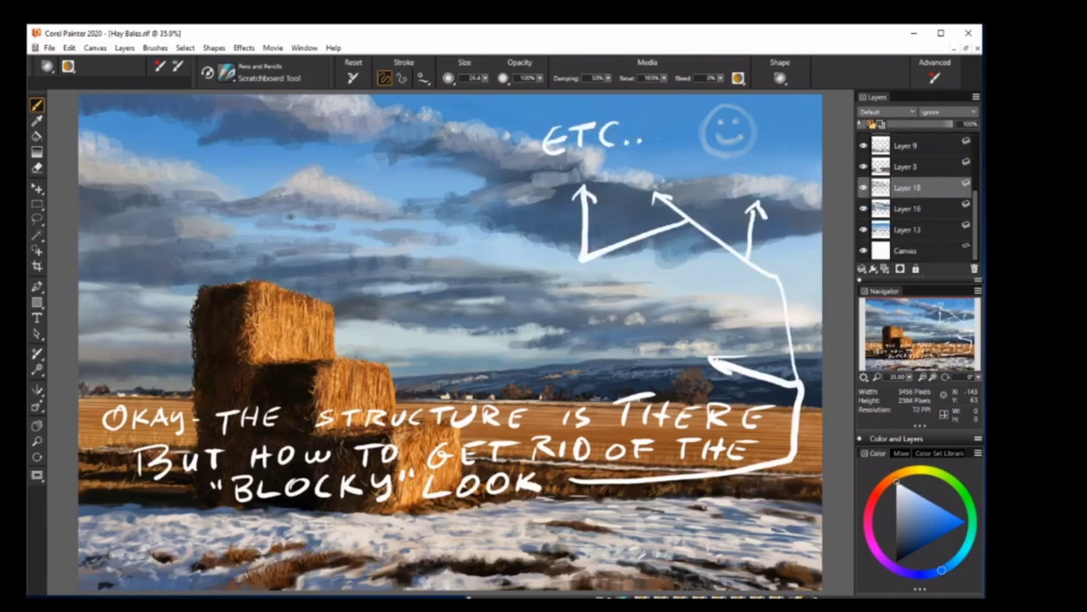
key(ctrl+shift+b)
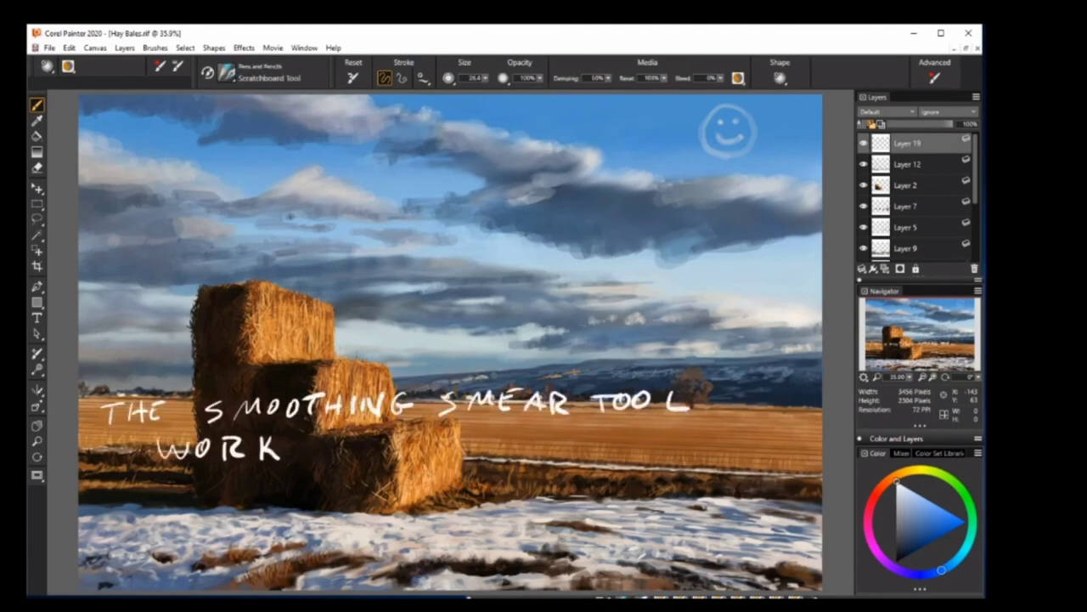
scroll(919, 193, down, 3)
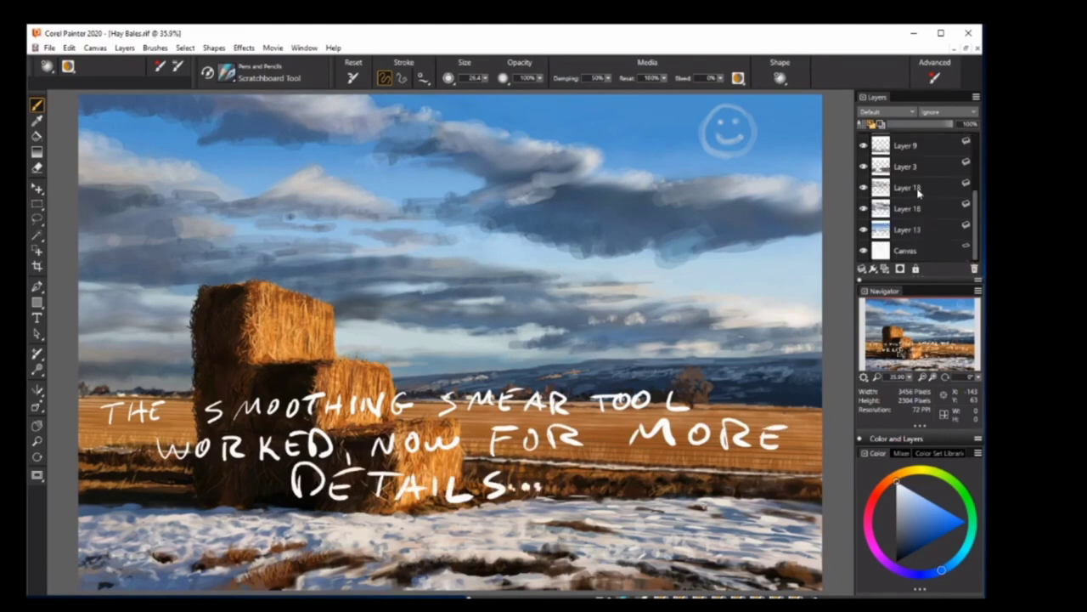
click(919, 188)
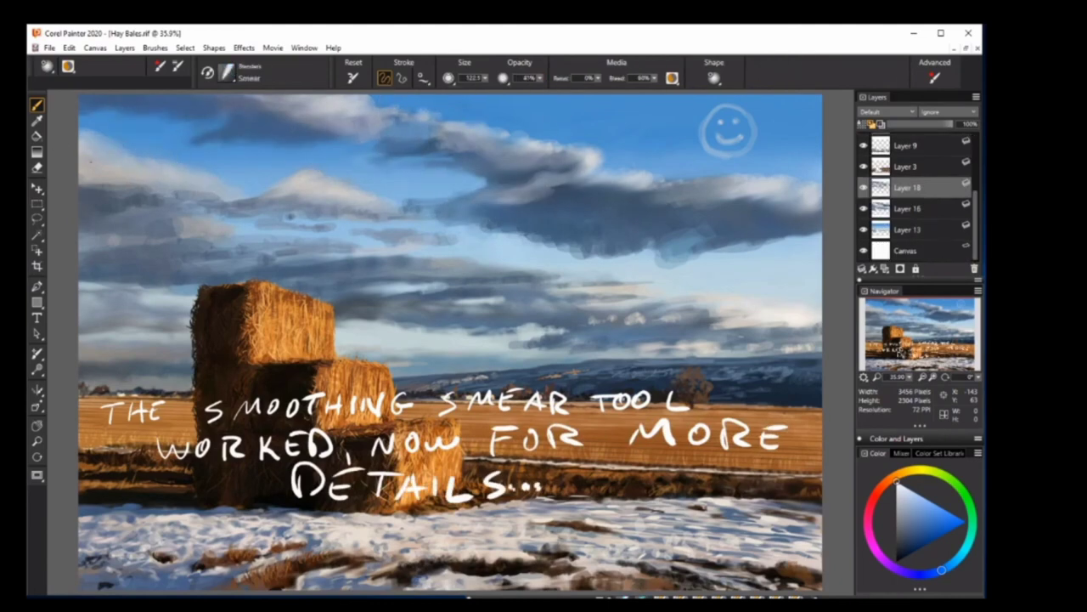
mouse_move(449, 217)
mouse_down()
mouse_move(566, 243)
mouse_move(799, 242)
mouse_up()
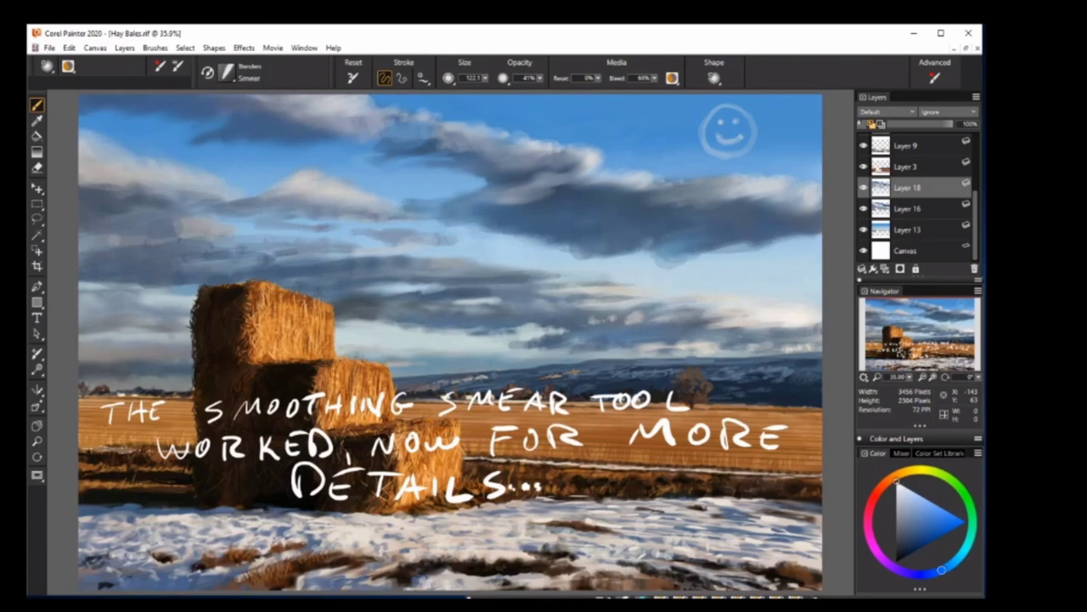
key(ctrl+shift+n)
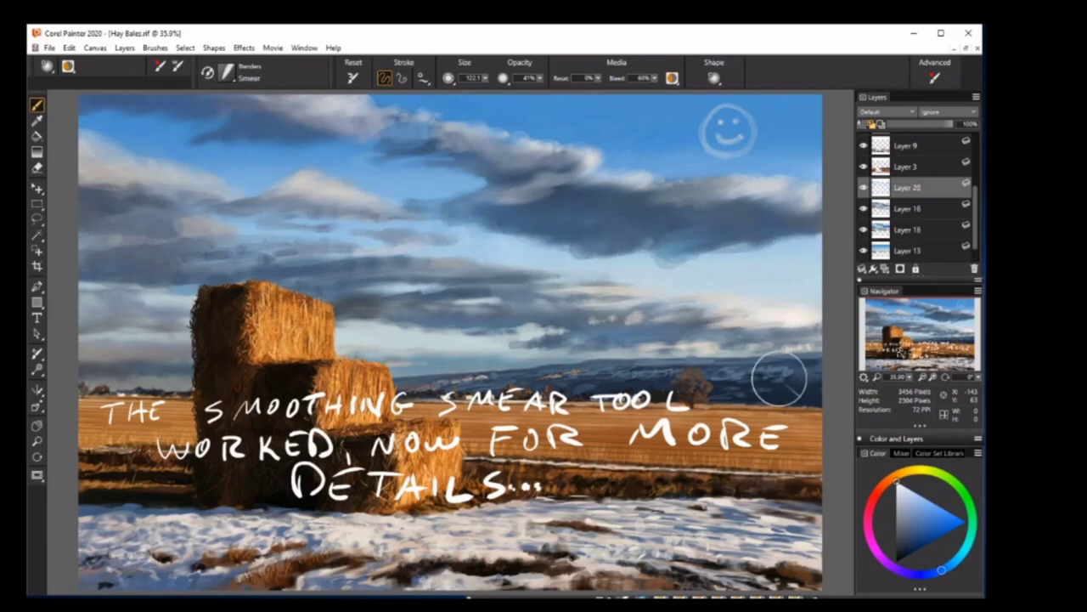
With the Scratchboard brush at size 72.3, paint a pale near-white highlight along the right cloud edge.
key(b)
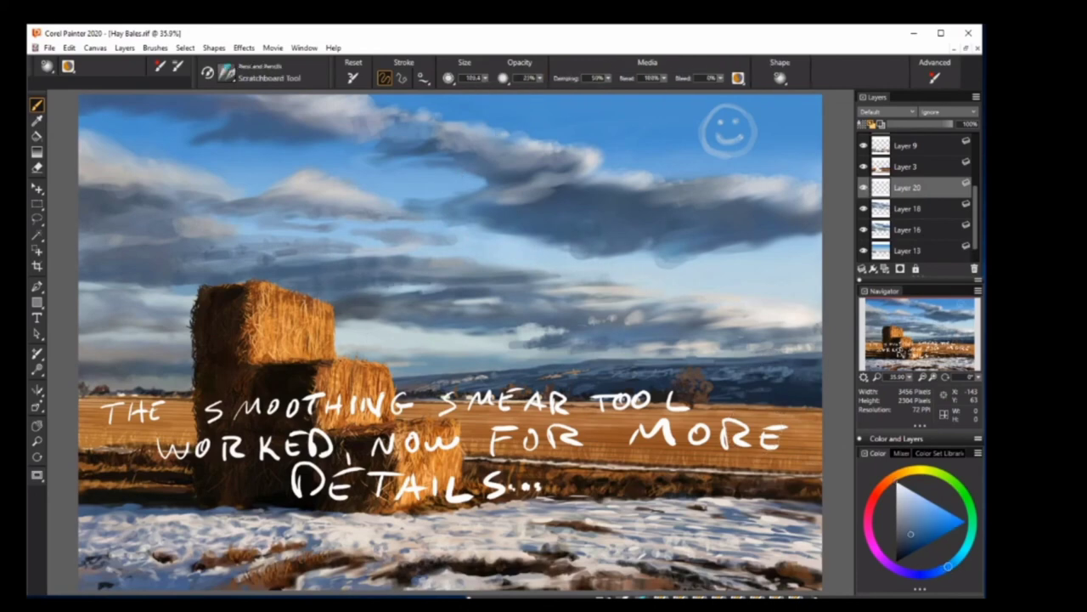
key(bracketleft)
key(bracketleft)
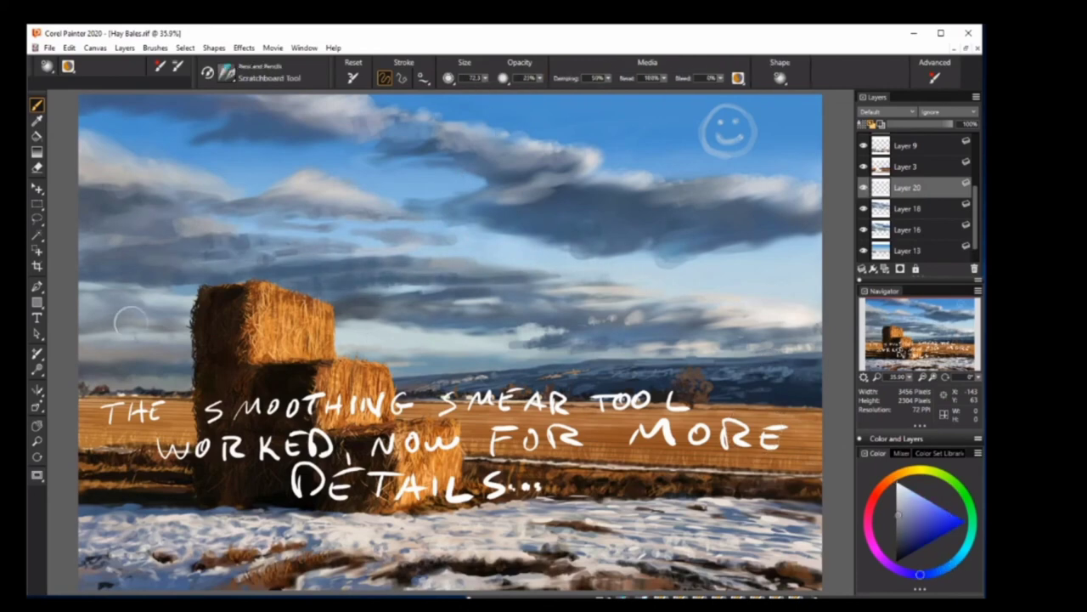
alt+click(306, 227)
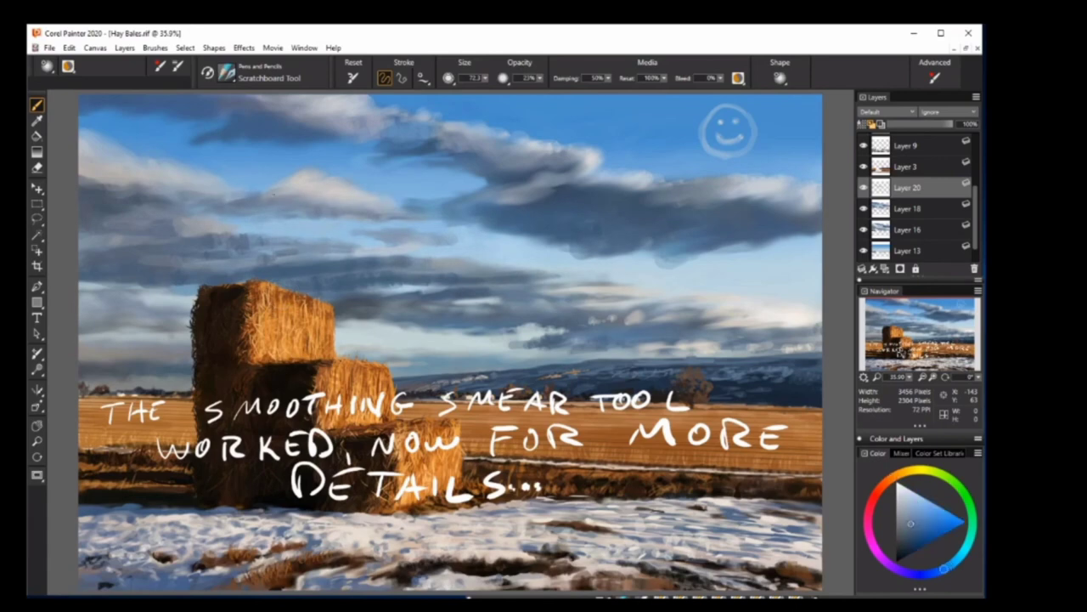
alt+click(230, 119)
alt+click(475, 136)
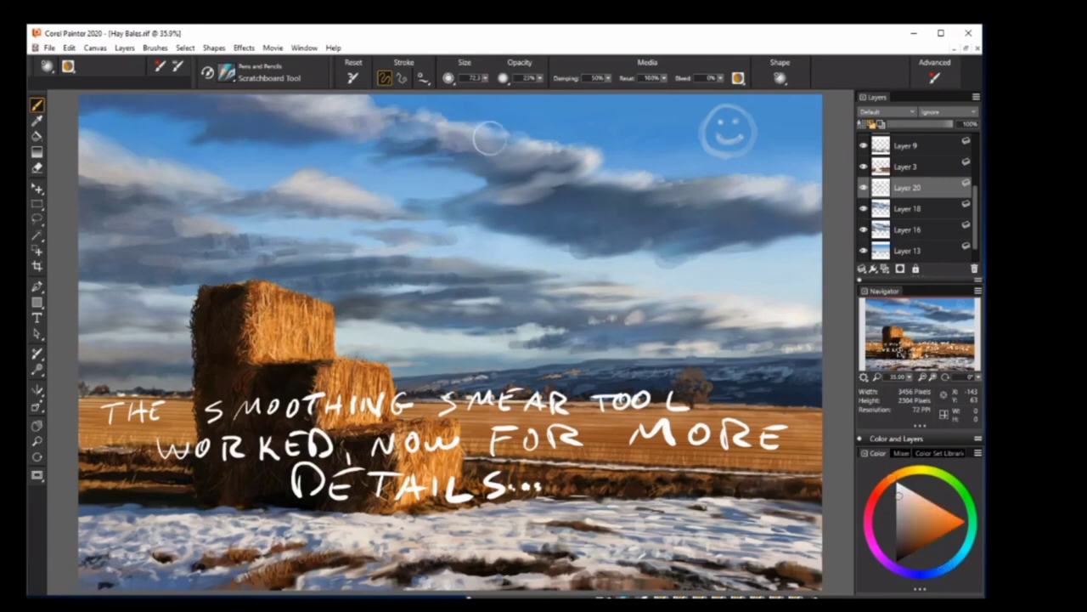
alt+click(625, 153)
drag(581, 146, 663, 180)
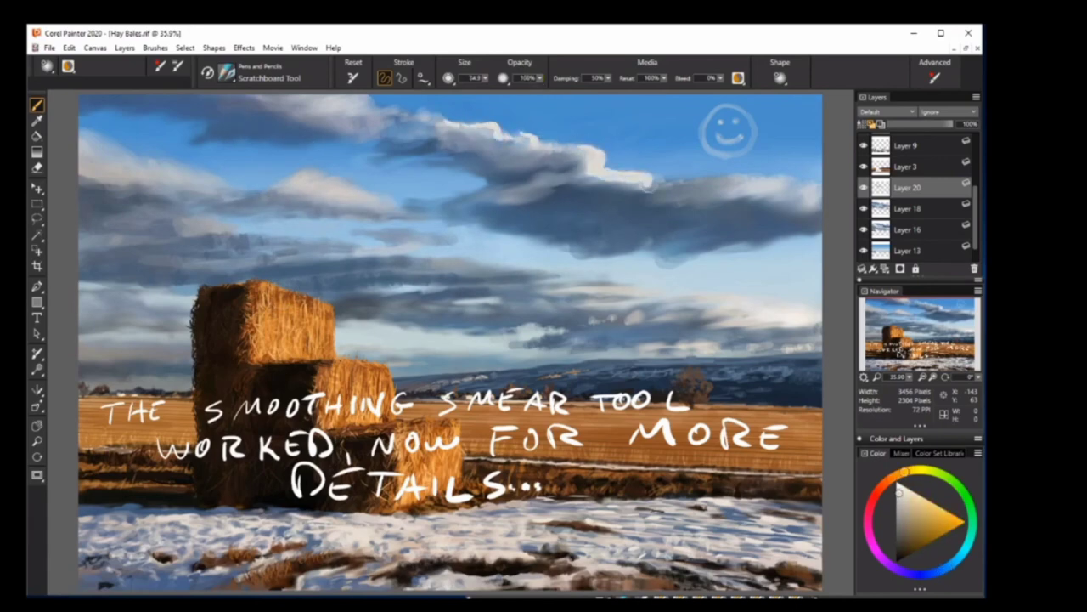
Paint bright white clouds at top-left, on the right side, and across the middle clouds.
alt+click(728, 182)
alt+click(759, 183)
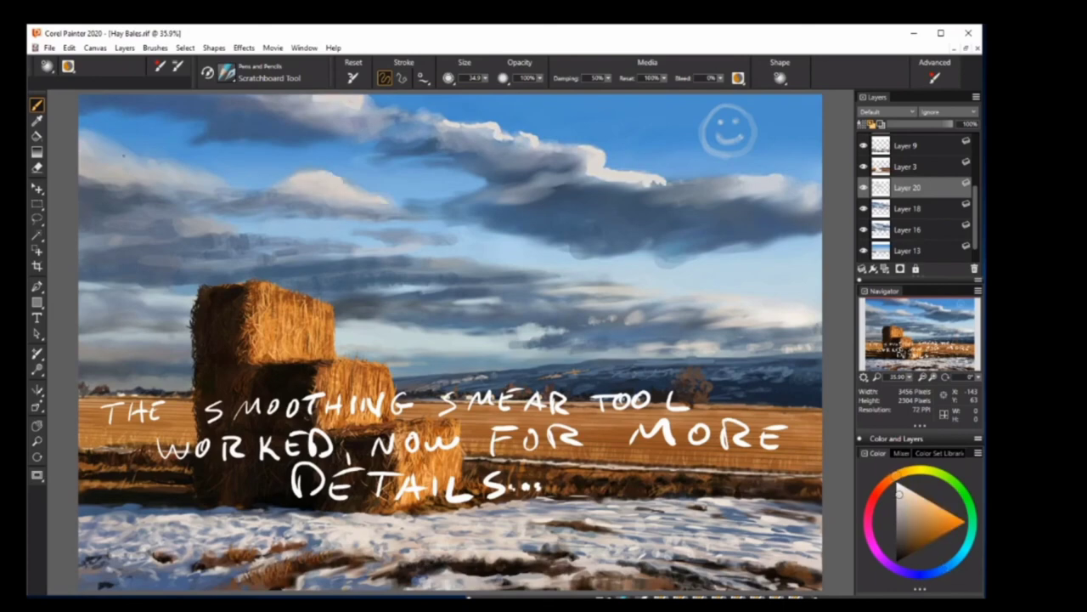
drag(157, 166, 85, 128)
alt+click(119, 157)
drag(701, 294, 760, 313)
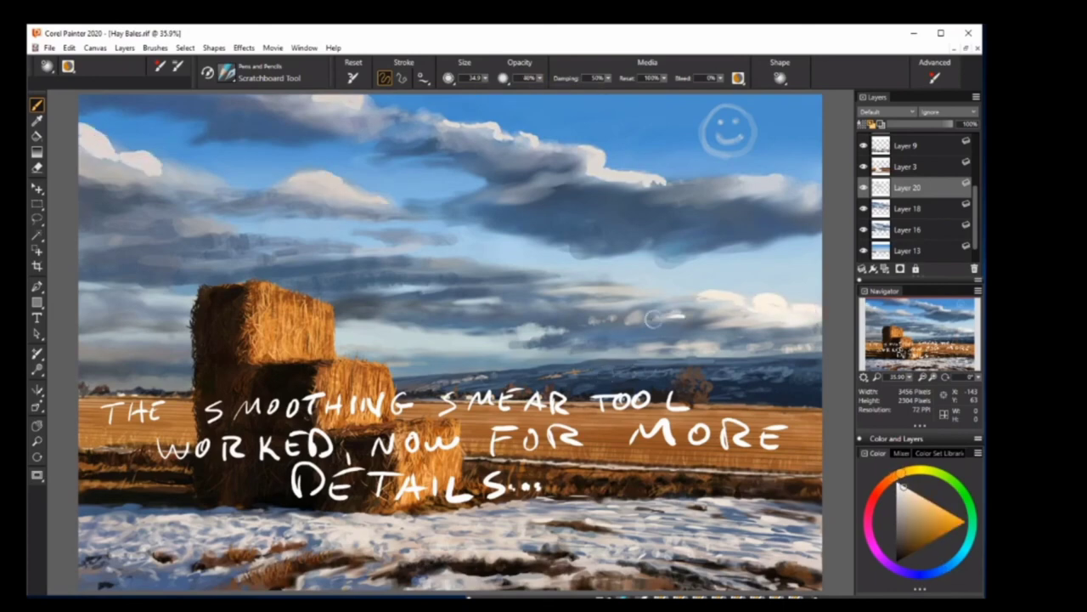
drag(422, 263, 497, 265)
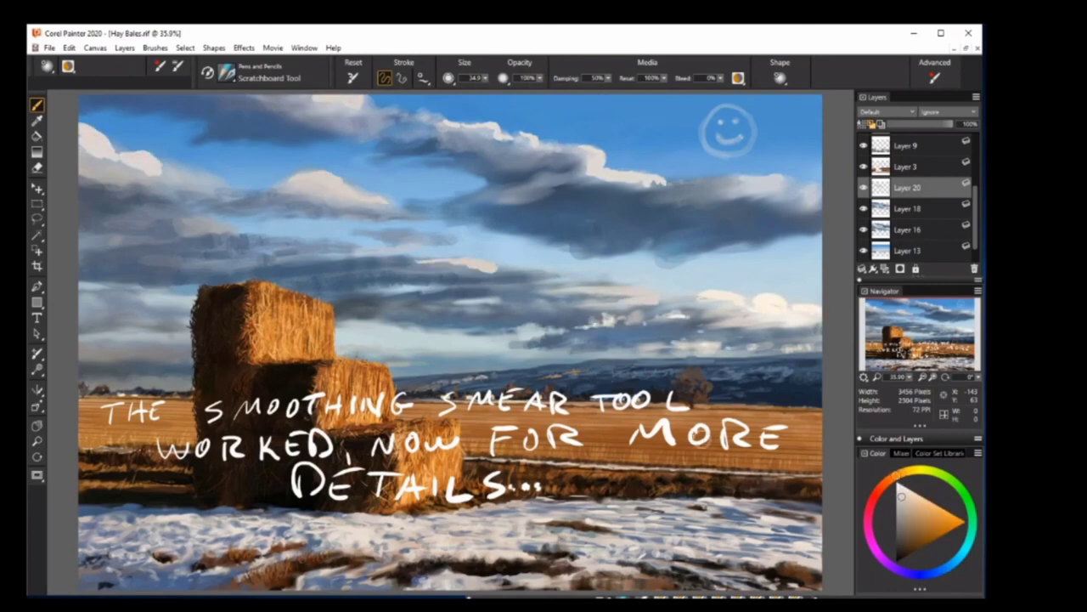
Smear-blend the top-left cloud edge, the middle cloud's bright edge and the dark cloud's lower edge.
key(ctrl+1)
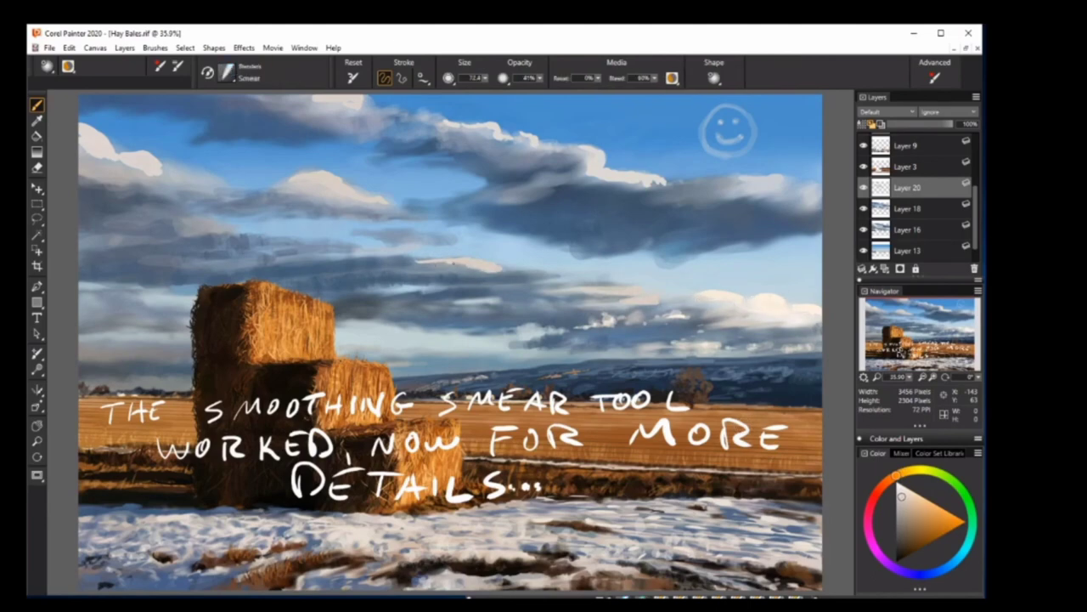
drag(123, 164, 85, 141)
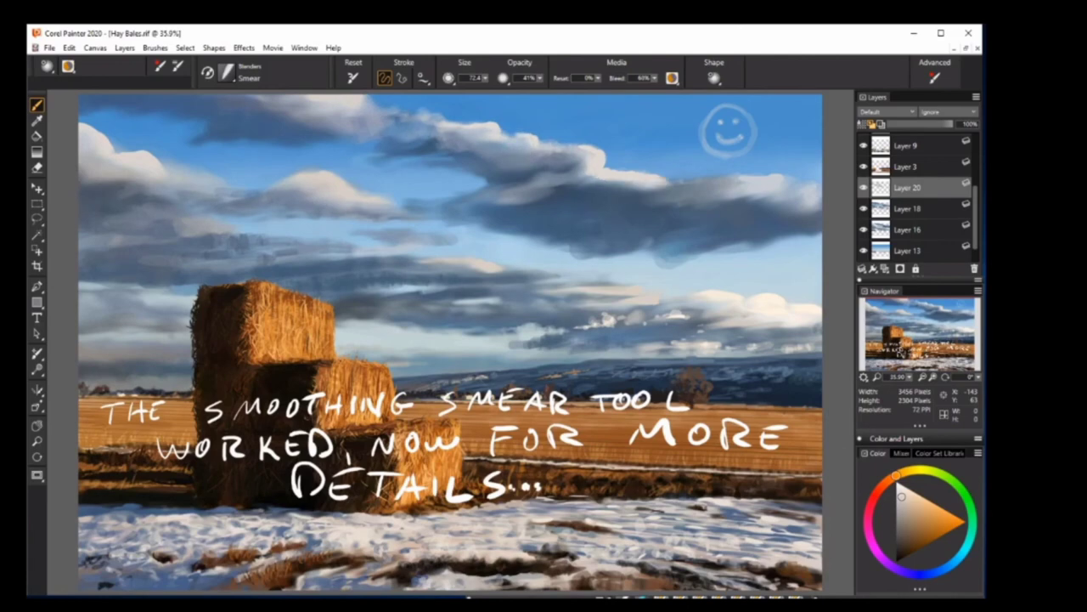
drag(518, 148, 561, 170)
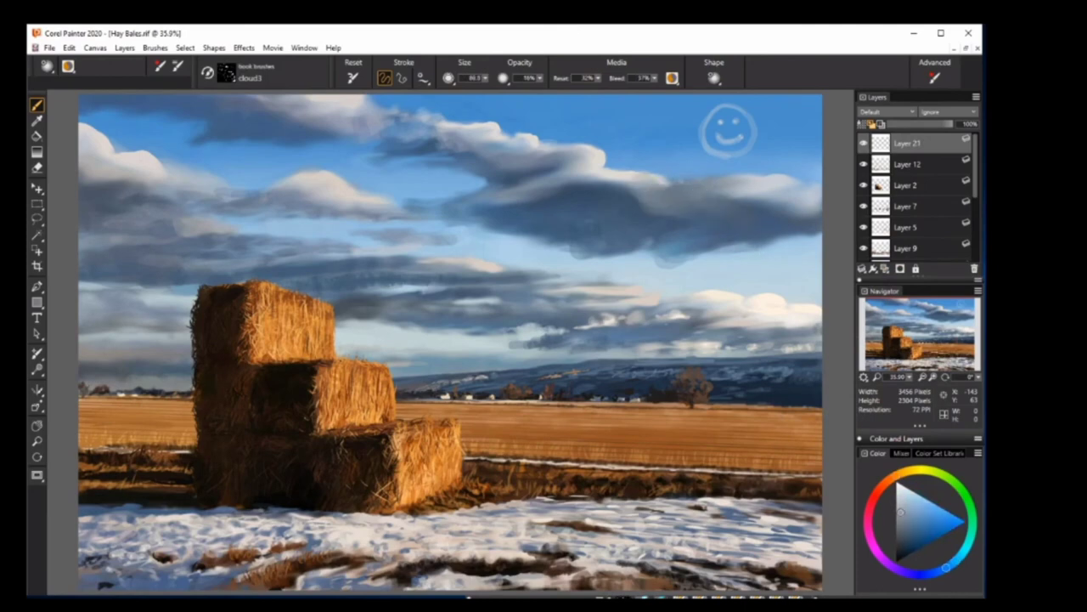
alt+click(204, 114)
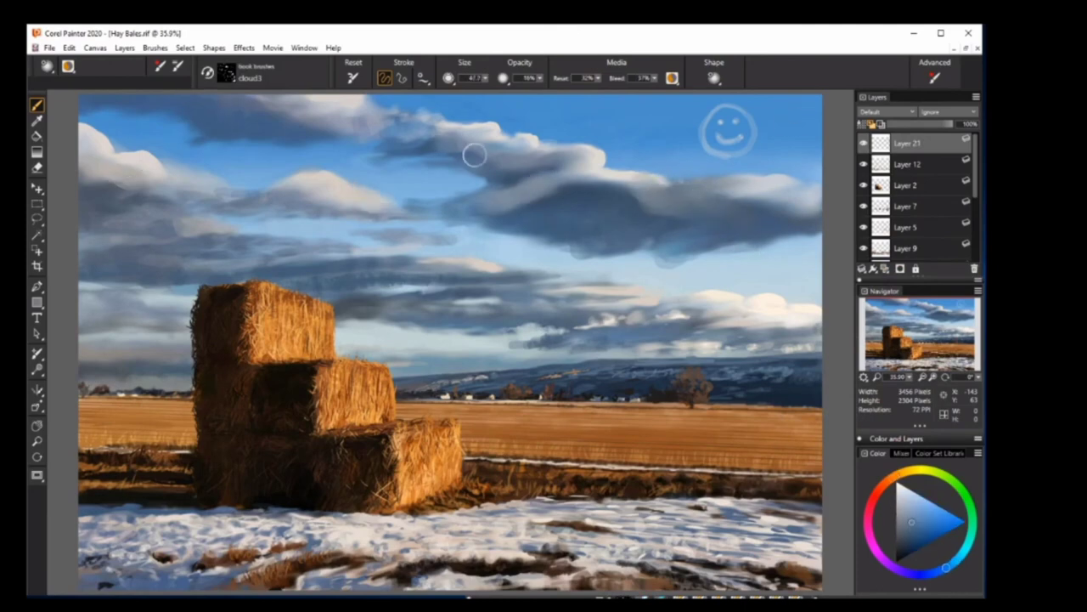
drag(578, 255, 659, 251)
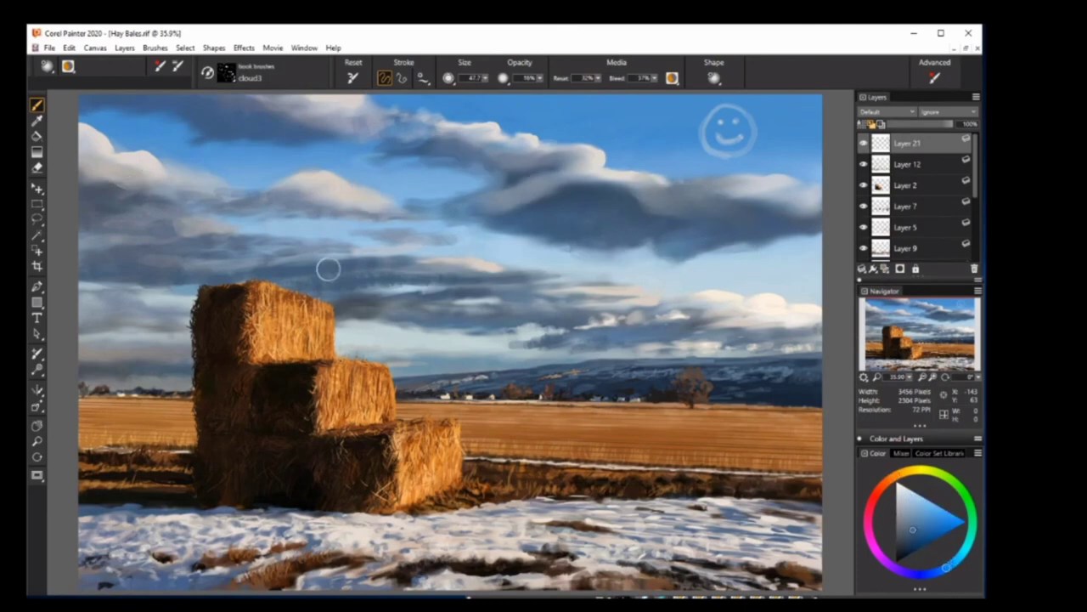
Choose a light cyan-white, enlarge the brush to about 140, and begin a handwritten note on the bales.
alt+click(583, 371)
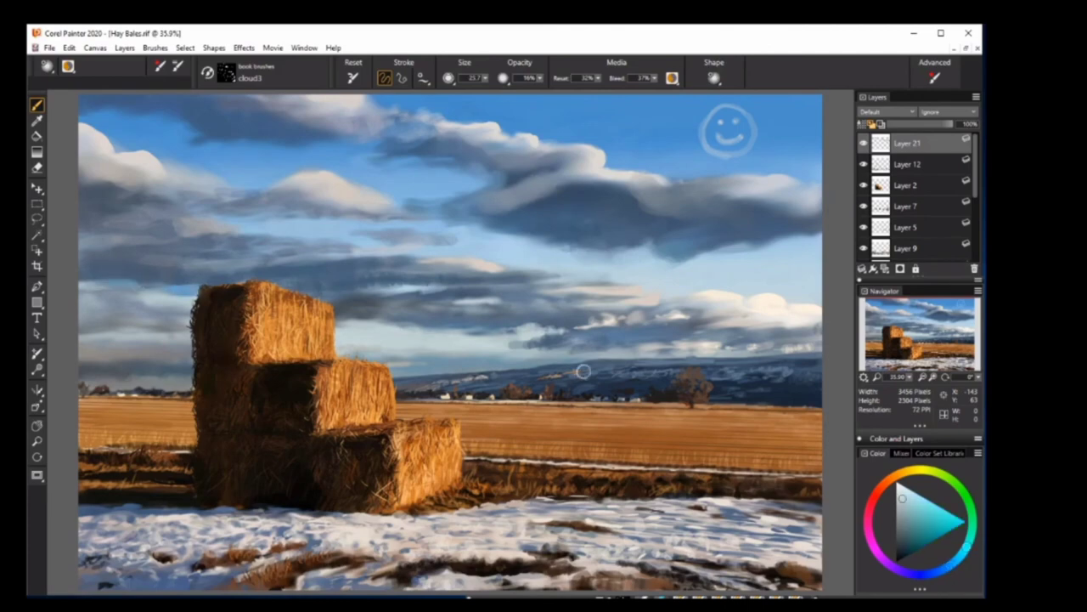
key(b)
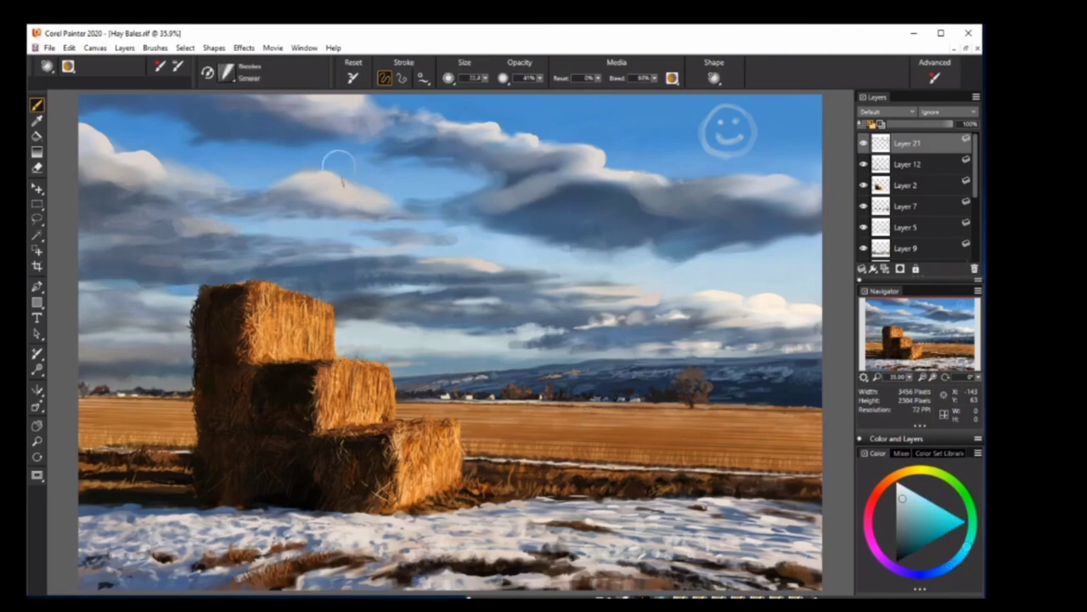
key(bracketright)
key(bracketright)
key(bracketright)
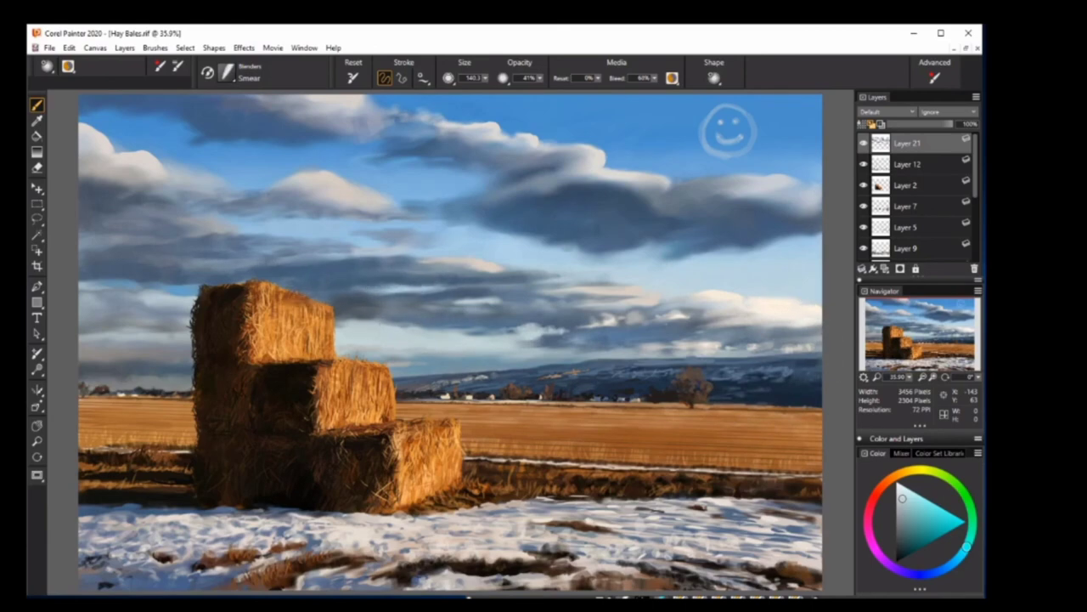
mouse_move(208, 344)
mouse_down()
mouse_move(240, 361)
mouse_move(311, 365)
mouse_up()
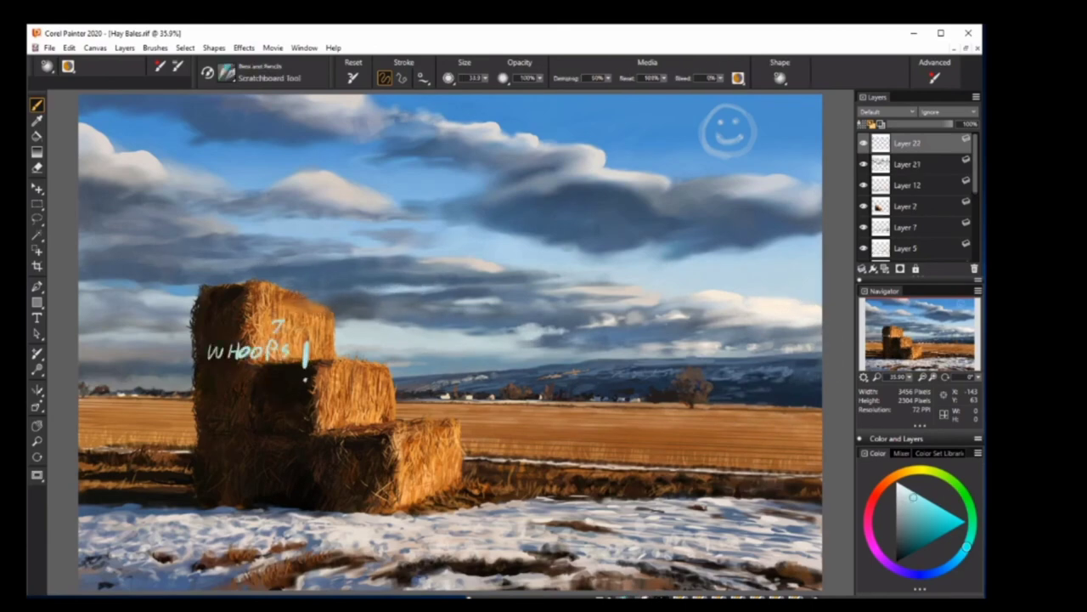
Write 'WHOOPS… SMEARED… LAYER CAN BE ERASED' on the bales with a curved arrow to the top bale.
drag(204, 378, 366, 395)
drag(197, 416, 374, 438)
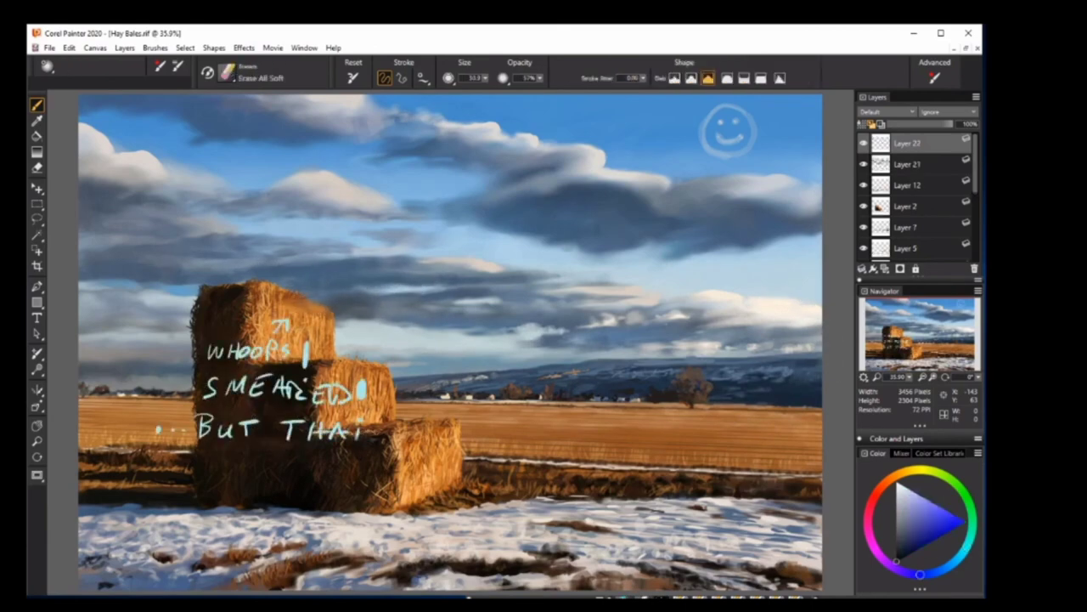
drag(213, 448, 408, 463)
mouse_move(225, 476)
mouse_down()
mouse_move(352, 497)
mouse_move(459, 497)
mouse_up()
mouse_move(336, 335)
mouse_down()
mouse_move(429, 399)
mouse_move(769, 390)
mouse_up()
click(908, 164)
click(907, 143)
Write 'DIGITAL ART IS LIKE MAGIC WITHOUT ALL THE PAINT MESS' and scribble across the snow.
drag(466, 391, 484, 531)
drag(493, 412, 765, 416)
mouse_move(503, 443)
mouse_down()
mouse_move(595, 452)
mouse_move(756, 437)
mouse_up()
drag(501, 480, 718, 459)
mouse_move(561, 531)
mouse_down()
mouse_move(679, 510)
mouse_move(718, 552)
mouse_up()
drag(786, 467, 748, 544)
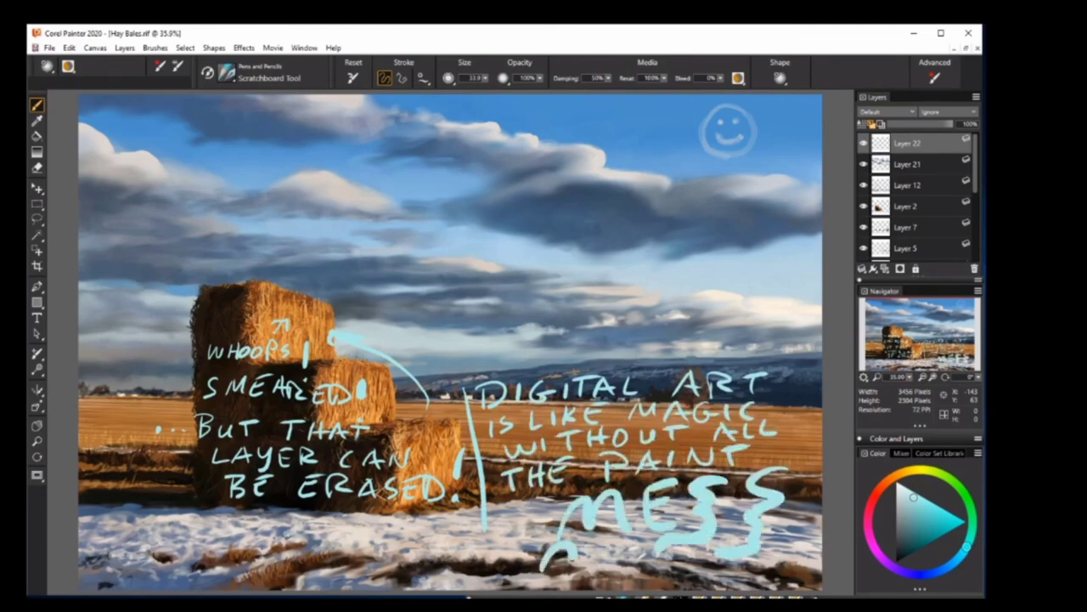
drag(497, 501, 816, 476)
drag(475, 552, 637, 586)
drag(357, 522, 344, 561)
On Layer 21, paint over the smiley face with sampled sky colour, then delete note Layer 22.
click(926, 165)
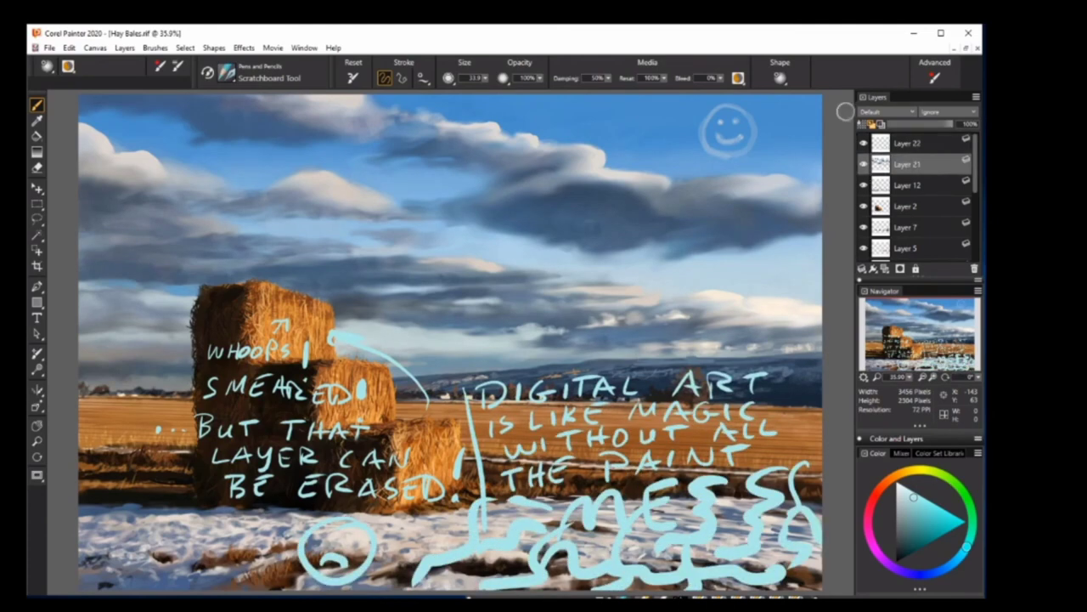
alt+click(784, 119)
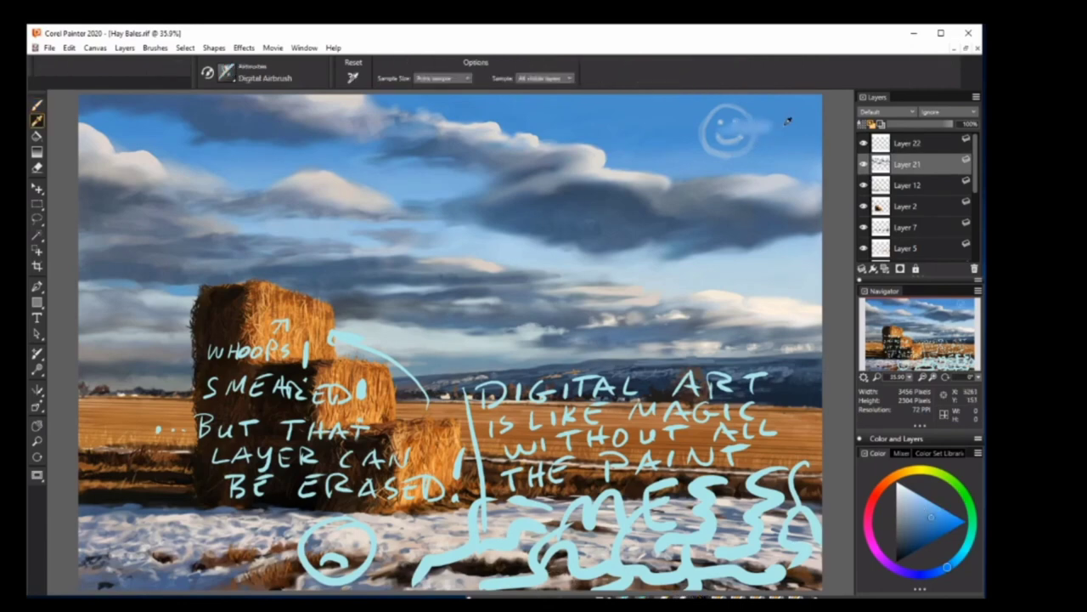
drag(784, 119, 727, 141)
key(b)
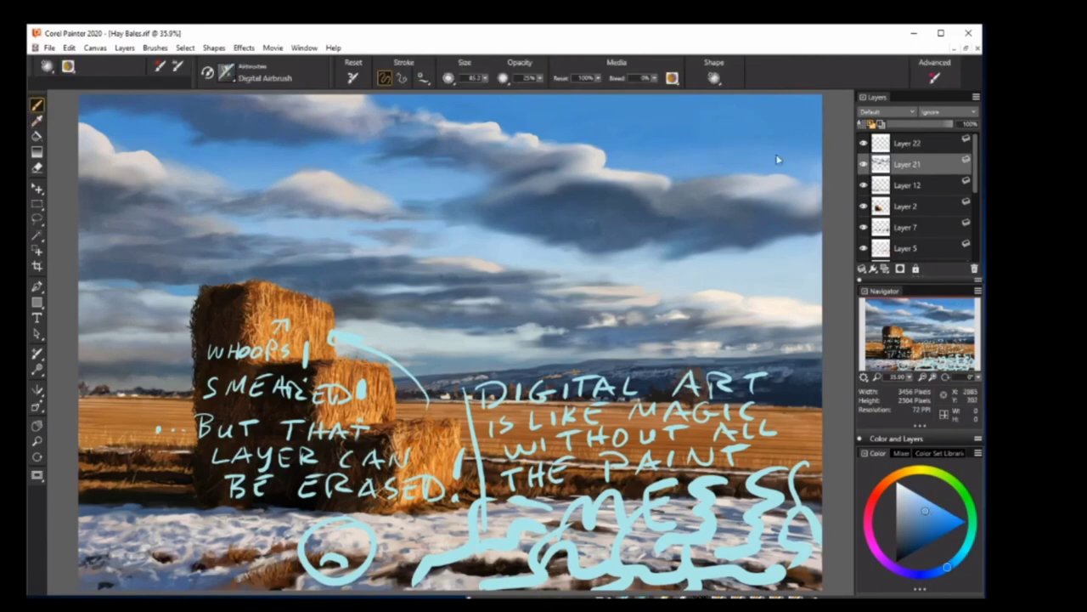
click(907, 142)
key(Delete)
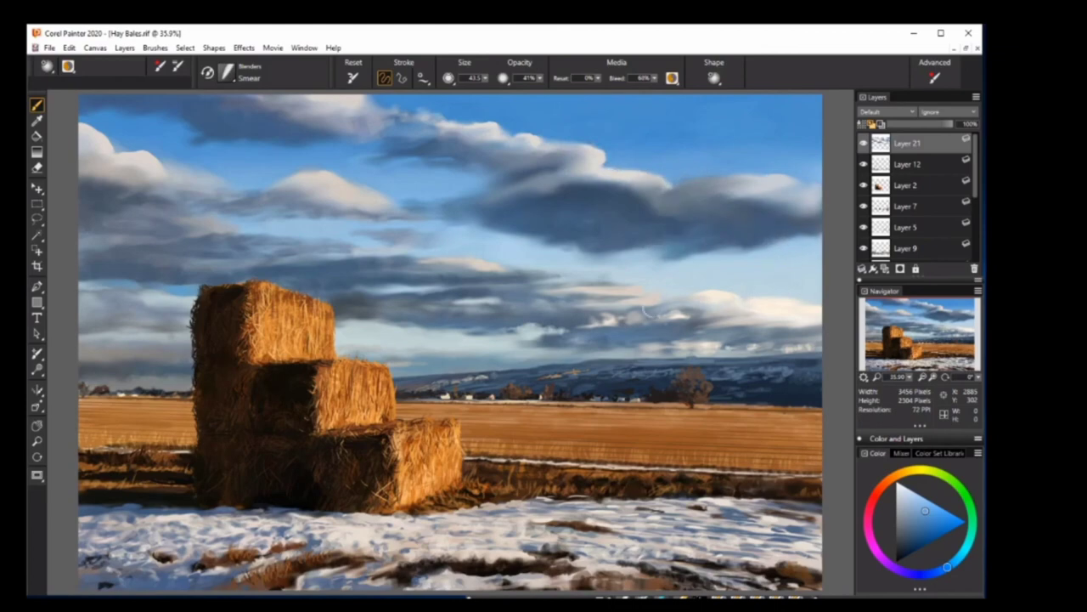
Enlarge the brush to about 105, then add the artist's signature on new Layer 23.
key(bracketright)
key(bracketright)
key(bracketright)
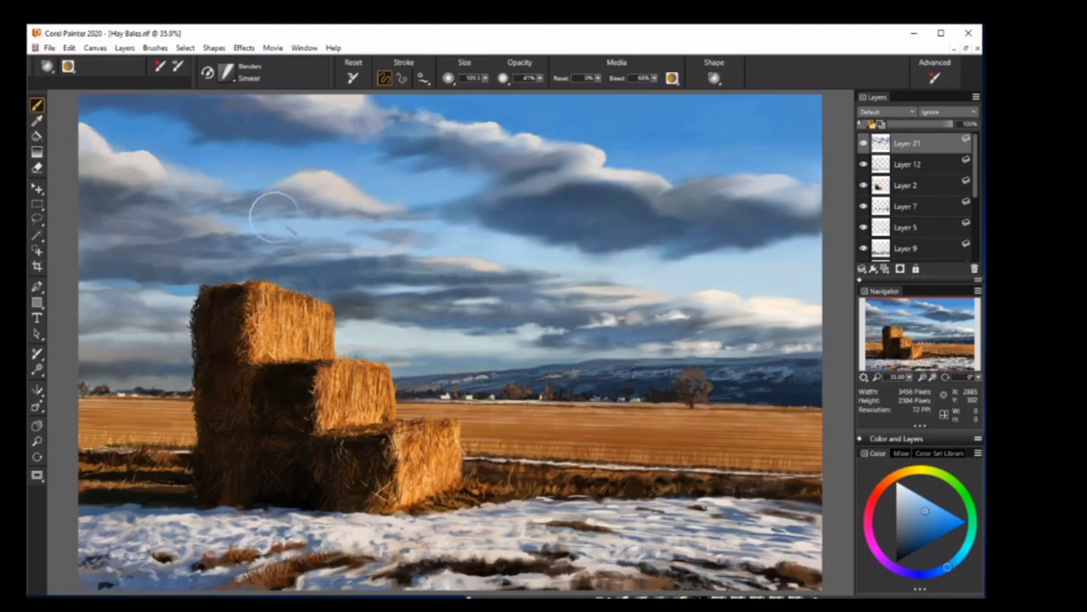
key(ctrl+shift+n)
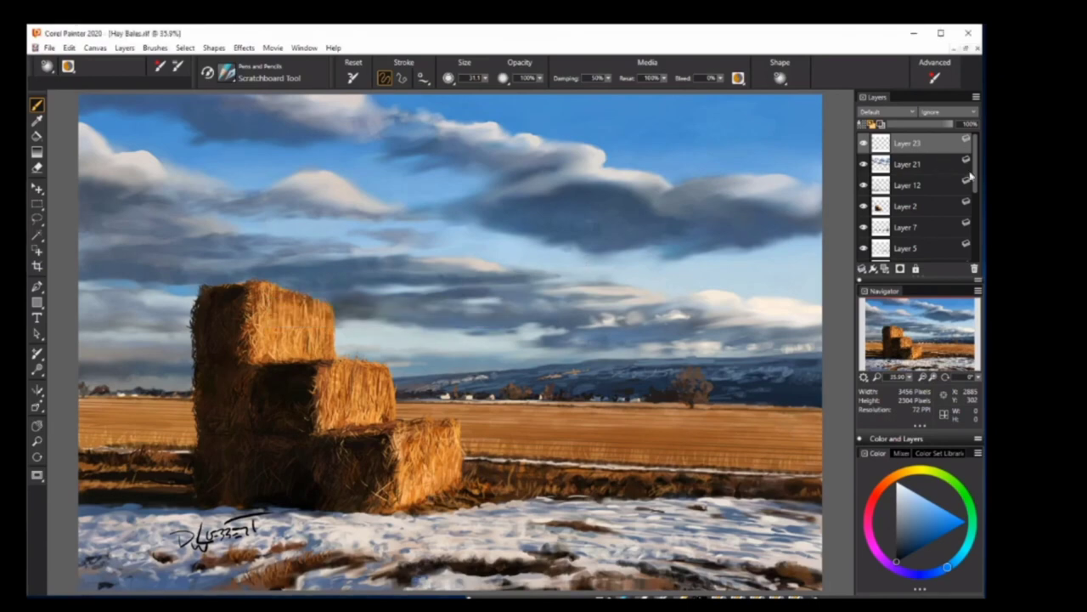
drag(976, 183, 977, 281)
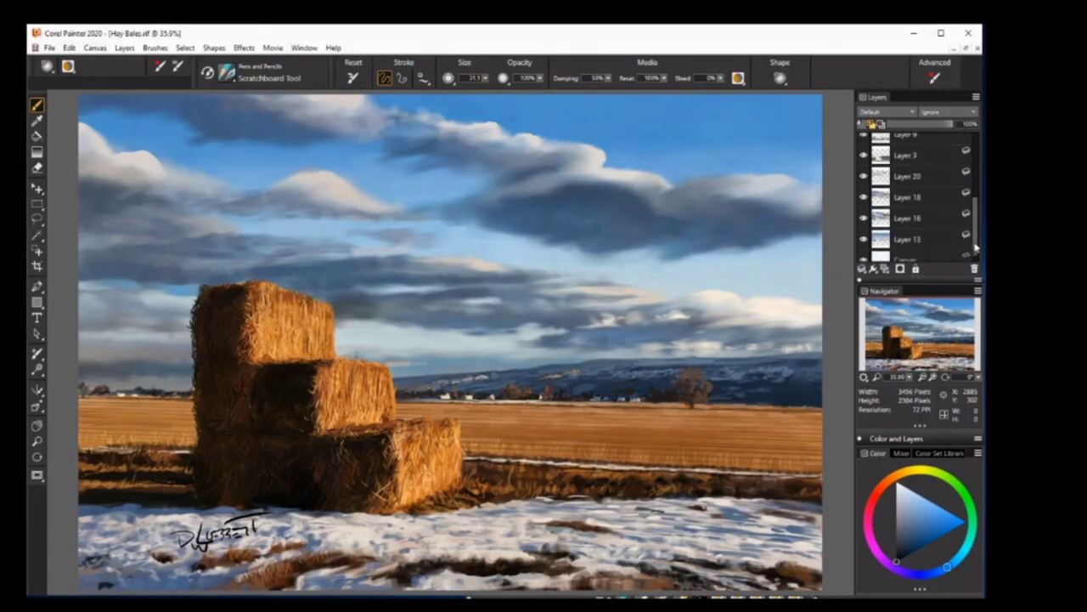